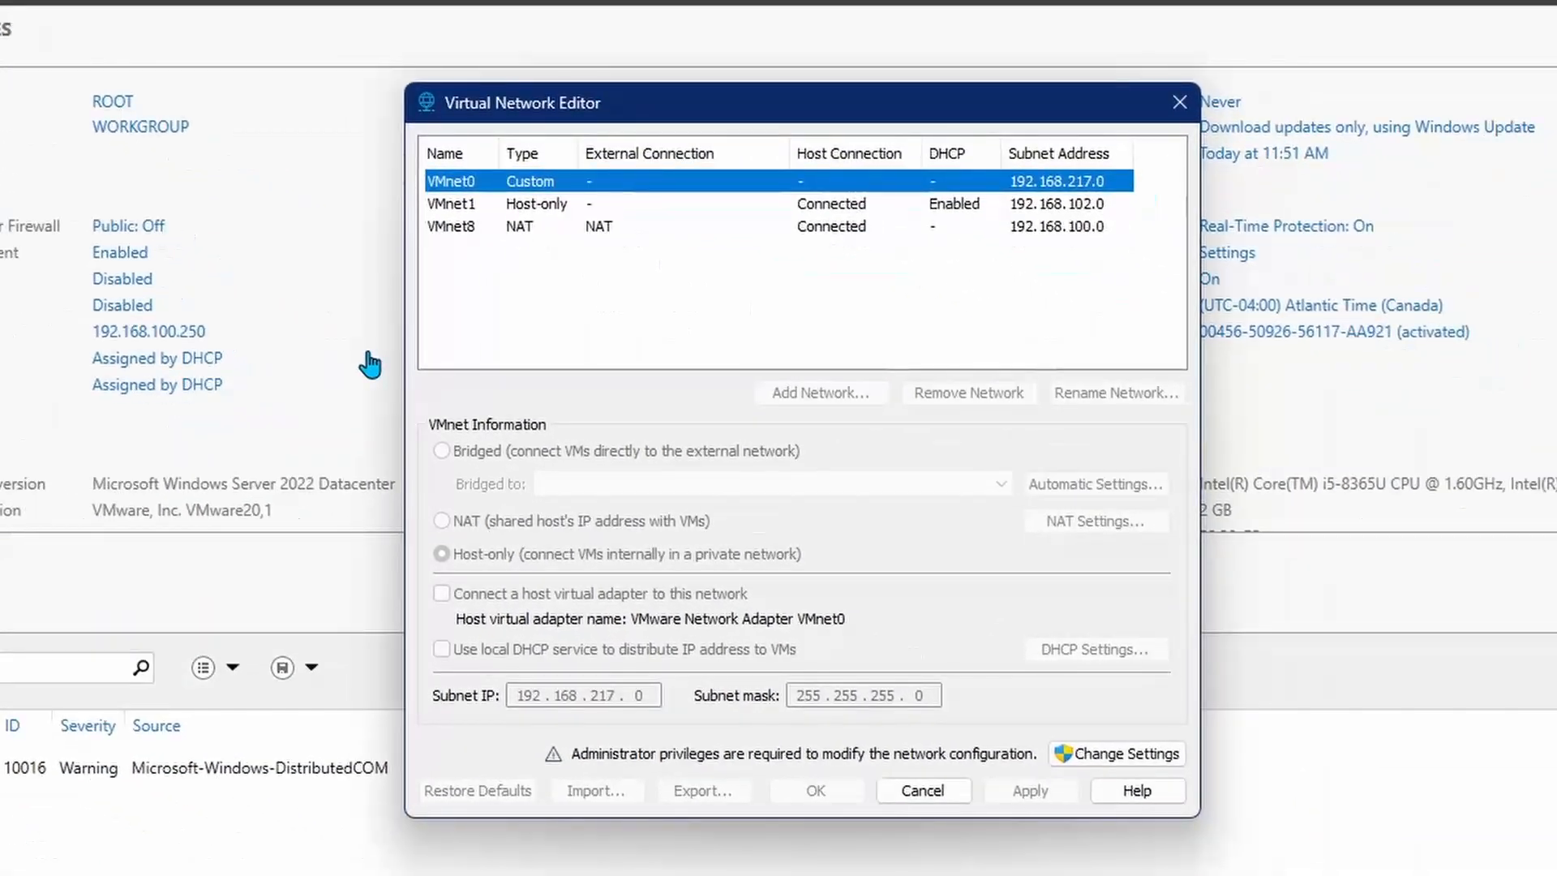
# Unlock the Virtual Network Editor for administrator changes and review the NAT settings of VMnet8, including its gateway IP
pyautogui.click(462, 229)
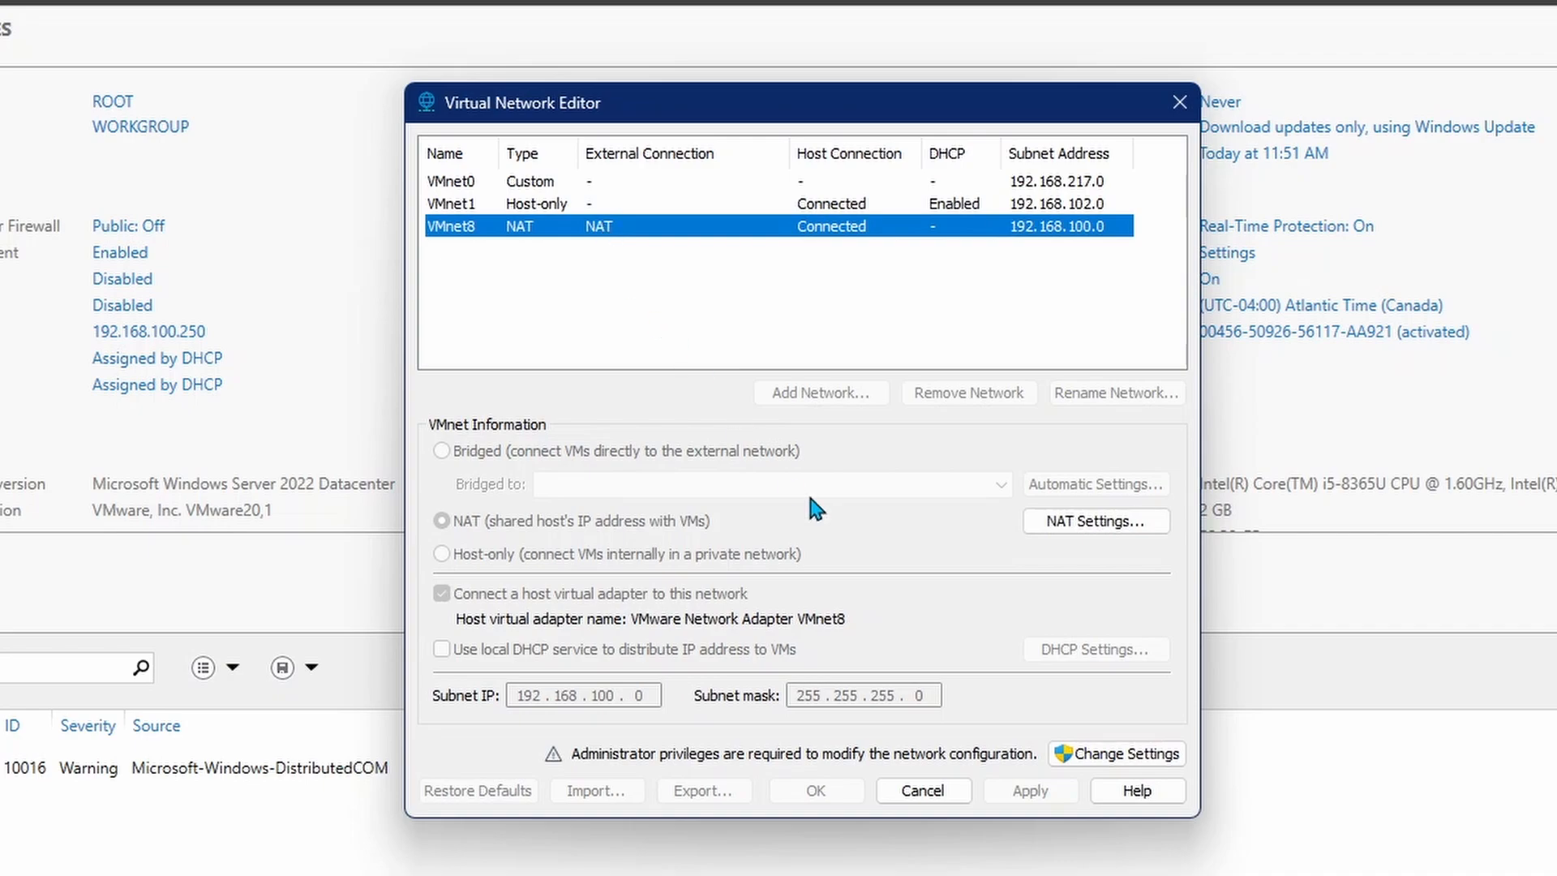
pyautogui.click(1113, 754)
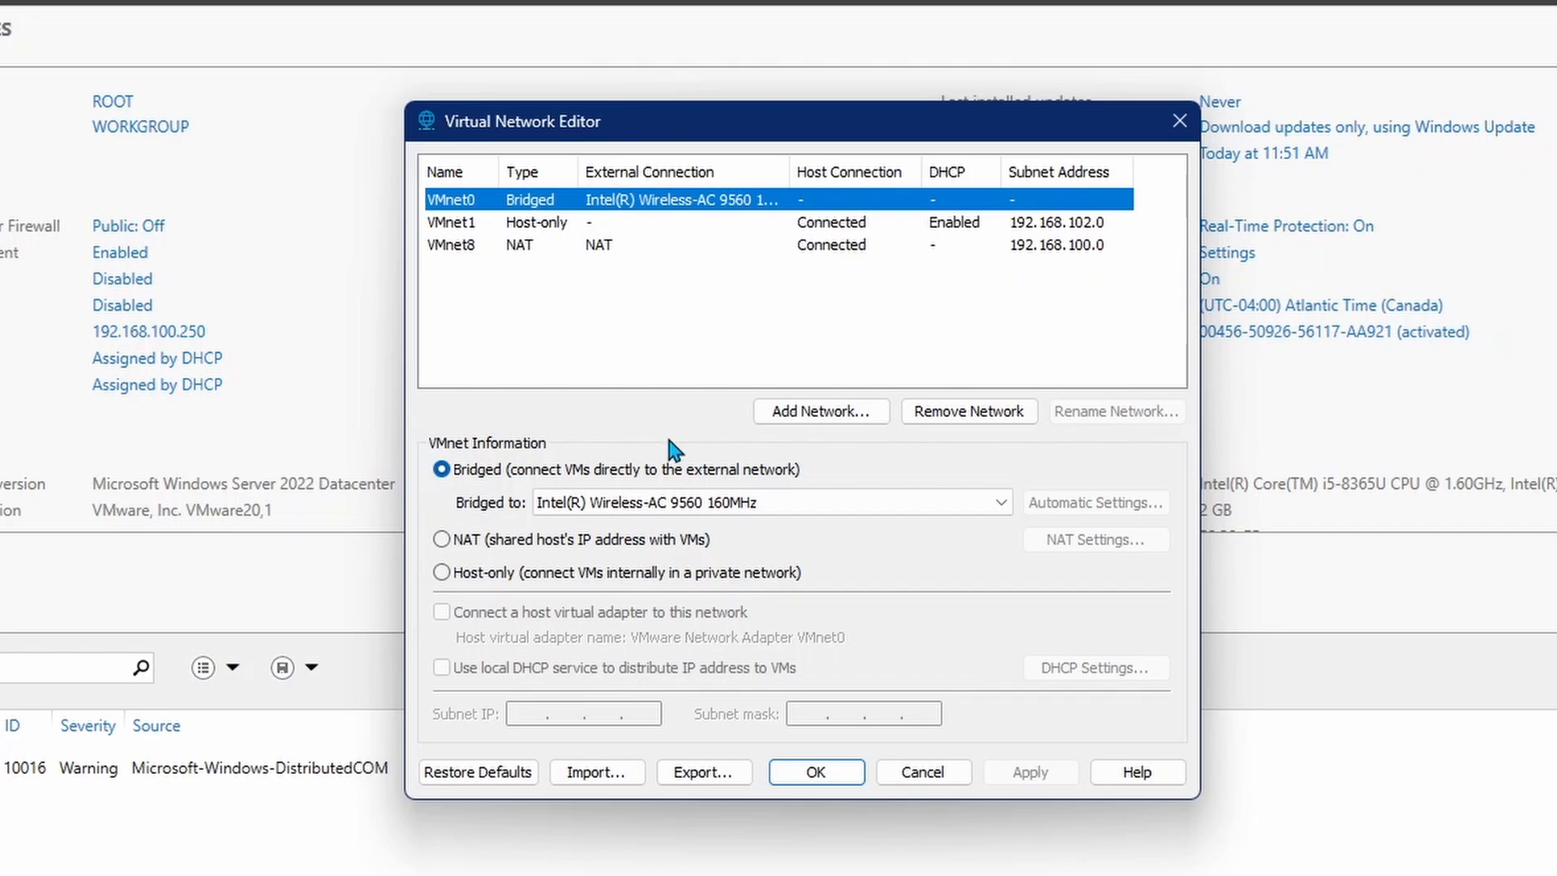
pyautogui.click(505, 247)
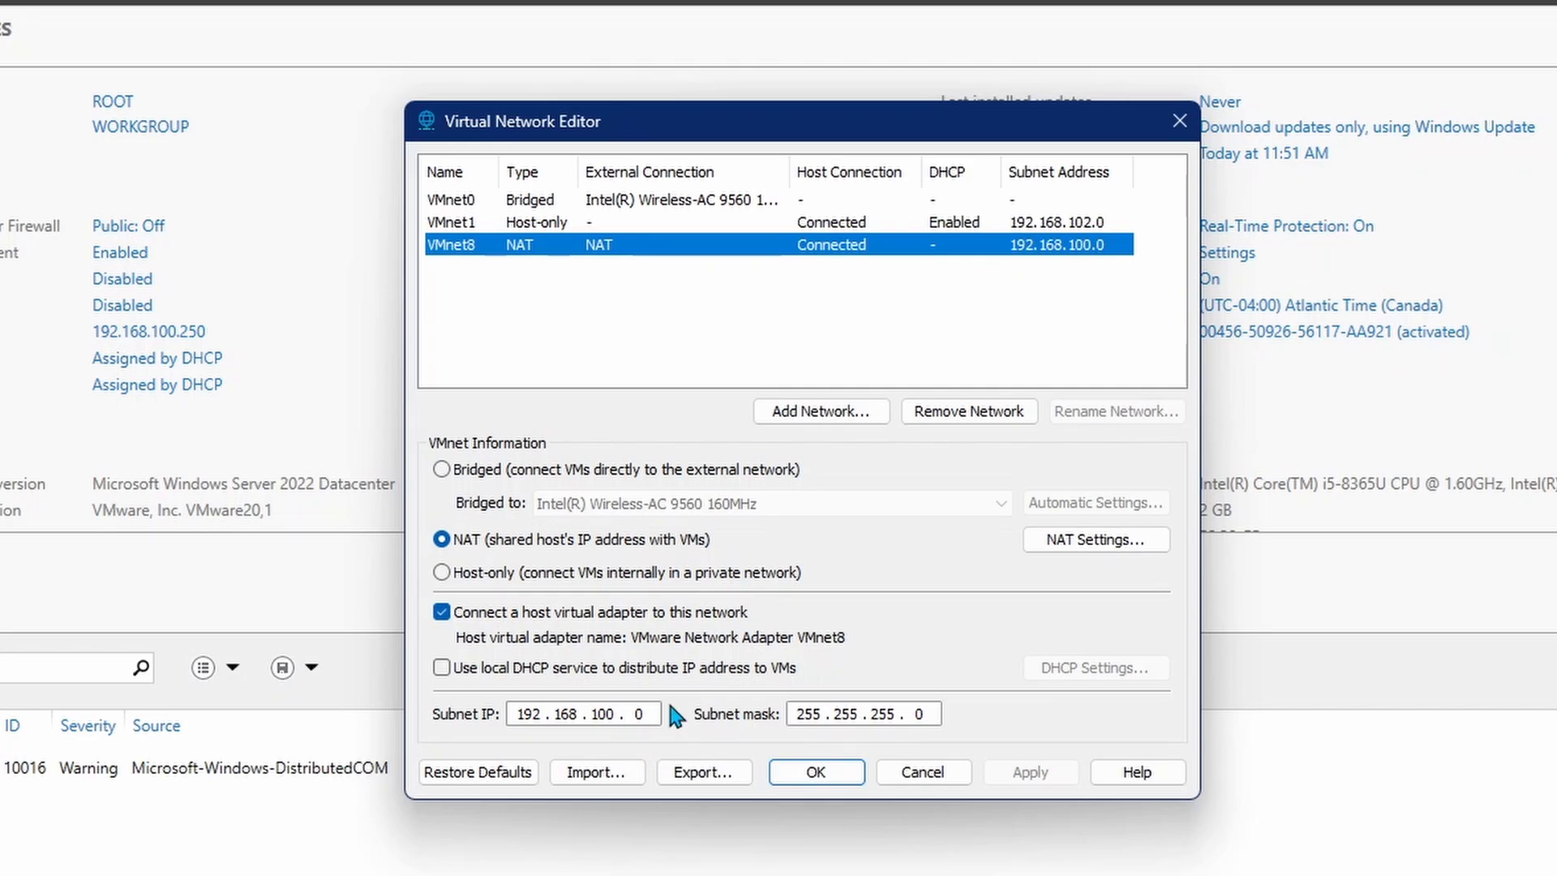
pyautogui.click(1095, 539)
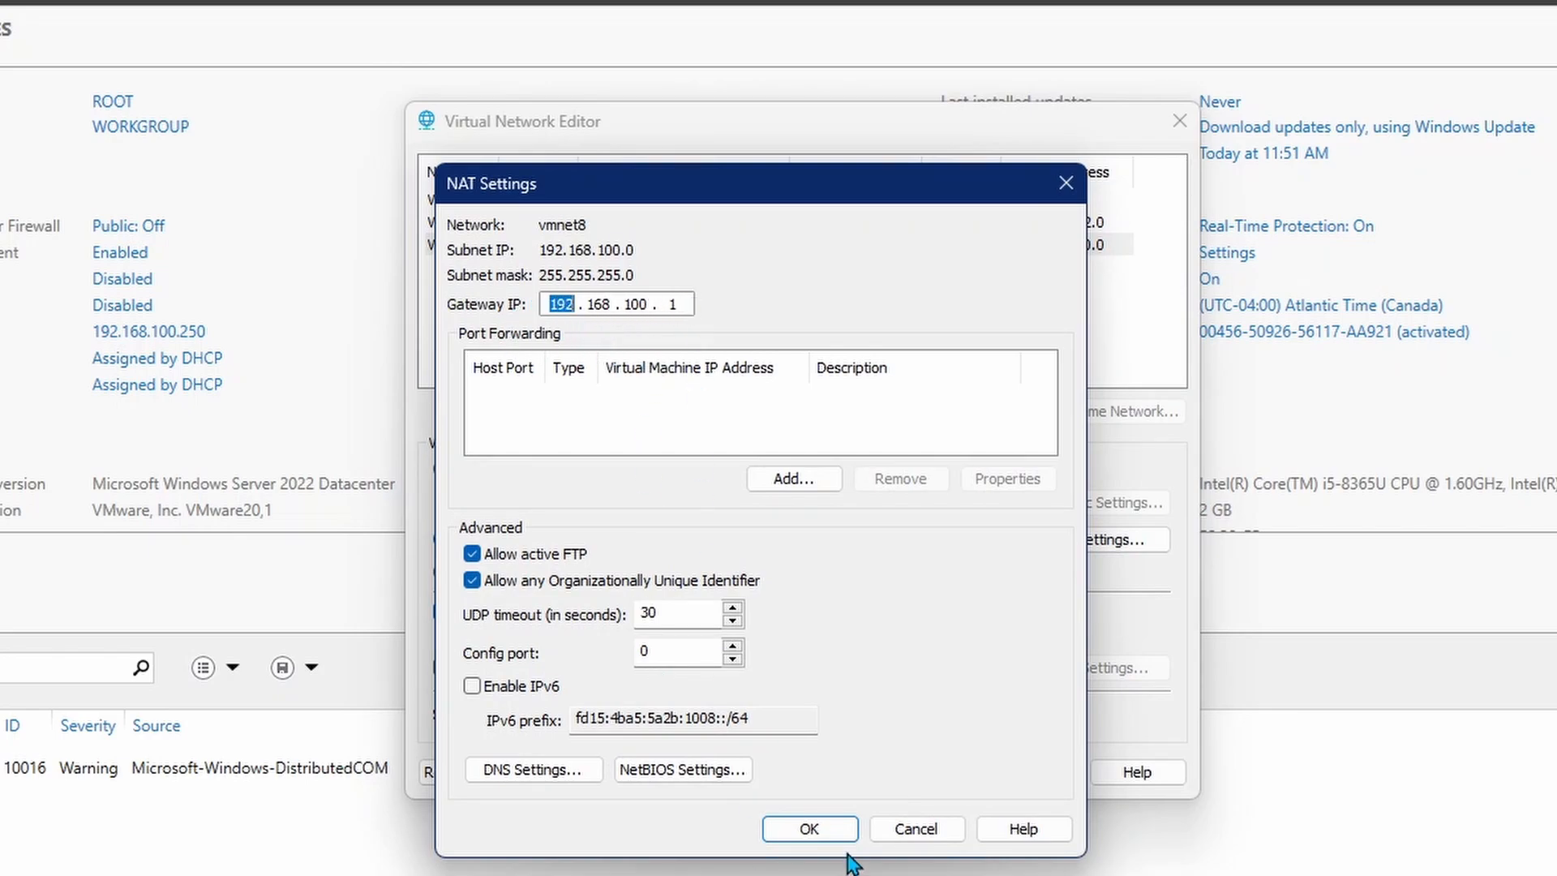
pyautogui.click(808, 826)
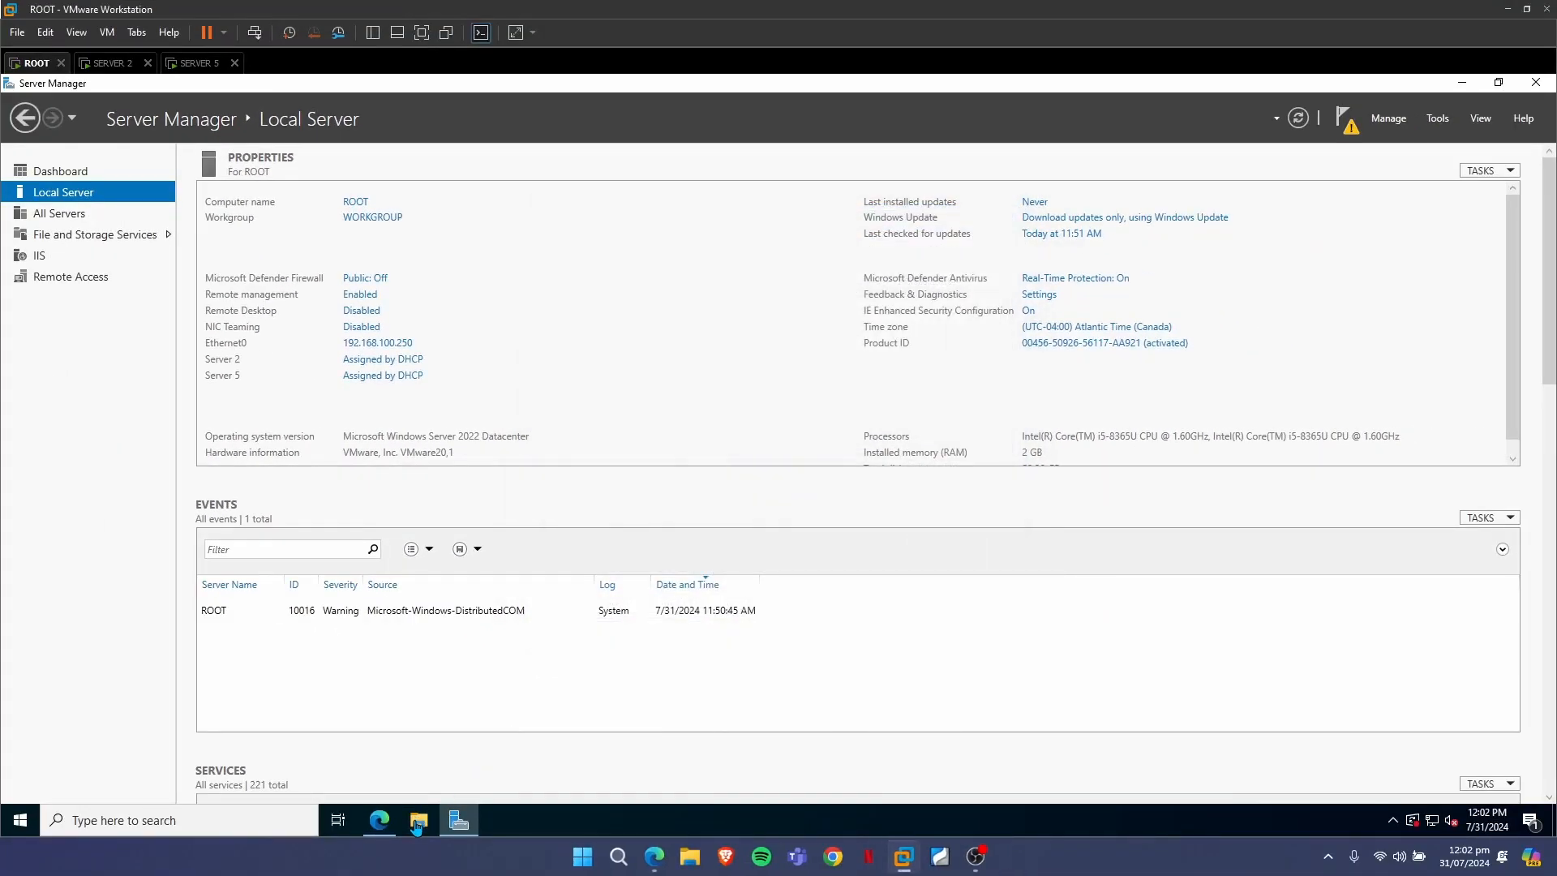
pyautogui.press('Num_Lock')
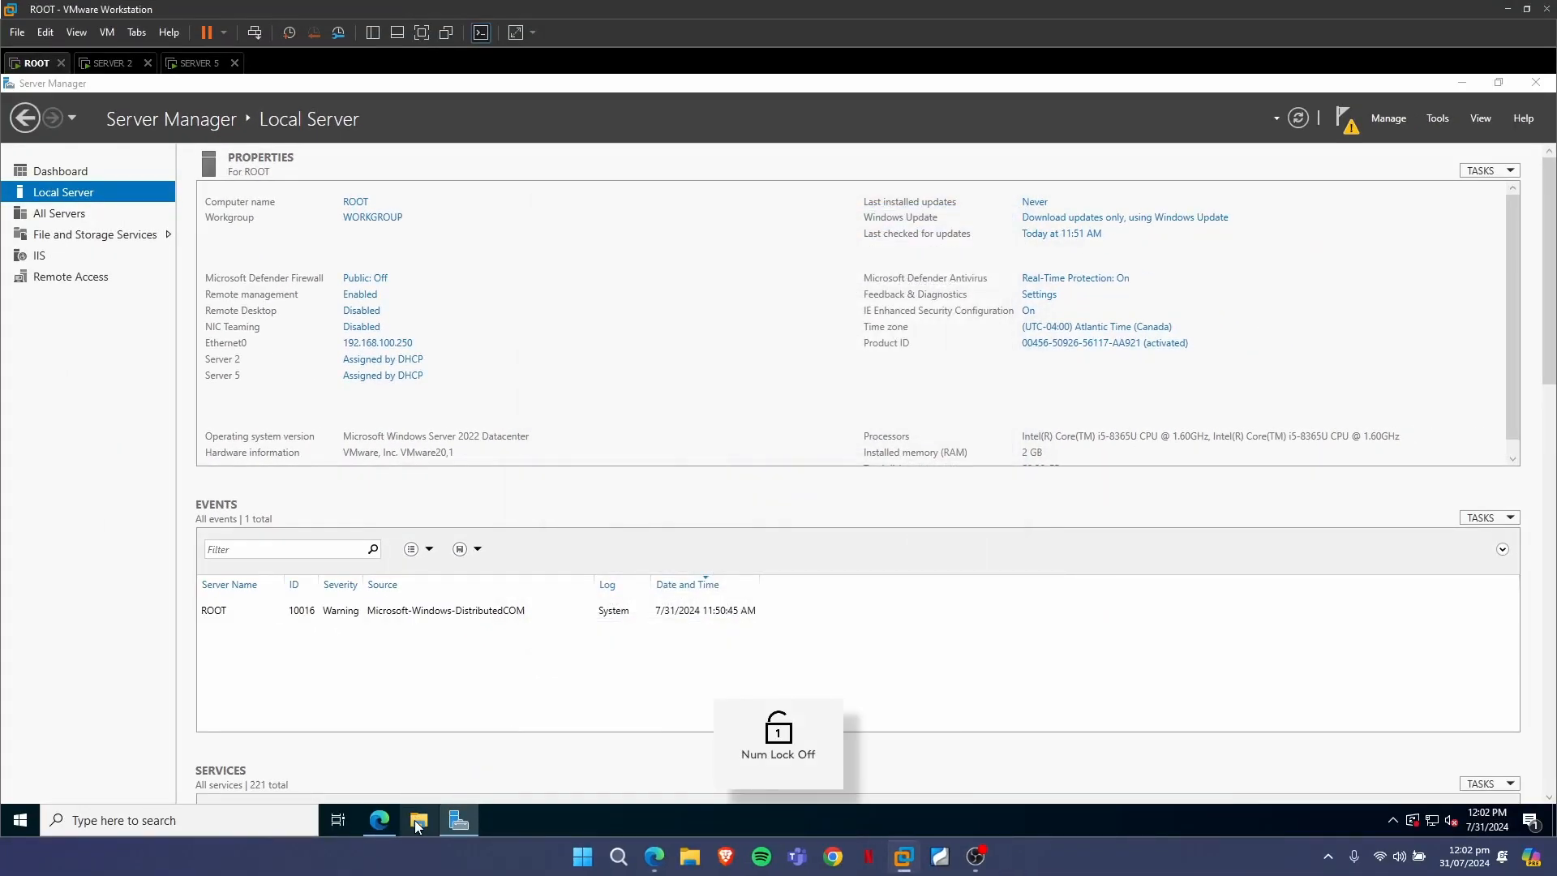
pyautogui.click(417, 822)
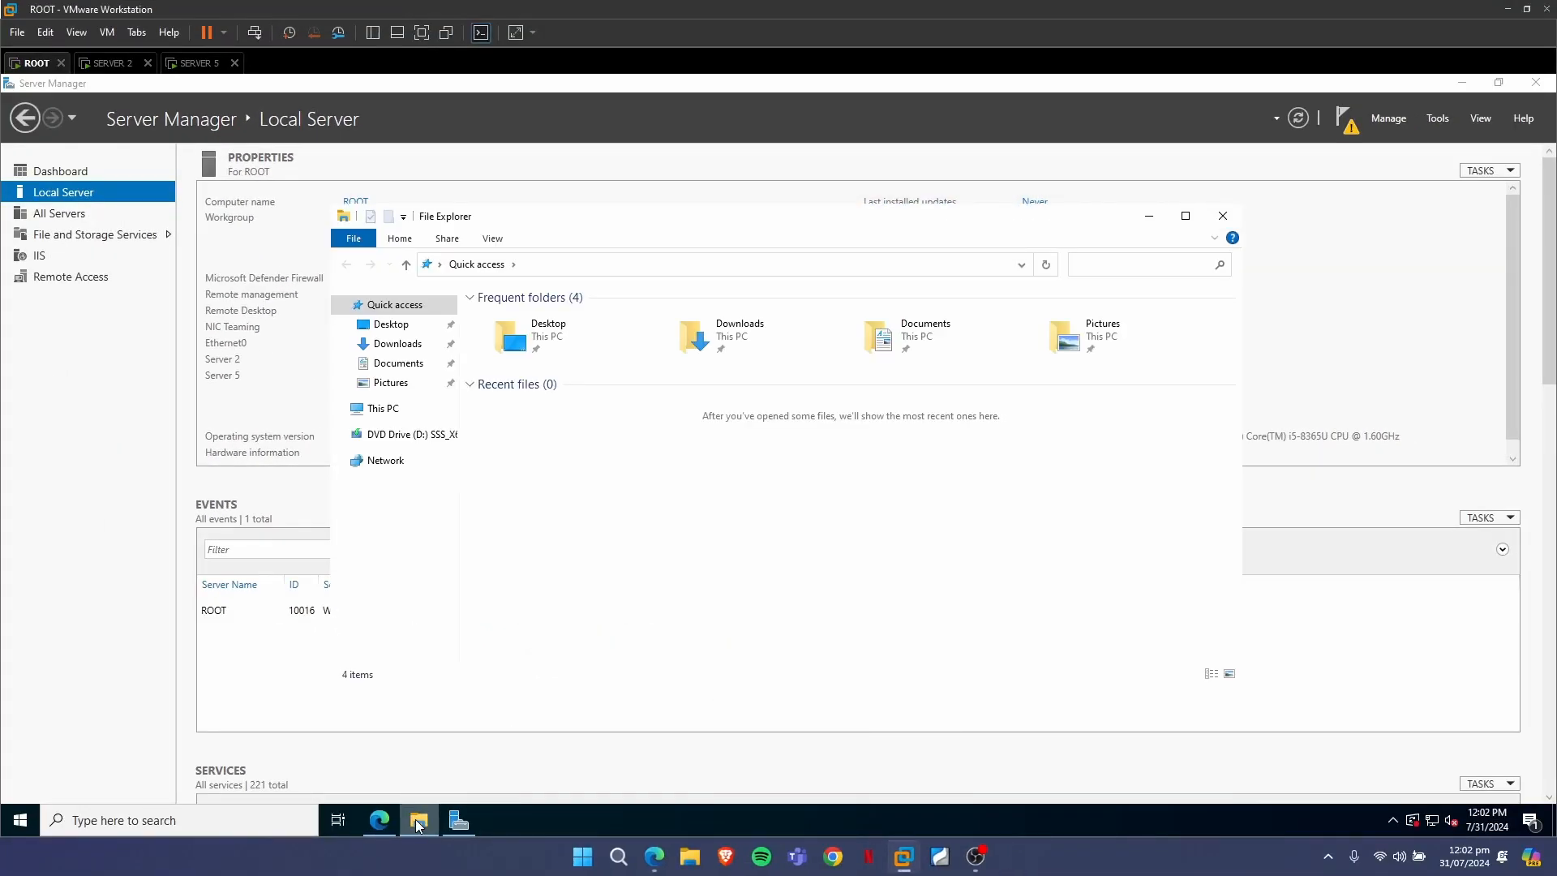
pyautogui.rightClick(385, 463)
pyautogui.click(475, 620)
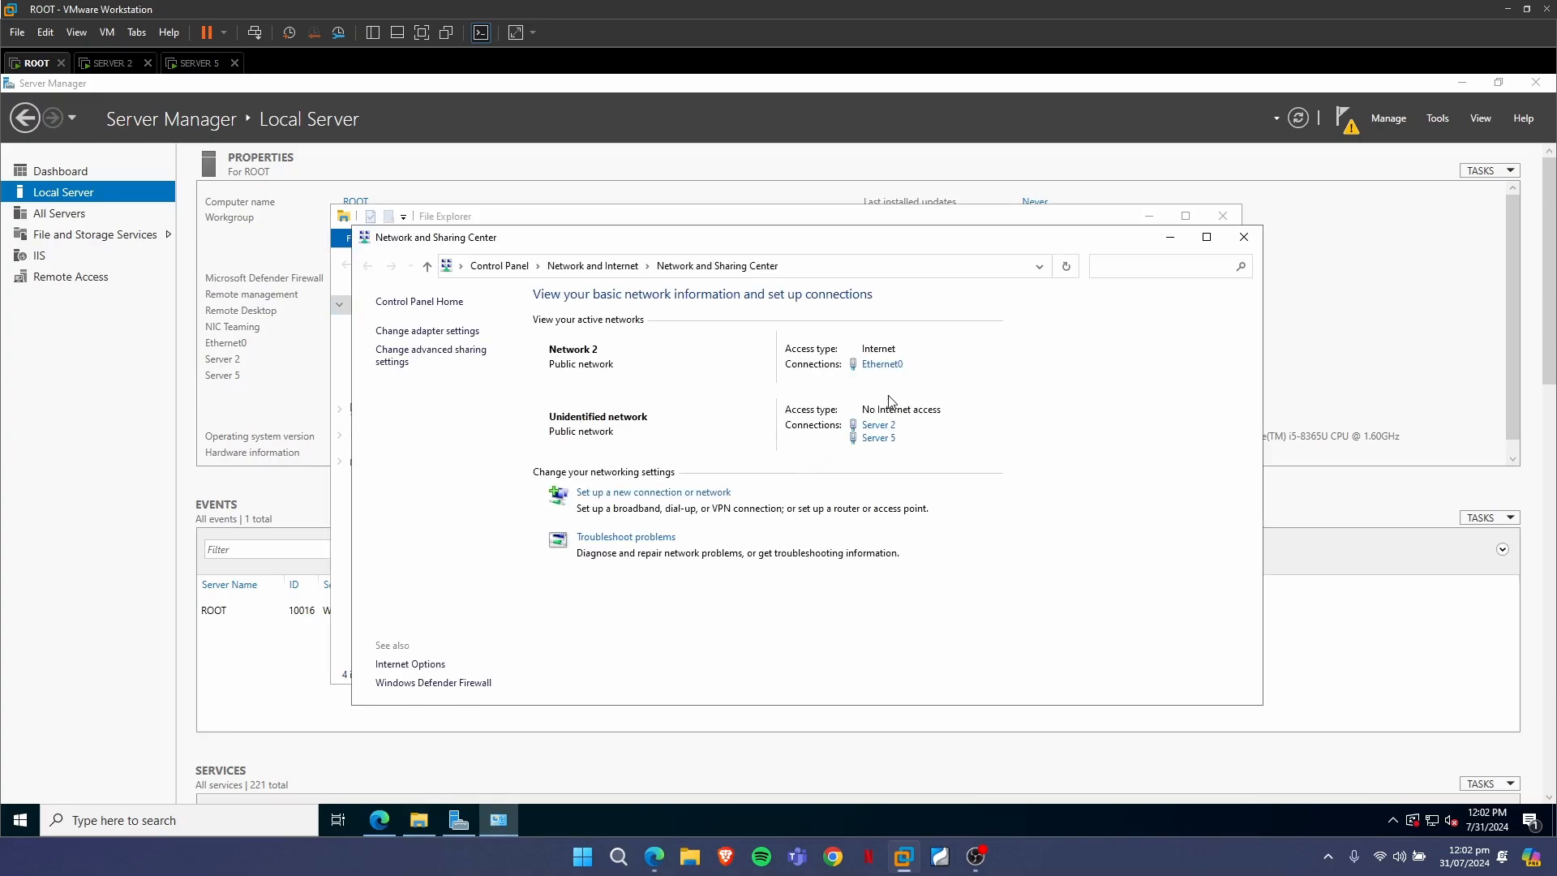
pyautogui.click(1243, 237)
pyautogui.click(1223, 215)
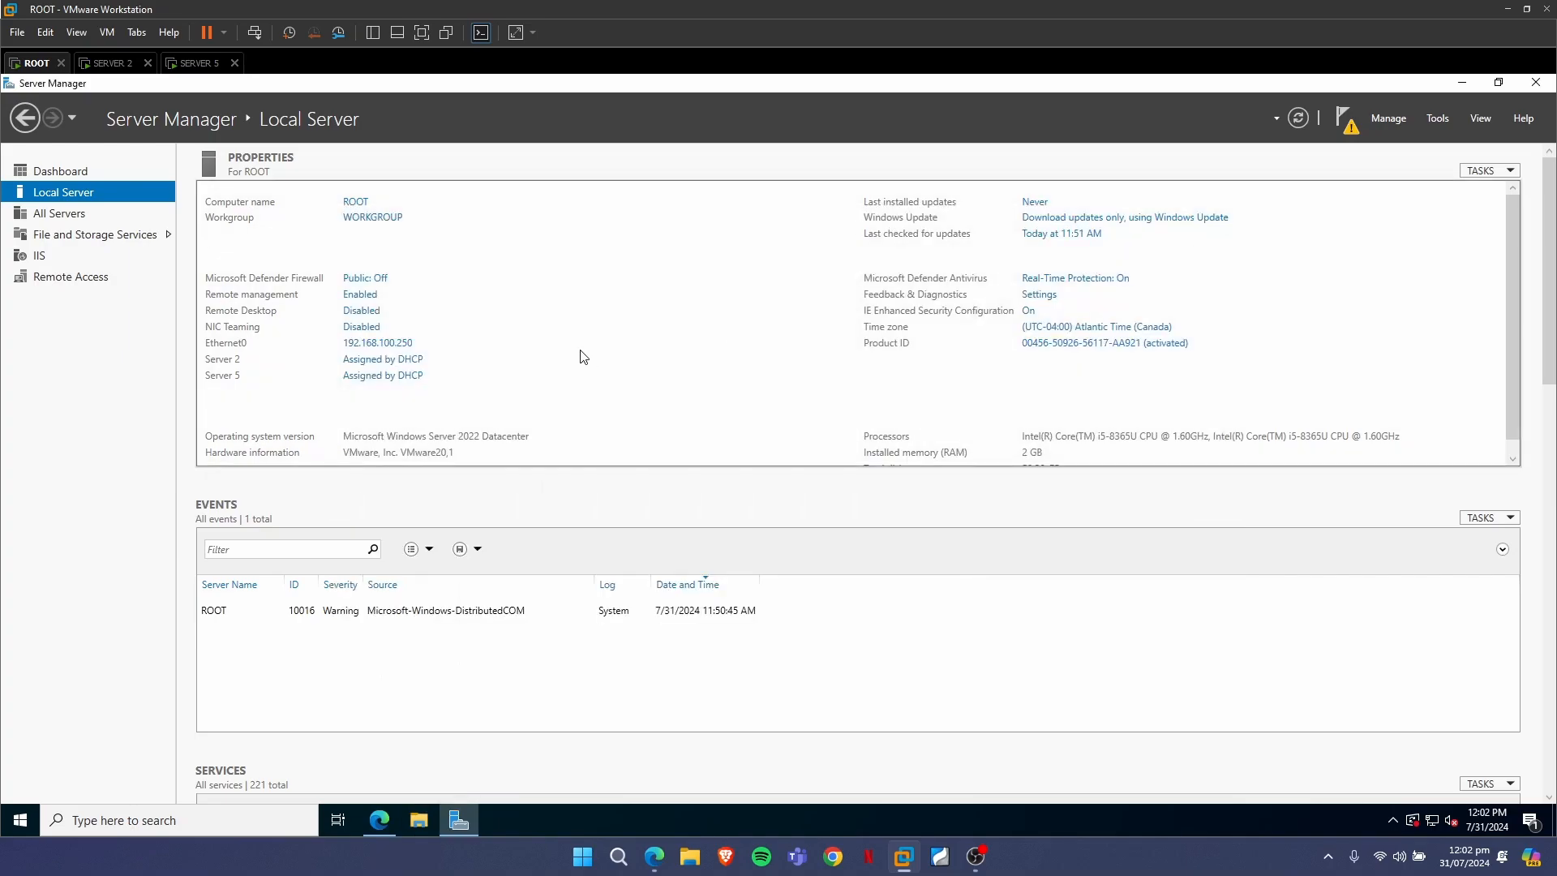
# Review the Internet Protocol Version 4 properties of ROOT's Ethernet0 adapter, including its static IP address, gateway and DNS server
pyautogui.click(390, 350)
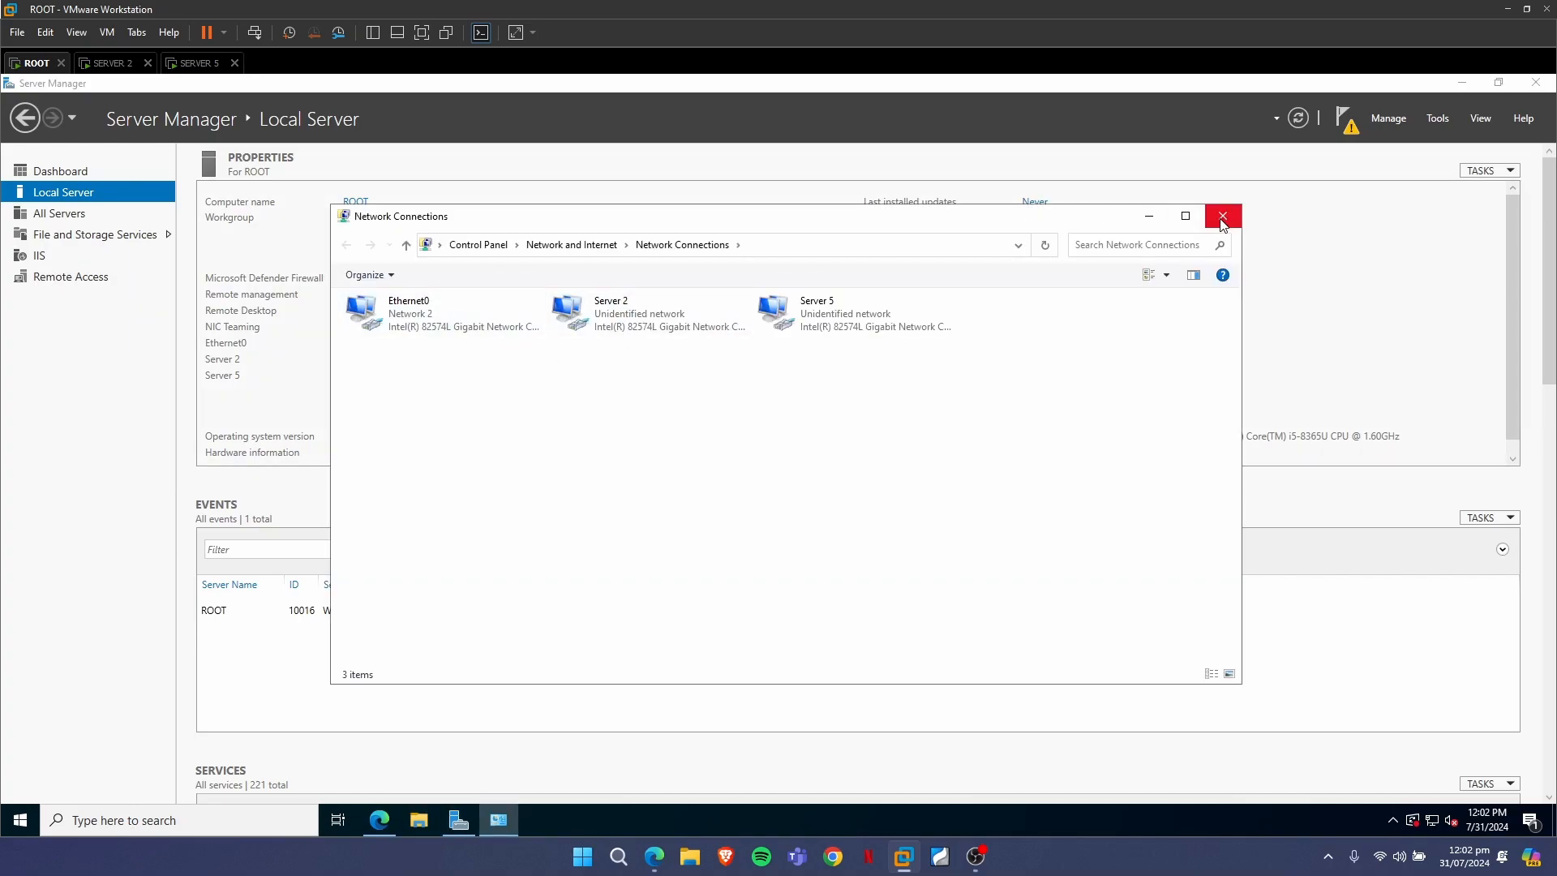
pyautogui.doubleClick(466, 324)
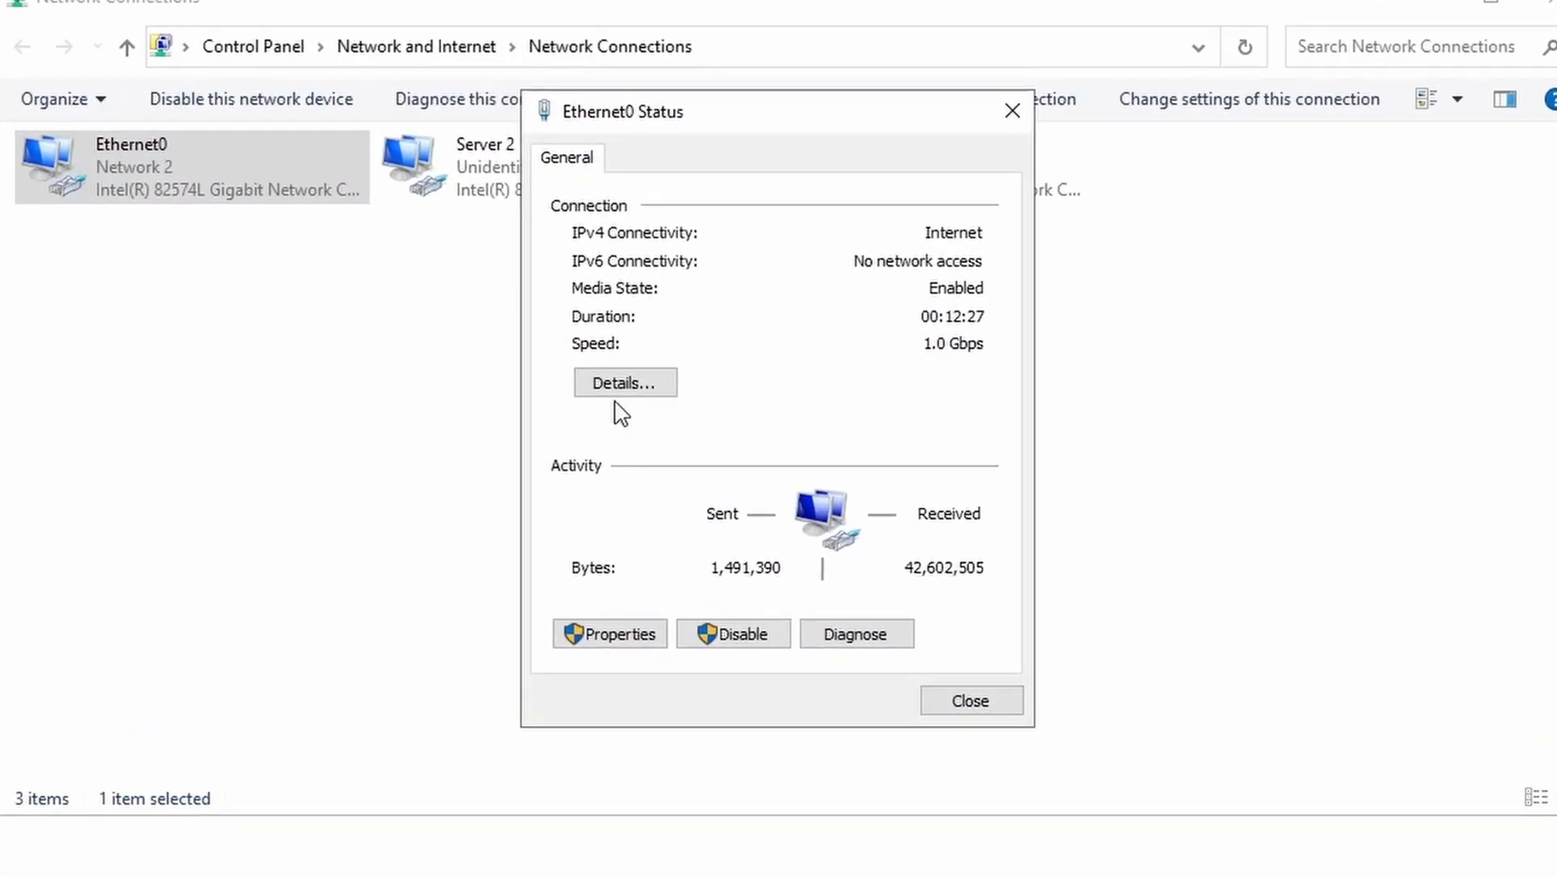
pyautogui.click(621, 637)
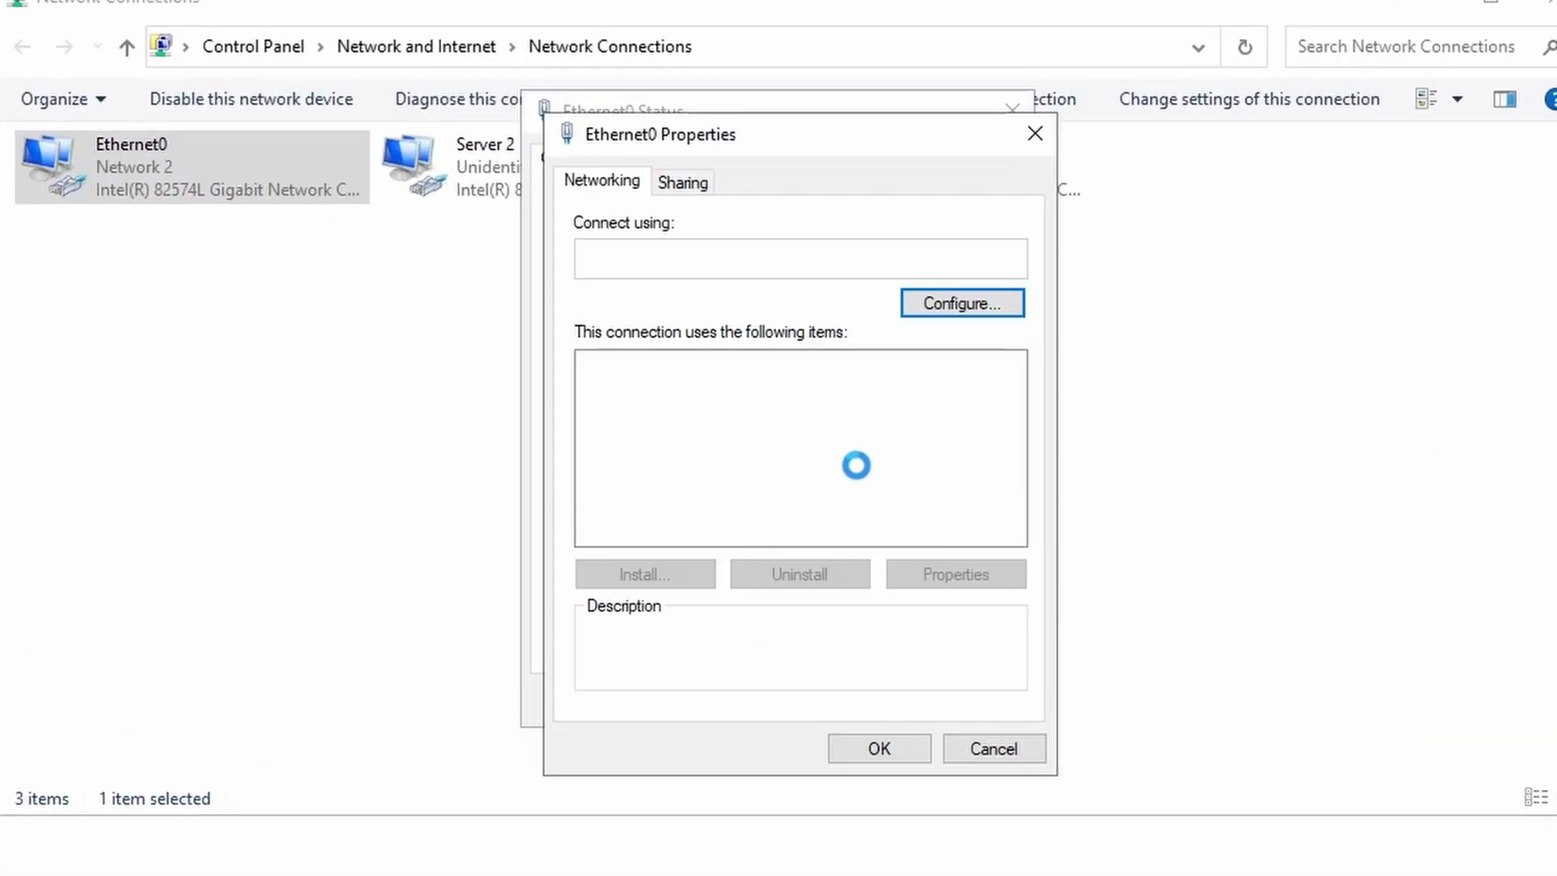
pyautogui.doubleClick(862, 438)
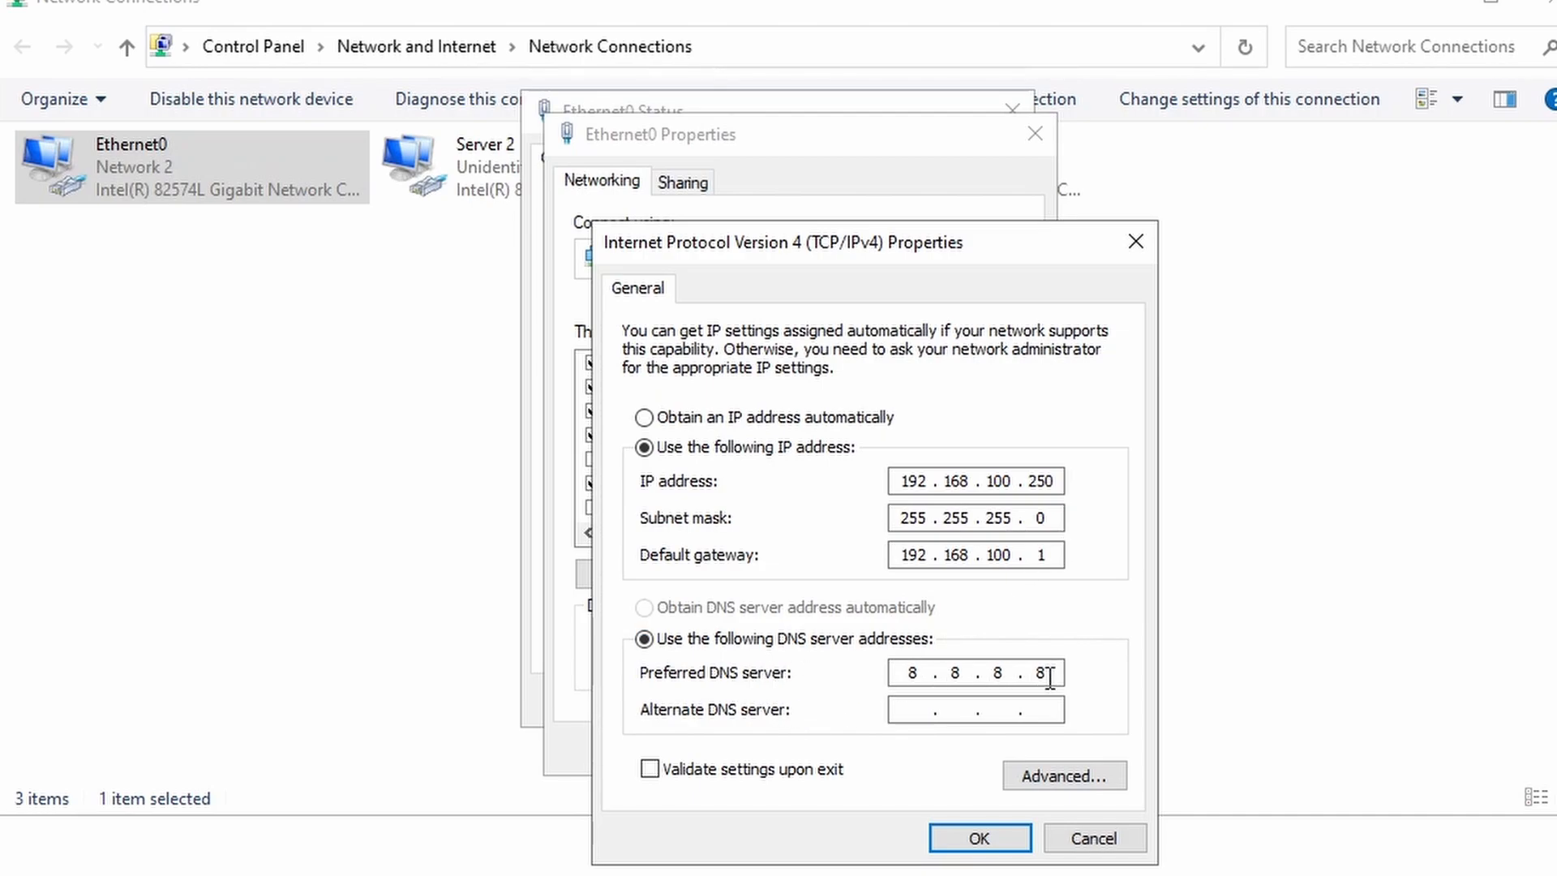
pyautogui.click(979, 838)
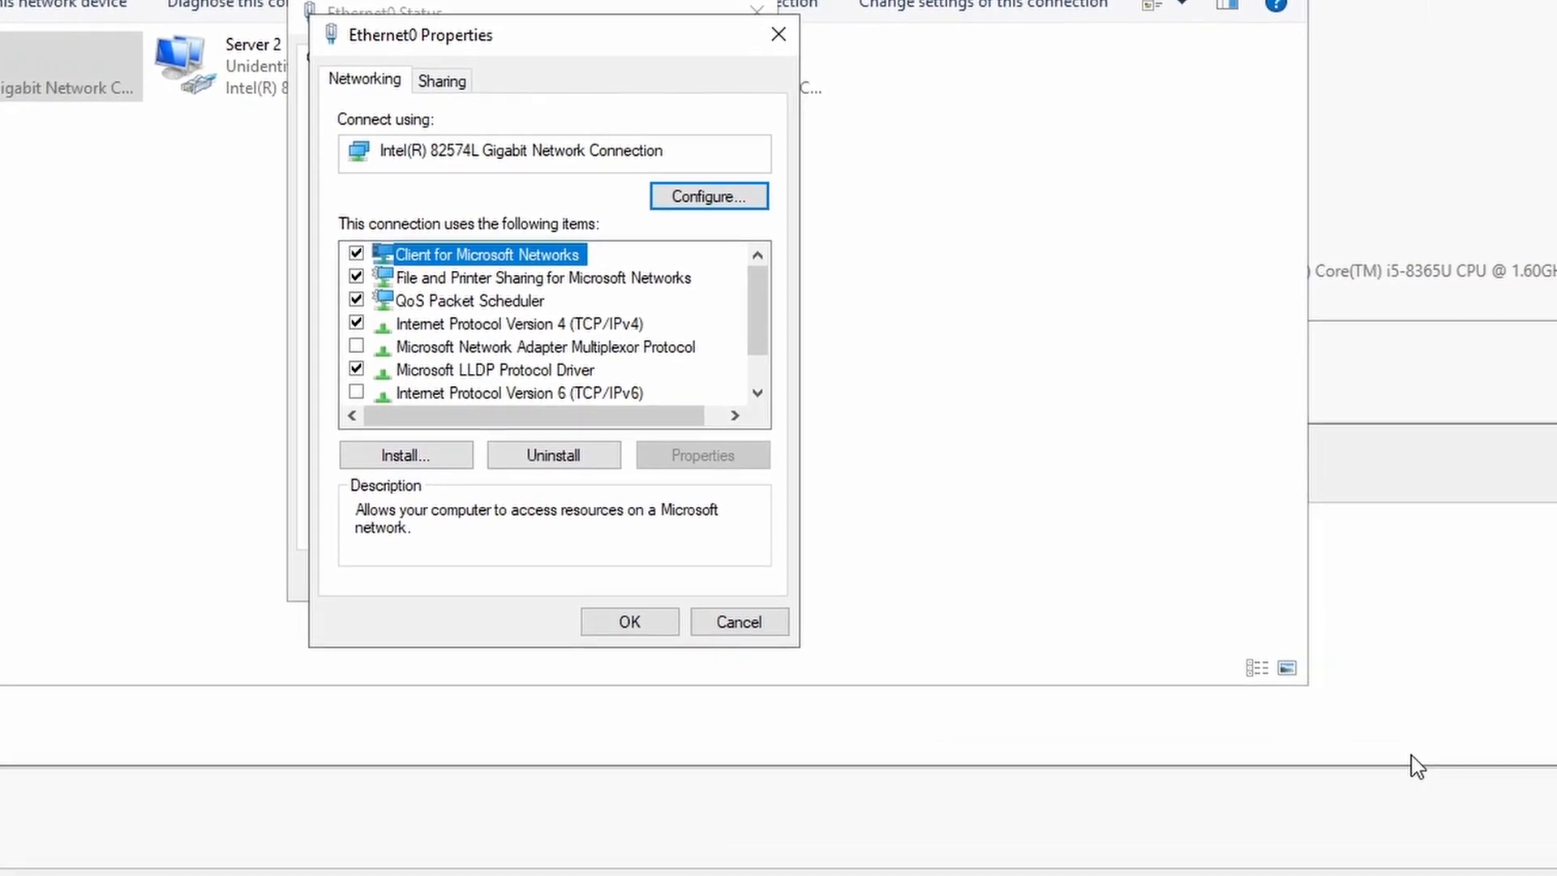
# Switch to Microsoft Edge on the ROOT server and load yahoo.ca to test internet access
pyautogui.moveTo(1475, 842)
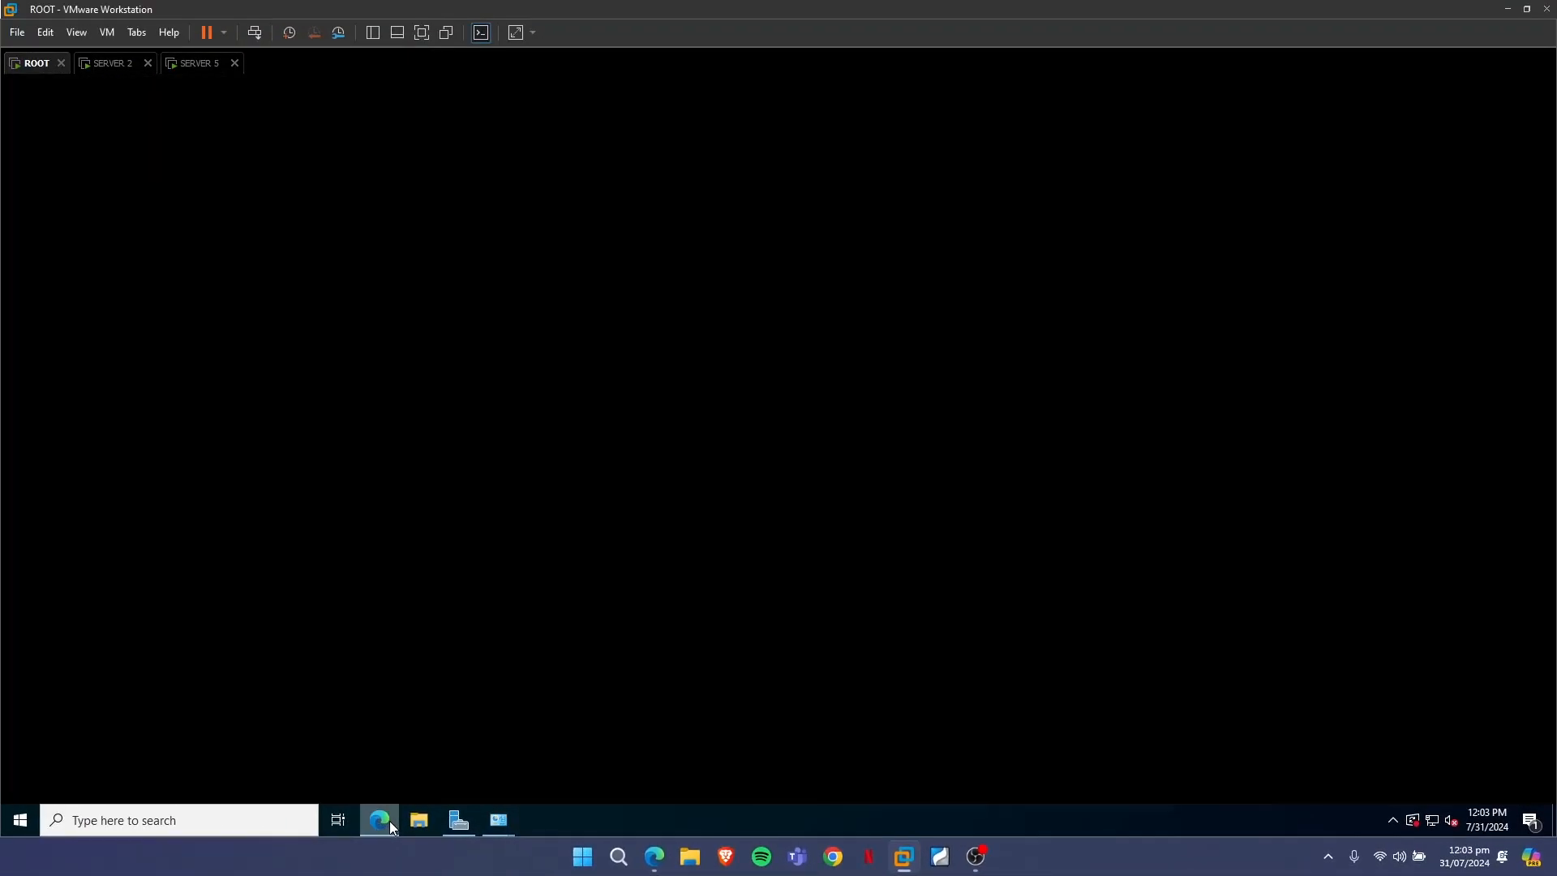
pyautogui.click(380, 821)
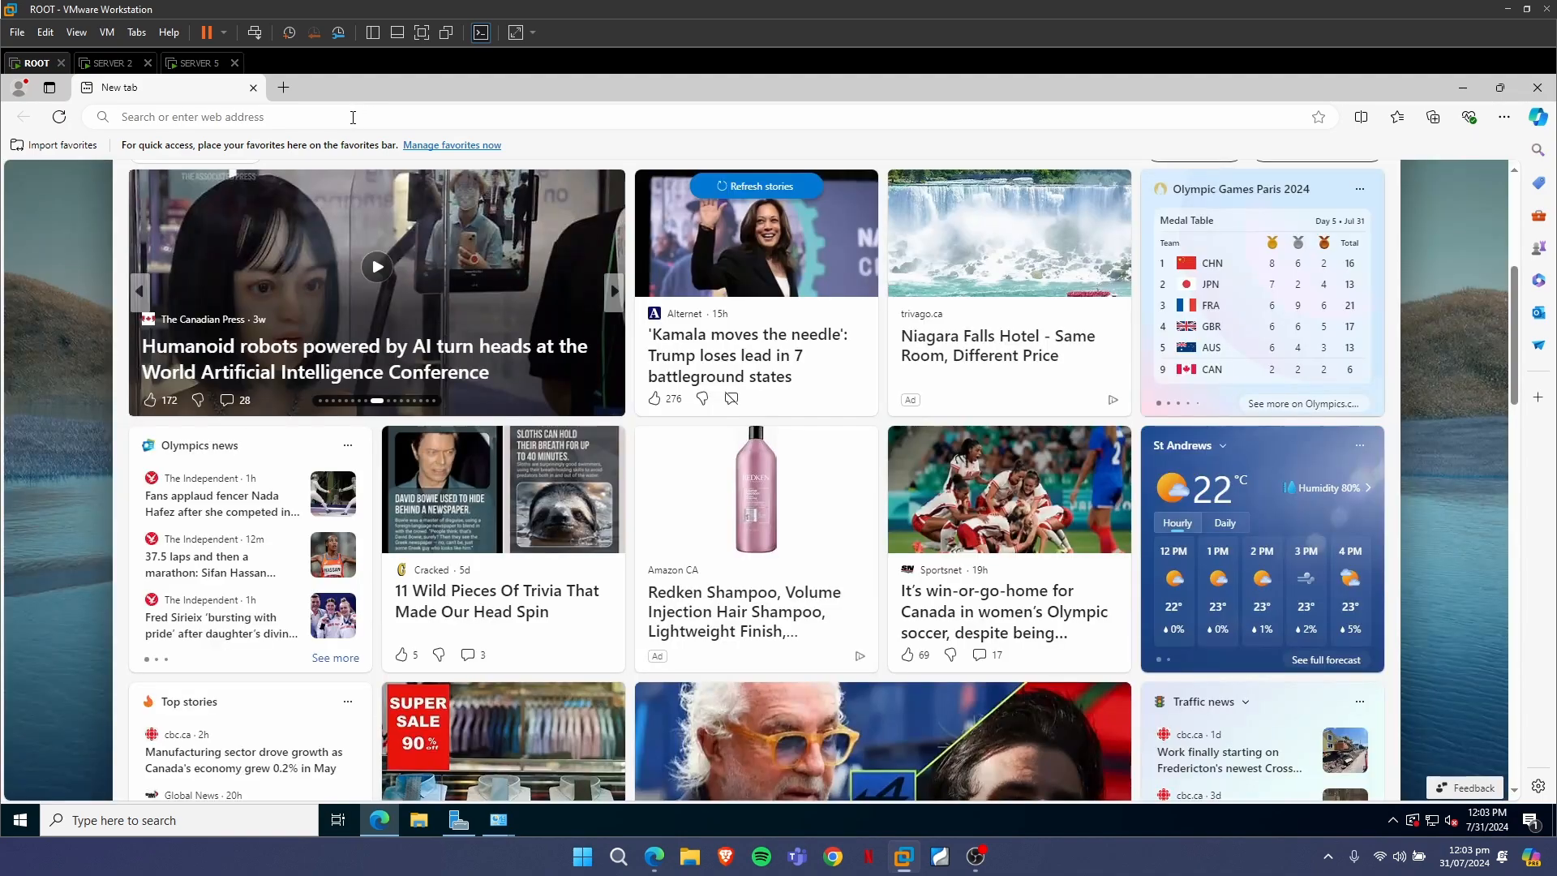
pyautogui.click(353, 118)
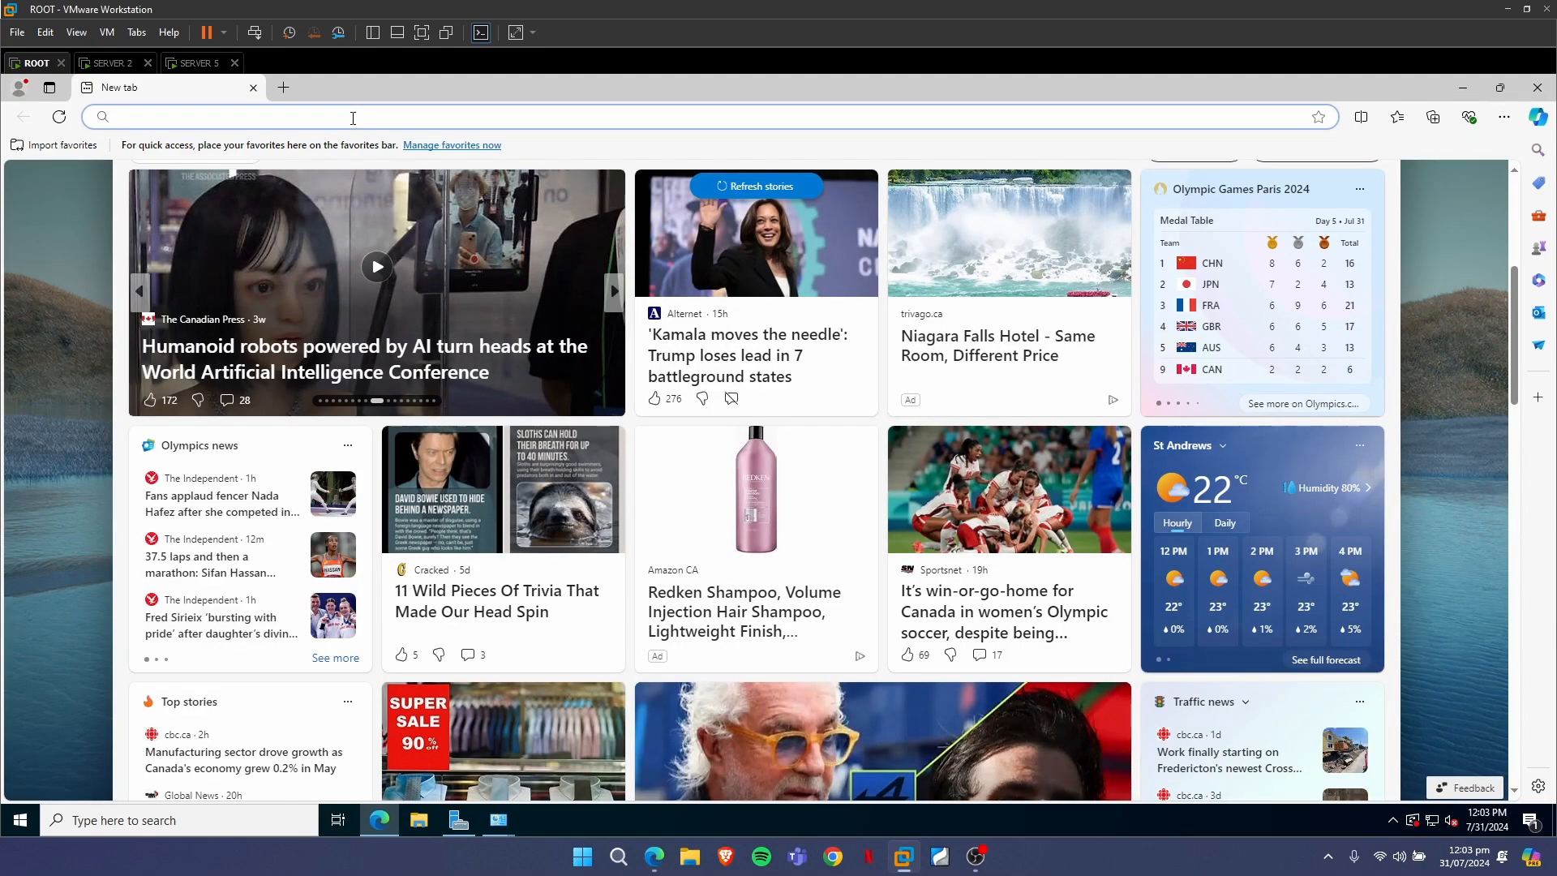
pyautogui.write('yahoo.ca')
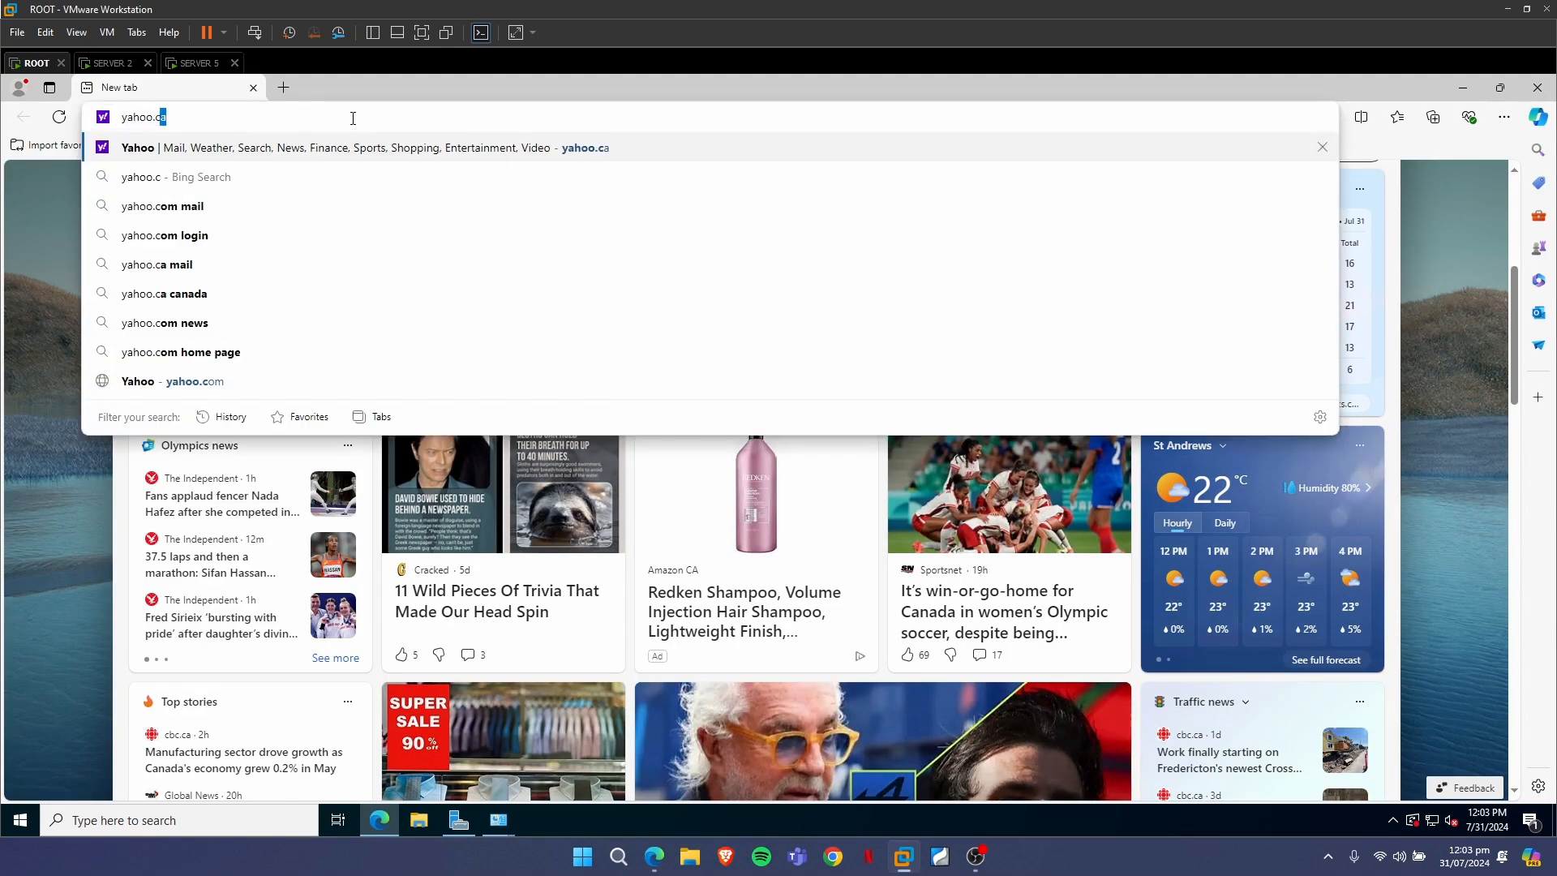
pyautogui.press('Return')
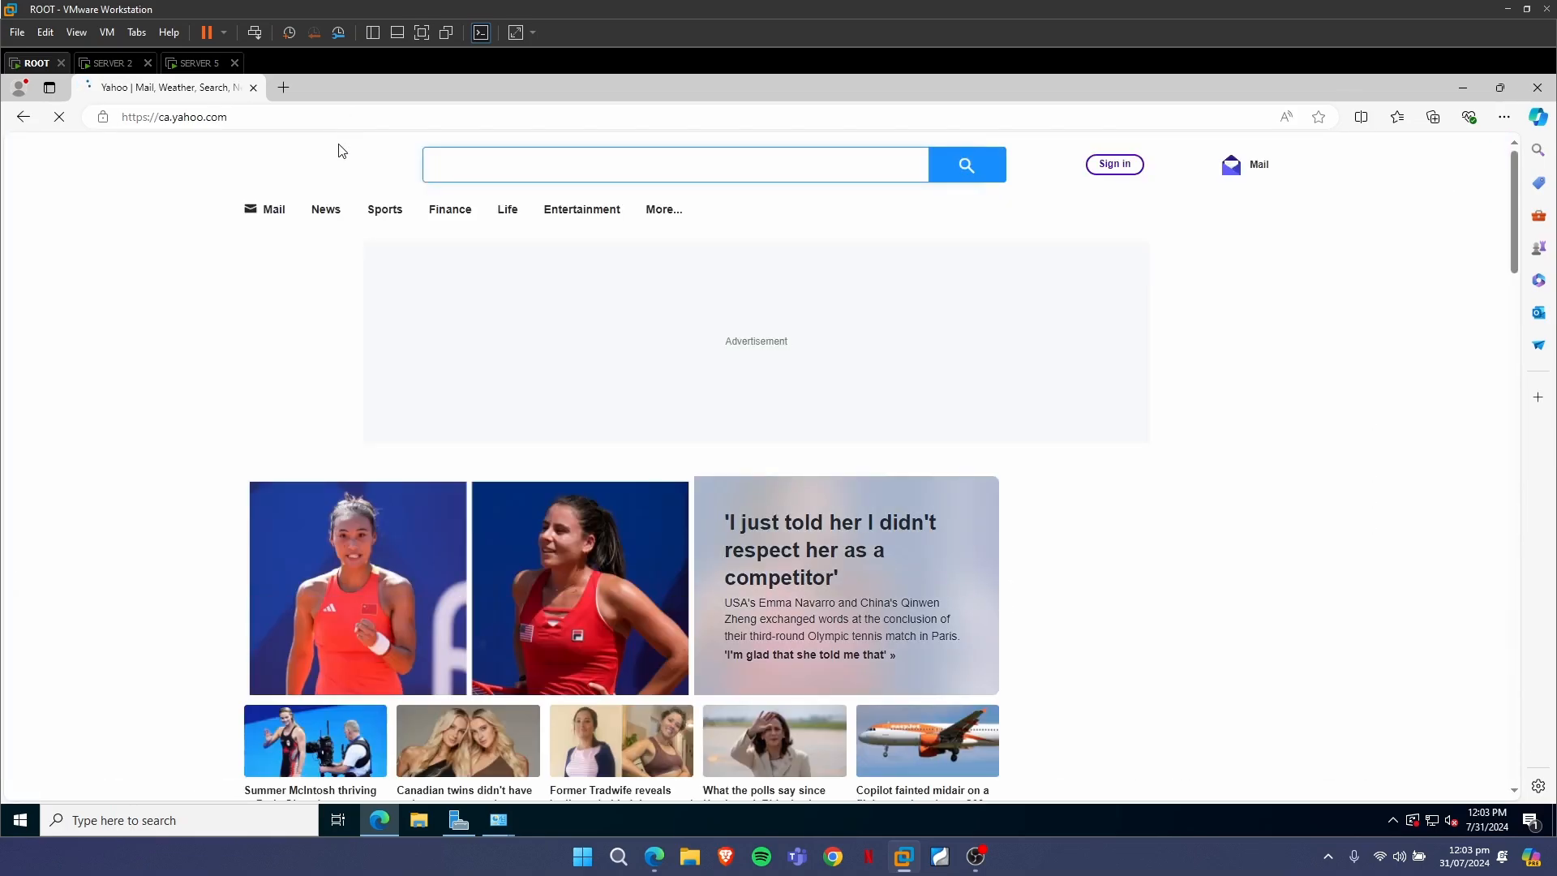
# Load google.com as a second internet test, minimize the browser and close the Ethernet0 properties and status dialogs
pyautogui.click(325, 116)
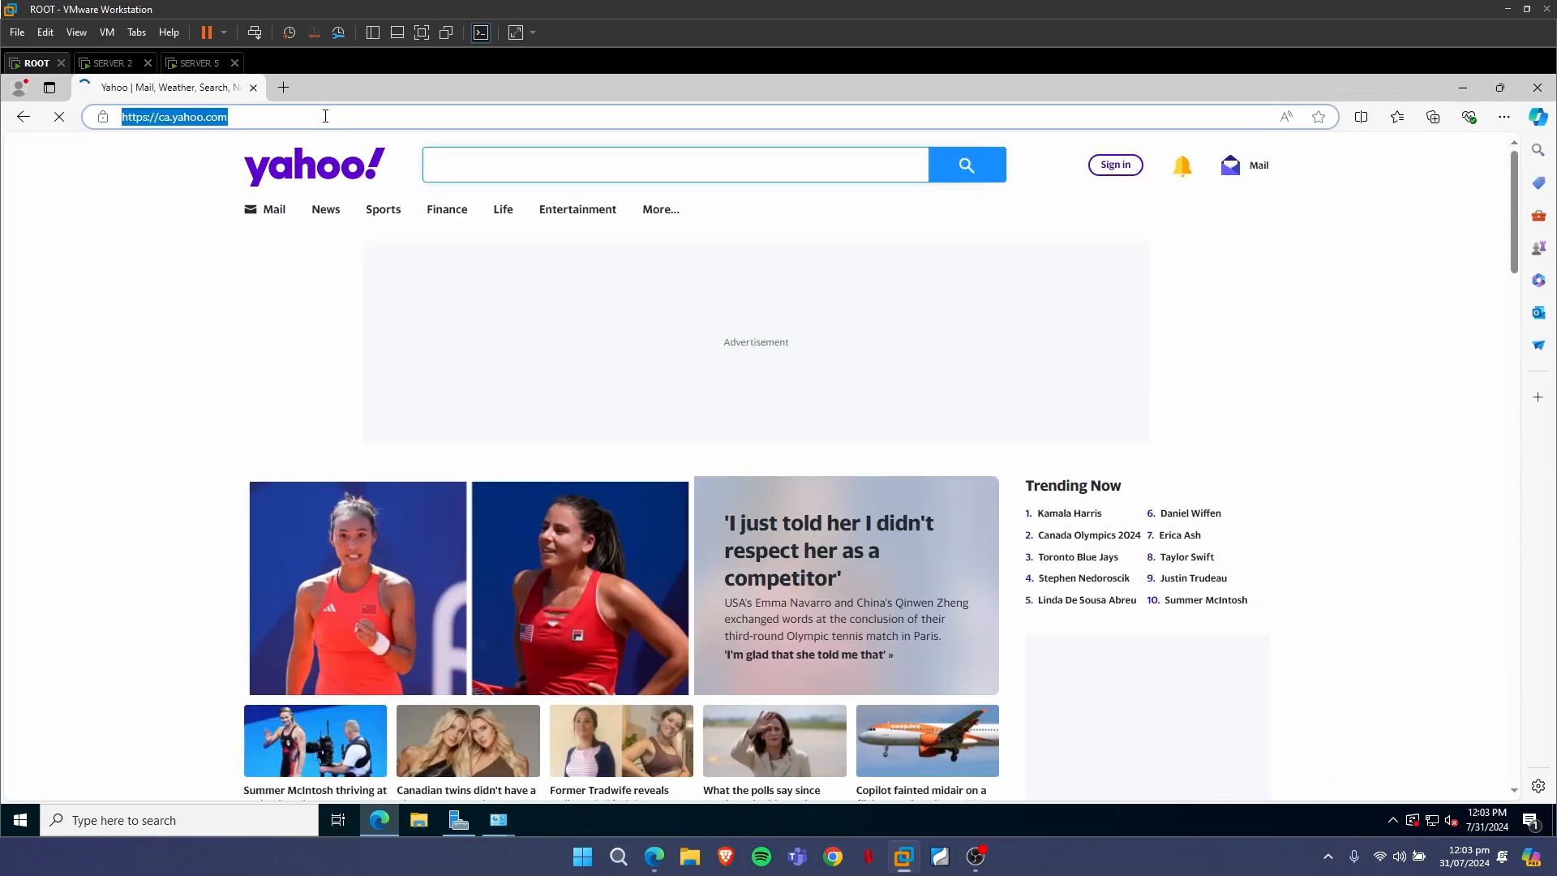
pyautogui.write('google.com')
pyautogui.press('Return')
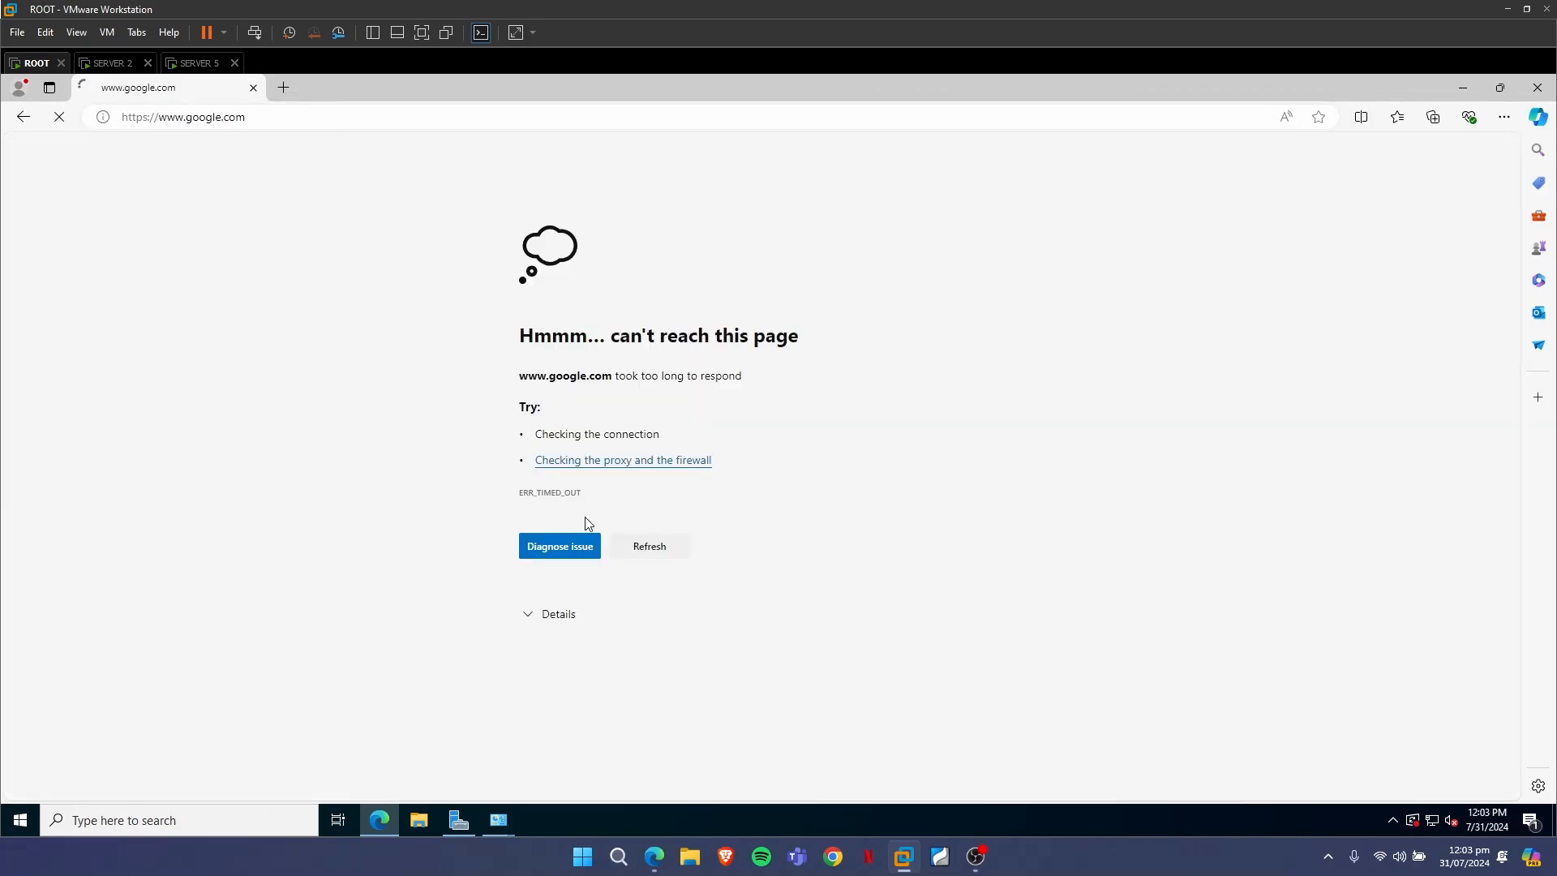
pyautogui.press('Num_Lock')
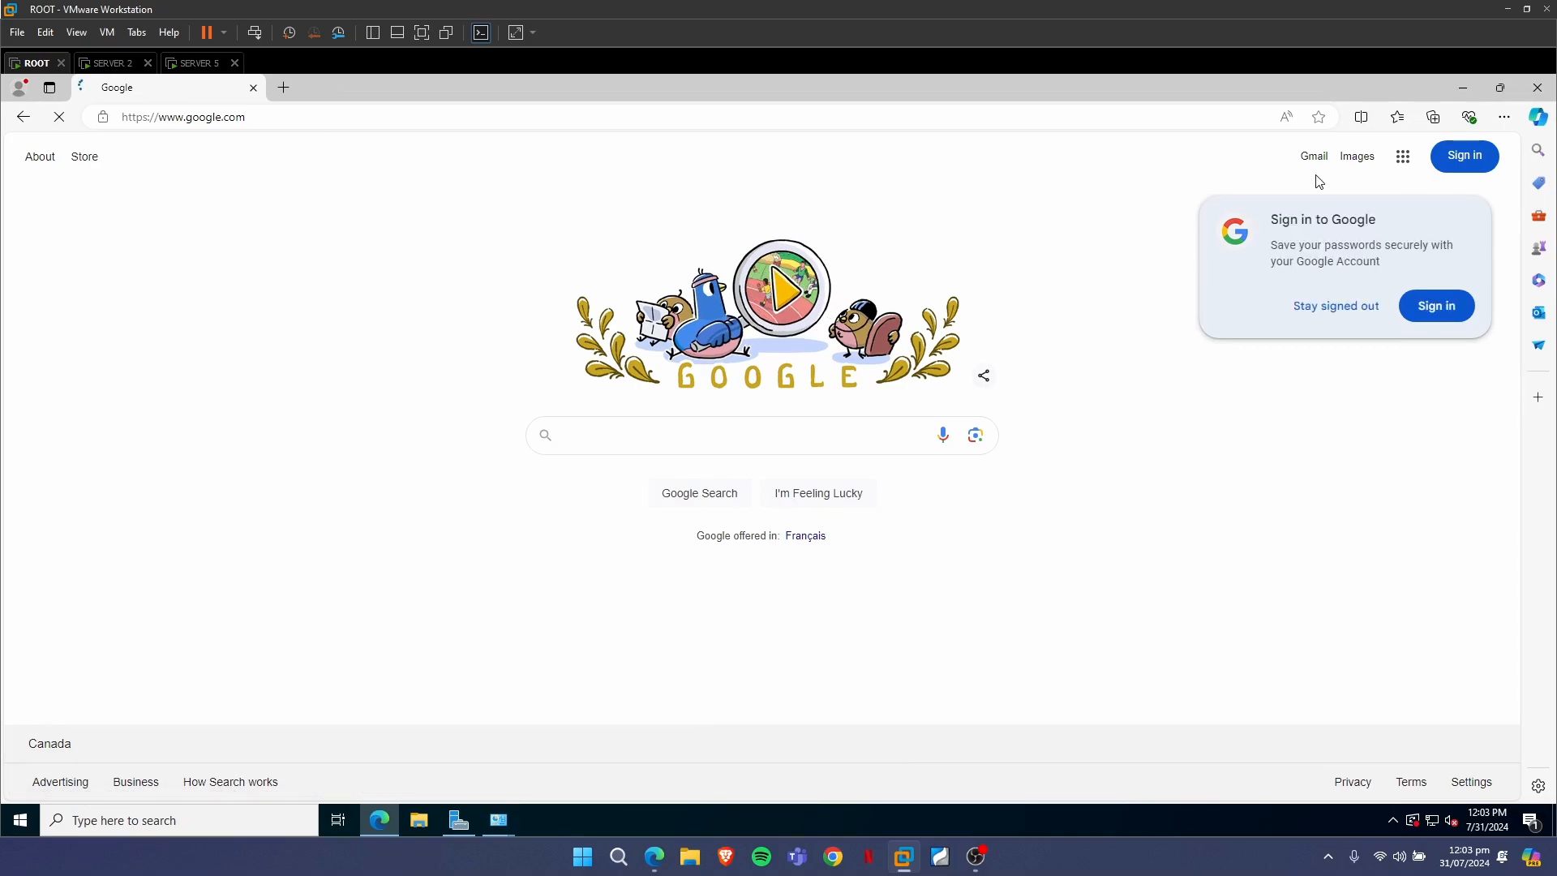
pyautogui.click(1467, 89)
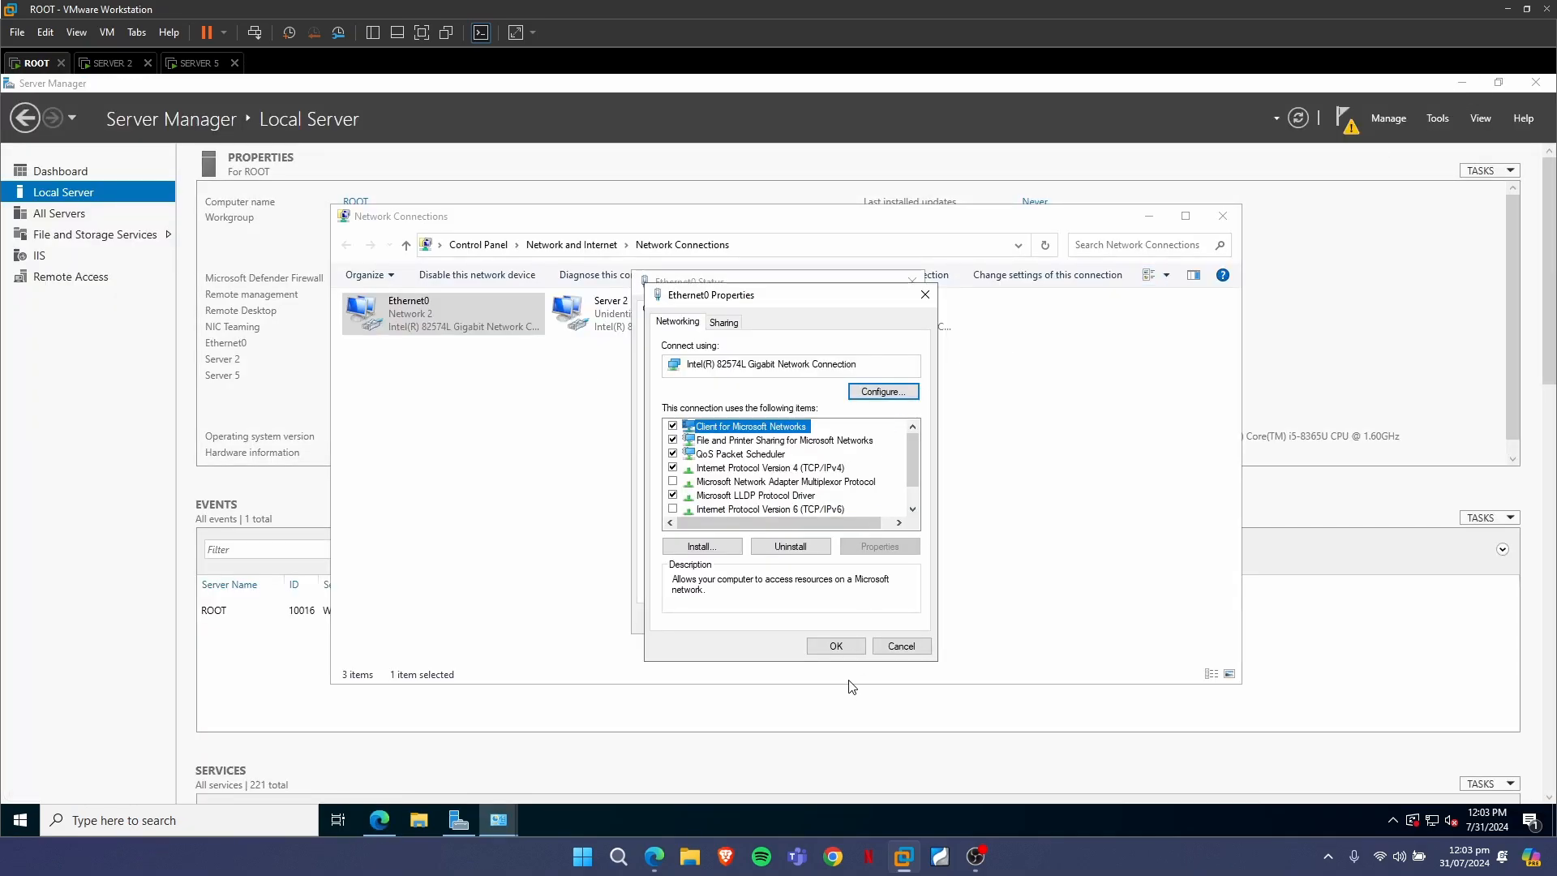
pyautogui.click(842, 645)
pyautogui.click(891, 621)
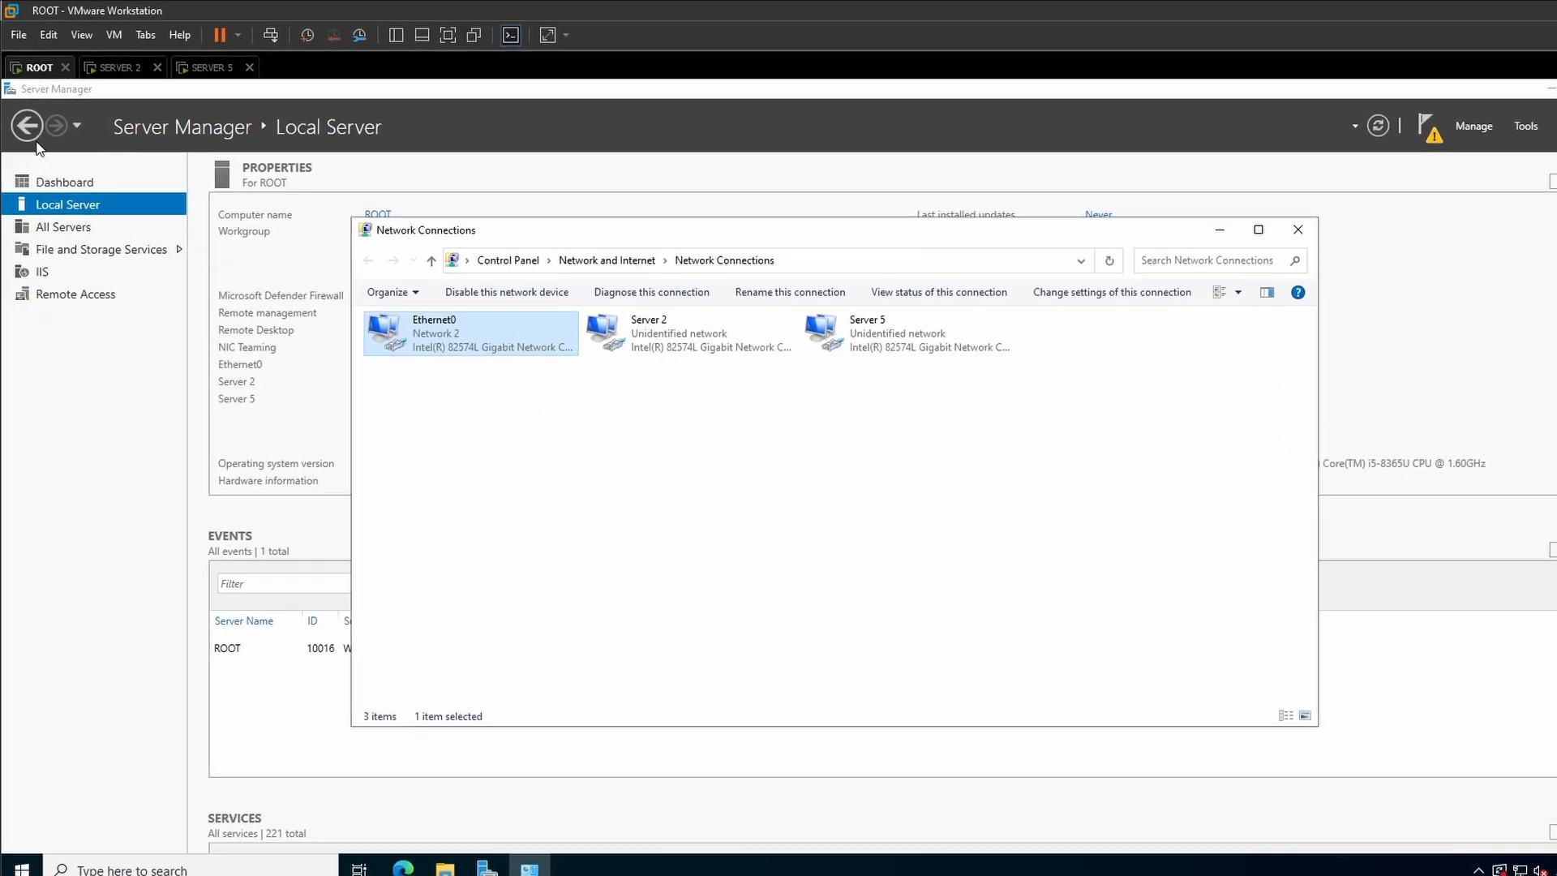
# Review the network connection type of all three network adapters in the ROOT virtual machine's settings, and close Network Connections
pyautogui.rightClick(46, 77)
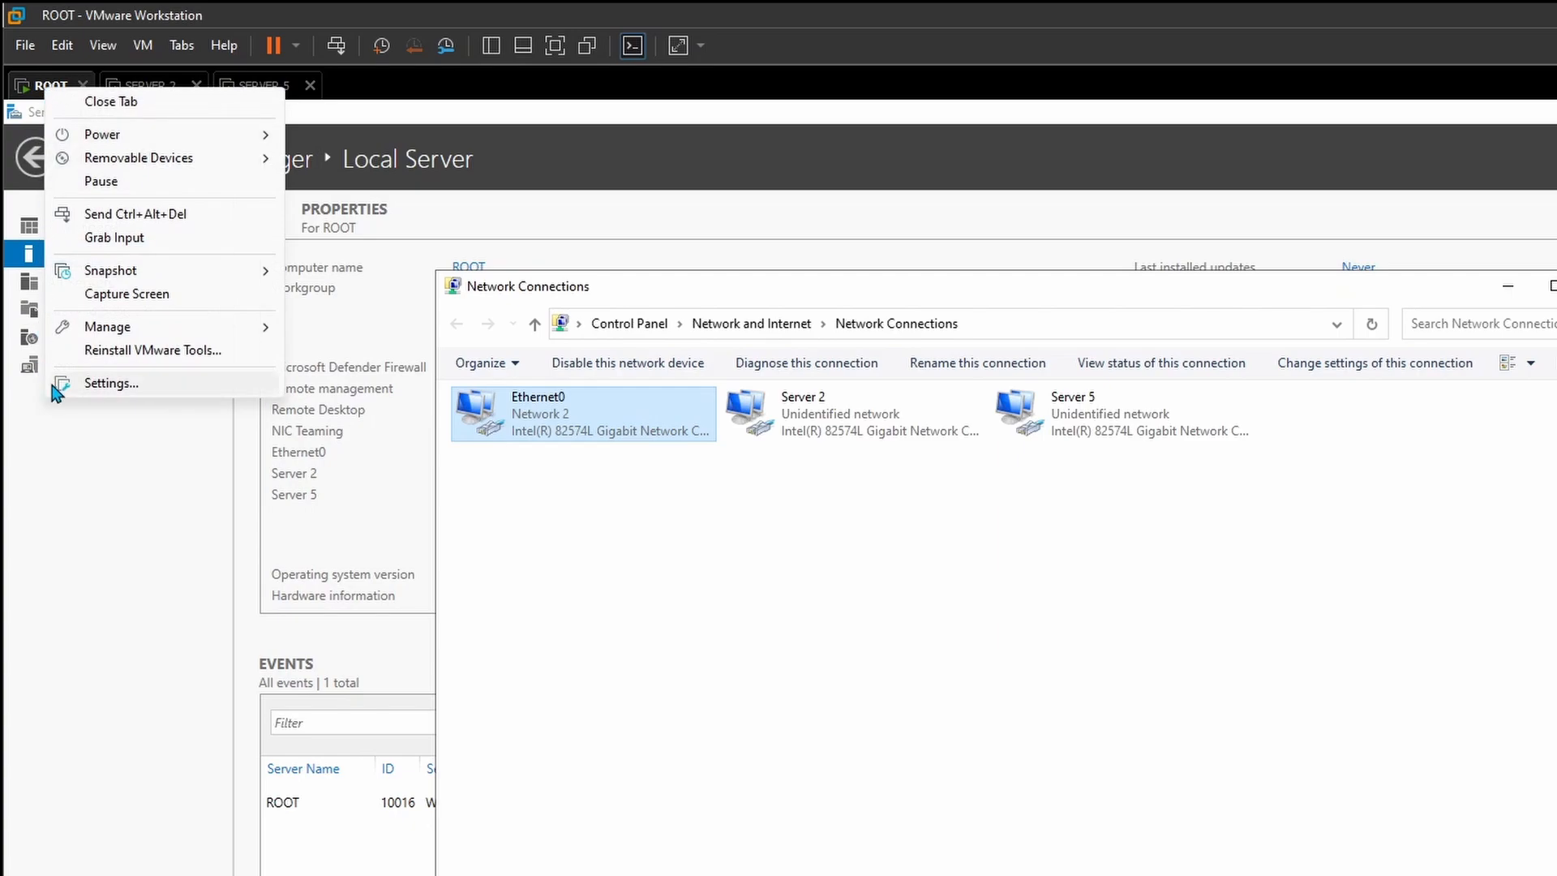
pyautogui.click(109, 383)
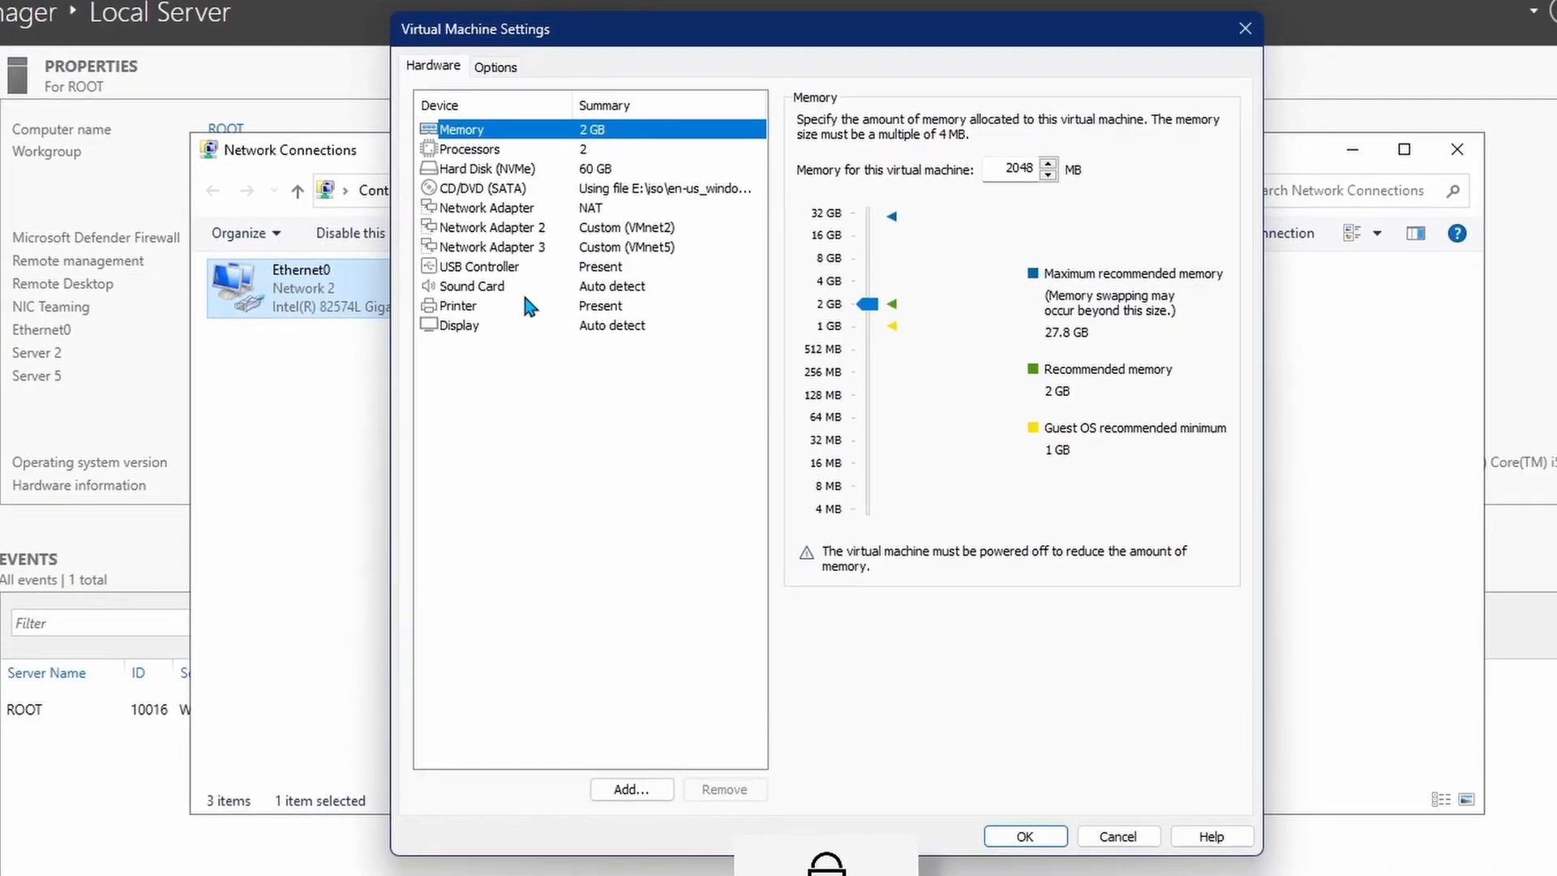
pyautogui.click(514, 209)
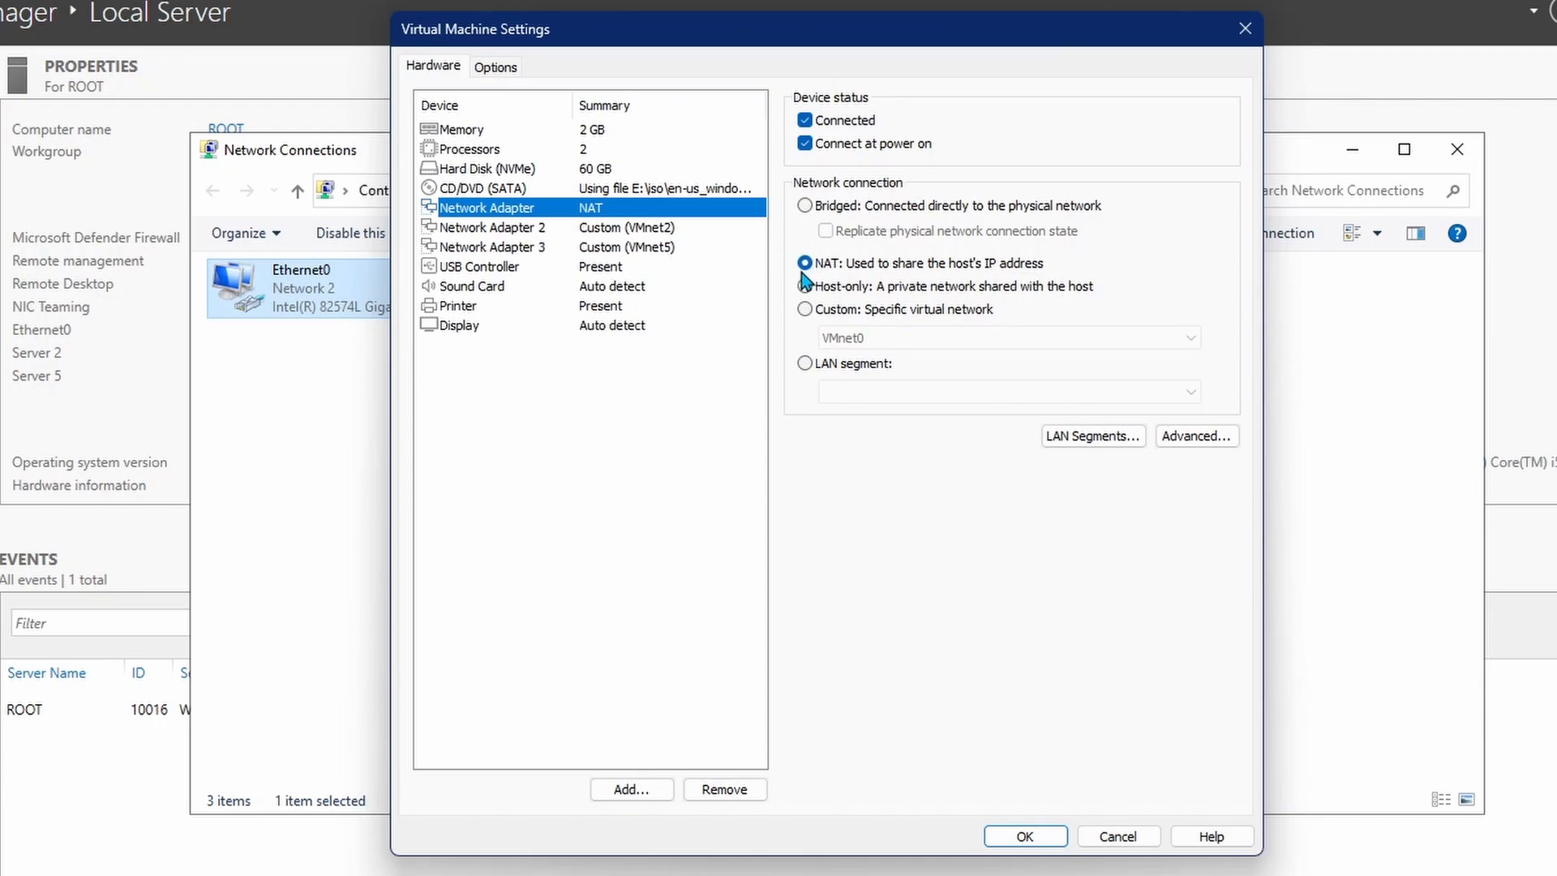
pyautogui.click(652, 231)
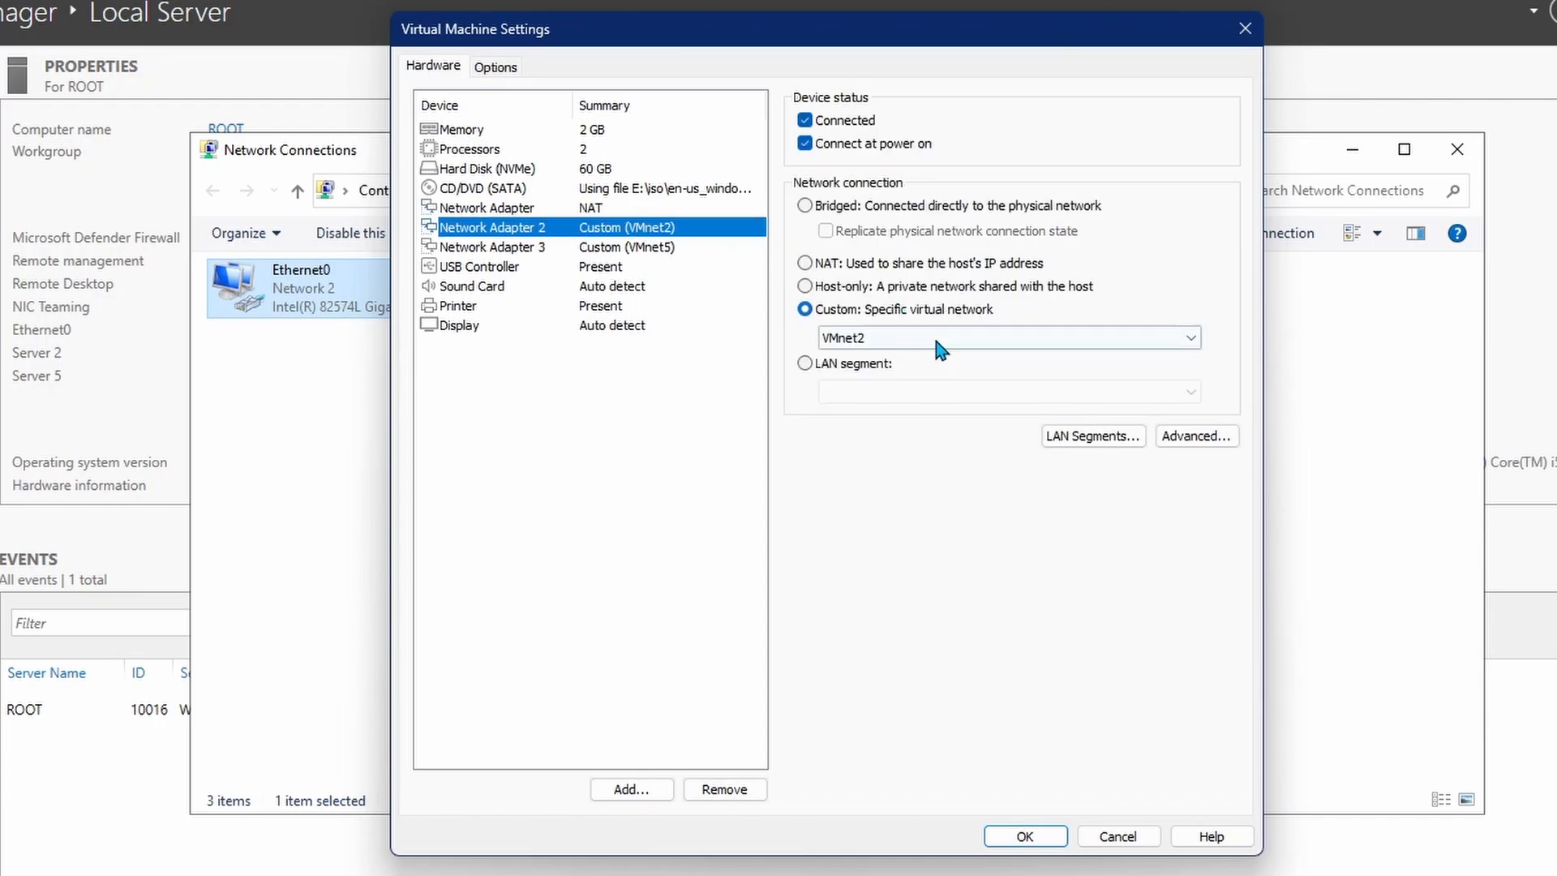
pyautogui.click(914, 341)
pyautogui.click(914, 340)
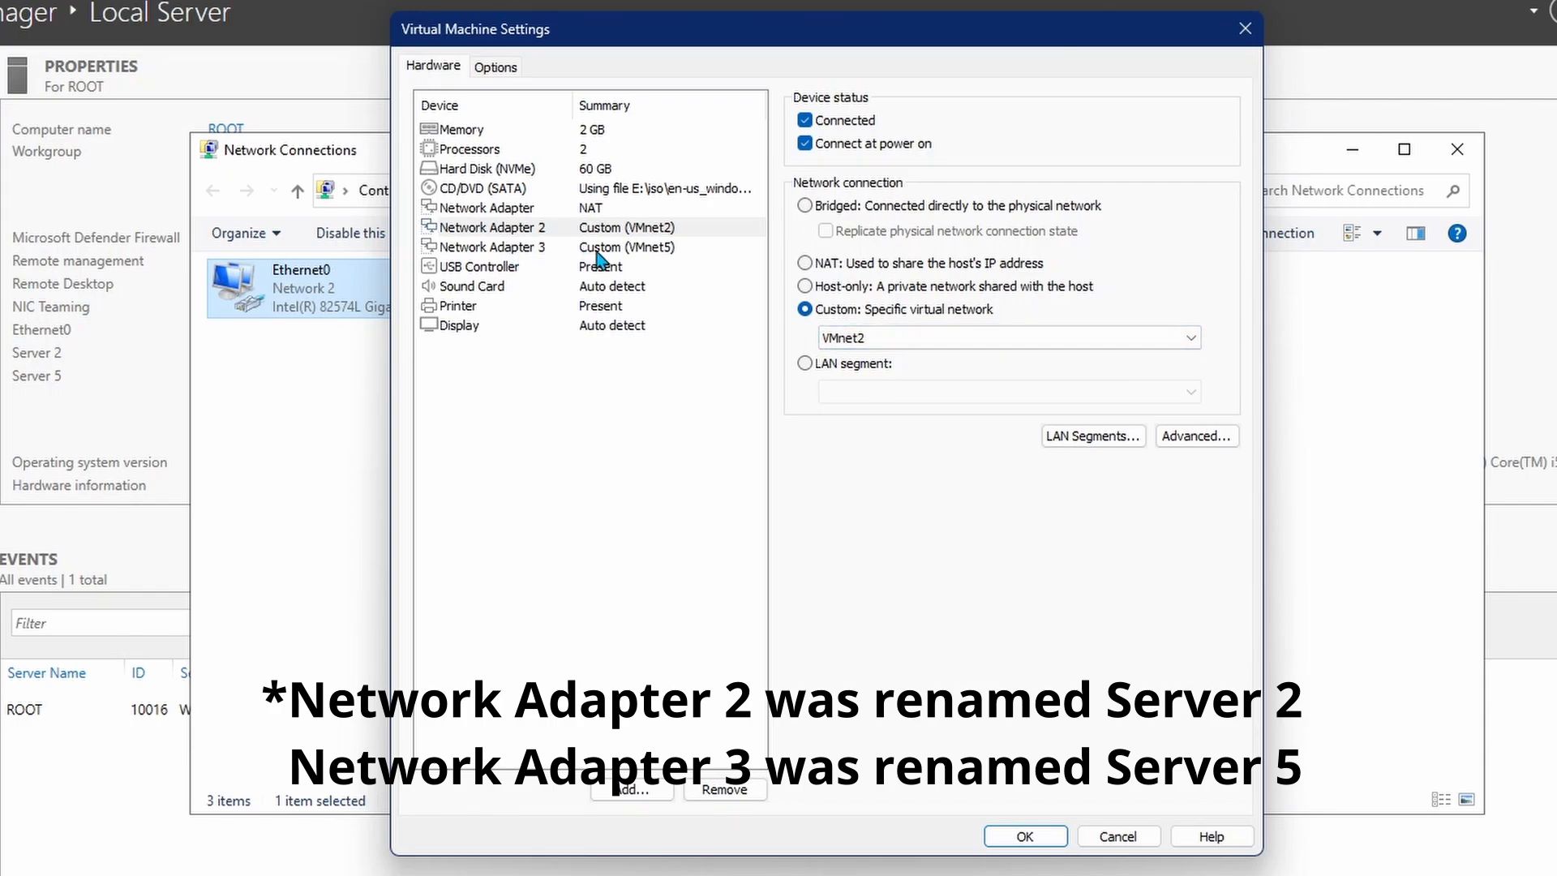
pyautogui.click(659, 247)
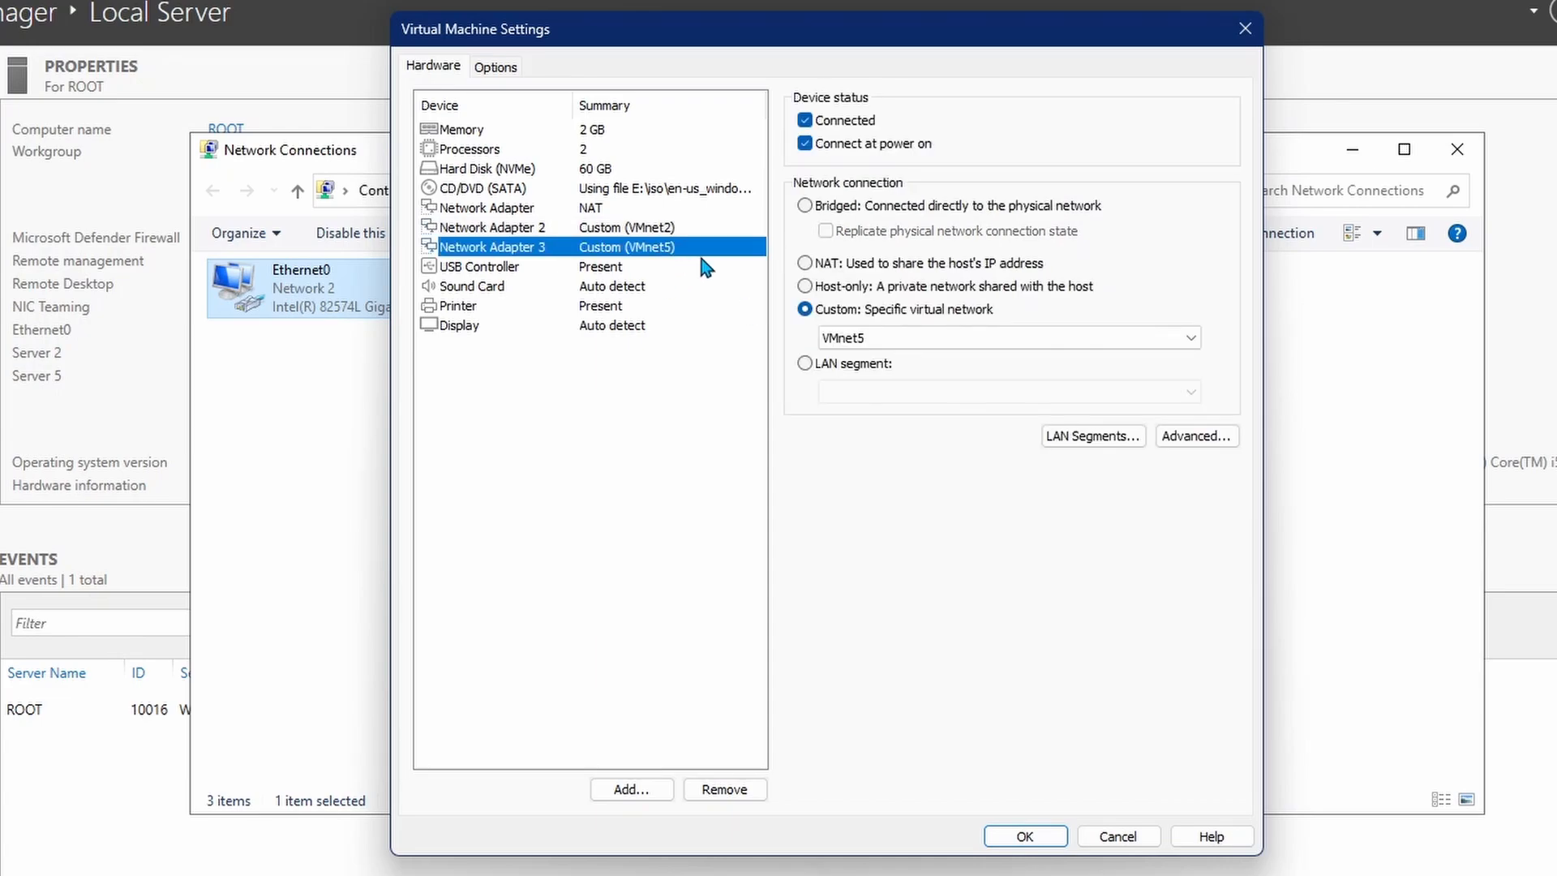
pyautogui.click(1025, 836)
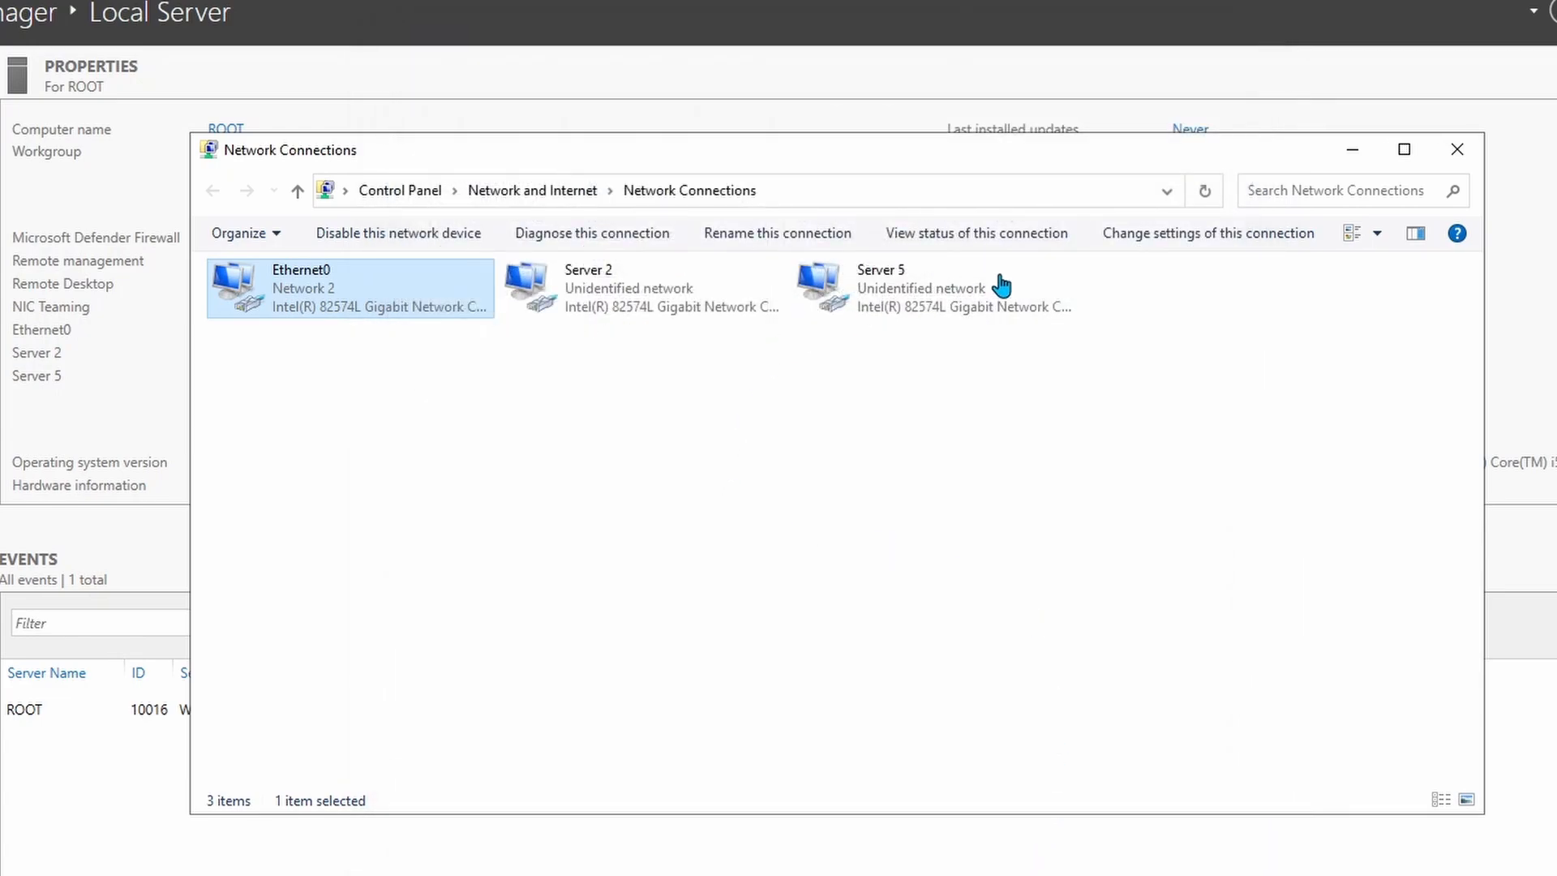
pyautogui.click(1457, 155)
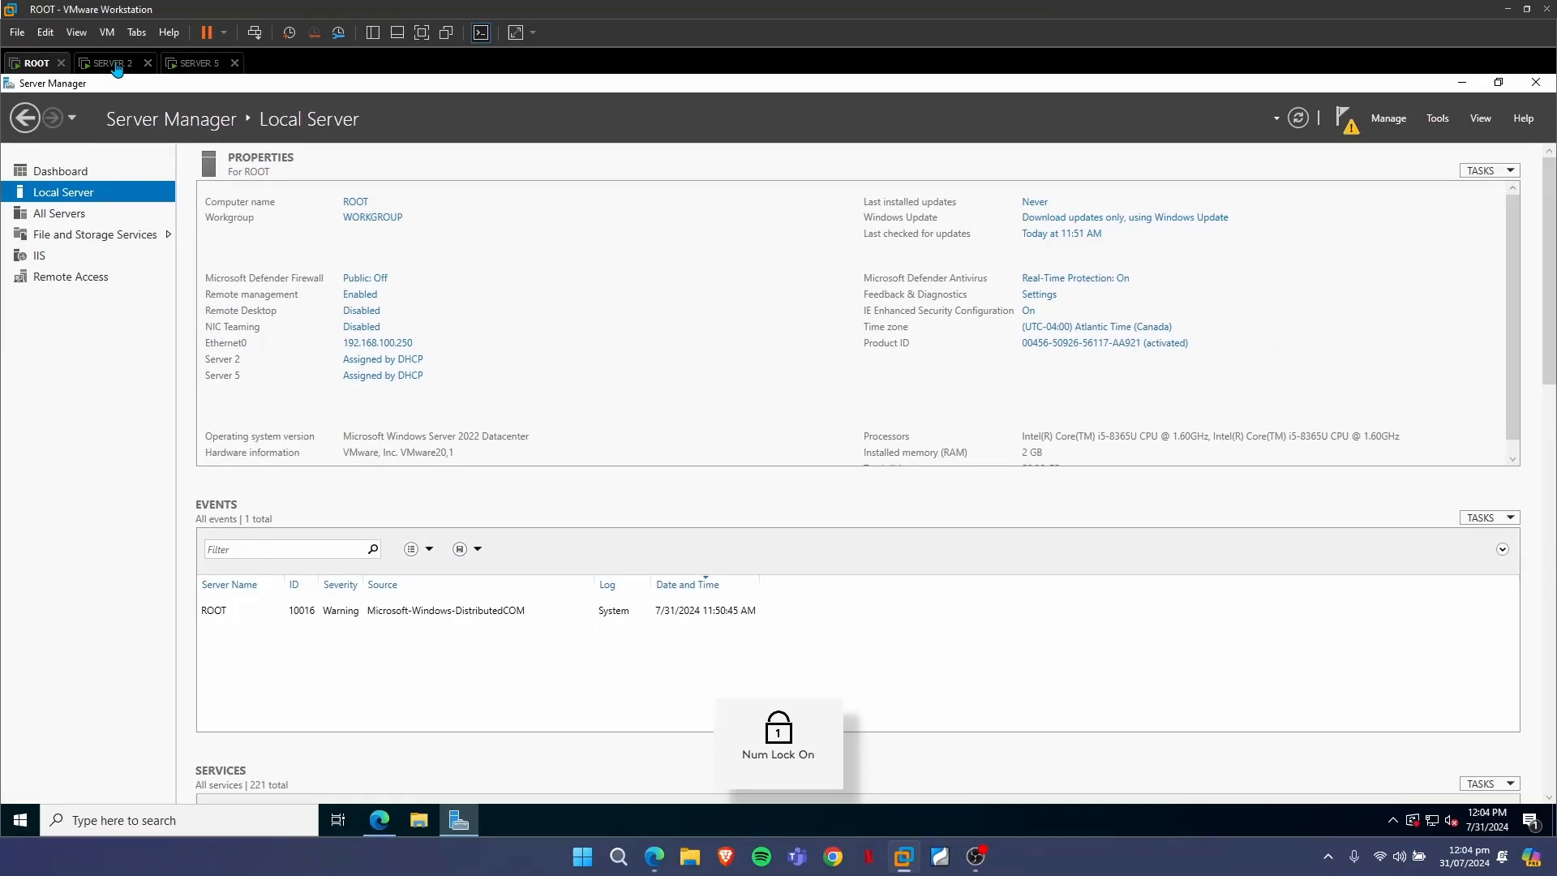
# Review the network adapter's connection type in the SERVER 2 virtual machine's settings, and close the settings without changes
pyautogui.click(115, 64)
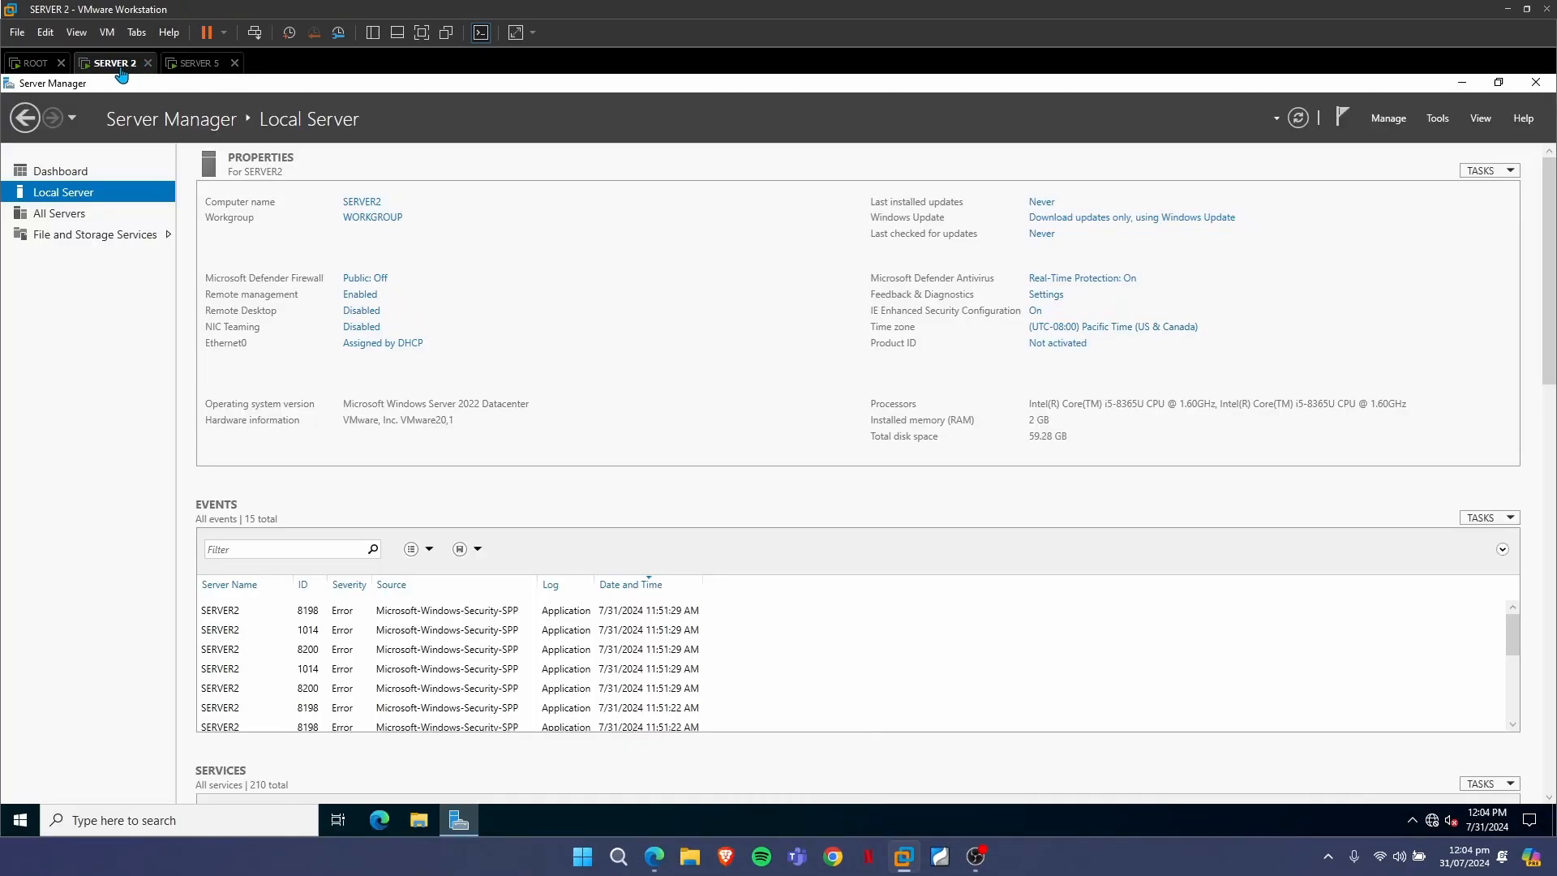
pyautogui.rightClick(108, 70)
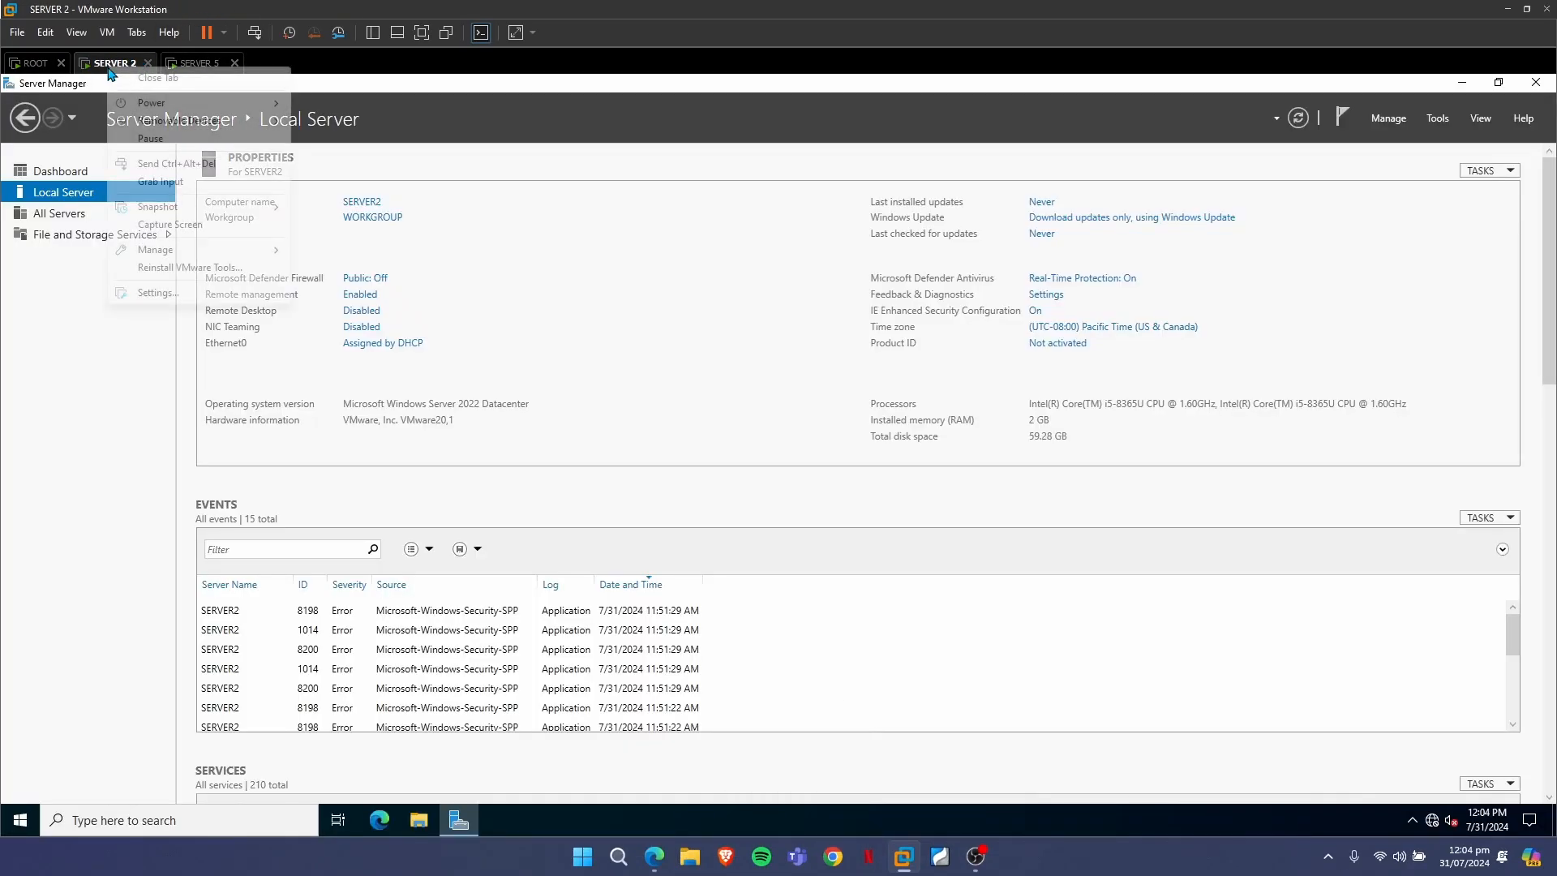
pyautogui.click(158, 292)
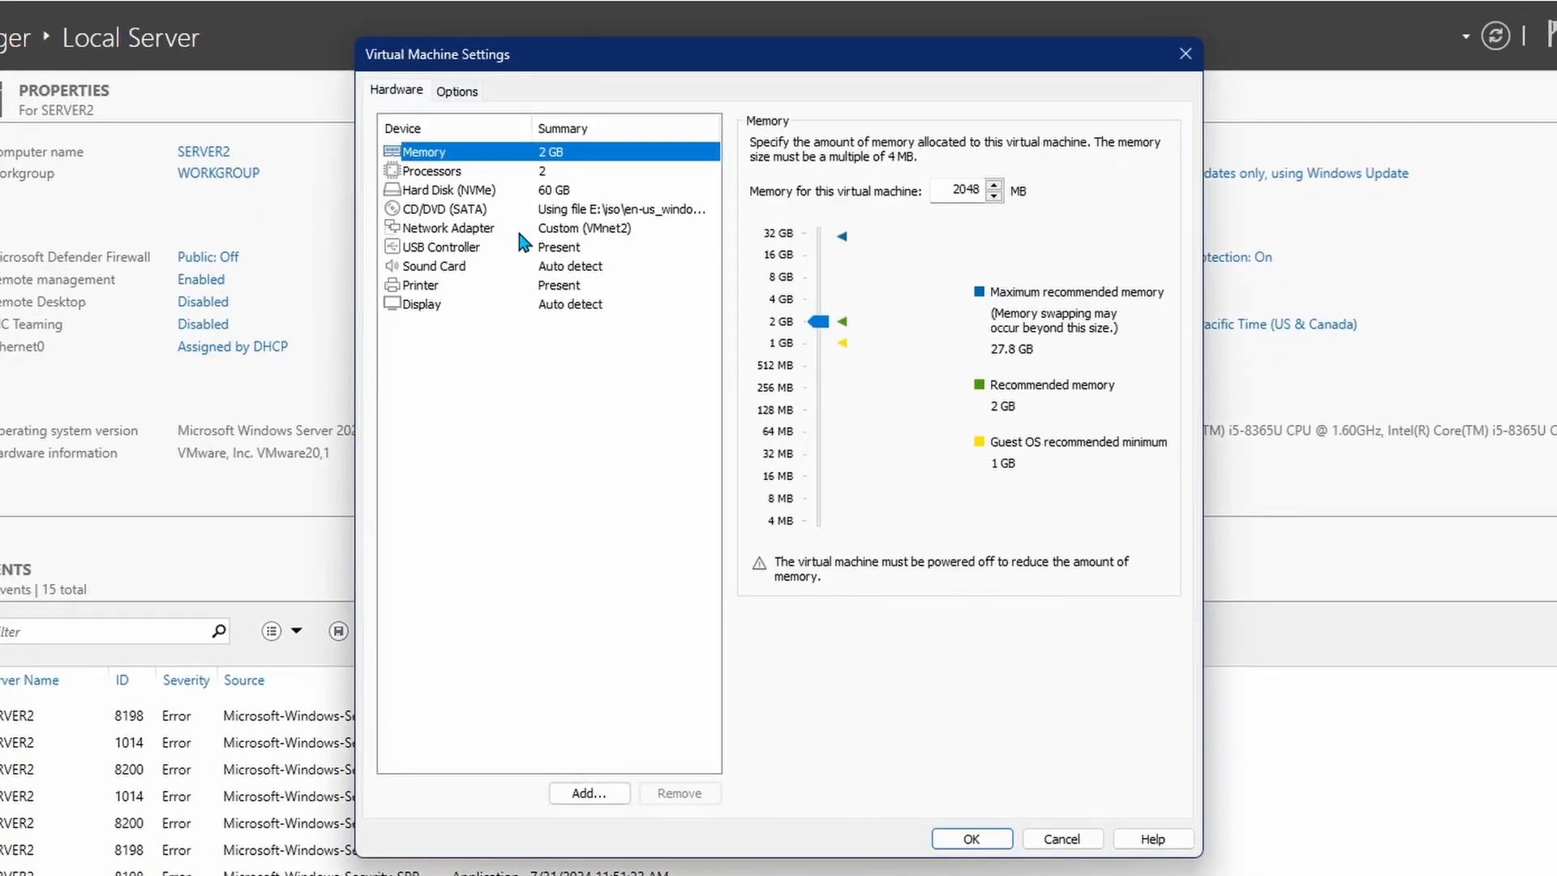
pyautogui.click(591, 262)
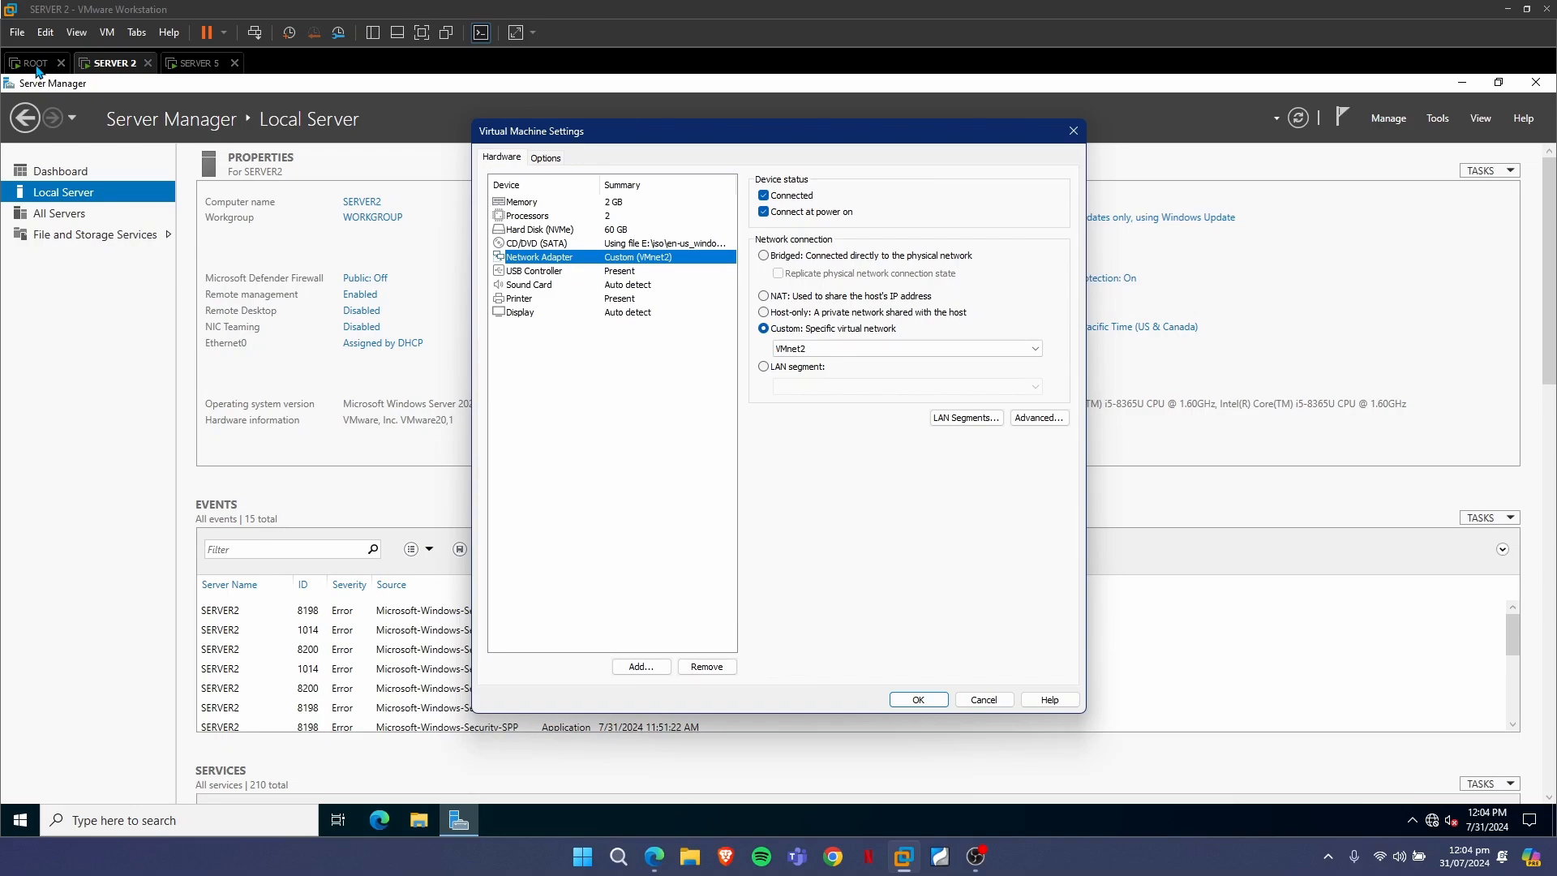
pyautogui.click(989, 700)
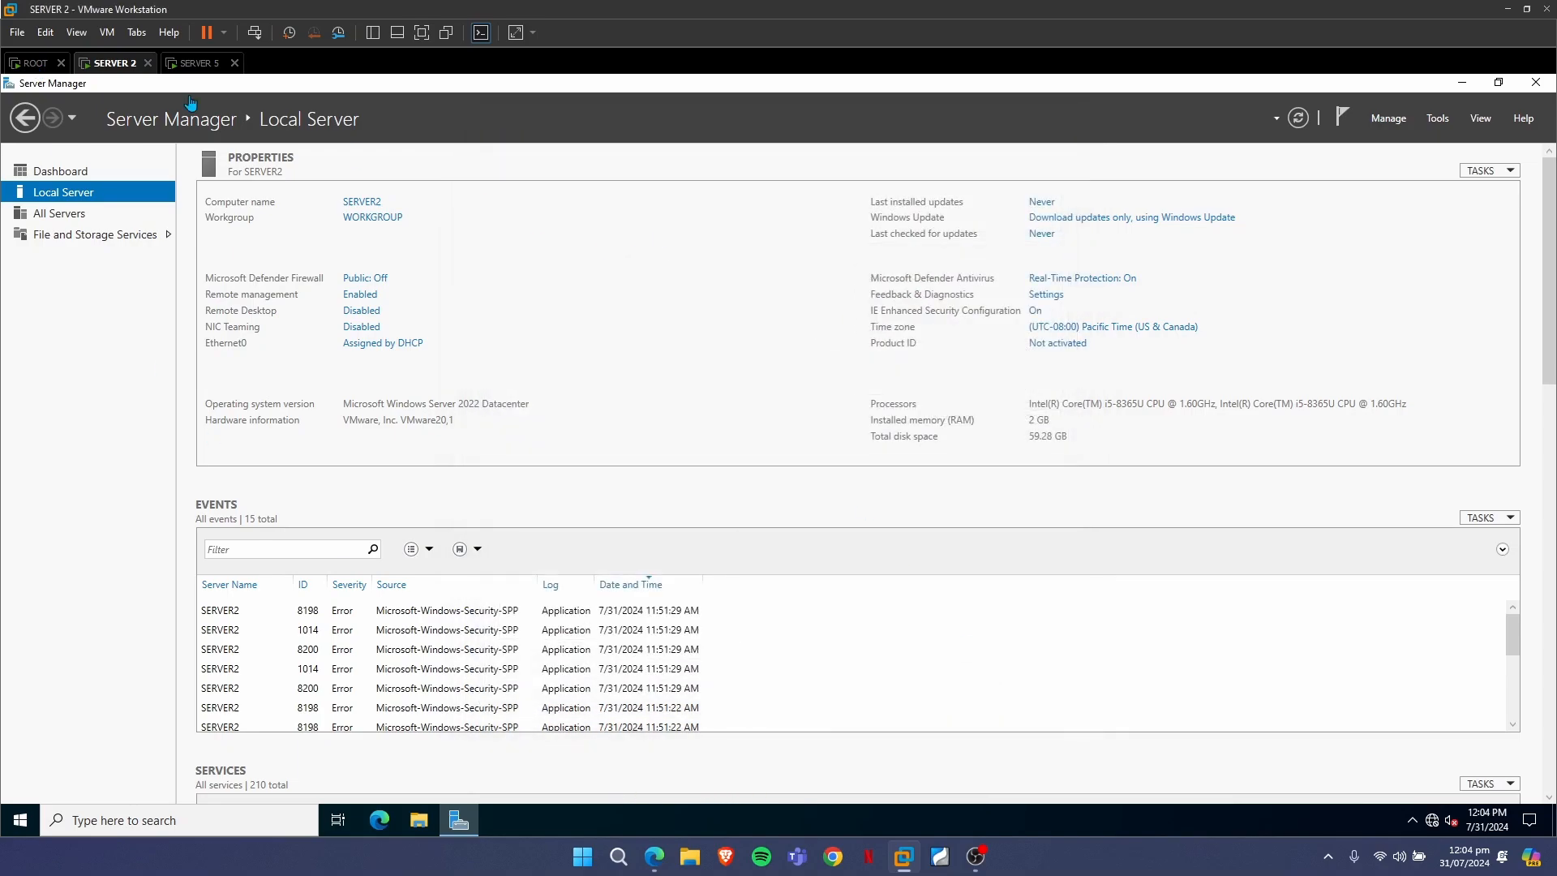
# Review the network adapter's connection type in the SERVER 5 virtual machine's settings, and close the settings
pyautogui.click(169, 63)
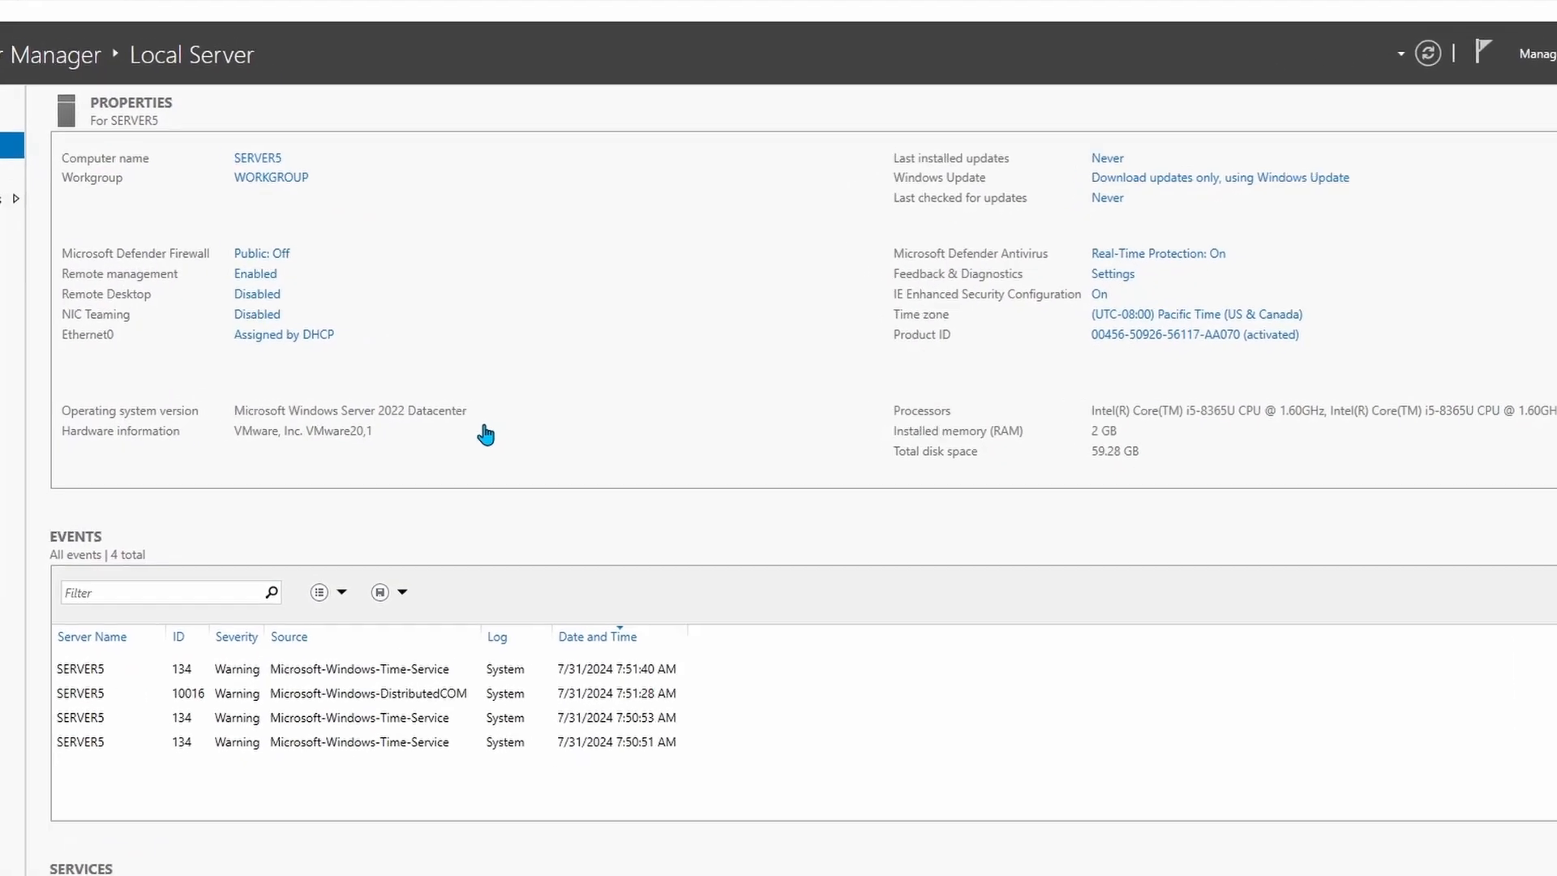
pyautogui.hotkey('ctrl', 'd')
pyautogui.click(487, 202)
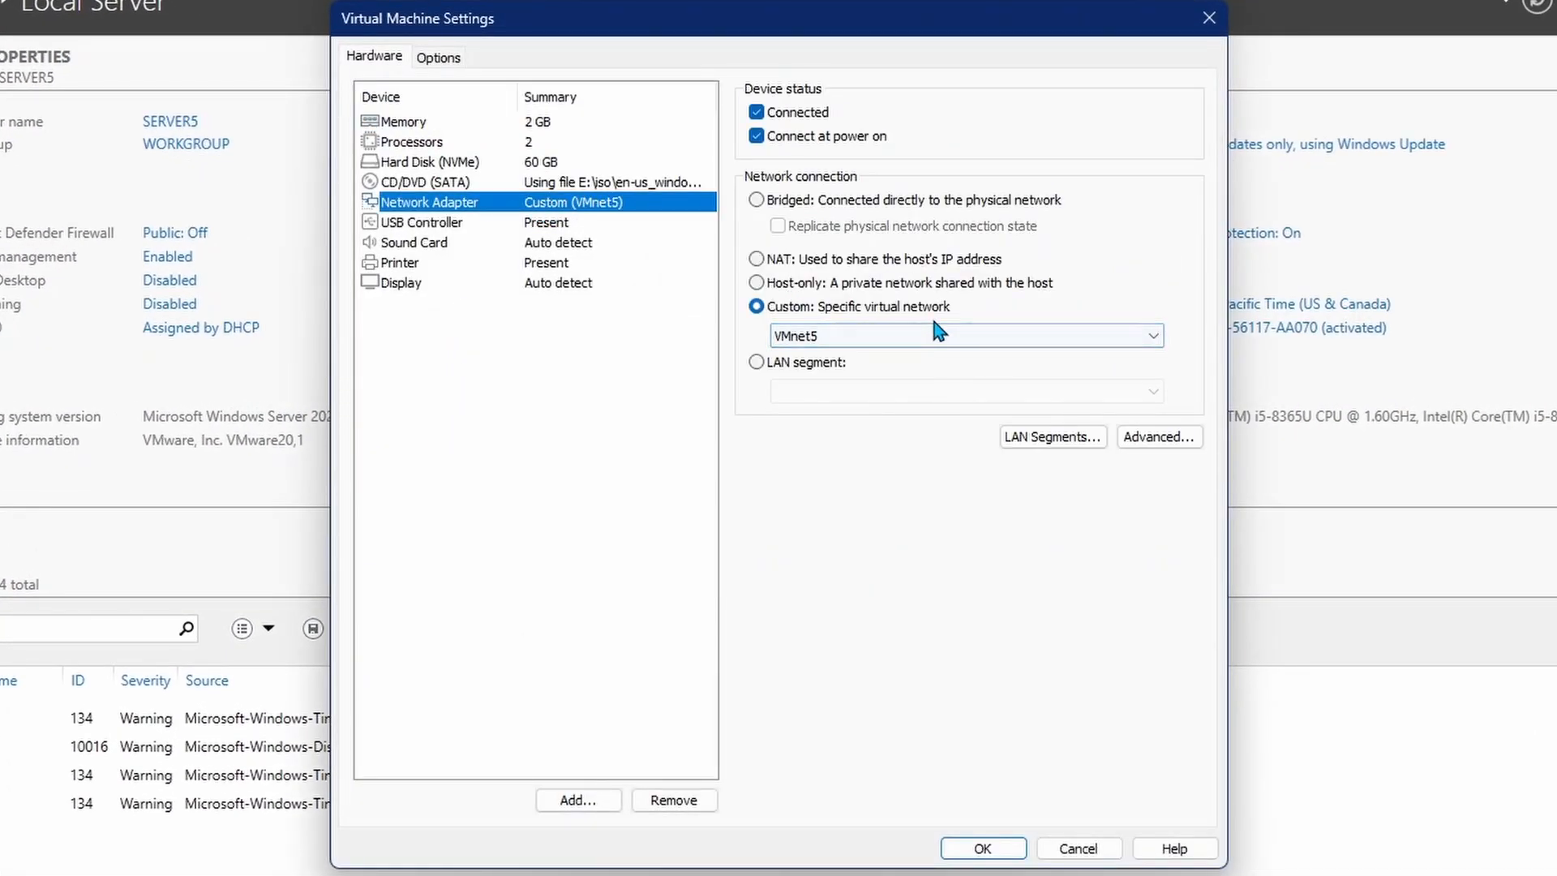
pyautogui.click(978, 844)
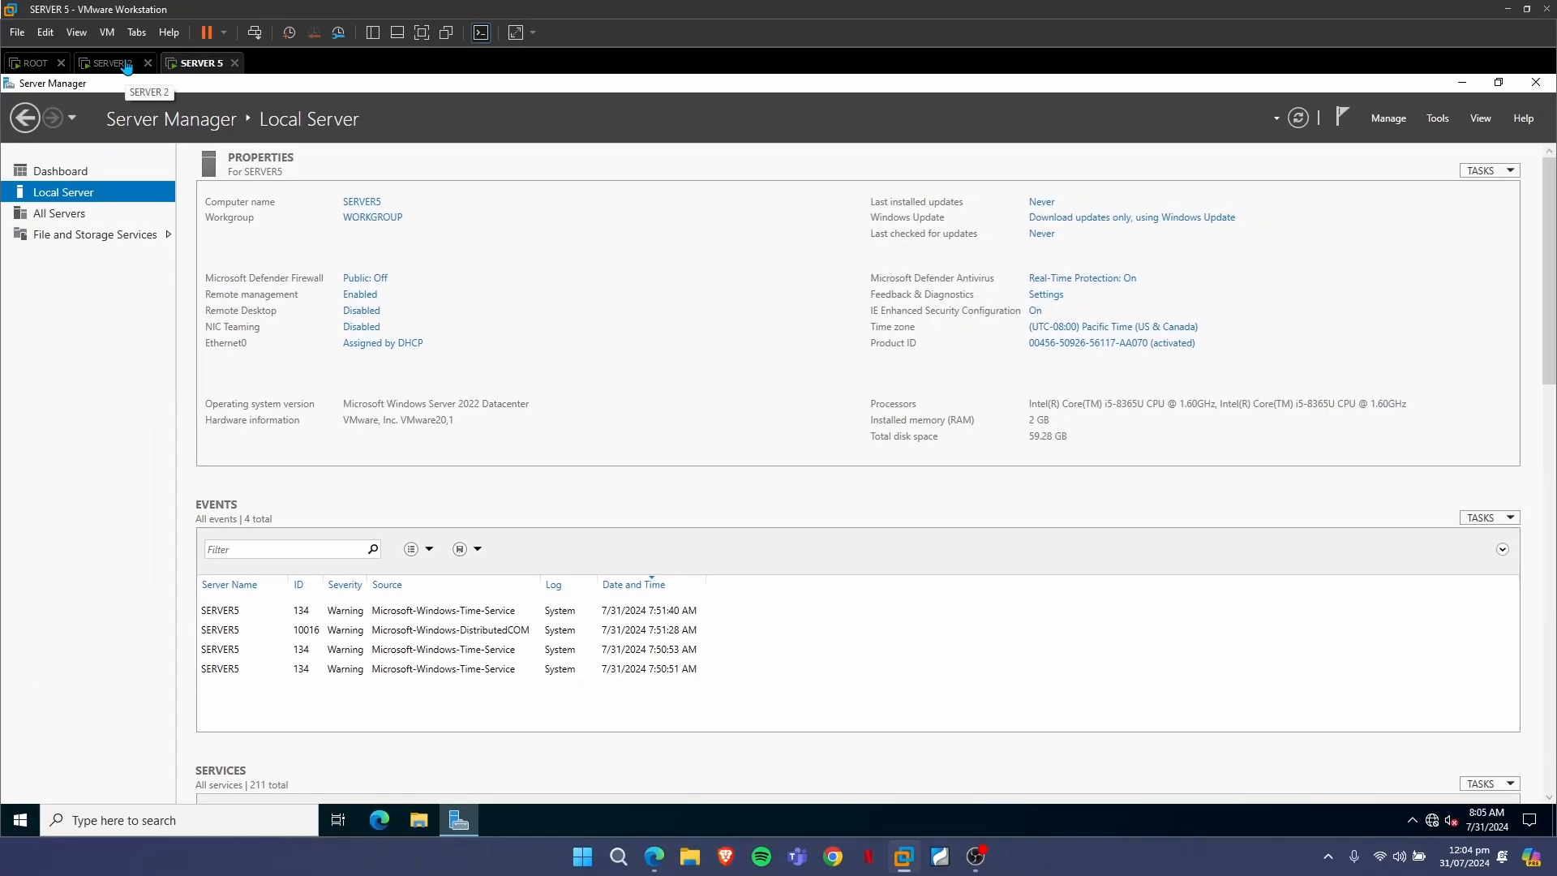
# Open the Internet Protocol Version 4 properties of Ethernet0 on SERVER 2 and choose to use a manually specified IP address
pyautogui.click(128, 64)
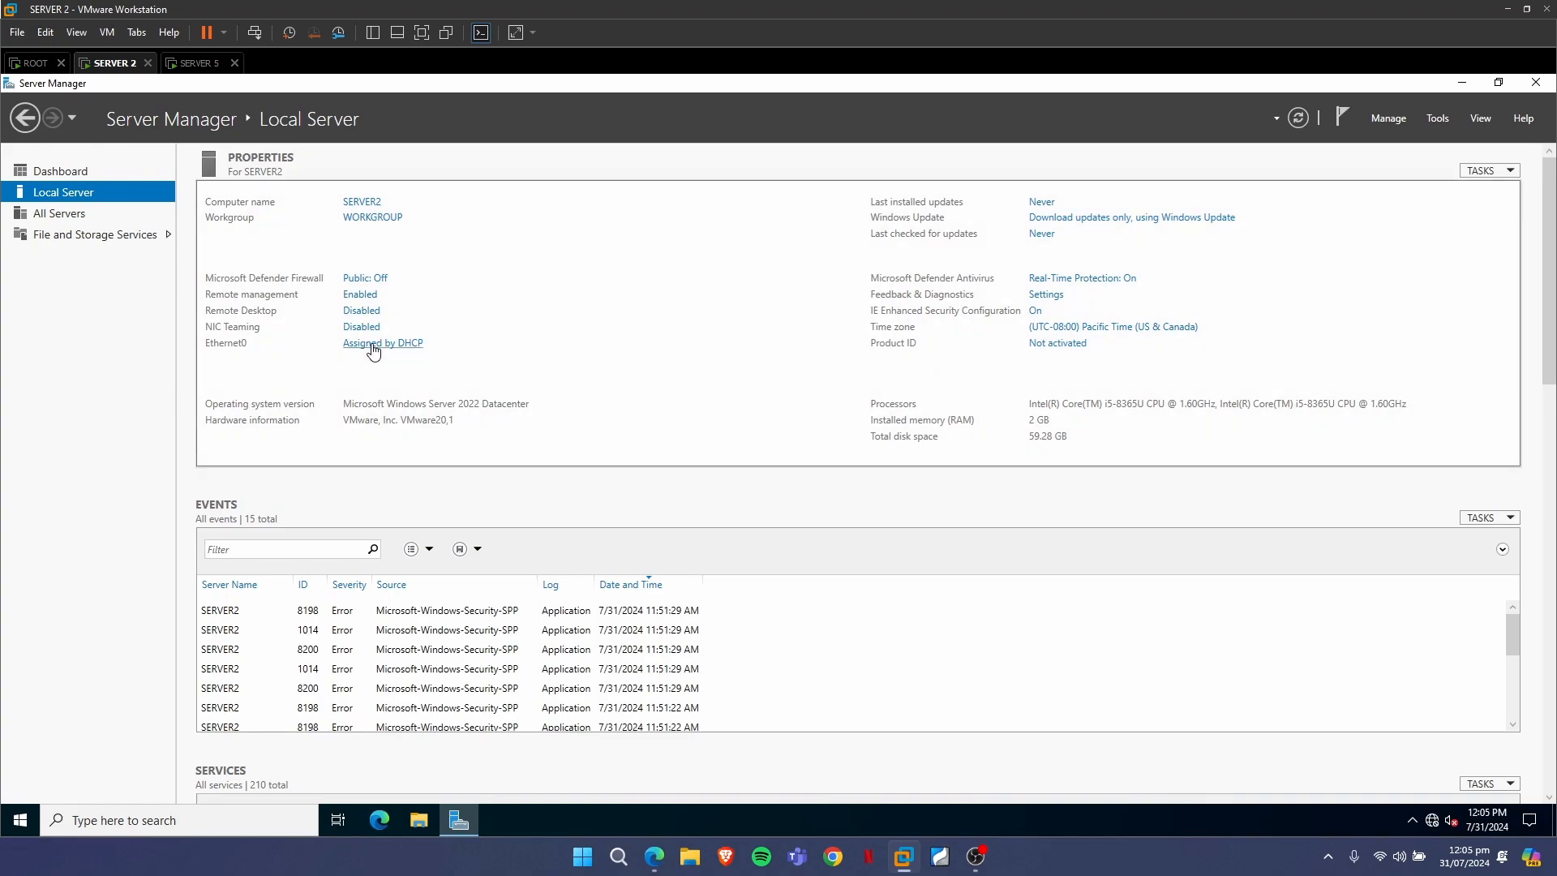
pyautogui.click(322, 333)
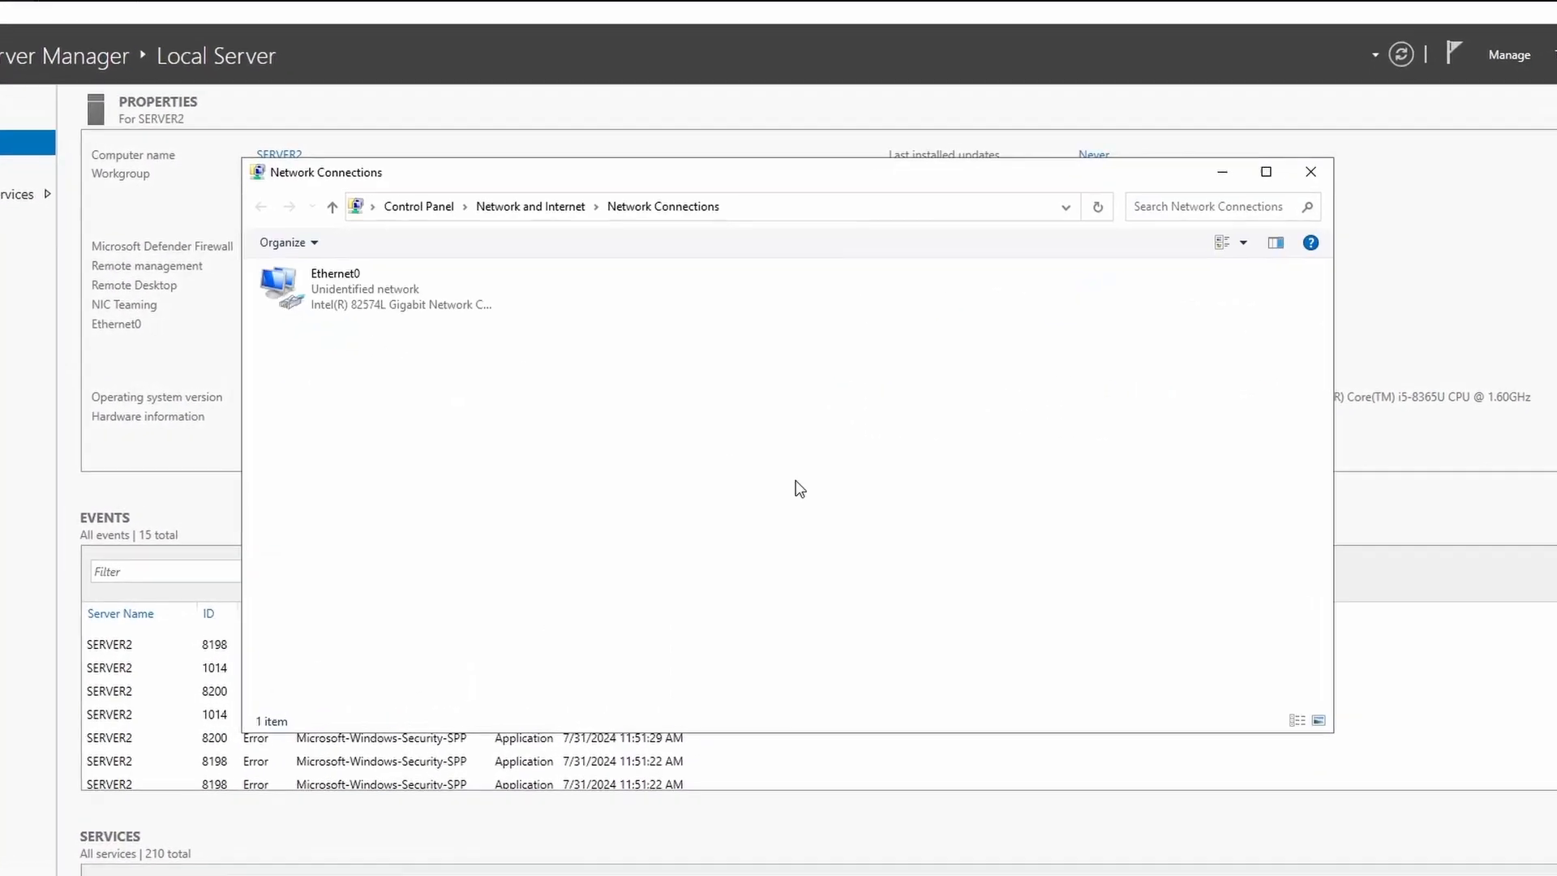
pyautogui.doubleClick(365, 288)
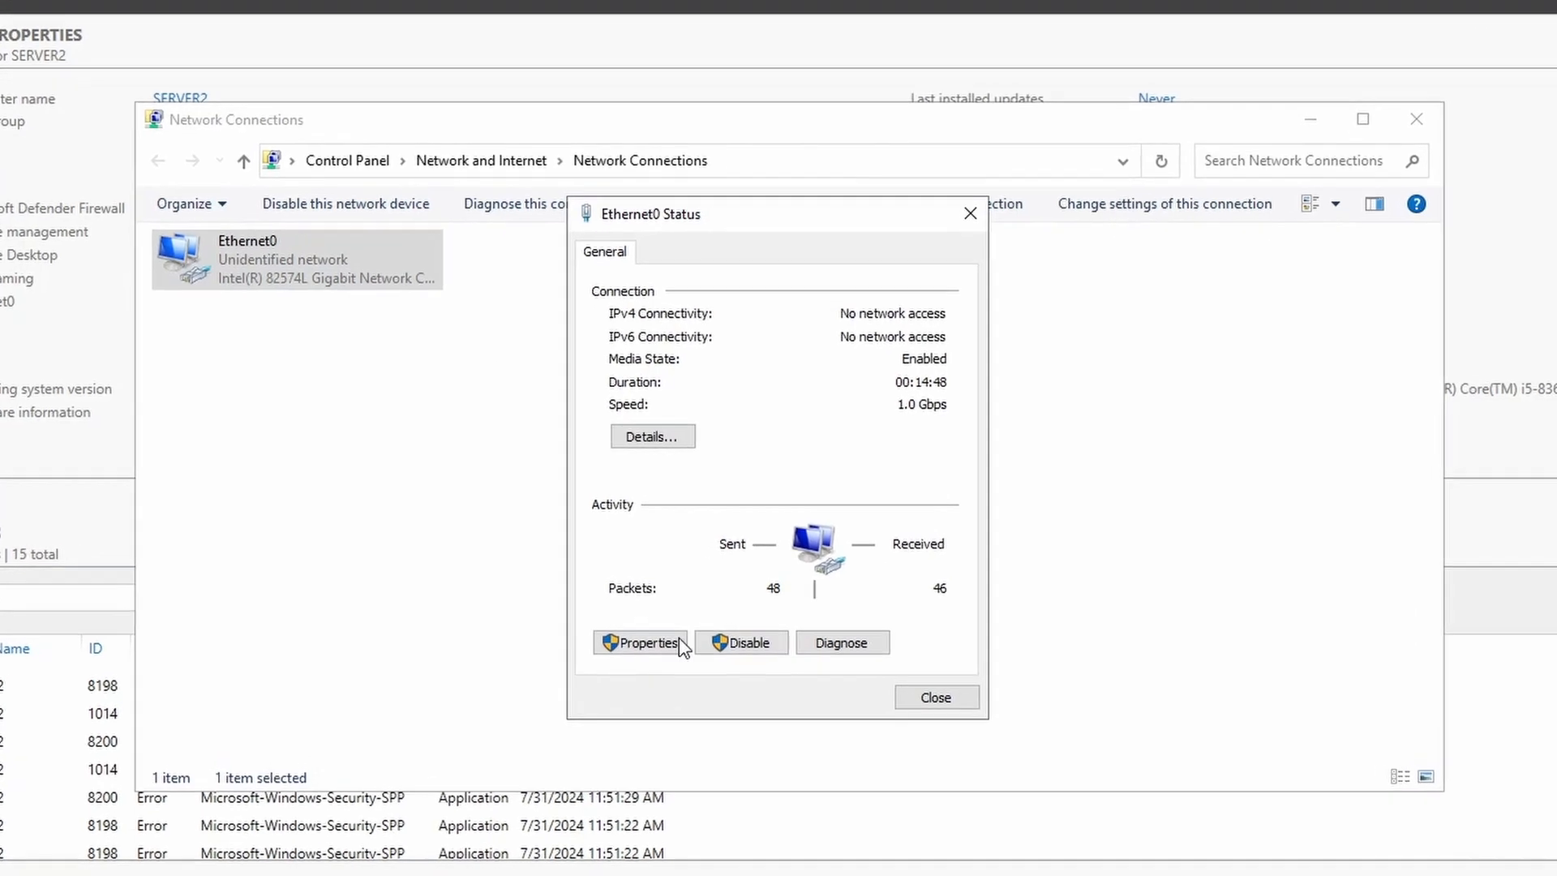
pyautogui.click(646, 634)
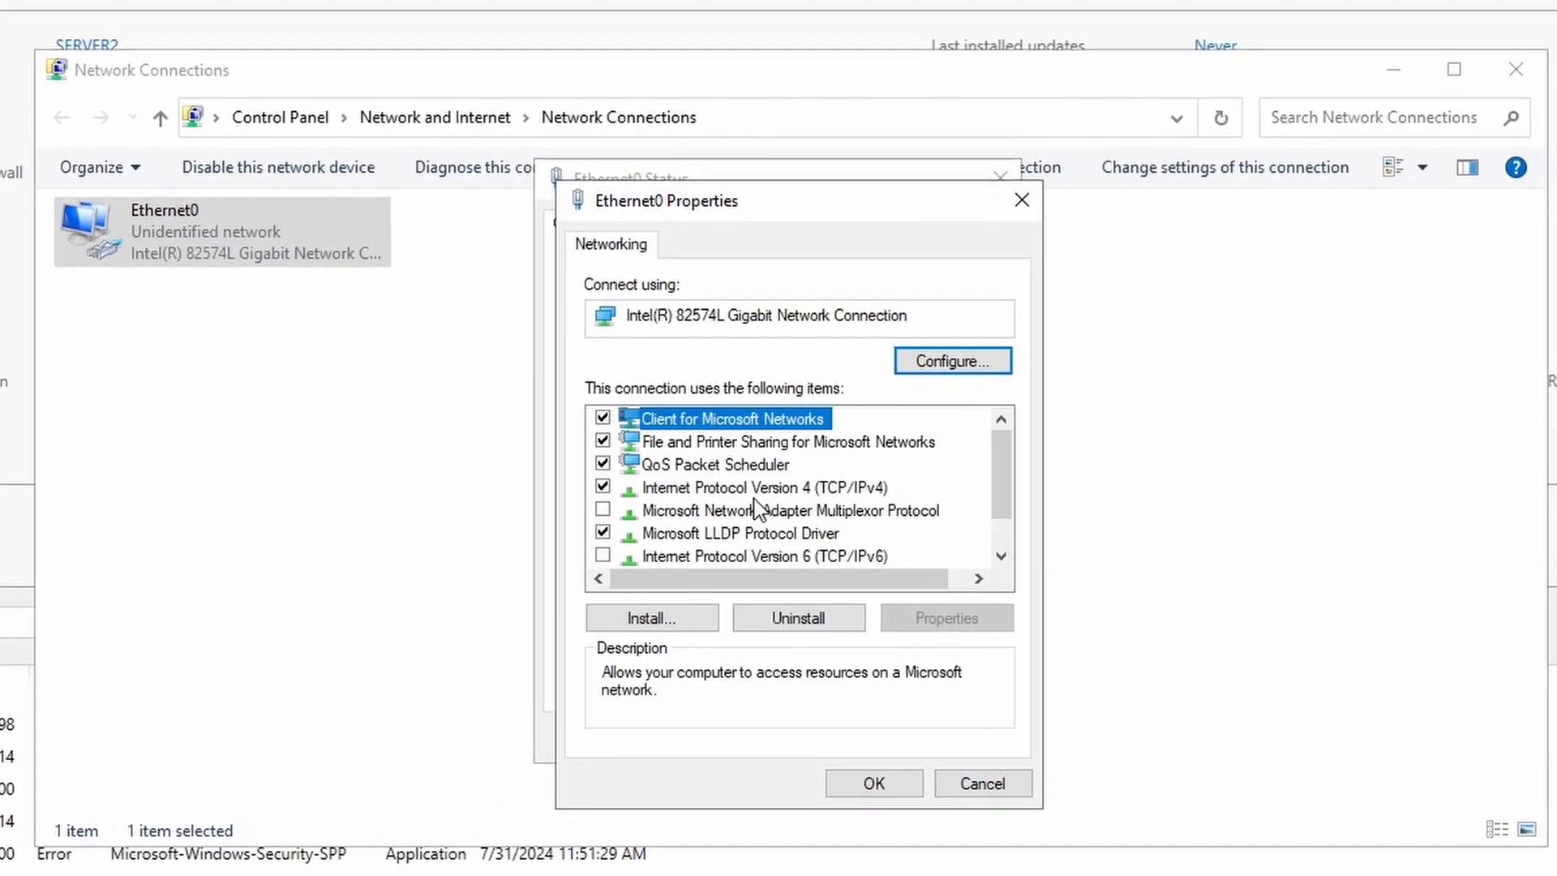
pyautogui.doubleClick(753, 490)
pyautogui.click(752, 498)
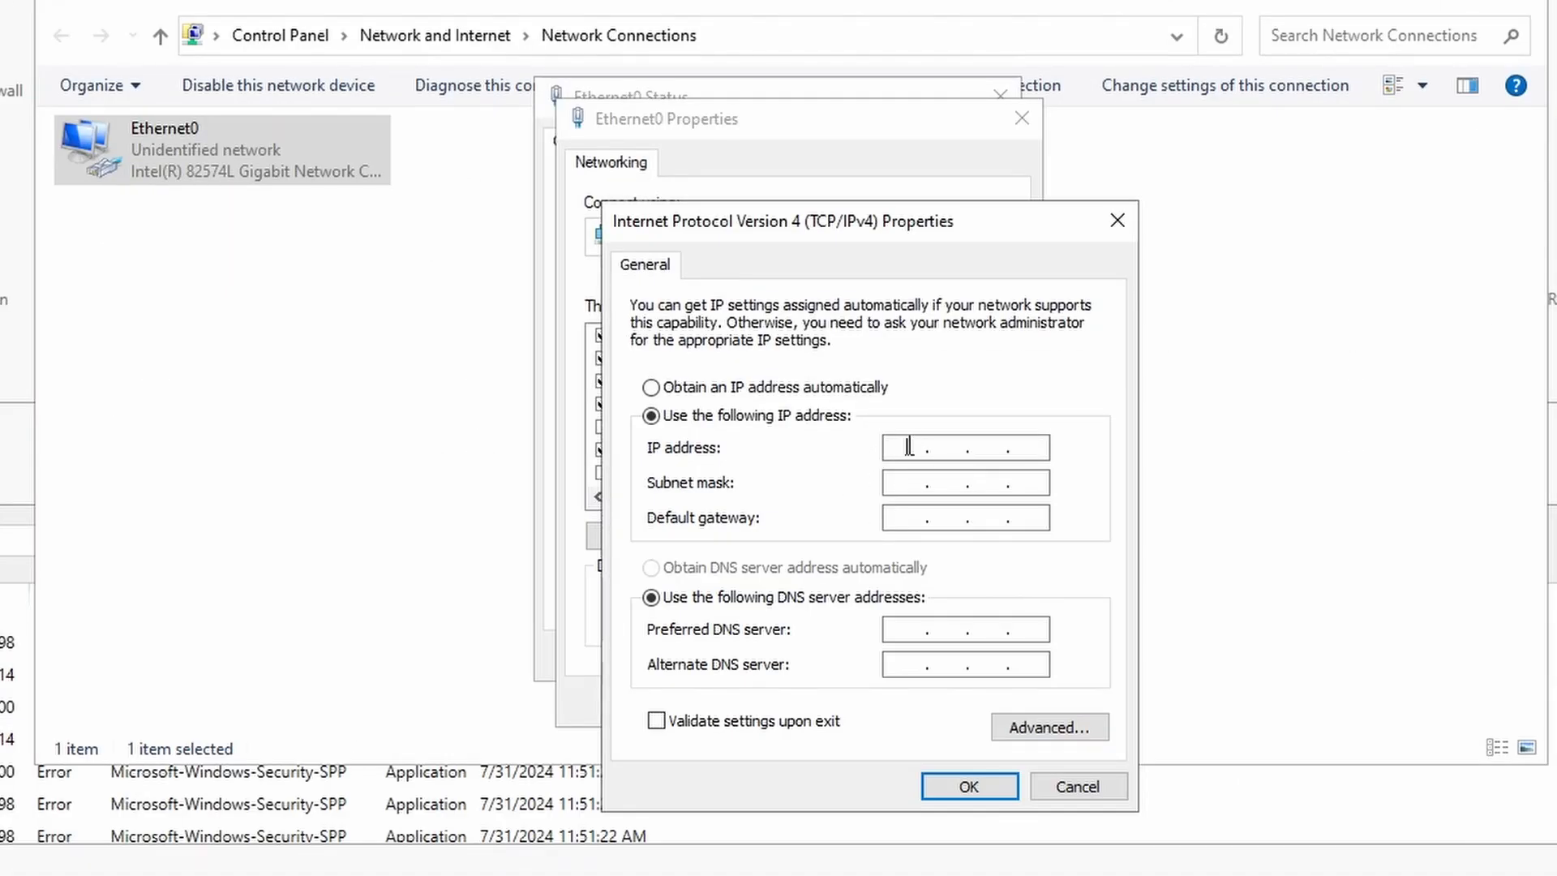
# Set SERVER 2's Ethernet0 IP address to 10.10.10.250 and the subnet mask to 255.255.255.0
pyautogui.write('10 . 10 . 10 . 250')
pyautogui.press('Tab')
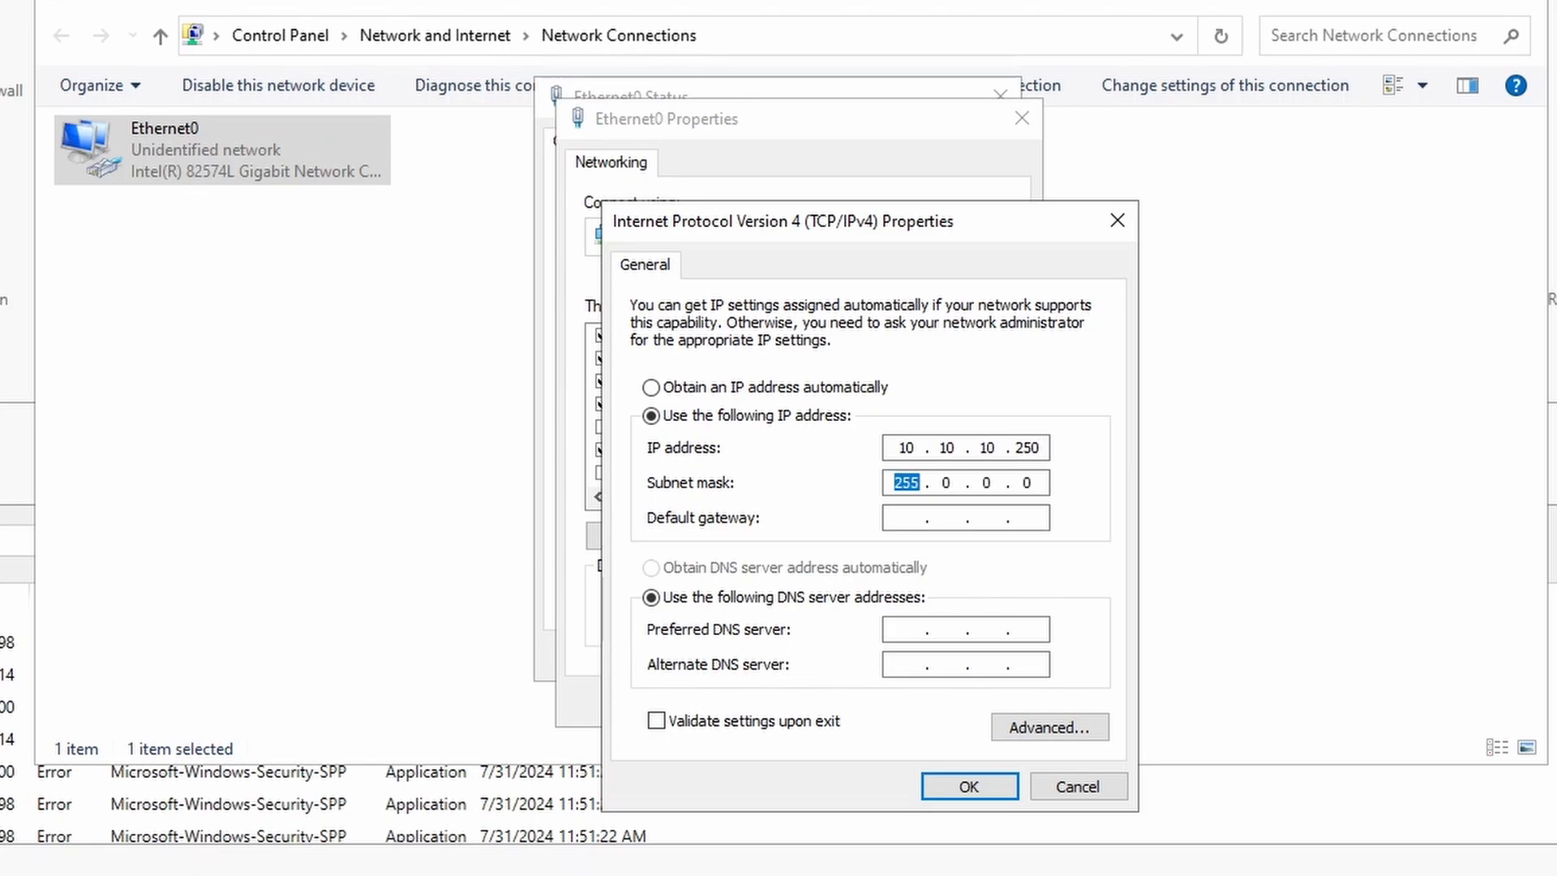
pyautogui.write('25525525')
pyautogui.write('55 . 255 . 255 .')
pyautogui.write('0')
# Set SERVER 2's default gateway to 10.10.10.1 and preferred DNS server to 8.8.8.8, and apply the Ethernet0 properties
pyautogui.write('10.')
pyautogui.write('10.')
pyautogui.write('1')
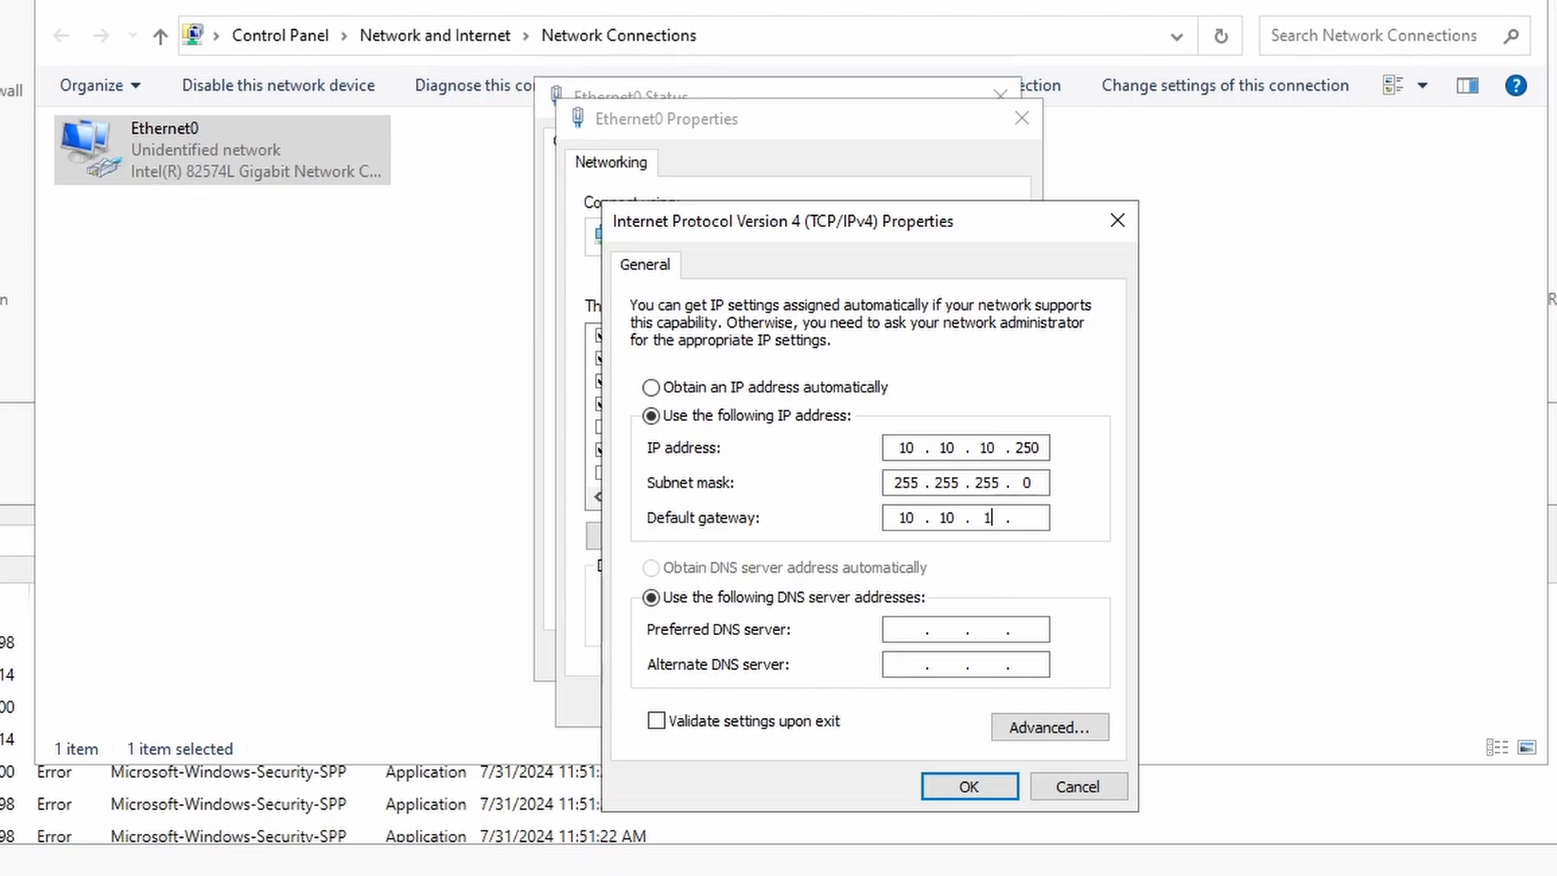
pyautogui.write('0.1')
pyautogui.press('Tab')
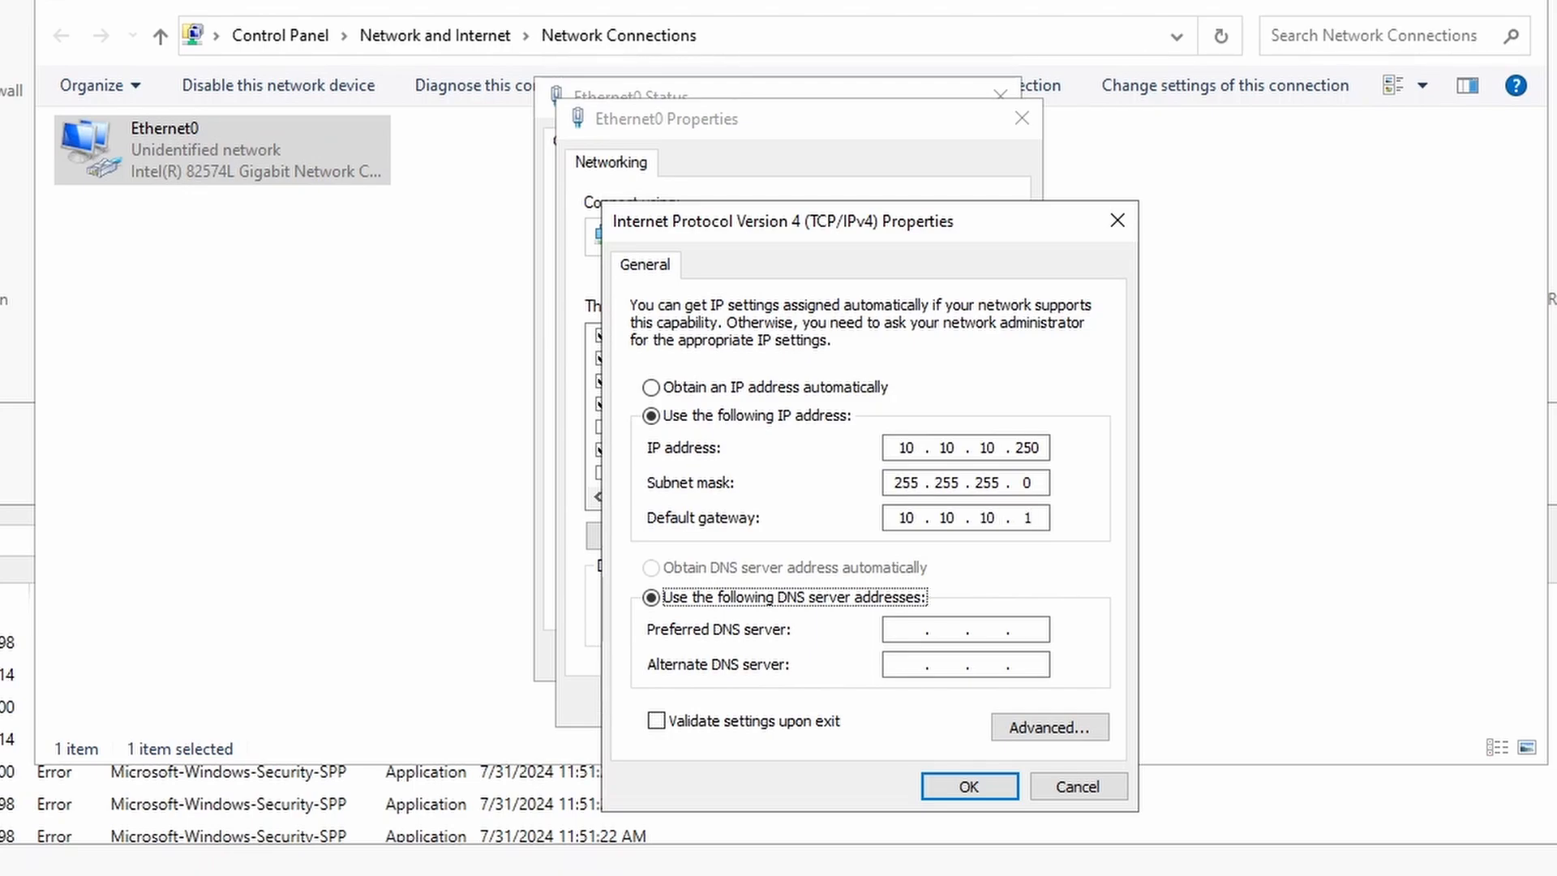
pyautogui.press('Tab')
pyautogui.write('8.8.8')
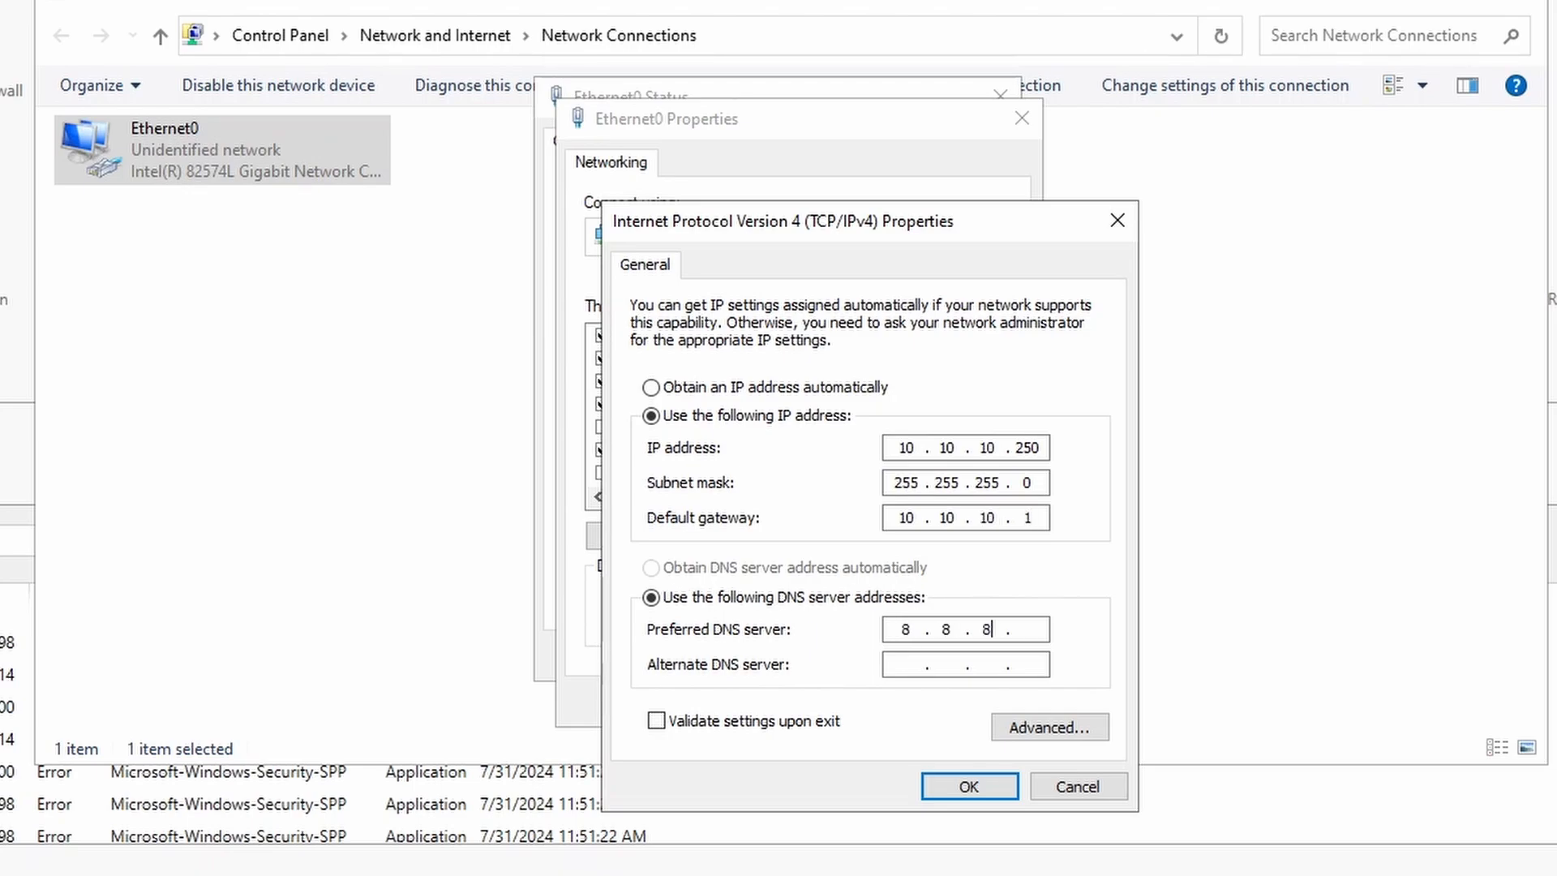
pyautogui.click(969, 786)
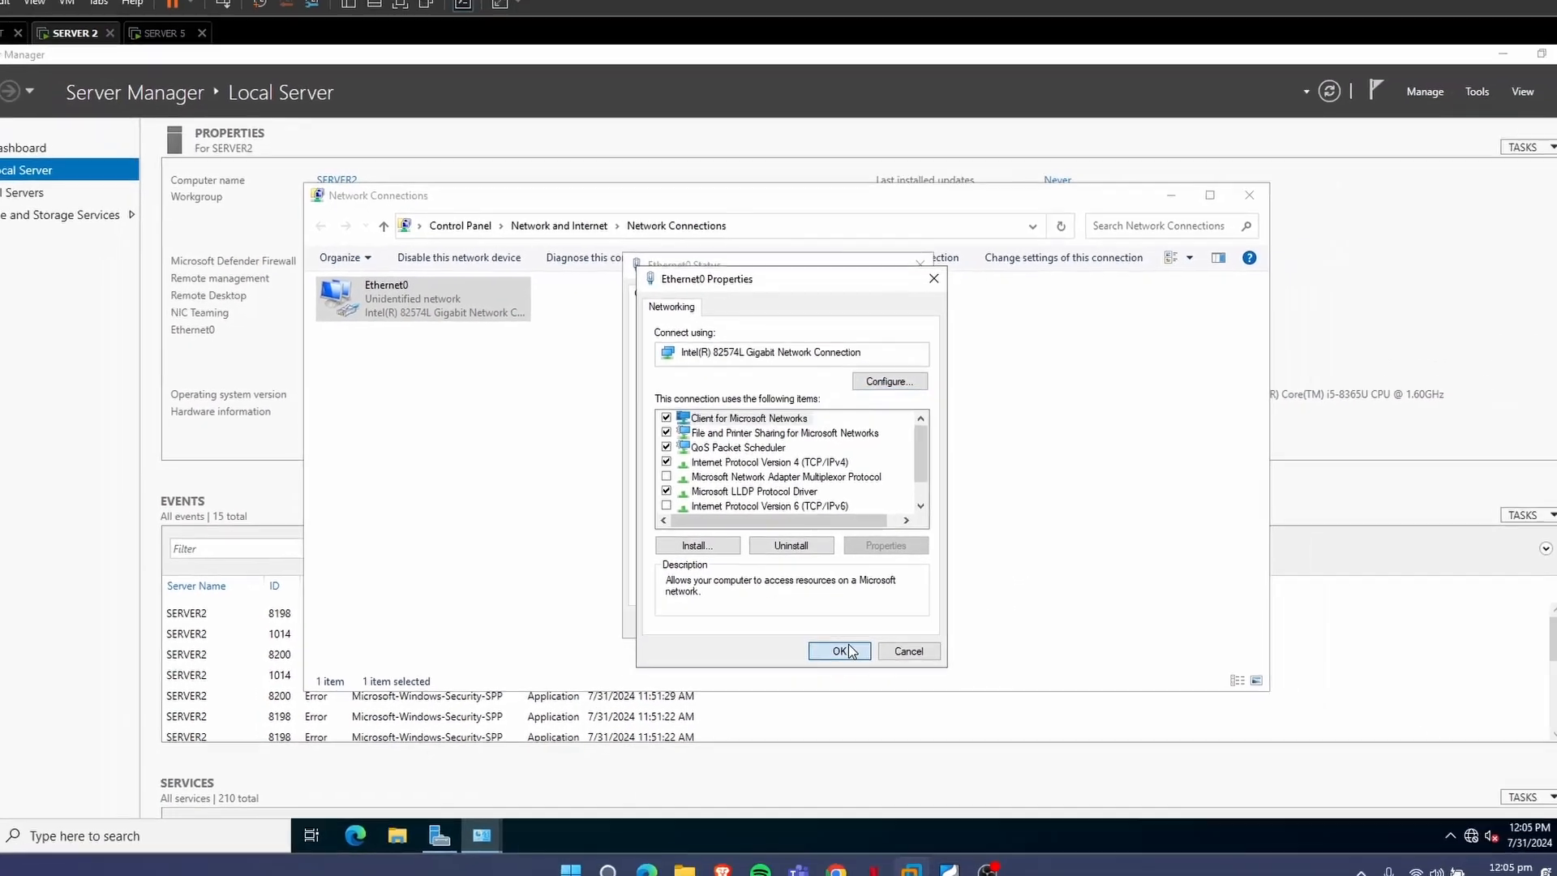
pyautogui.click(839, 660)
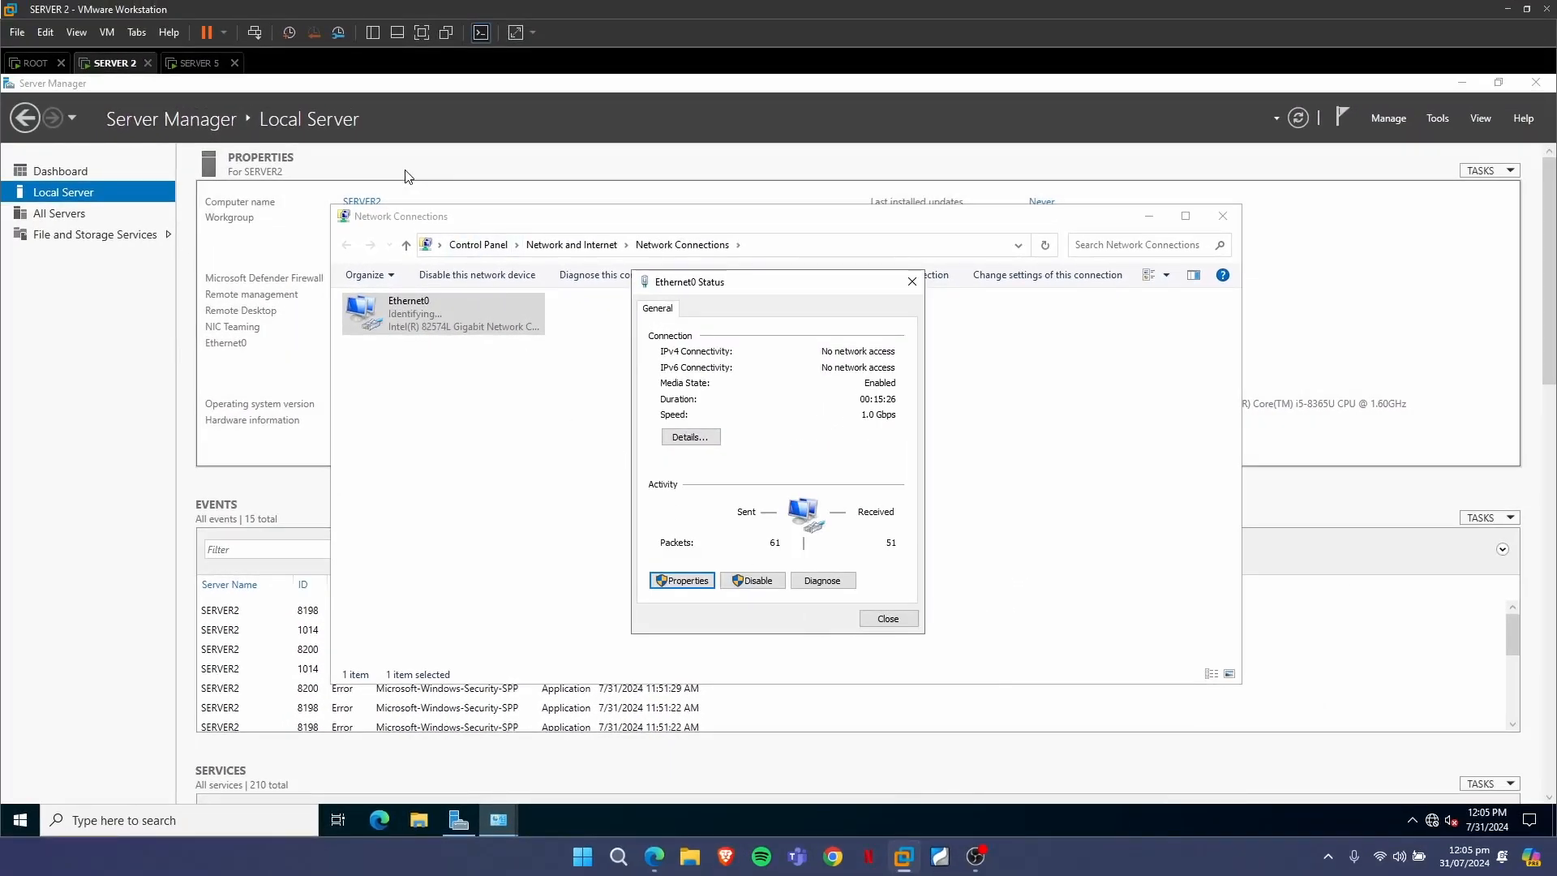
# Open the Internet Protocol Version 4 properties of Ethernet0 on SERVER 5 and choose to use a manually specified IP address
pyautogui.click(207, 68)
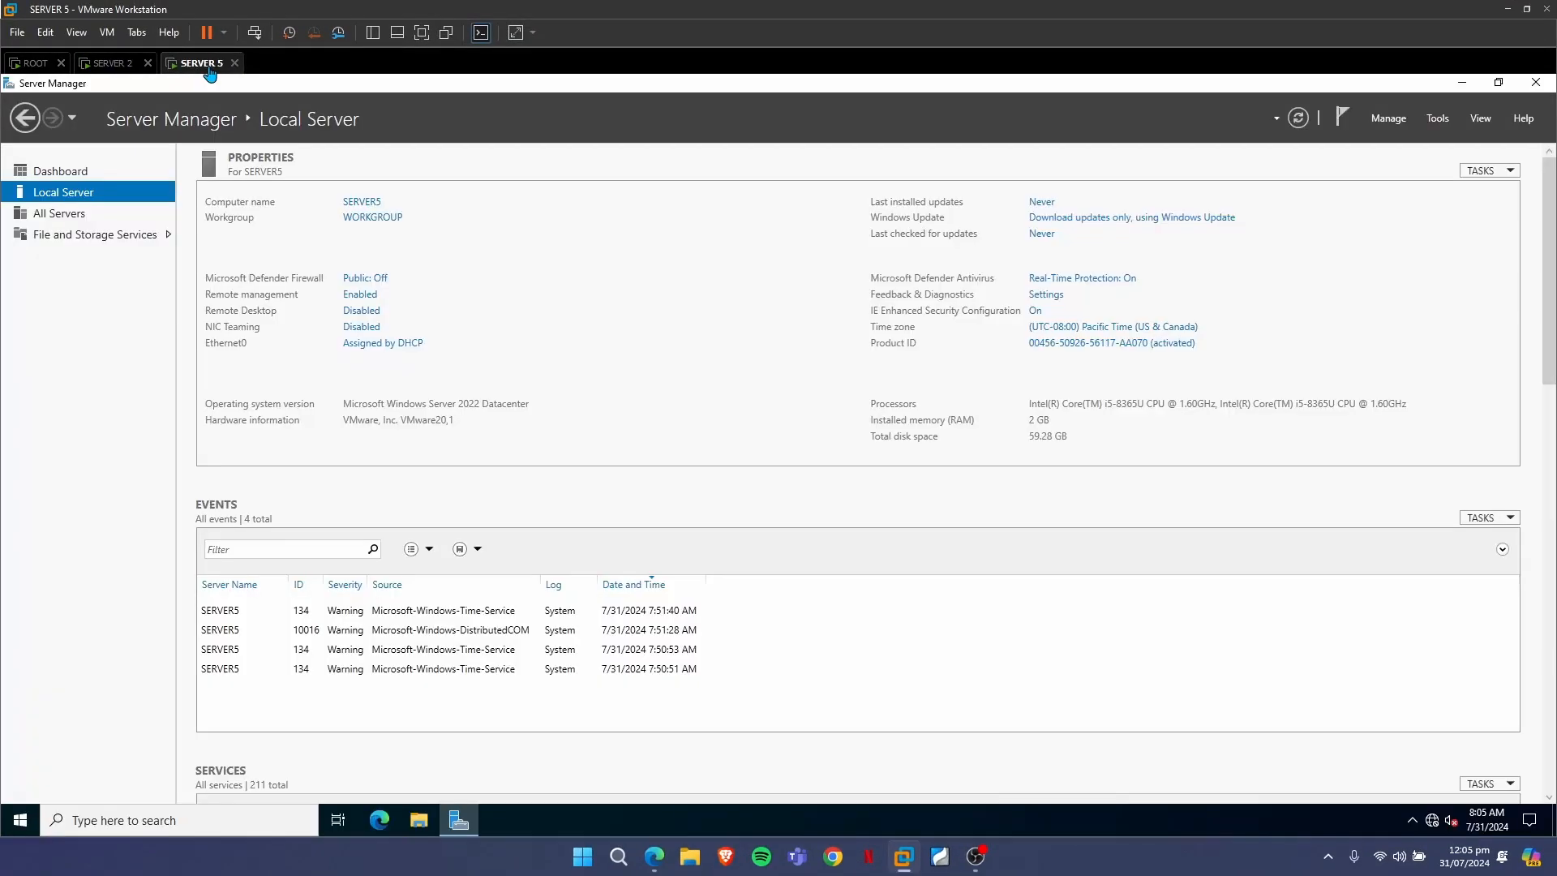
pyautogui.click(377, 344)
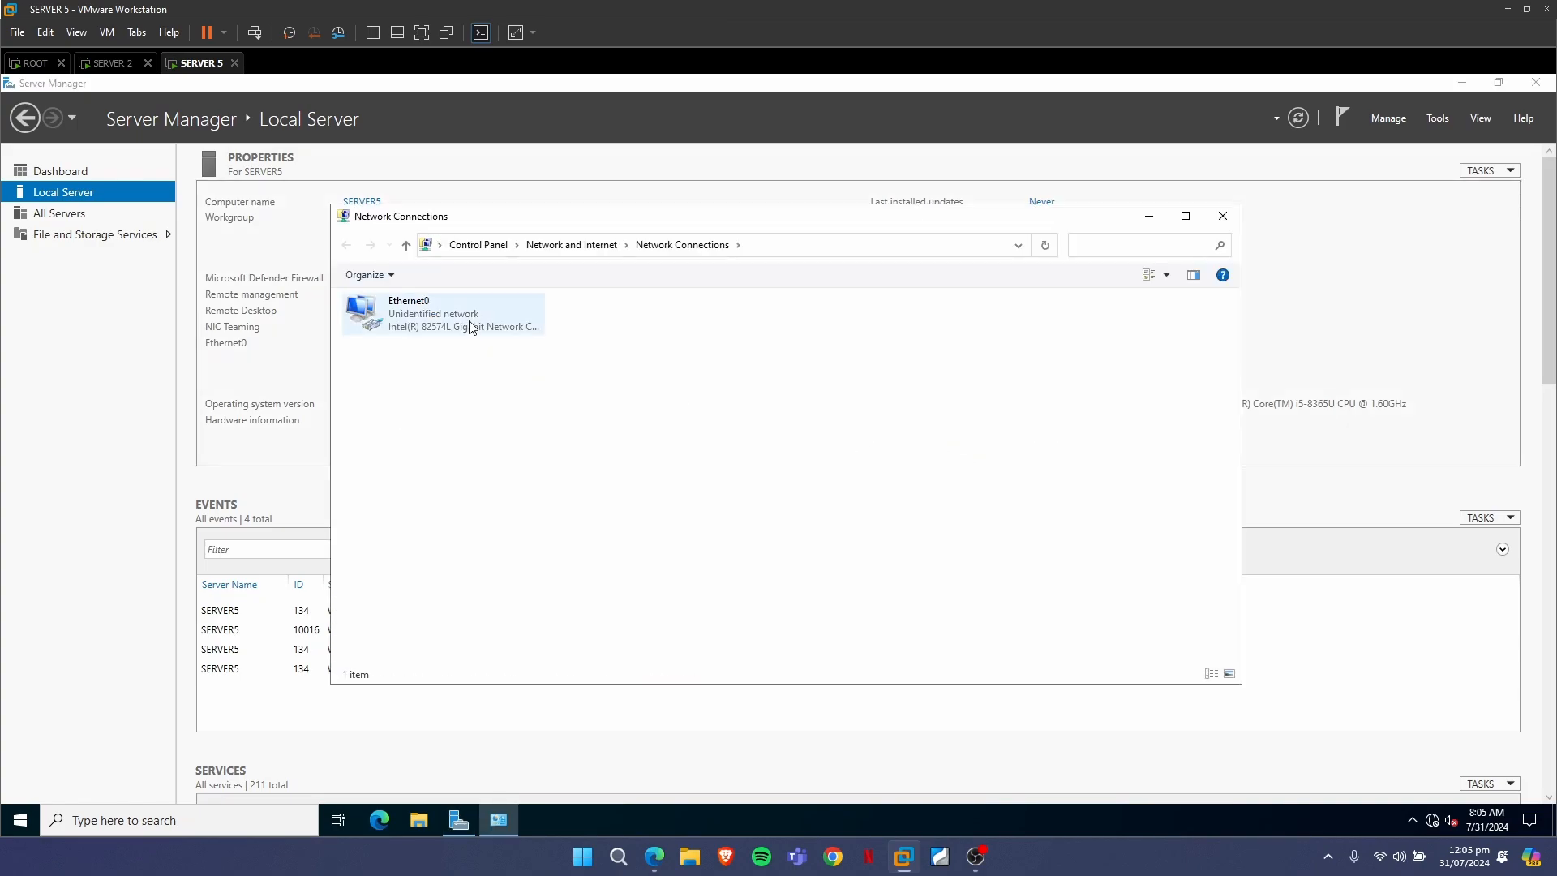
pyautogui.doubleClick(471, 327)
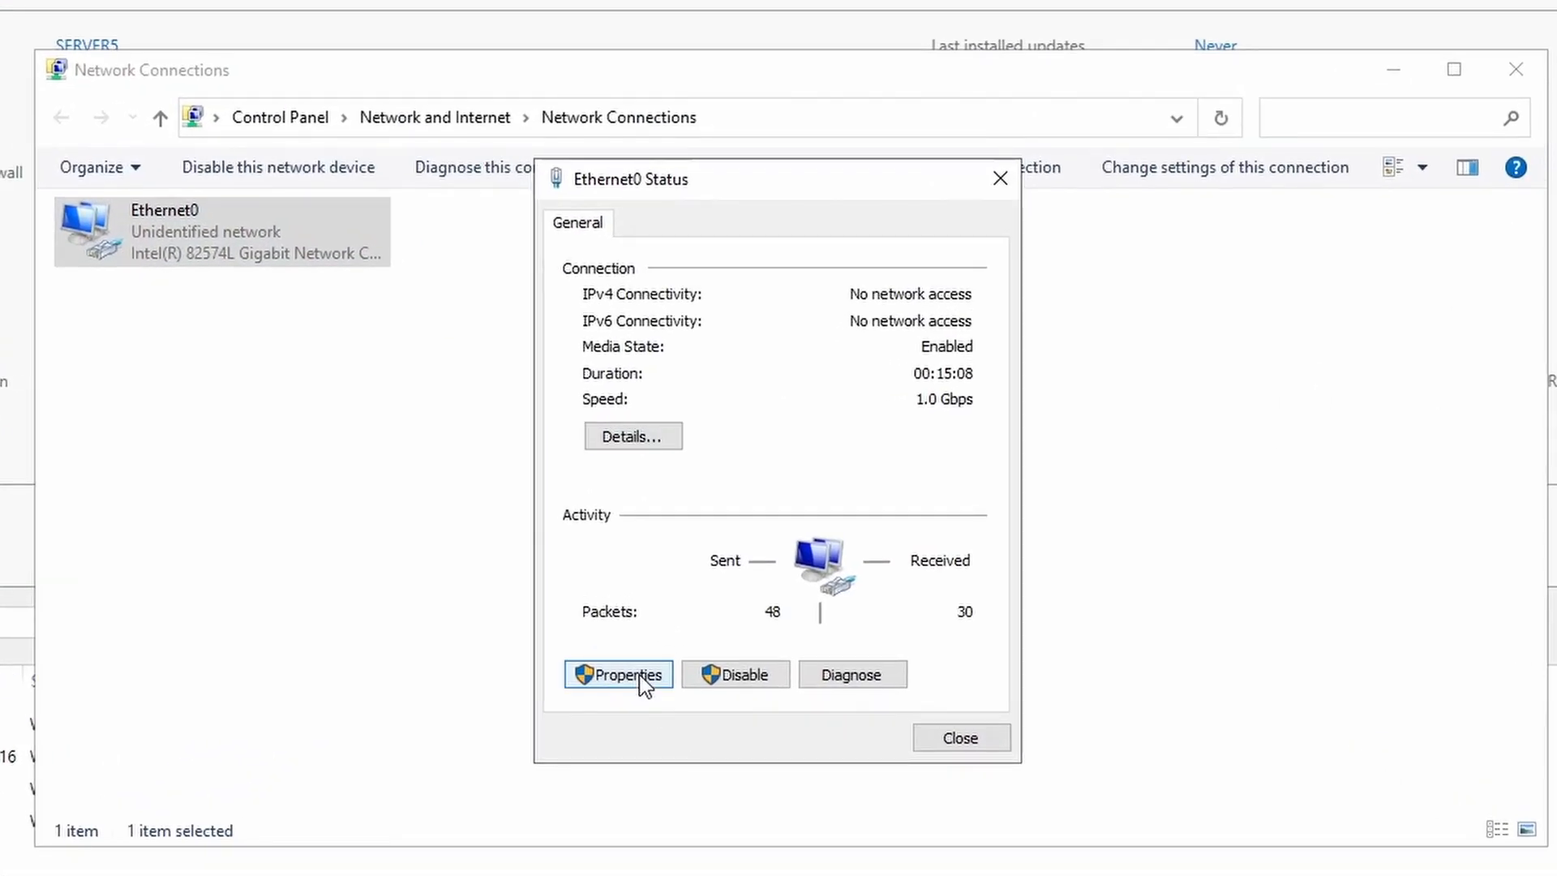
pyautogui.click(641, 674)
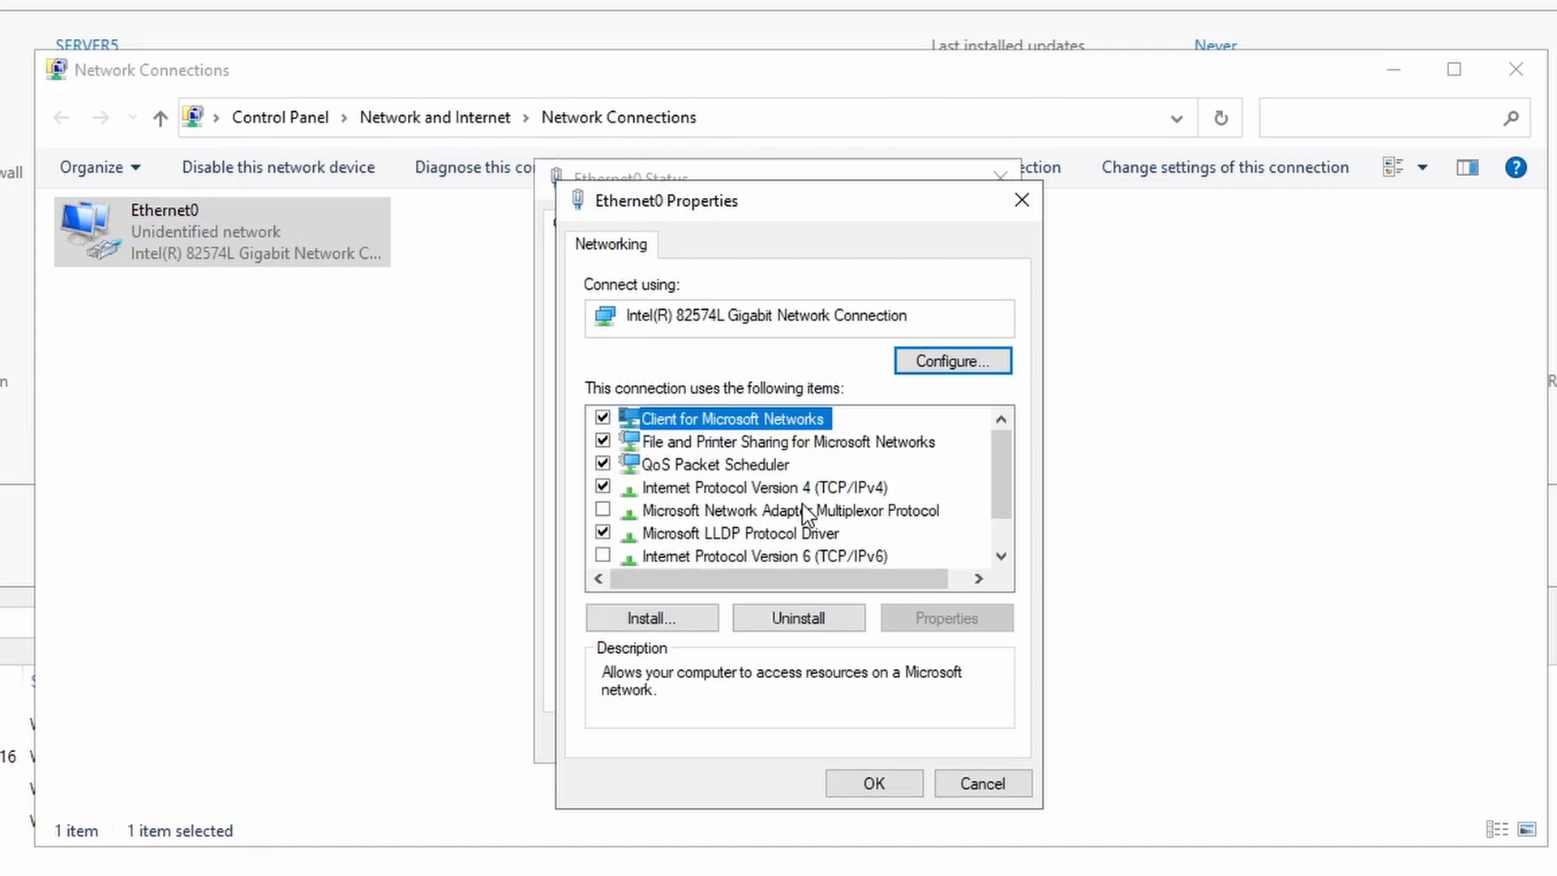
pyautogui.doubleClick(807, 487)
pyautogui.click(814, 496)
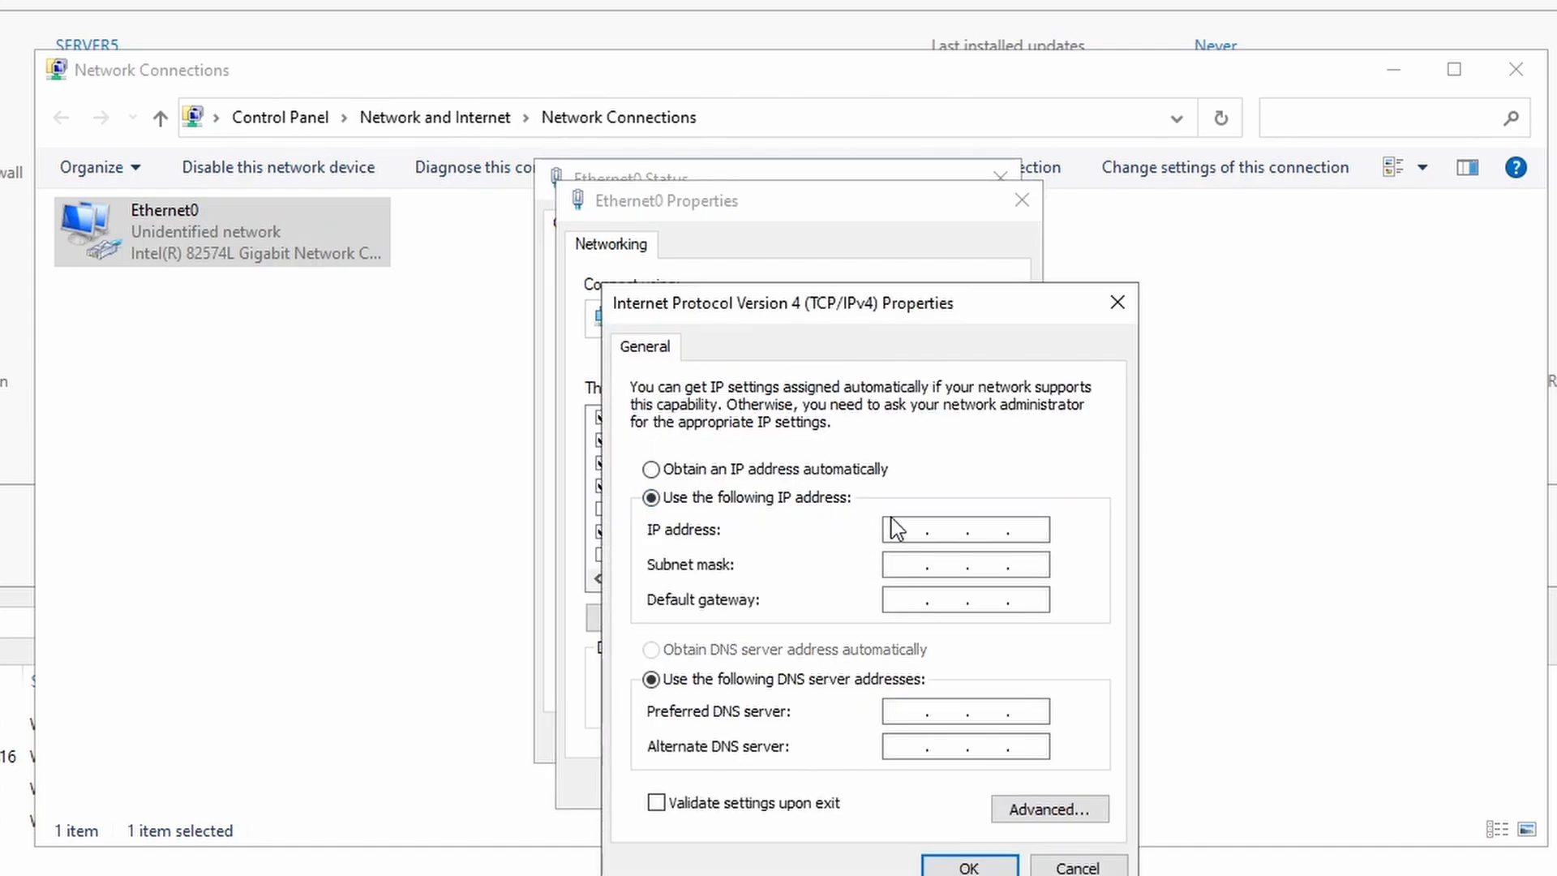
# Set SERVER 5's Ethernet0 IP address to 10.10.20.250 and the subnet mask to 255.255.255.0
pyautogui.click(910, 526)
pyautogui.write('10 . 10 . 20 . 250')
pyautogui.press('Tab')
pyautogui.write('255255255')
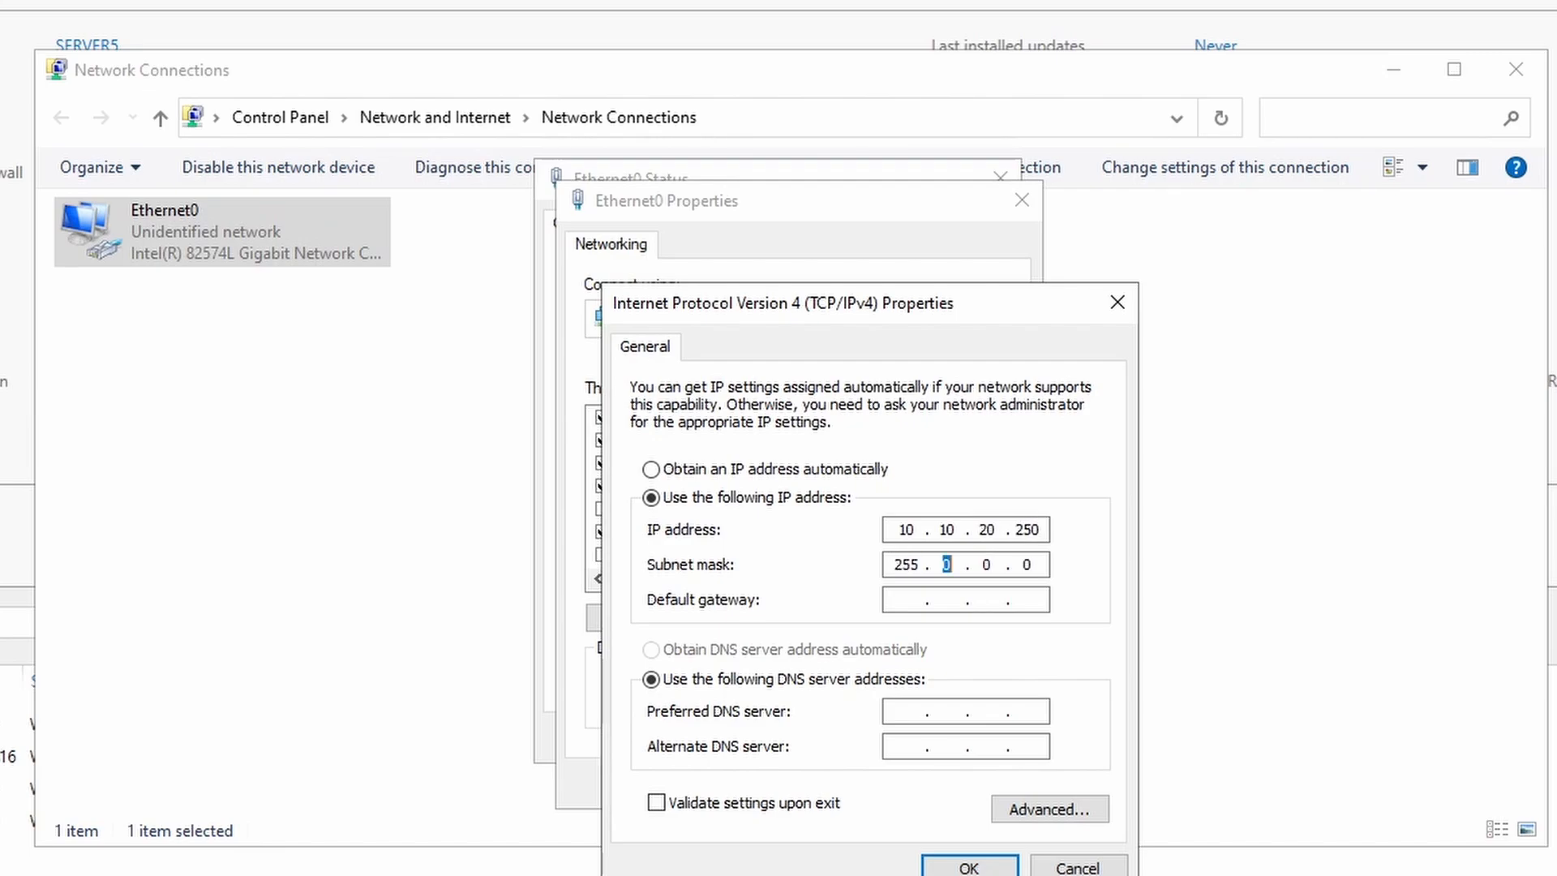
pyautogui.write('0')
# Set SERVER 5's default gateway to 10.10.20.1 and preferred DNS server to 8.8.8.8, apply the properties and close the Ethernet0 status
pyautogui.write('10.10.20.1')
pyautogui.press('Tab')
pyautogui.press('Tab')
pyautogui.write('8.8.8.')
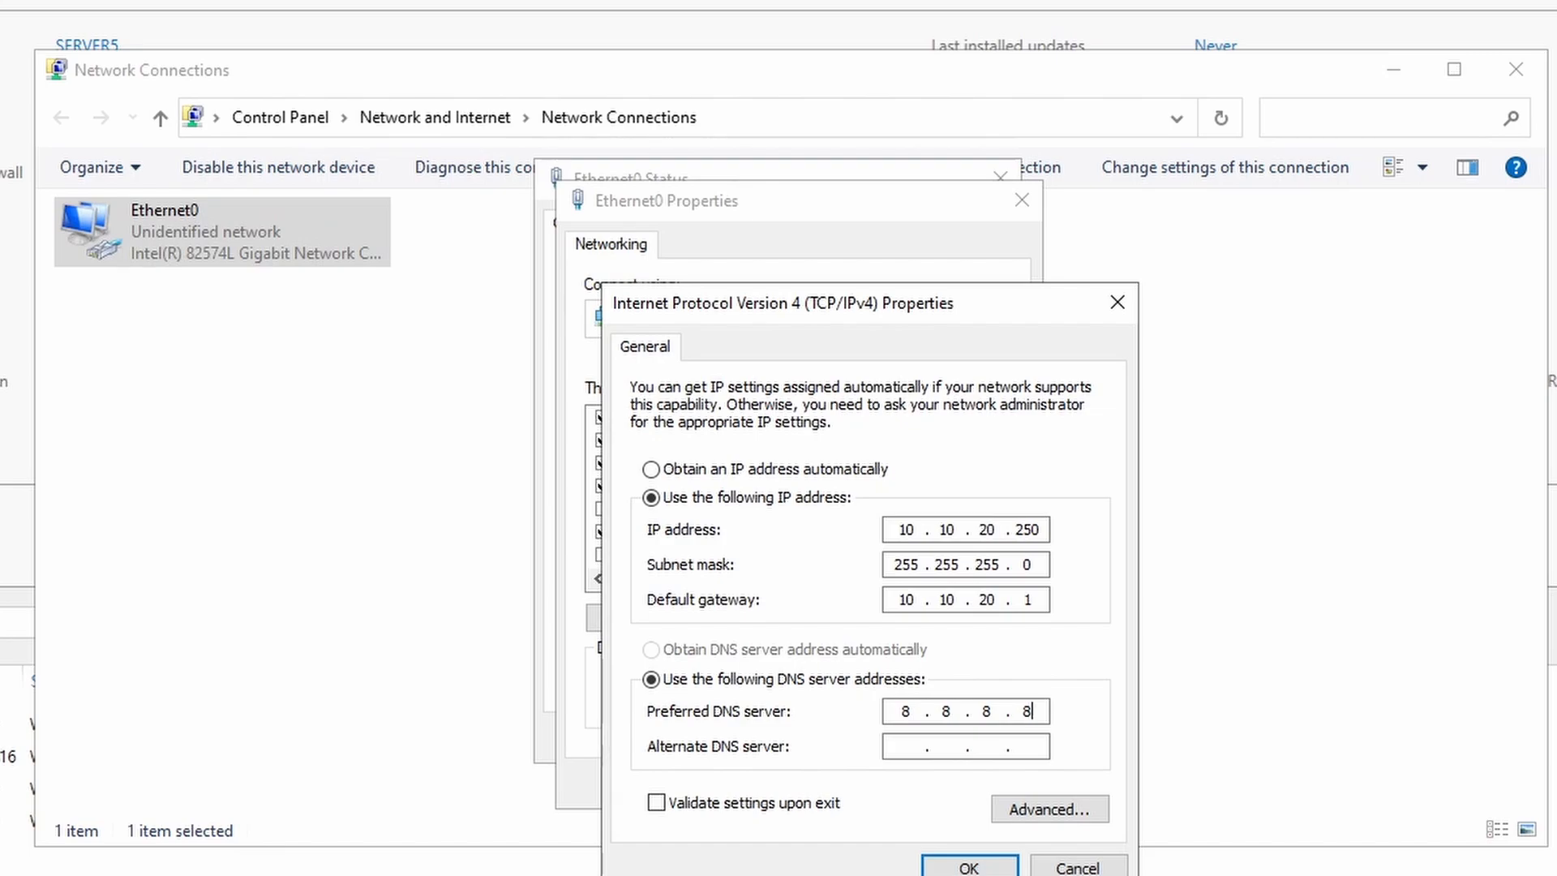
pyautogui.click(990, 870)
pyautogui.click(877, 782)
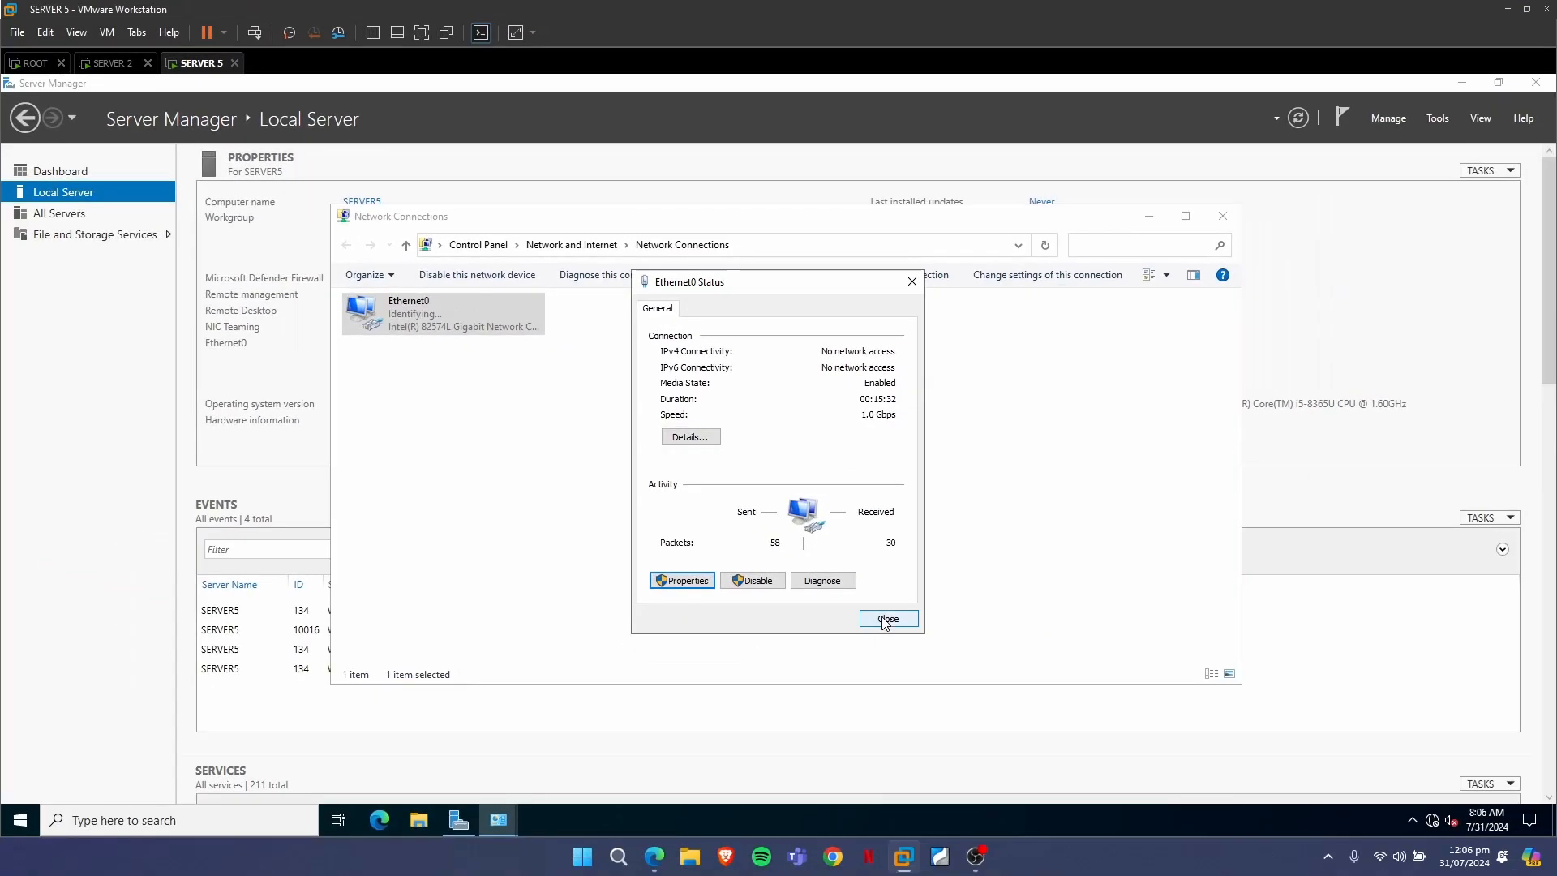
pyautogui.click(886, 620)
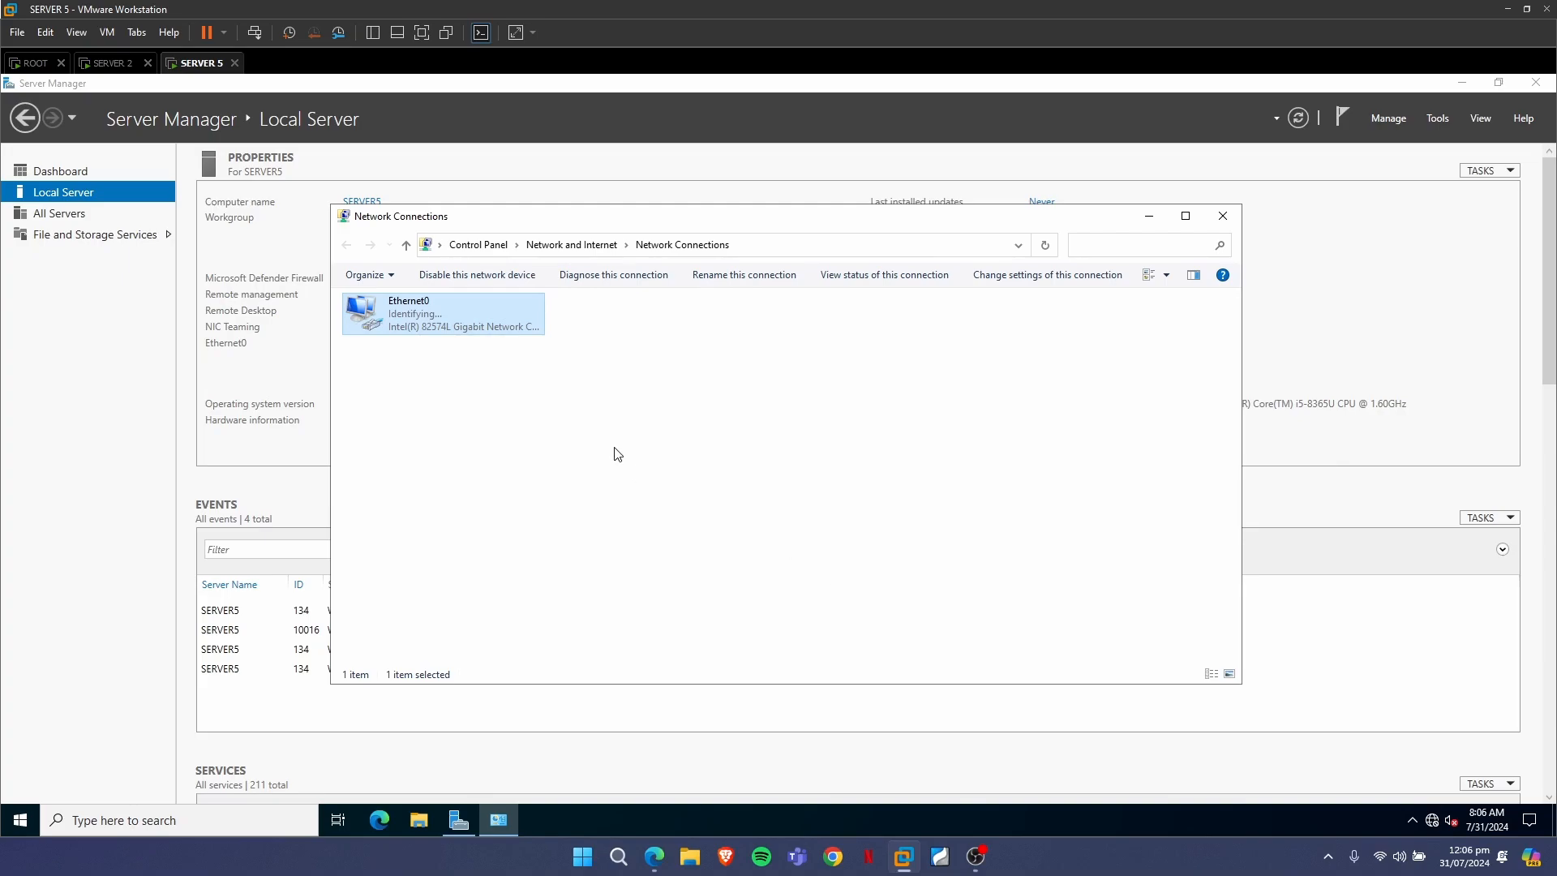
# Switch to the ROOT server and open its Network and Sharing Center
pyautogui.click(36, 65)
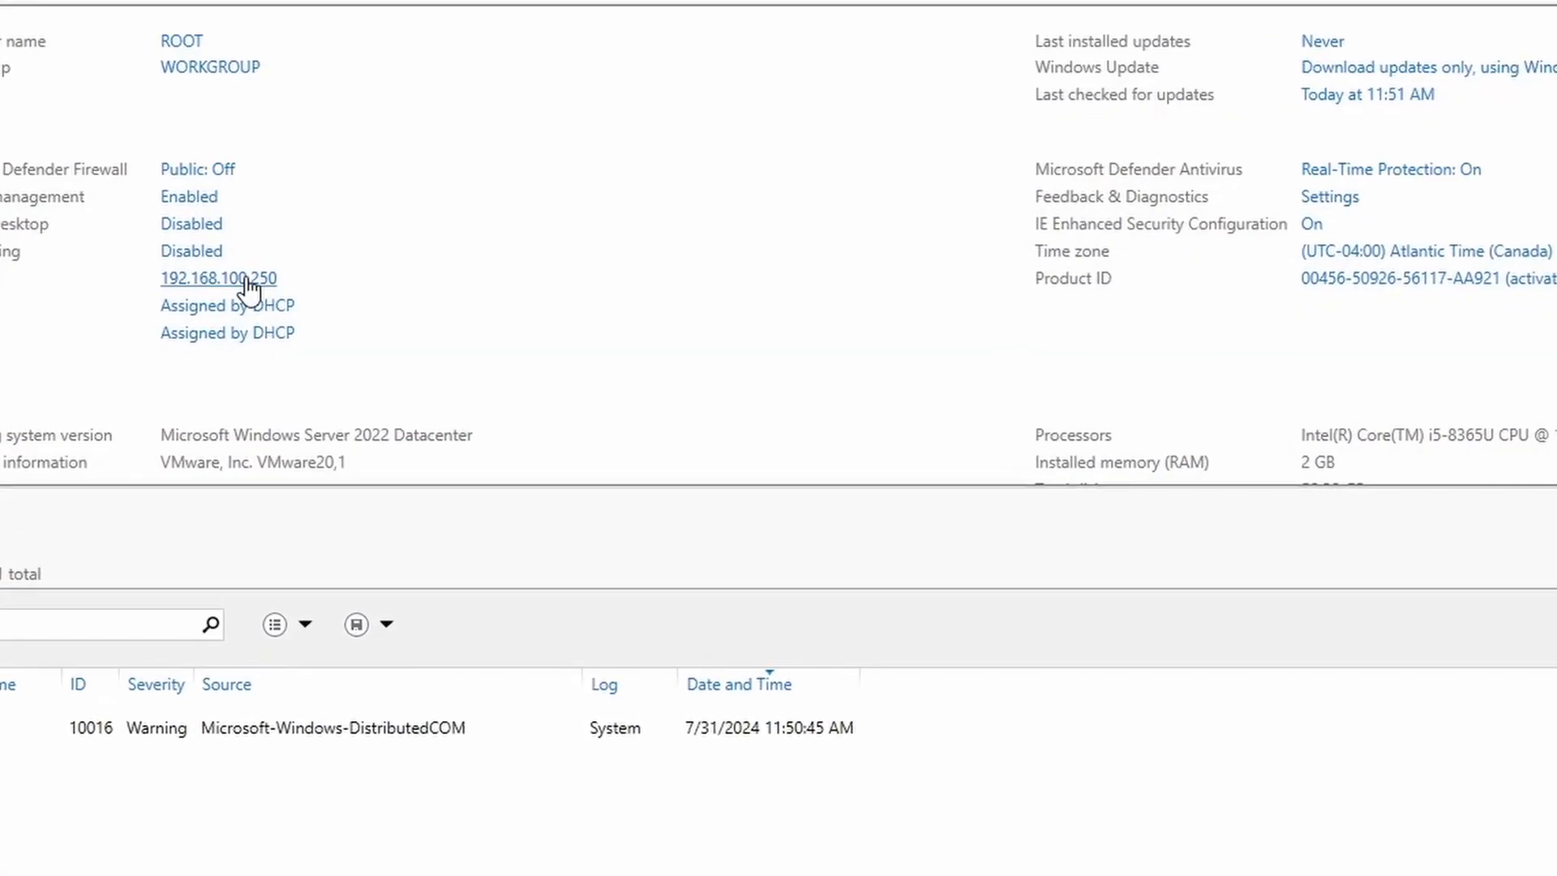
pyautogui.click(247, 284)
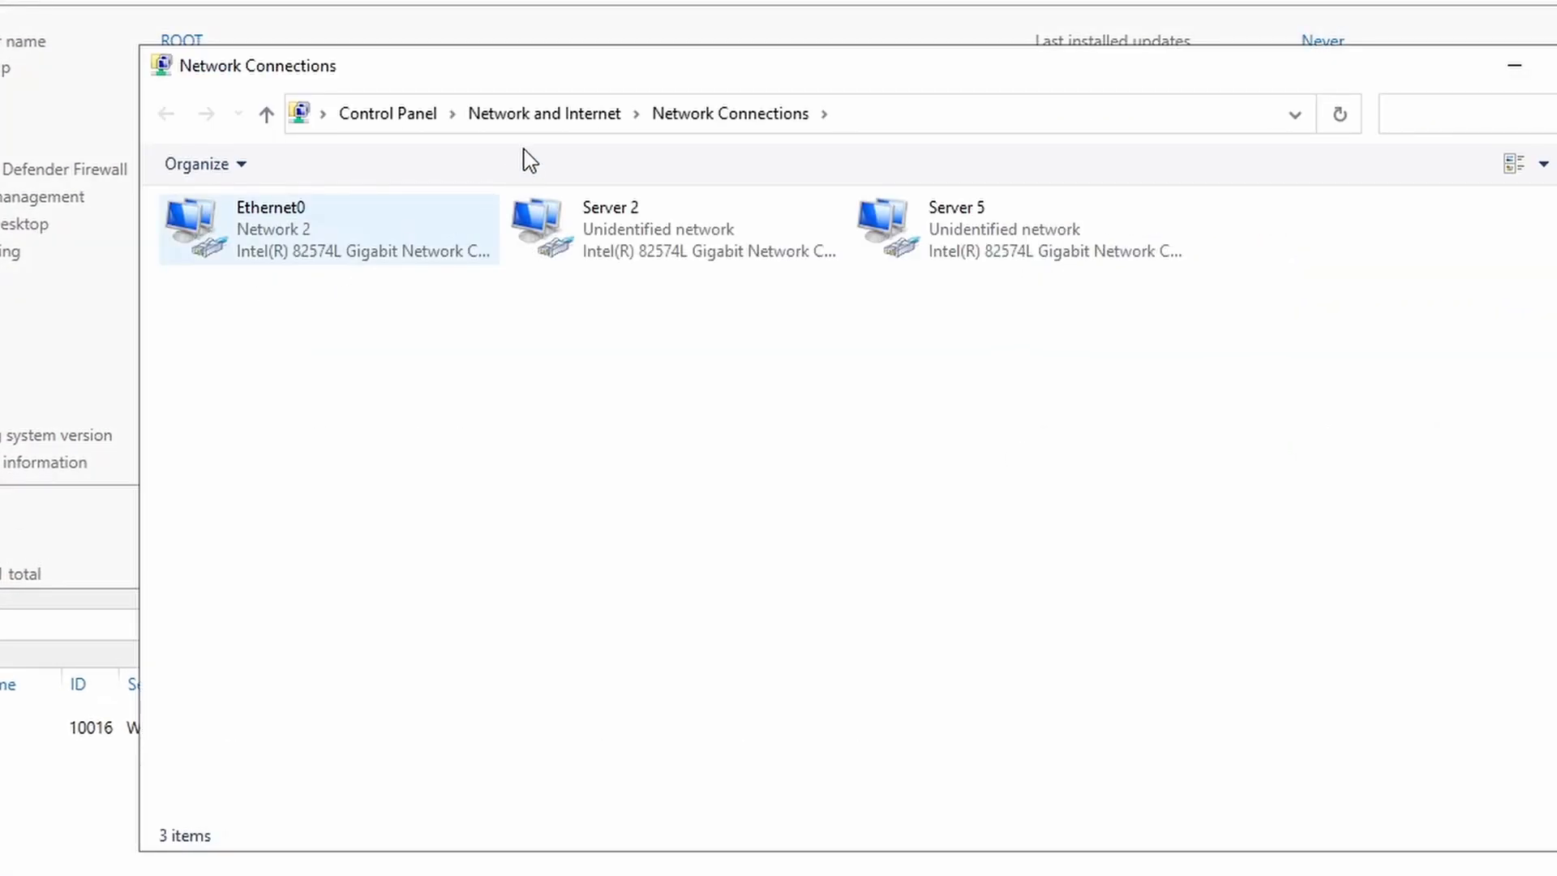
pyautogui.click(574, 120)
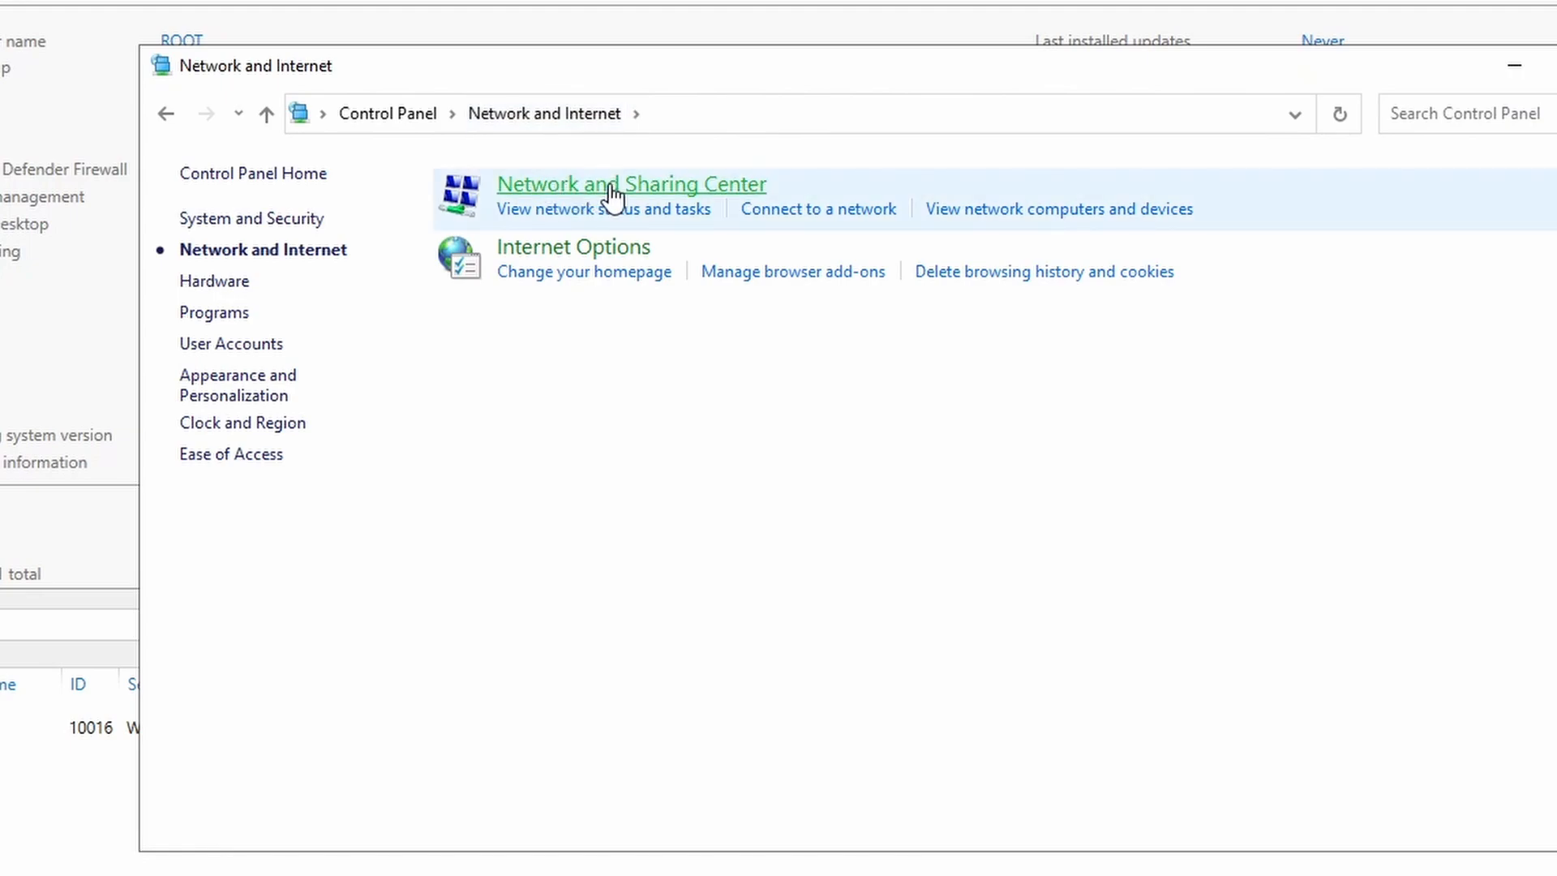
pyautogui.click(655, 194)
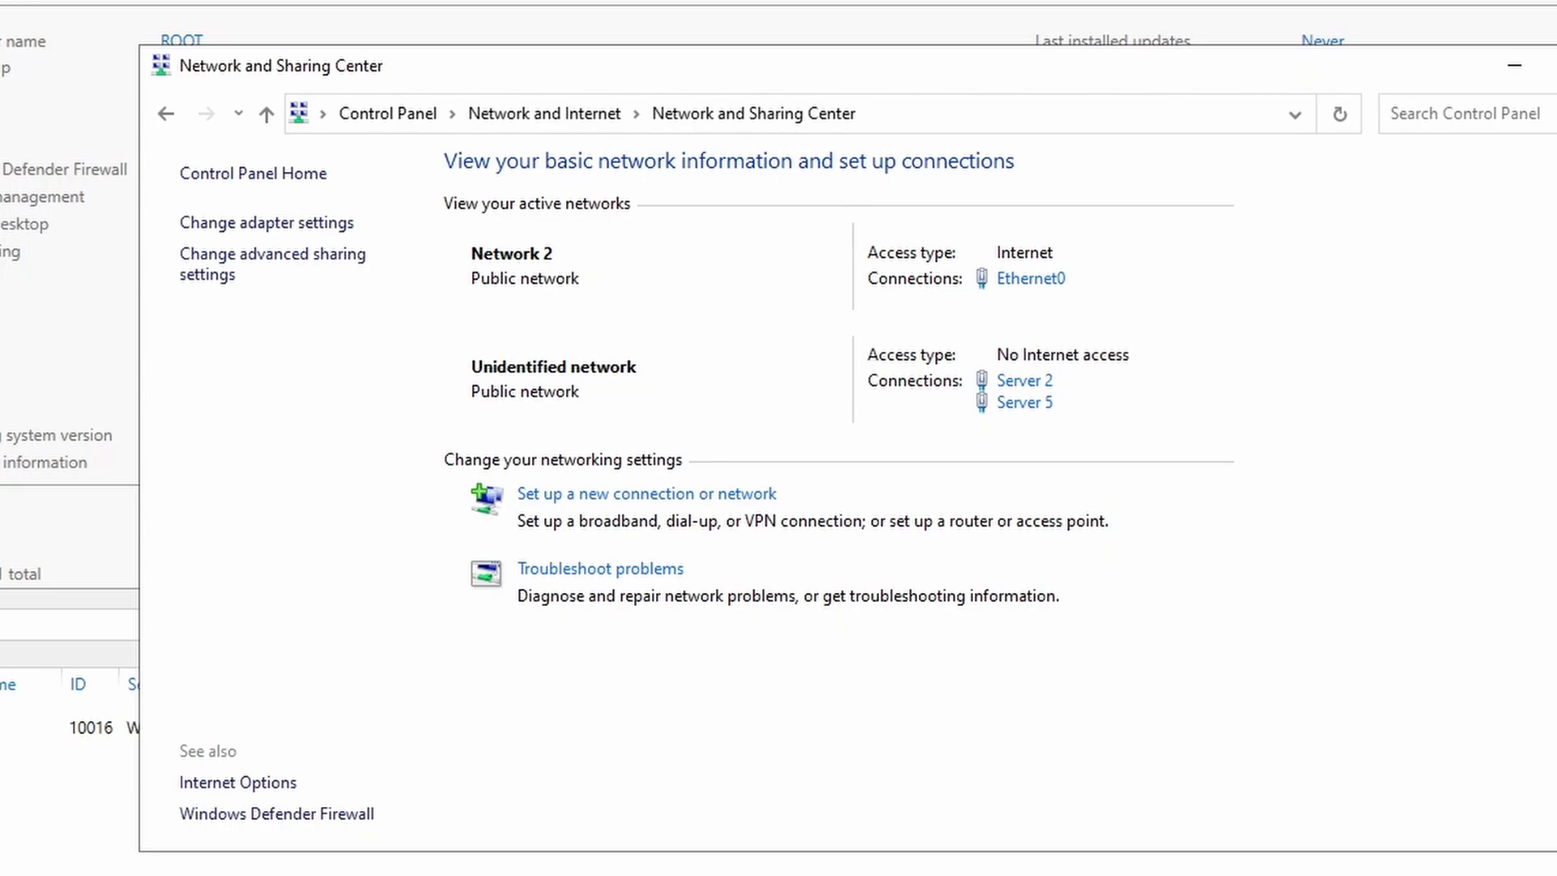
# Open the Internet Protocol Version 4 properties of ROOT's Server 2 adapter and choose to use a manually specified IP address
pyautogui.click(1022, 386)
pyautogui.click(754, 675)
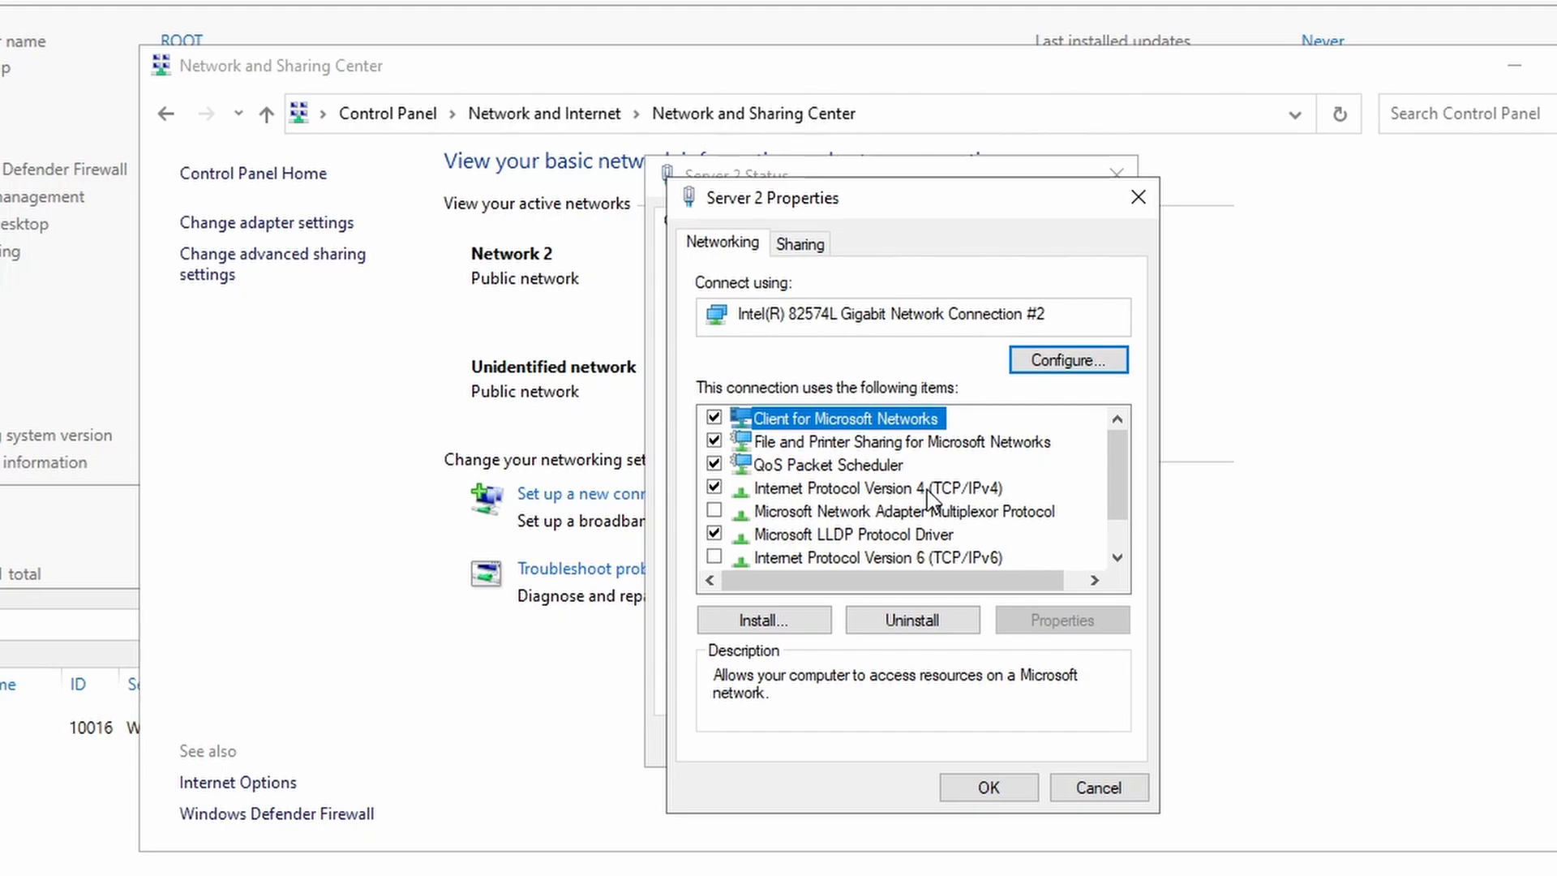
pyautogui.doubleClick(927, 489)
pyautogui.hotkey('alt', 's')
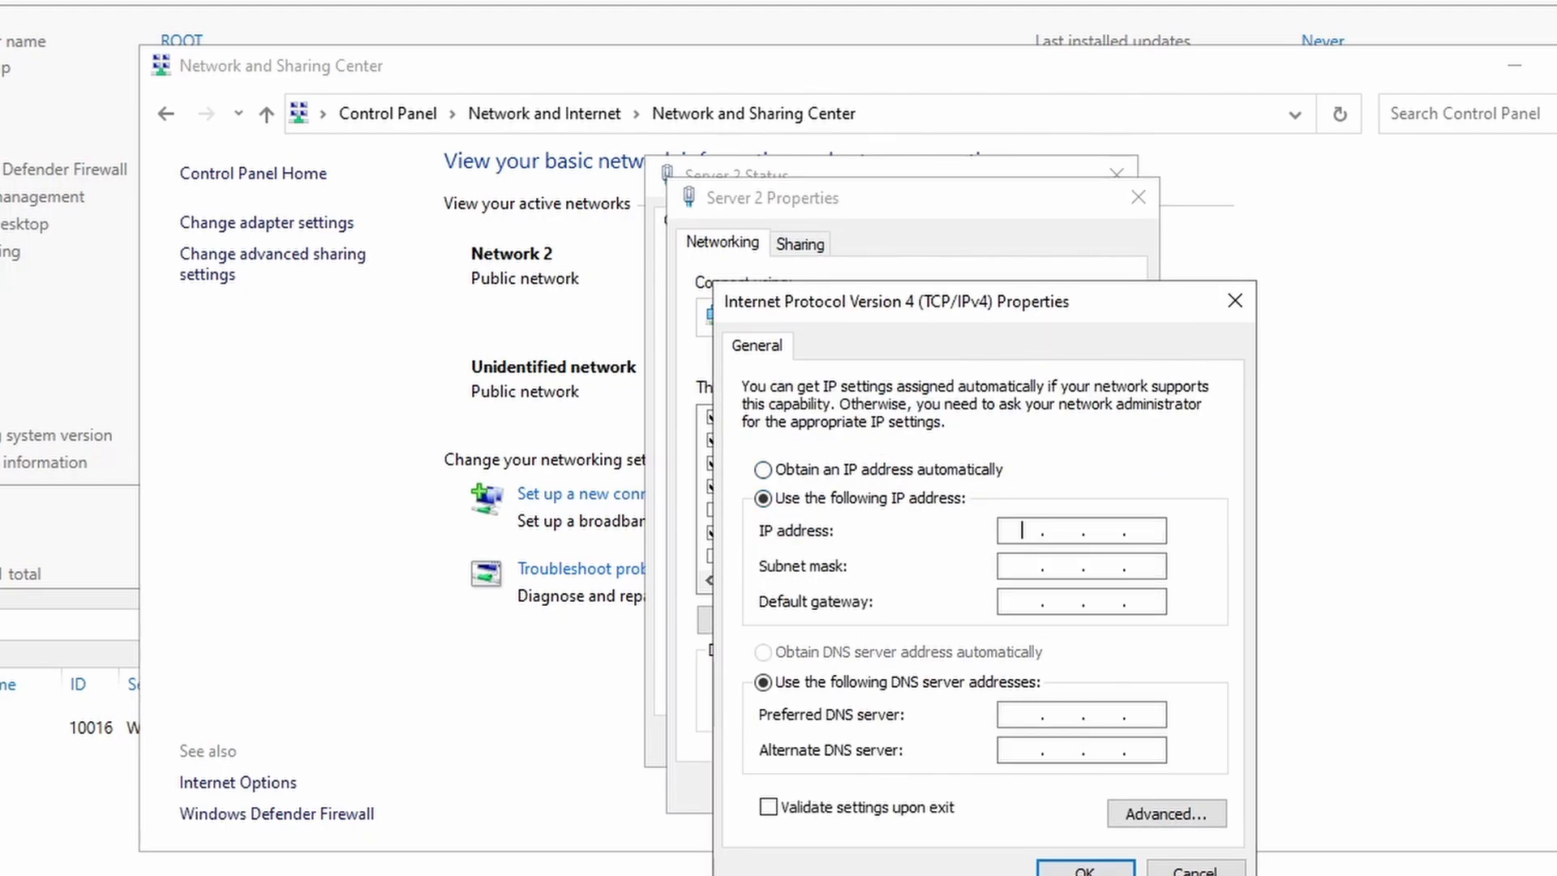
# Set the Server 2 adapter's IP address to 10.10.10.1 and the subnet mask to 255.255.255.0
pyautogui.write('100')
pyautogui.press('BackSpace')
pyautogui.write('. 10 . 10 . 1')
pyautogui.press('Tab')
pyautogui.write('255 . 255 . 255 . 0')
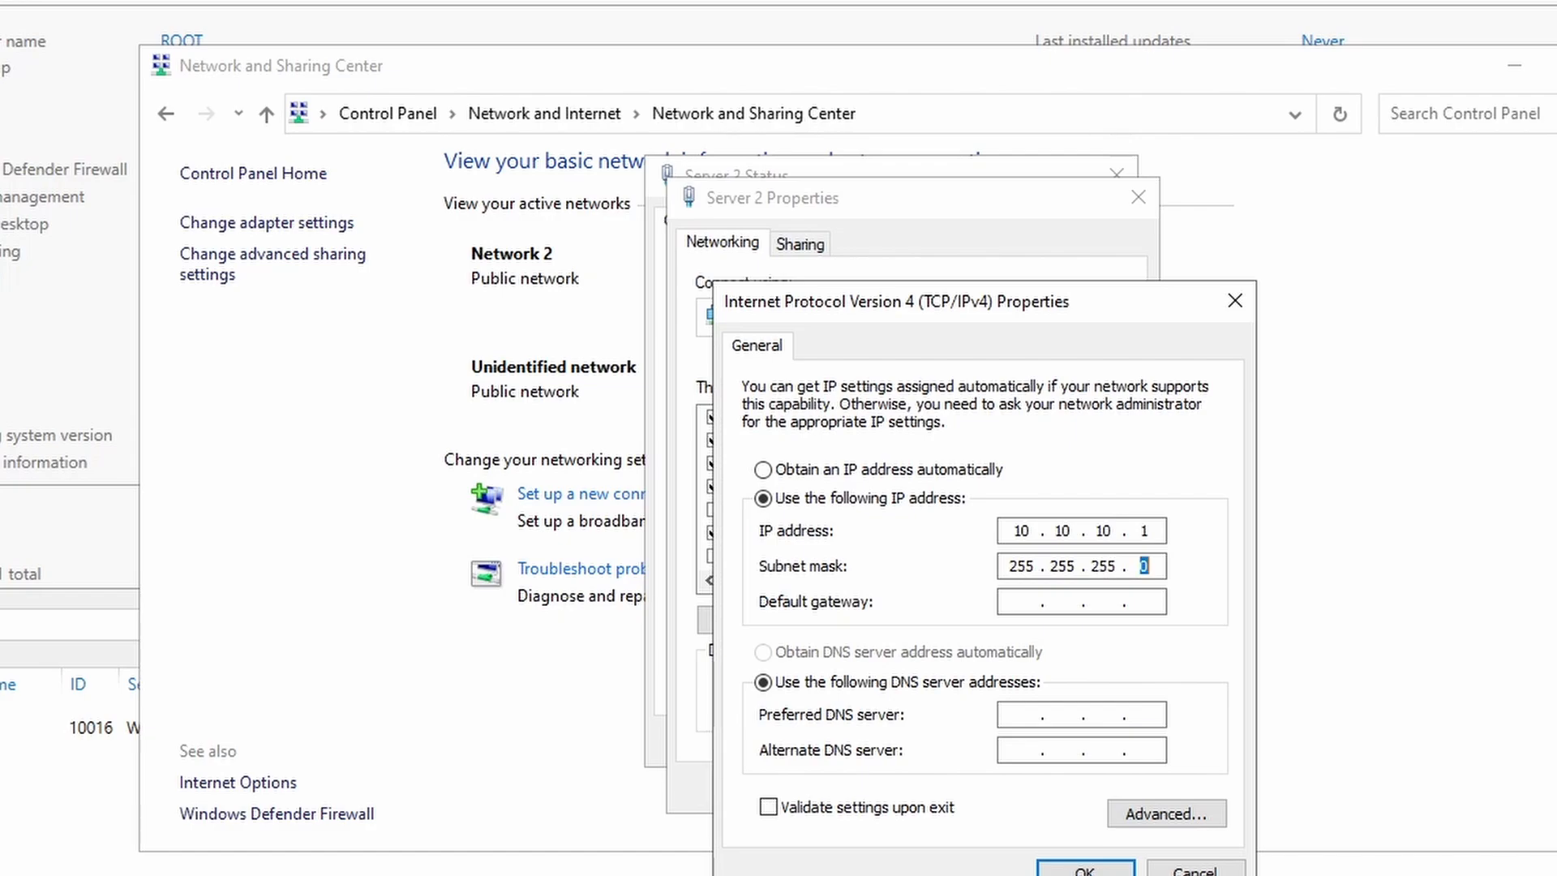
# Apply the IPv4 settings of ROOT's Server 2 adapter and close its properties and status windows
pyautogui.click(1086, 868)
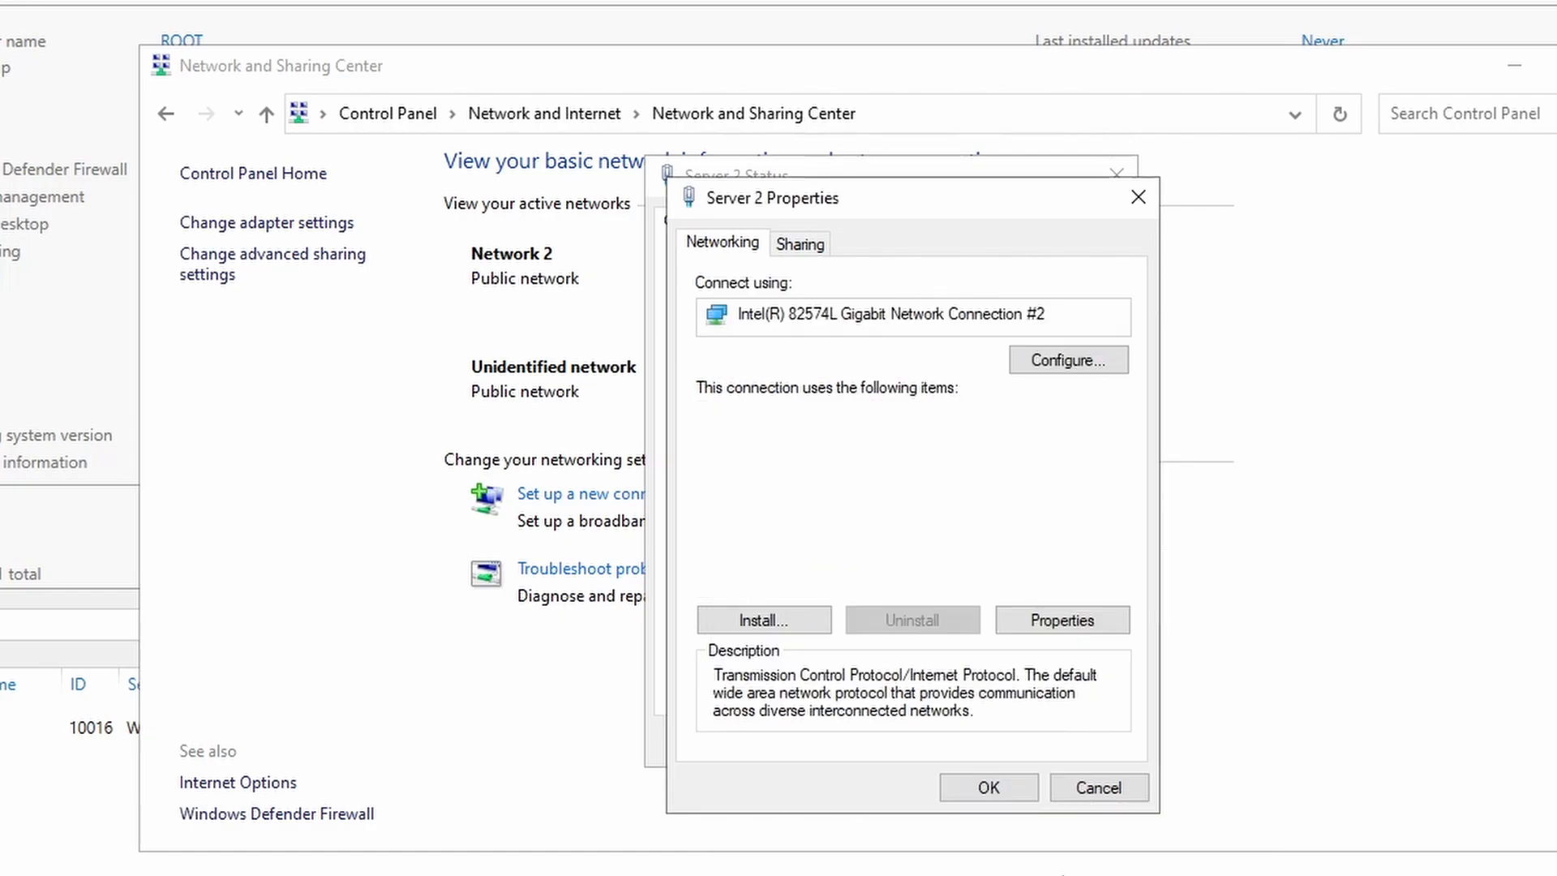
pyautogui.click(1028, 787)
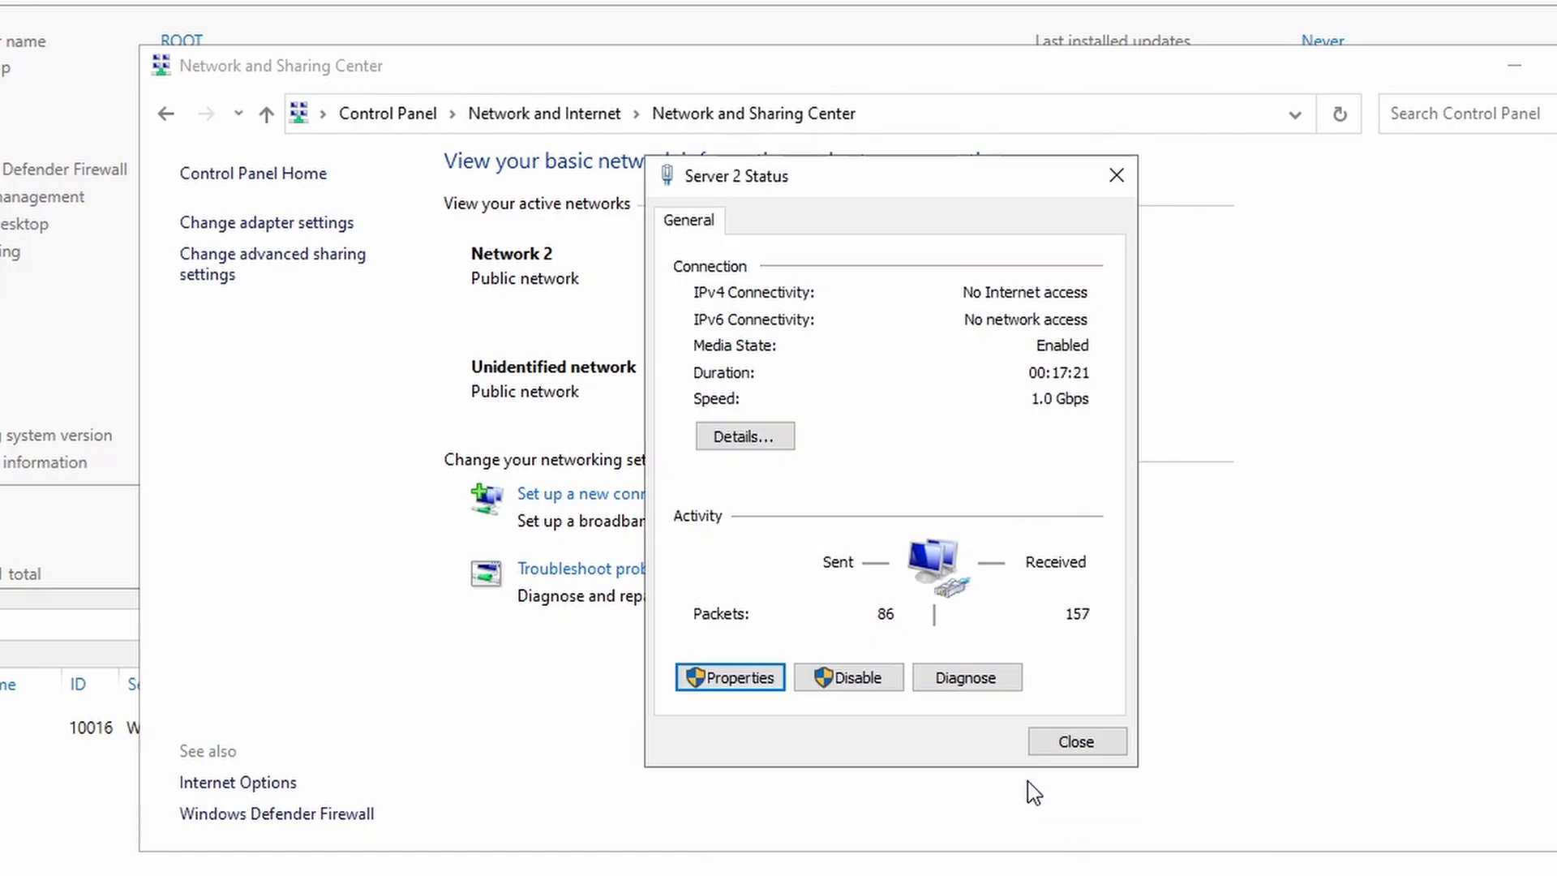
pyautogui.click(1077, 742)
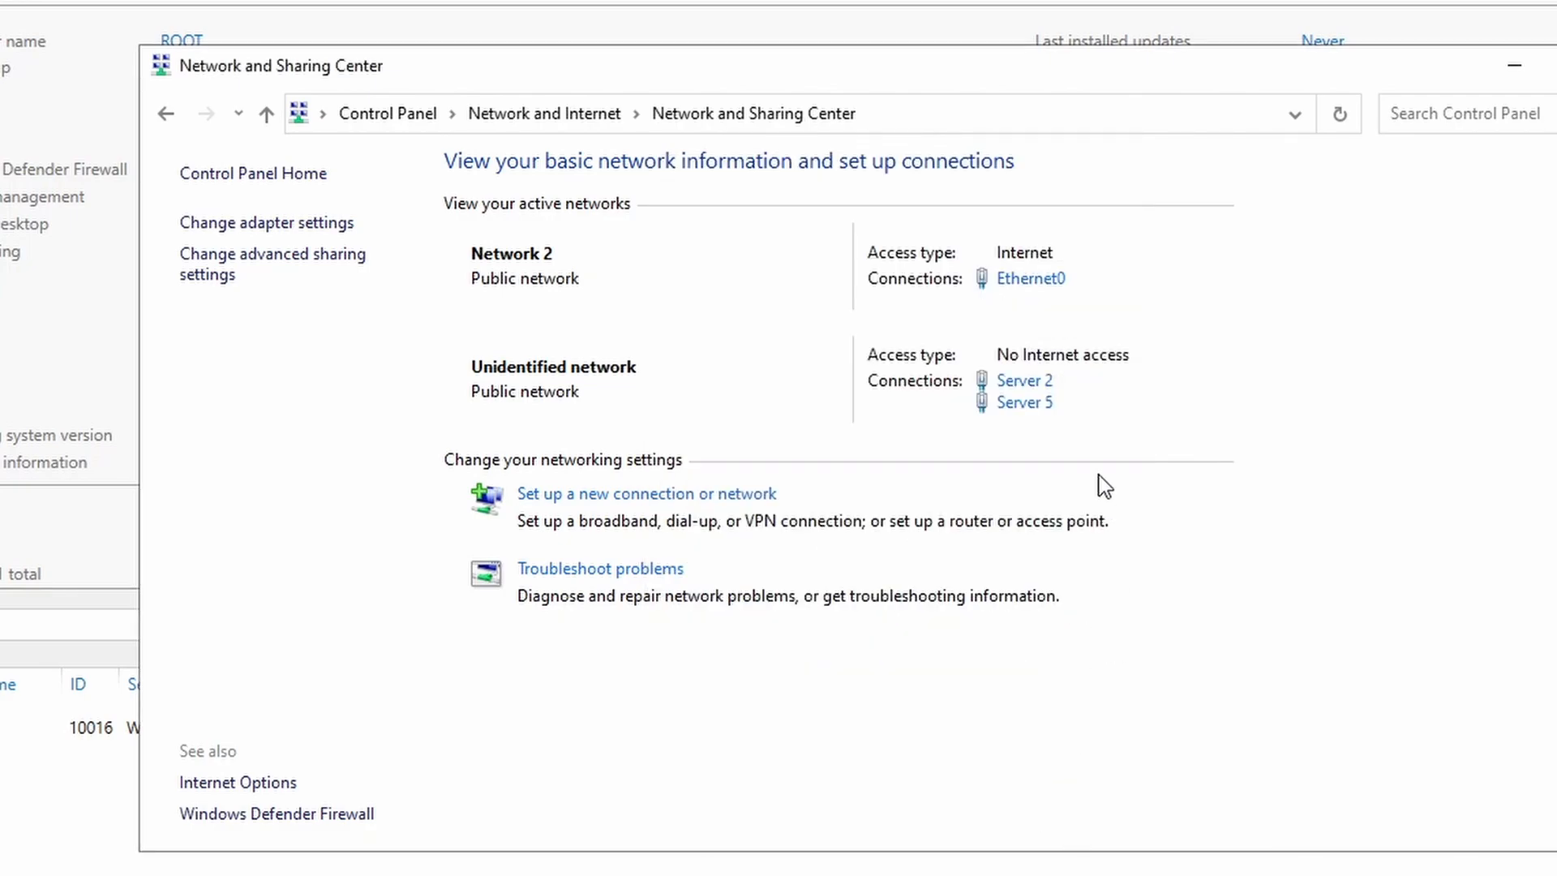
# Open the Internet Protocol Version 4 properties of ROOT's Server 5 adapter and choose to use a manually specified IP address
pyautogui.click(1025, 405)
pyautogui.click(778, 680)
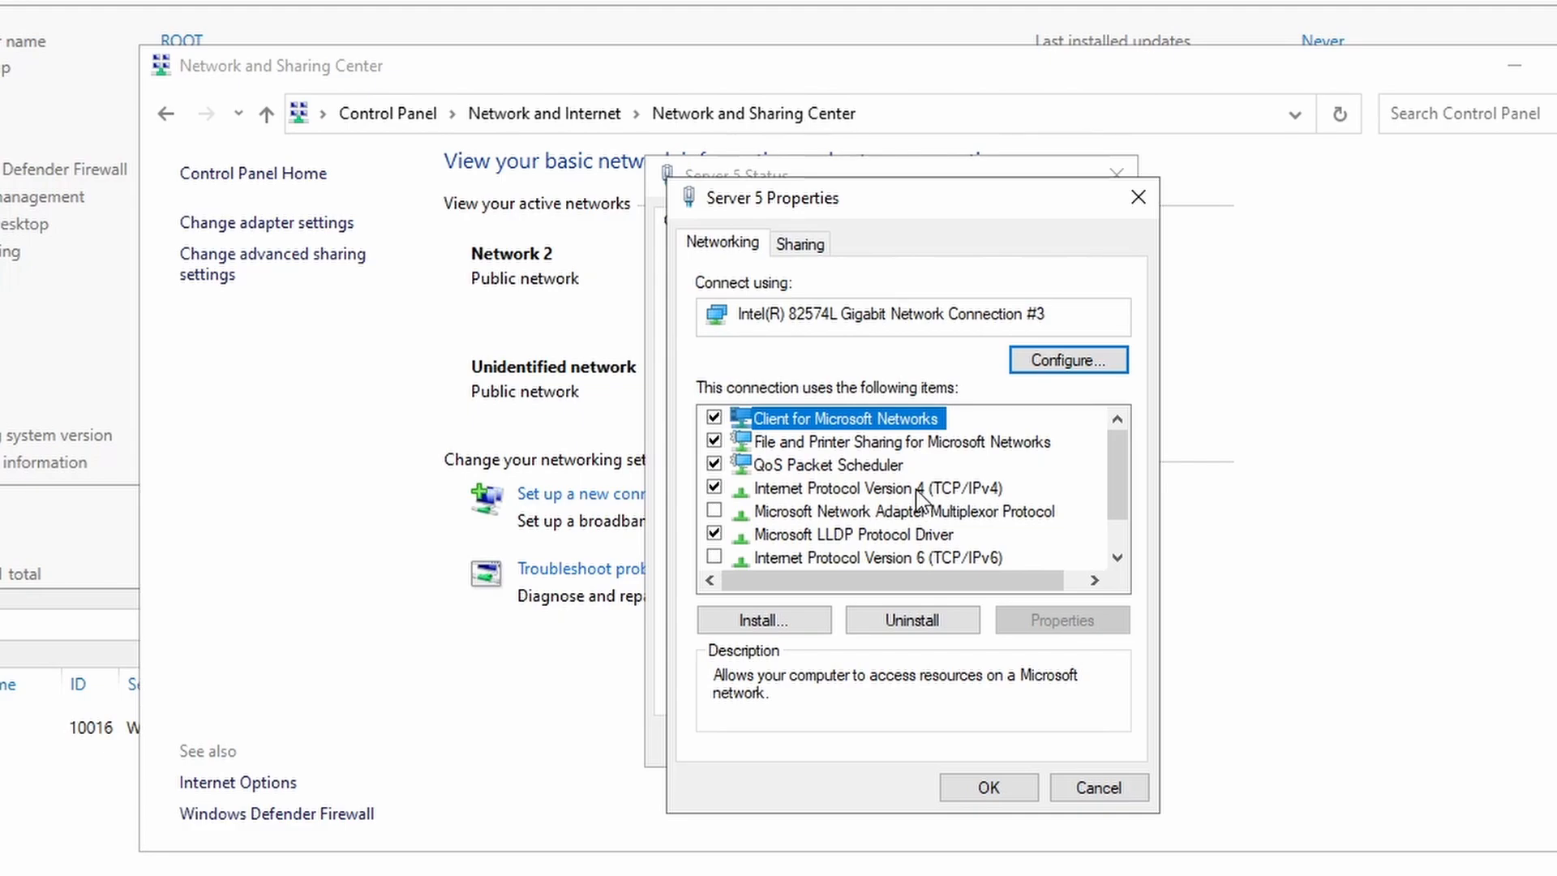
pyautogui.doubleClick(920, 489)
pyautogui.click(943, 501)
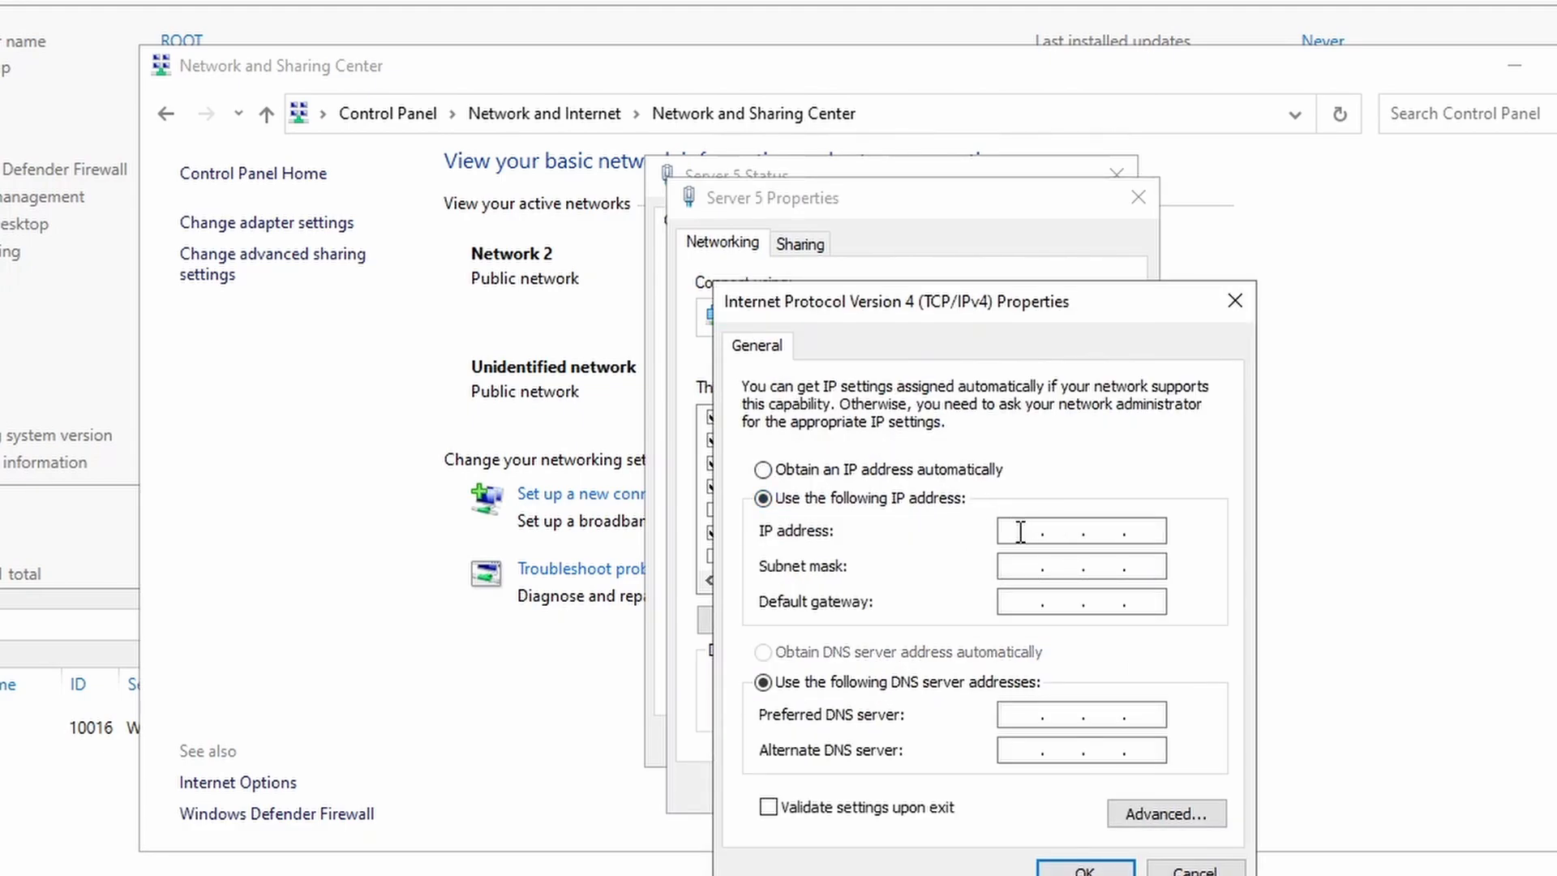
# Set the Server 5 adapter's IP address to 10.10.20.1 and subnet mask to 255.255.255.0, apply the settings and close the adapter's windows
pyautogui.click(1021, 532)
pyautogui.write('10 . 10 . 20 . 1')
pyautogui.press('Tab')
pyautogui.write('255.25')
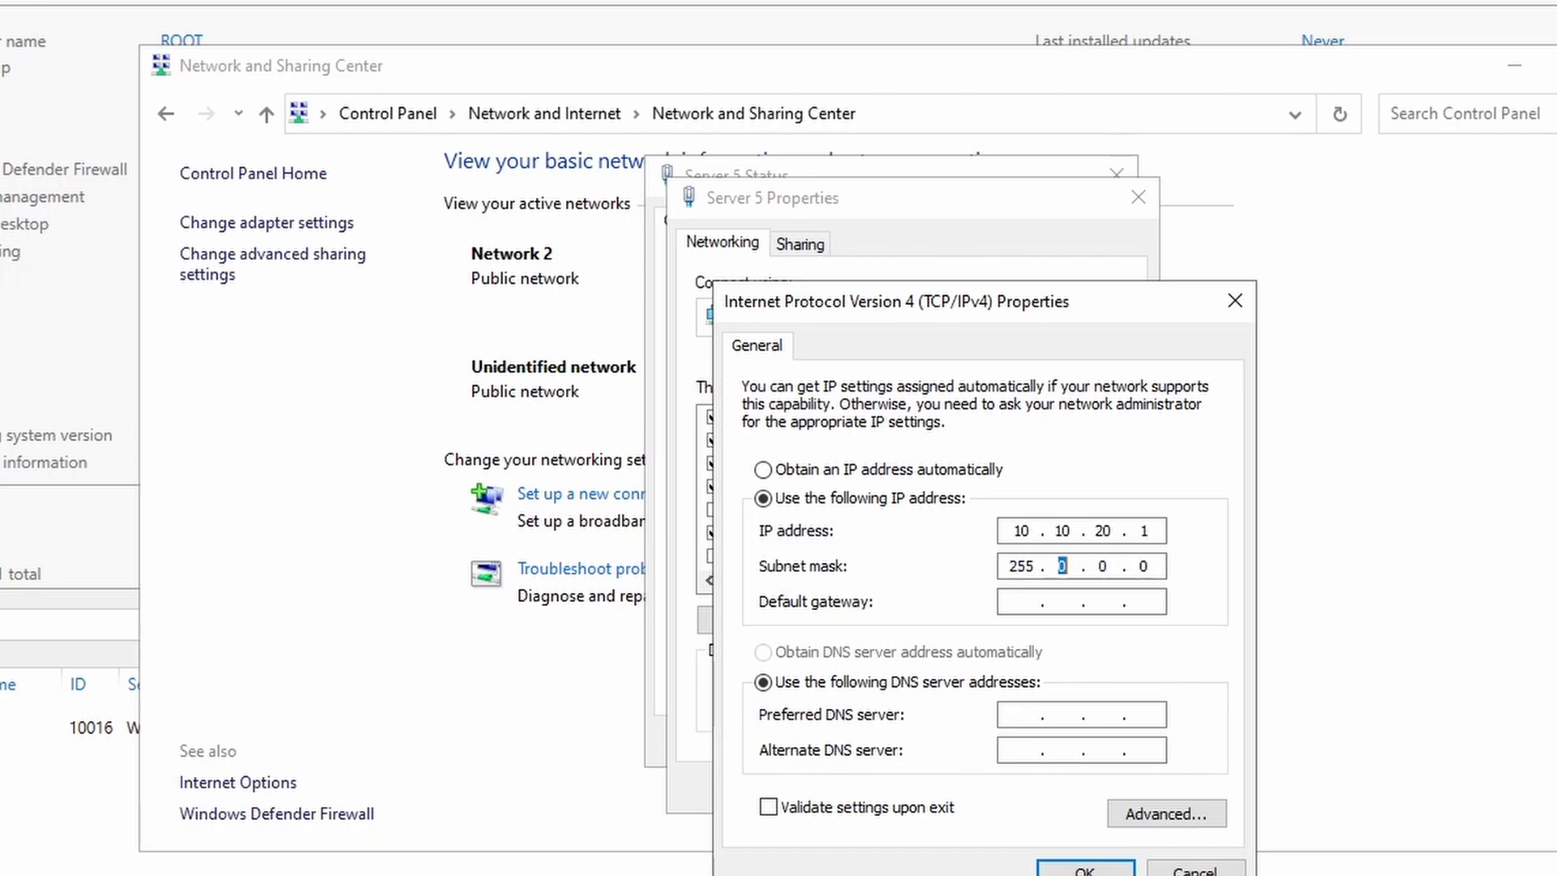
pyautogui.write('5.255.0')
pyautogui.click(1050, 866)
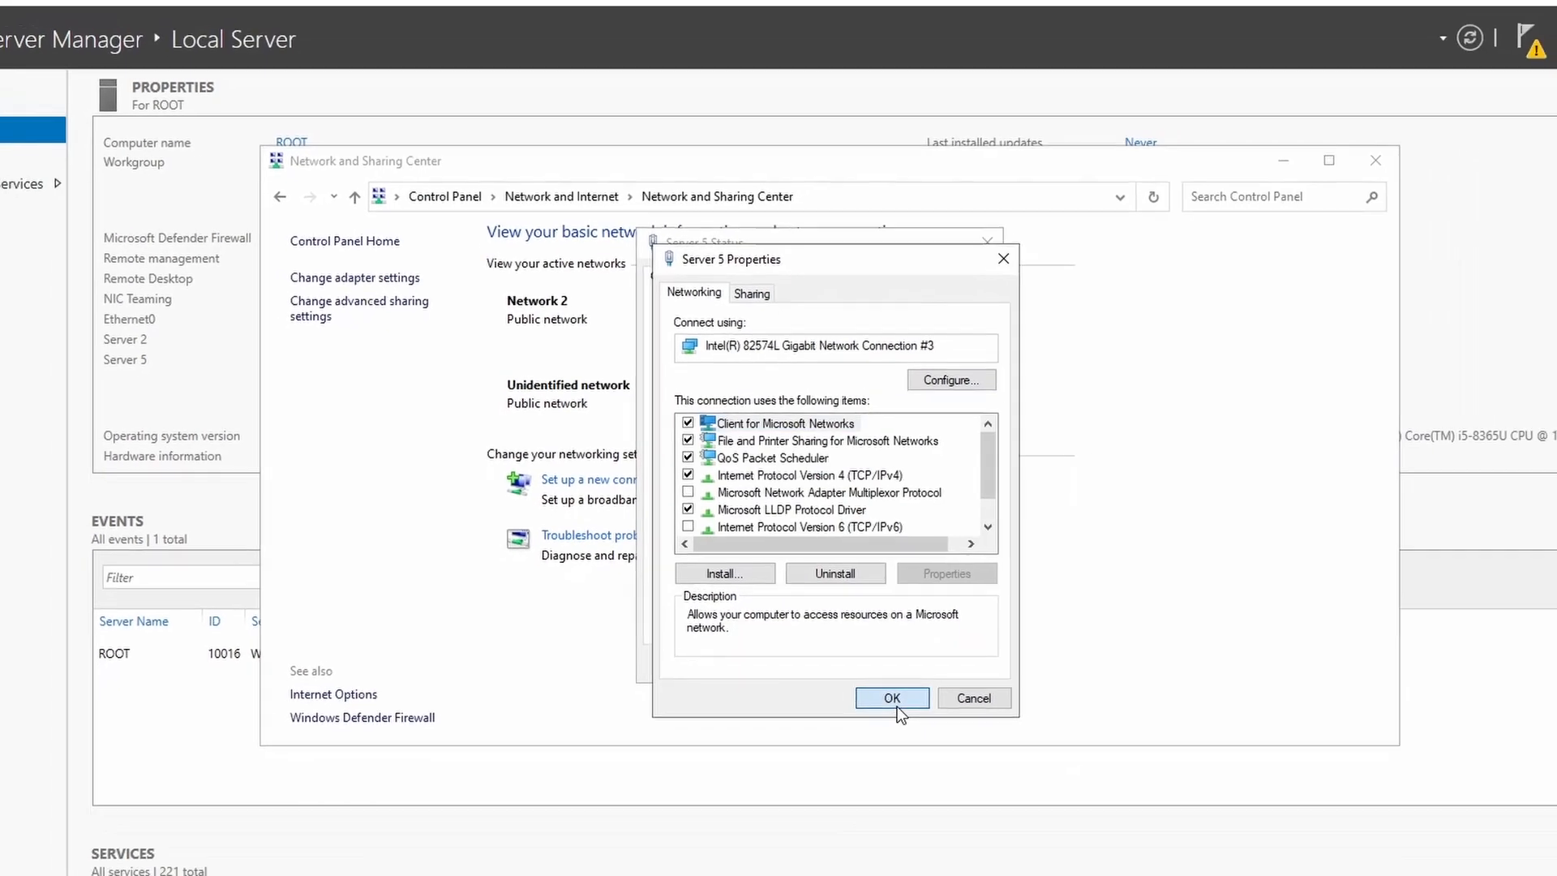
pyautogui.click(981, 781)
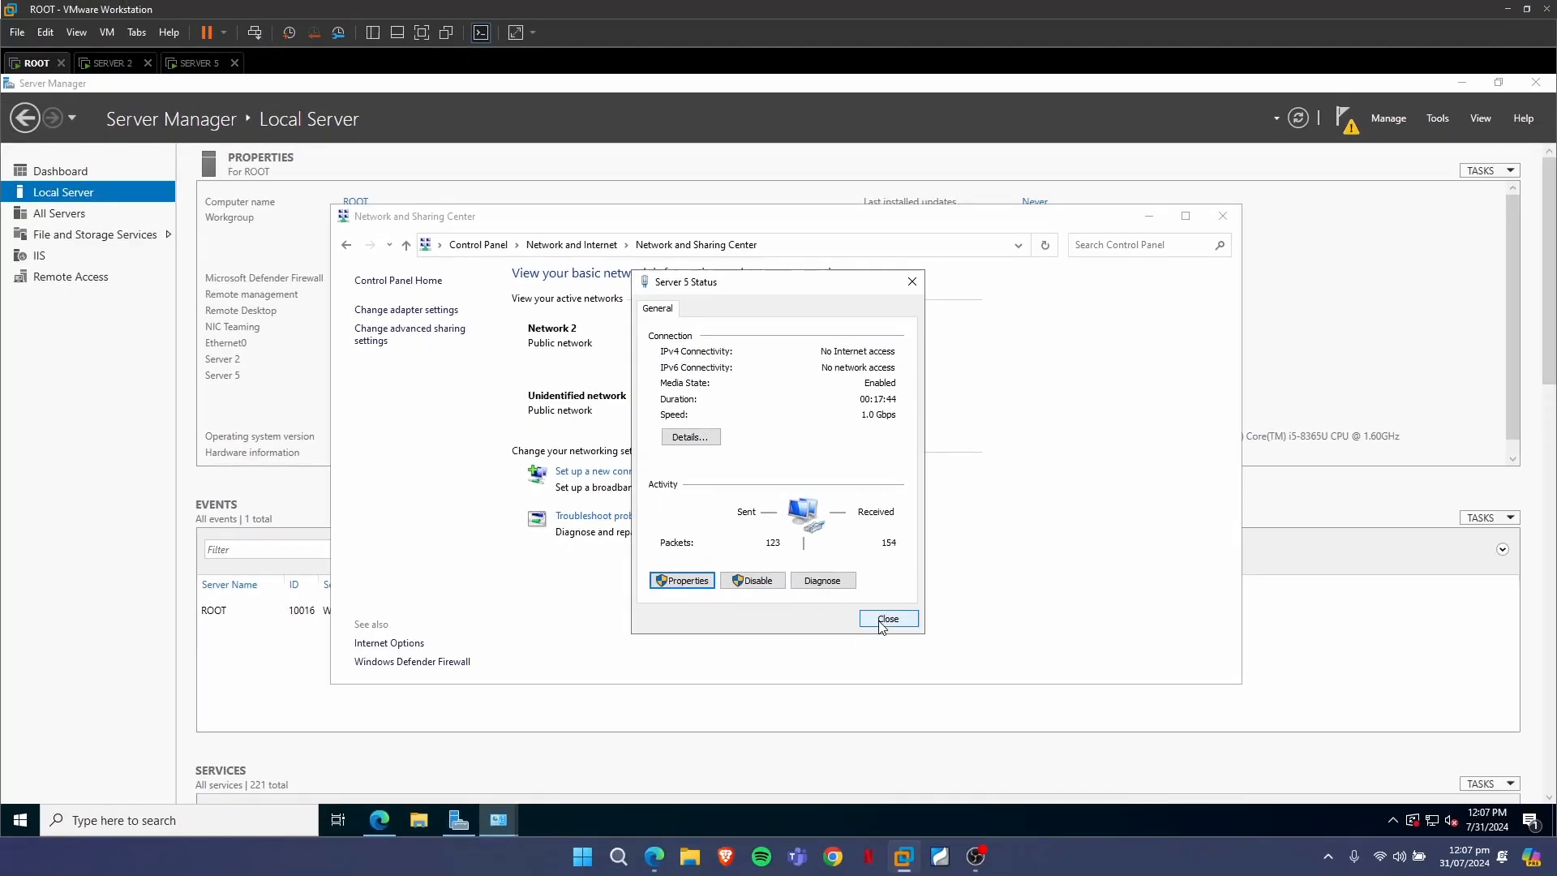
pyautogui.click(888, 620)
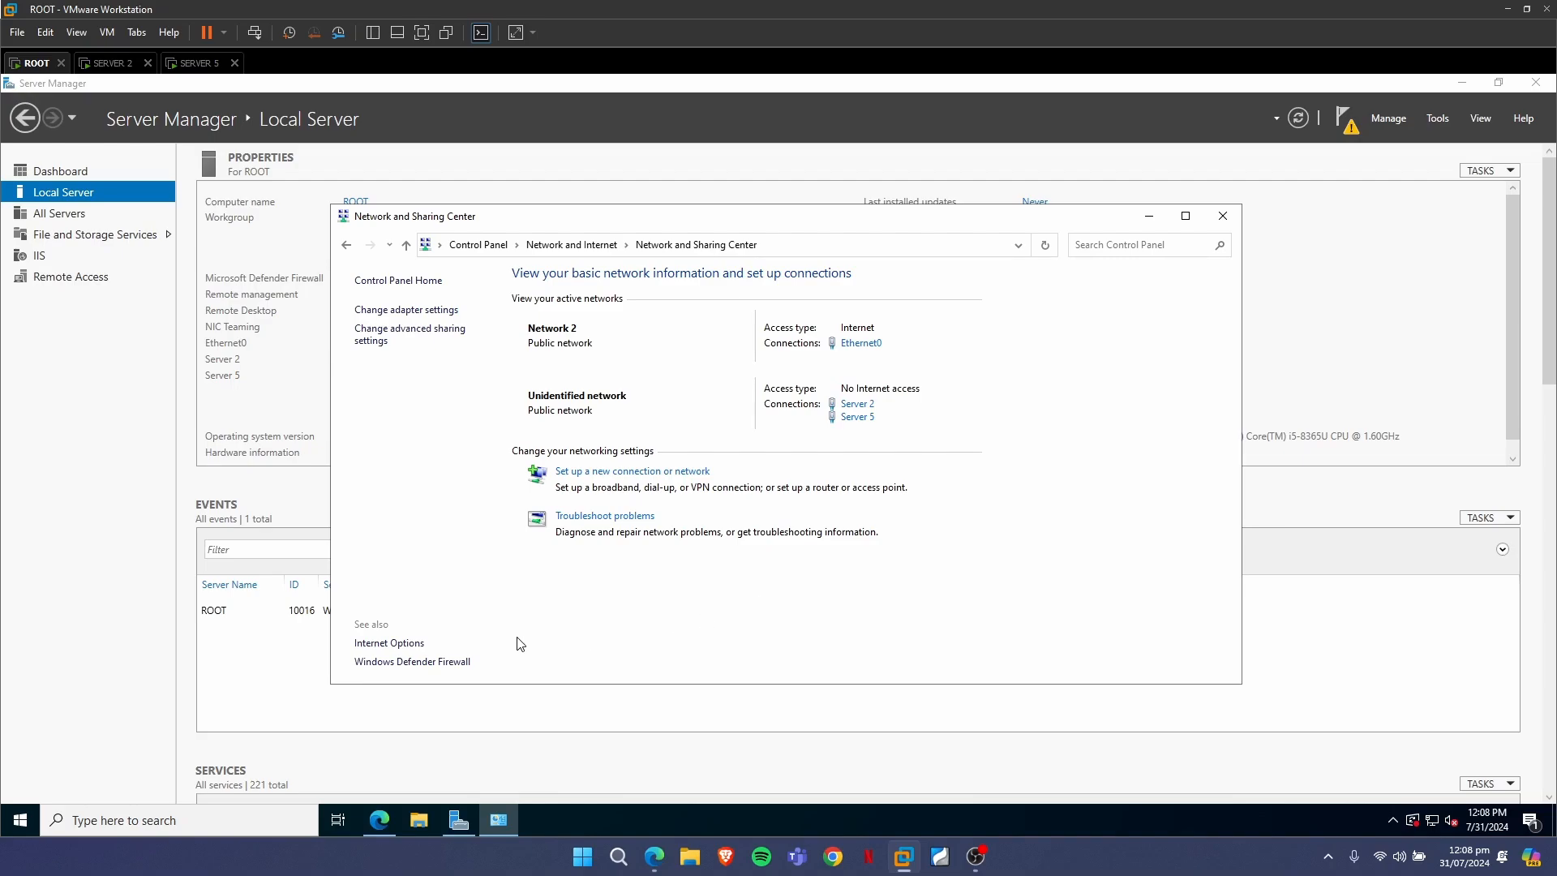
# Run wf.msc on ROOT to check the Windows Defender Firewall state of each profile, and close the firewall console
pyautogui.click(255, 824)
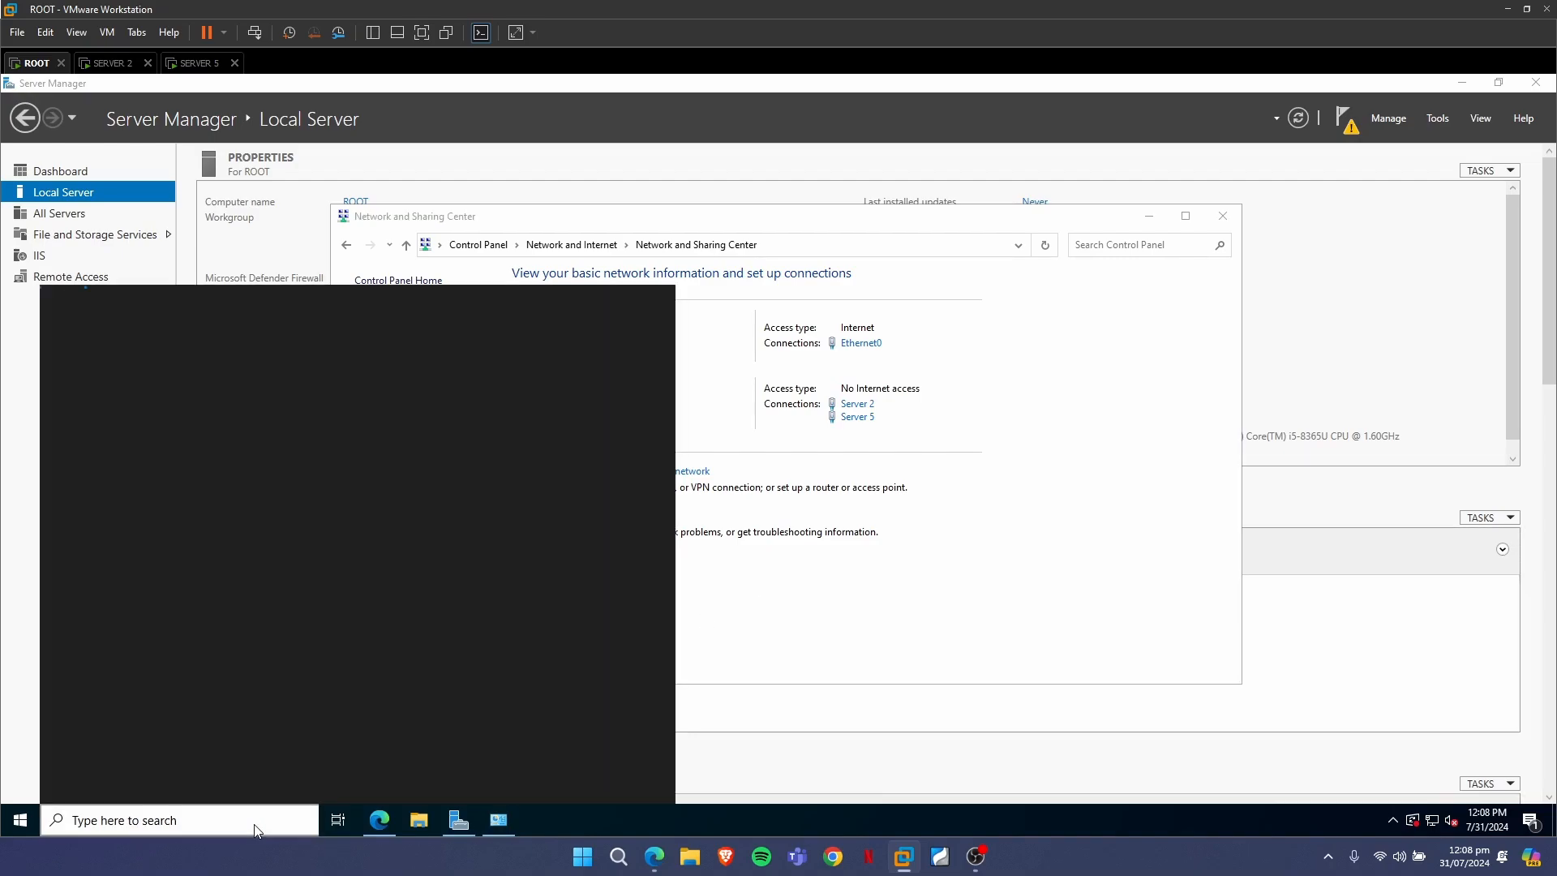
pyautogui.press('super+r')
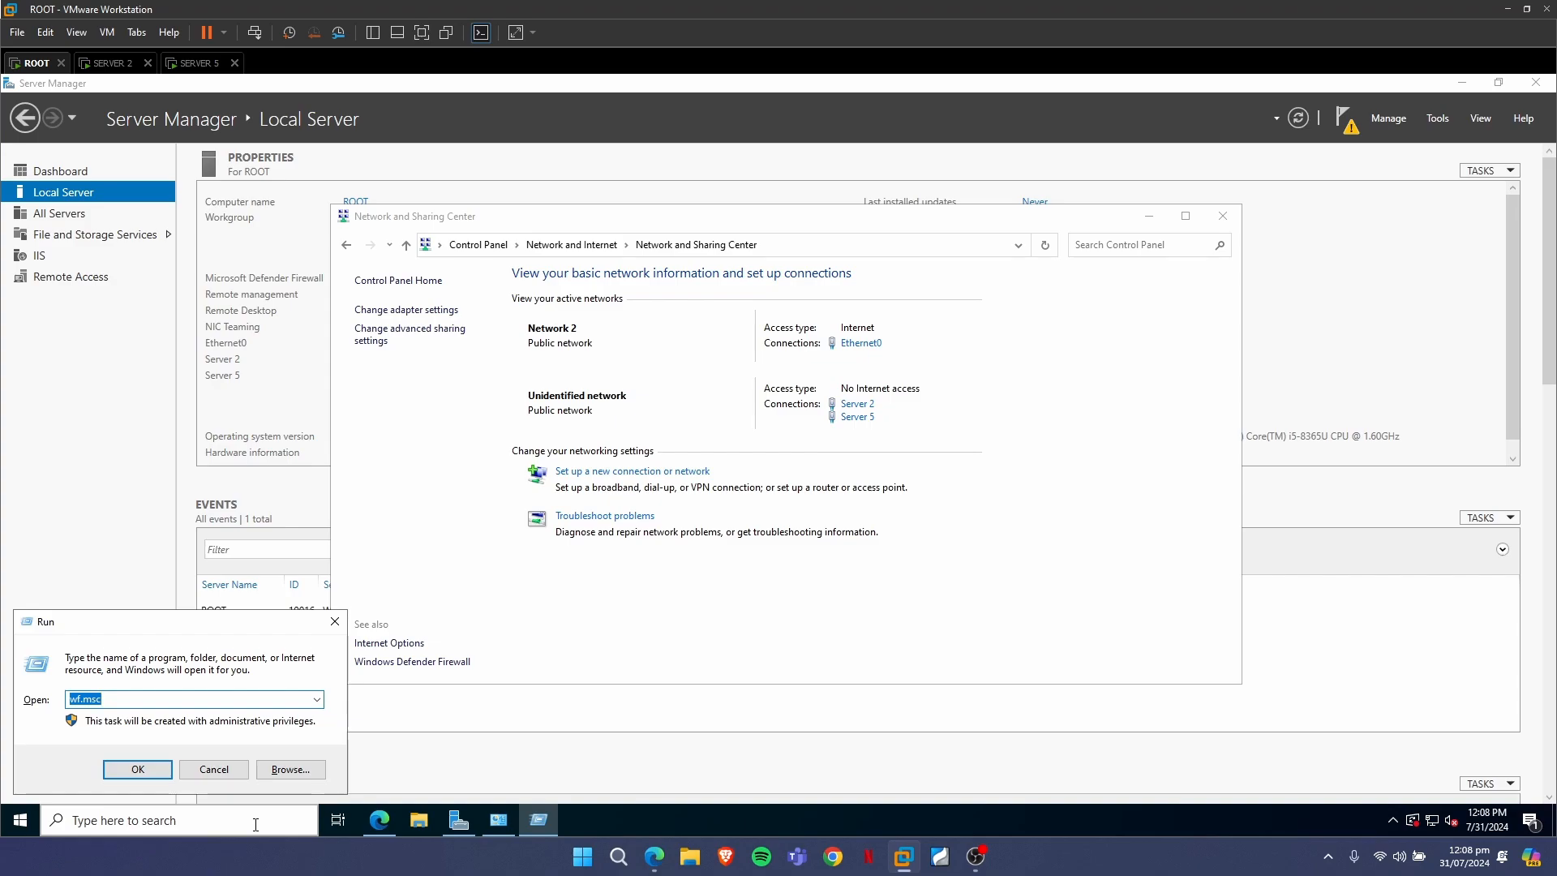
pyautogui.press('Return')
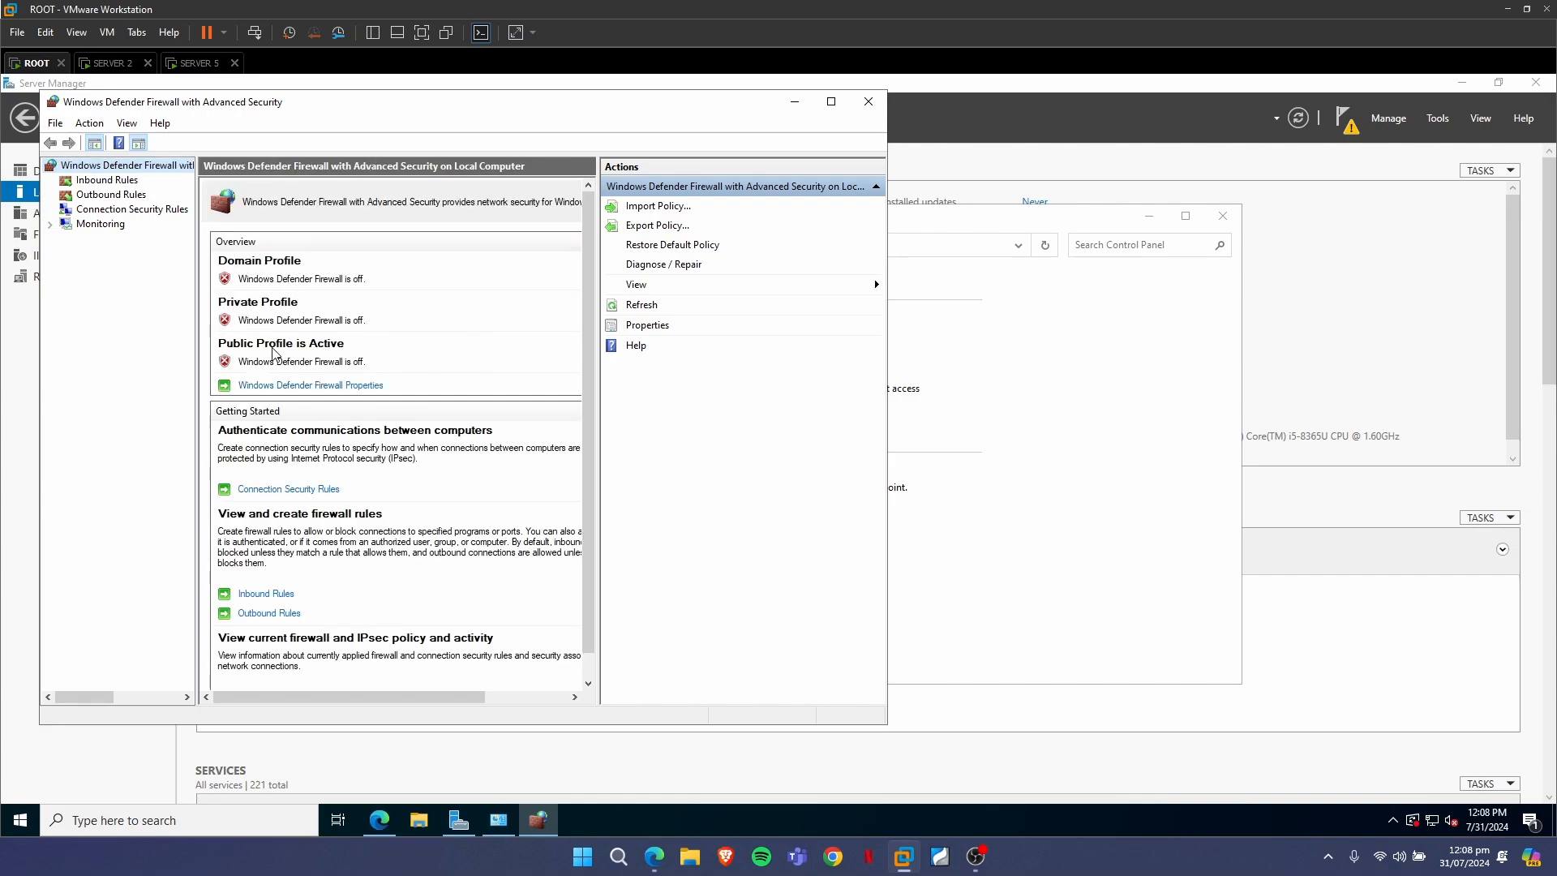
pyautogui.click(869, 102)
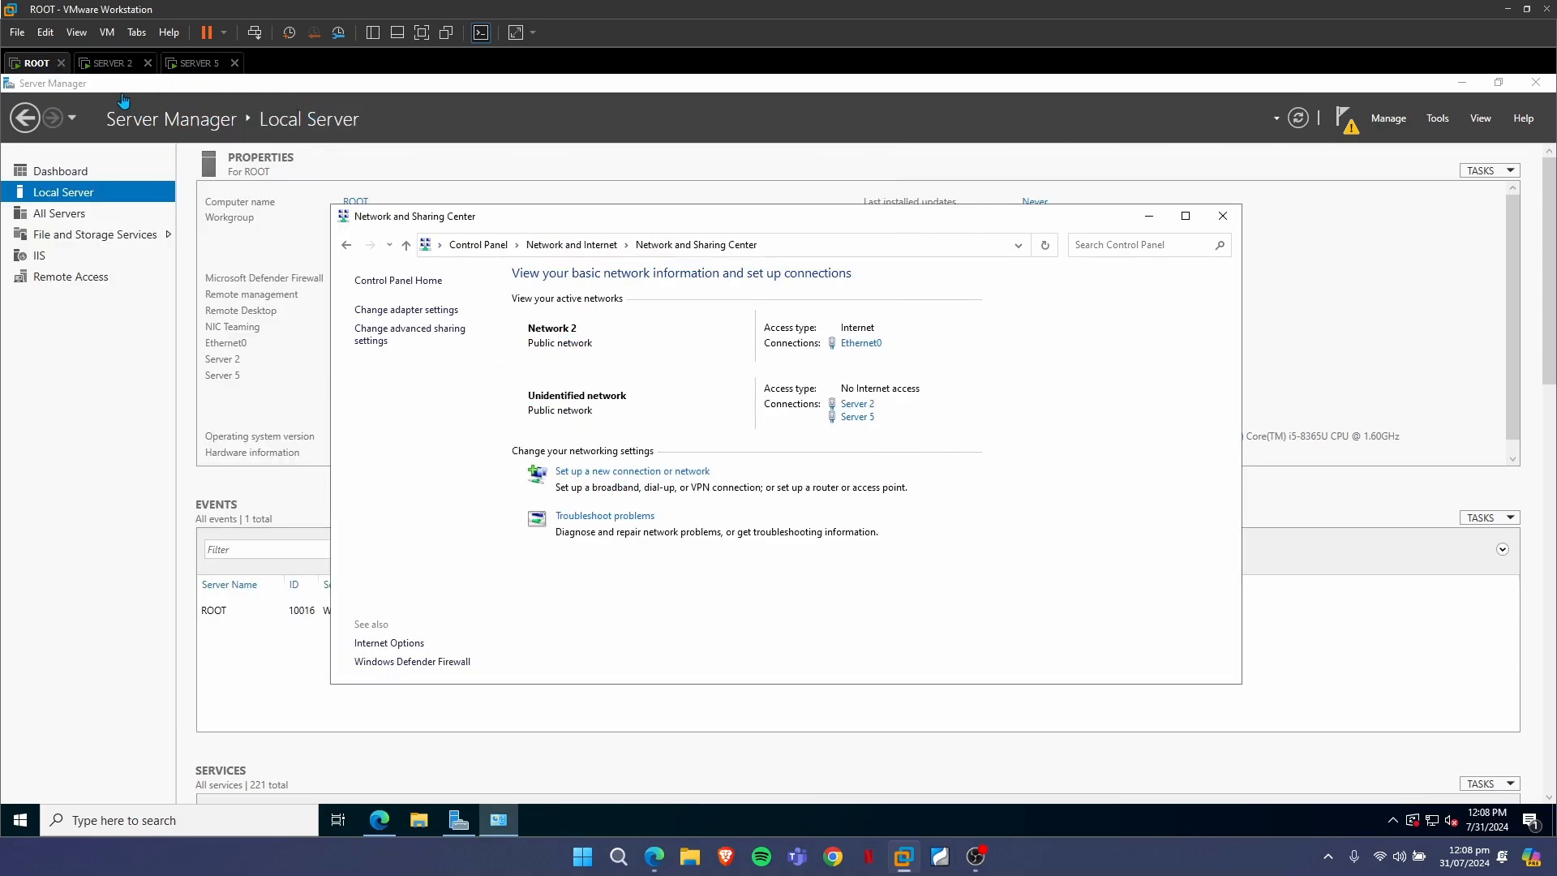
# Switch to SERVER 2 and run "ping 10.10.20.250 -t" in a Command Prompt
pyautogui.click(123, 66)
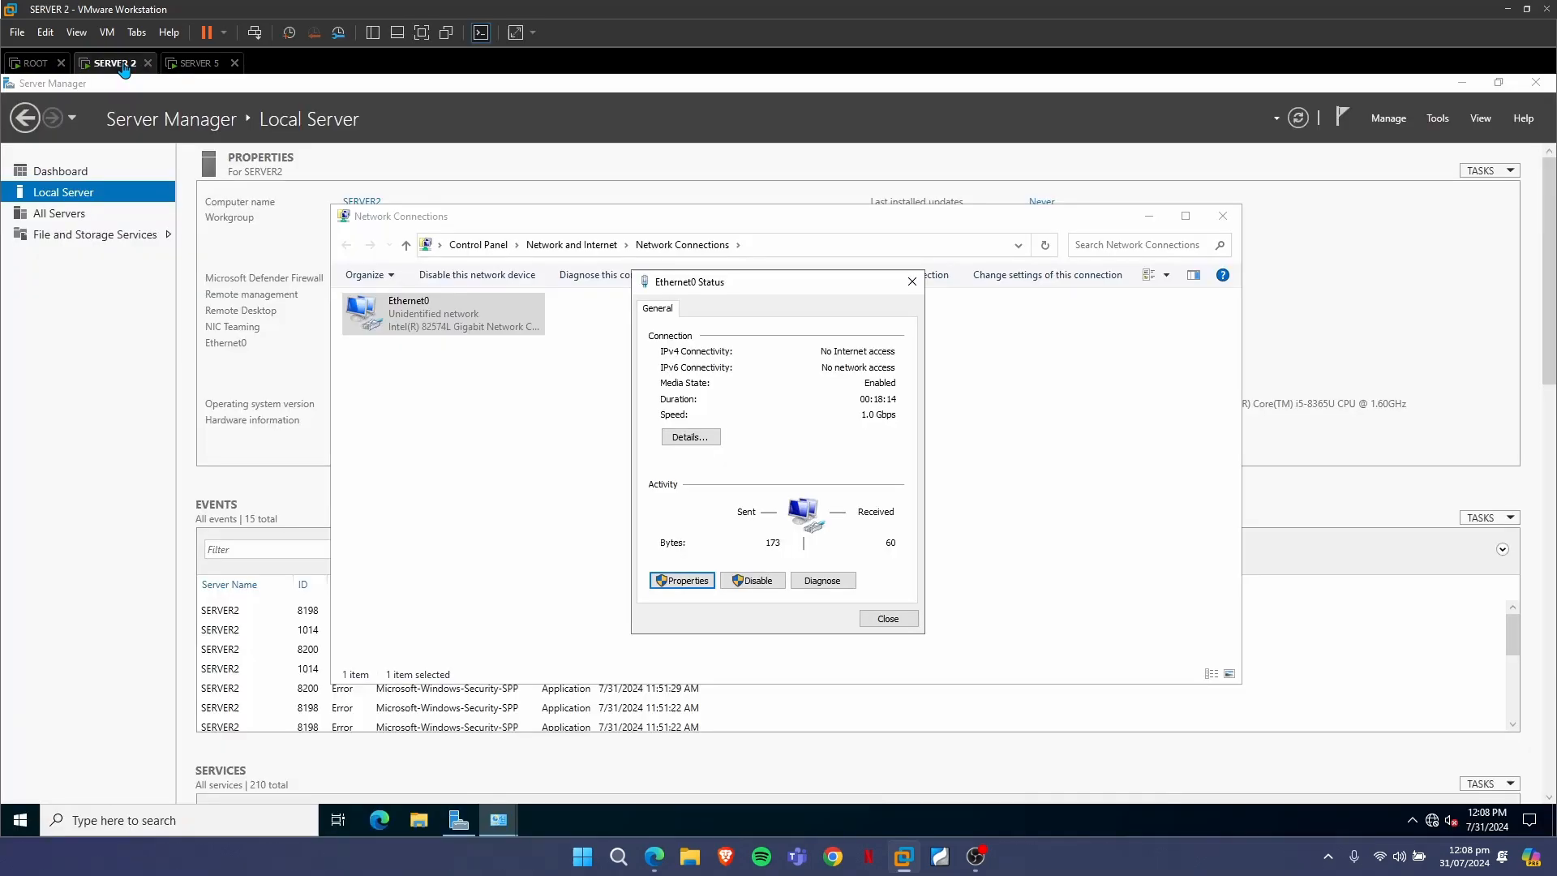
pyautogui.click(294, 820)
pyautogui.write('cmd')
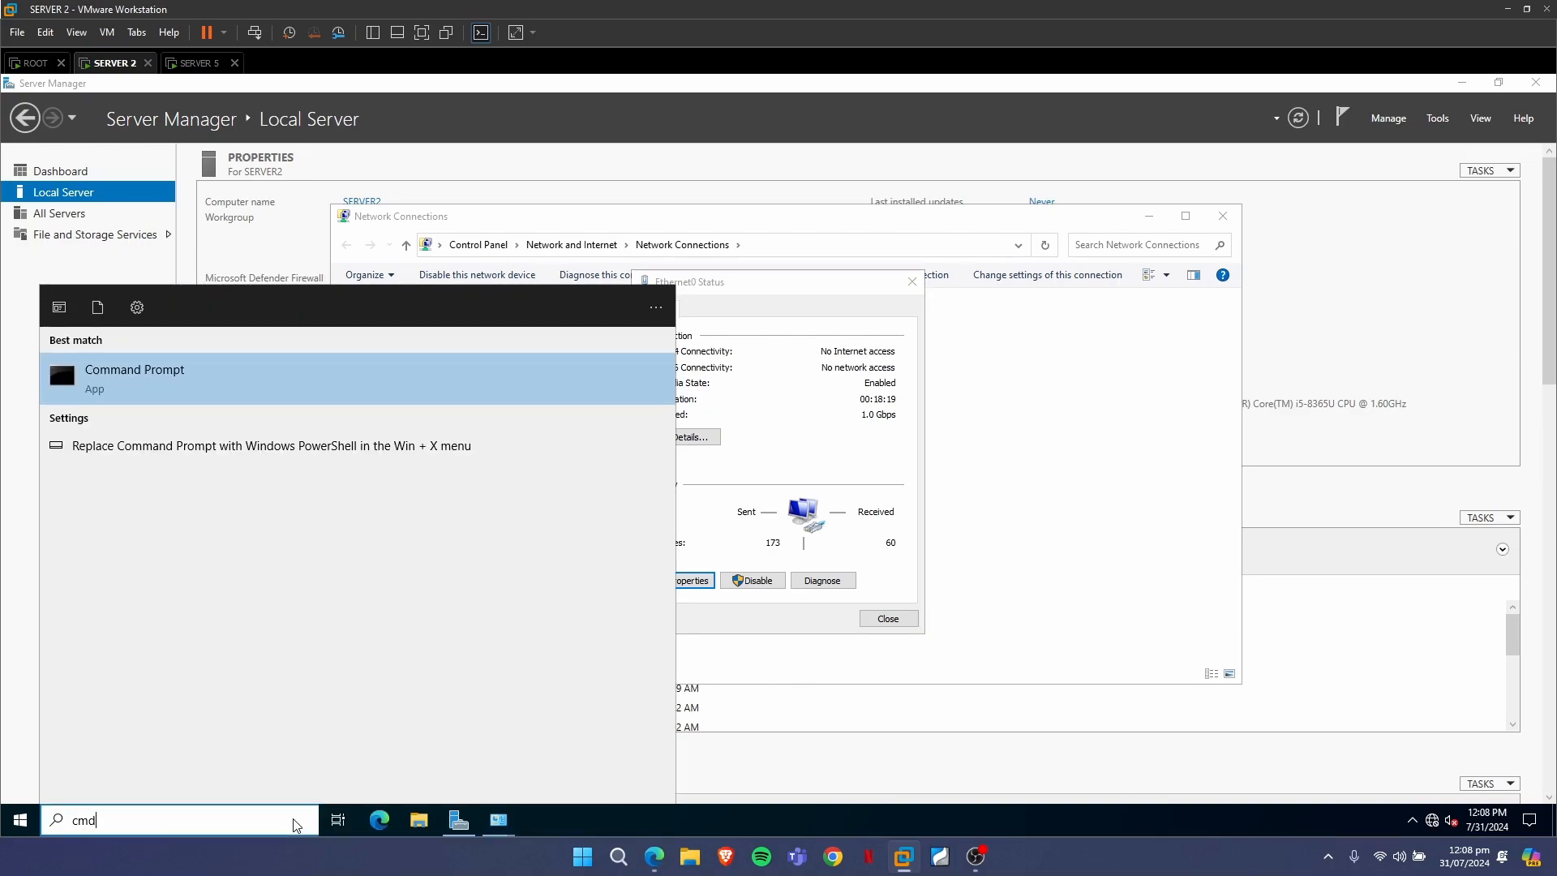
pyautogui.press('Return')
pyautogui.write('ping')
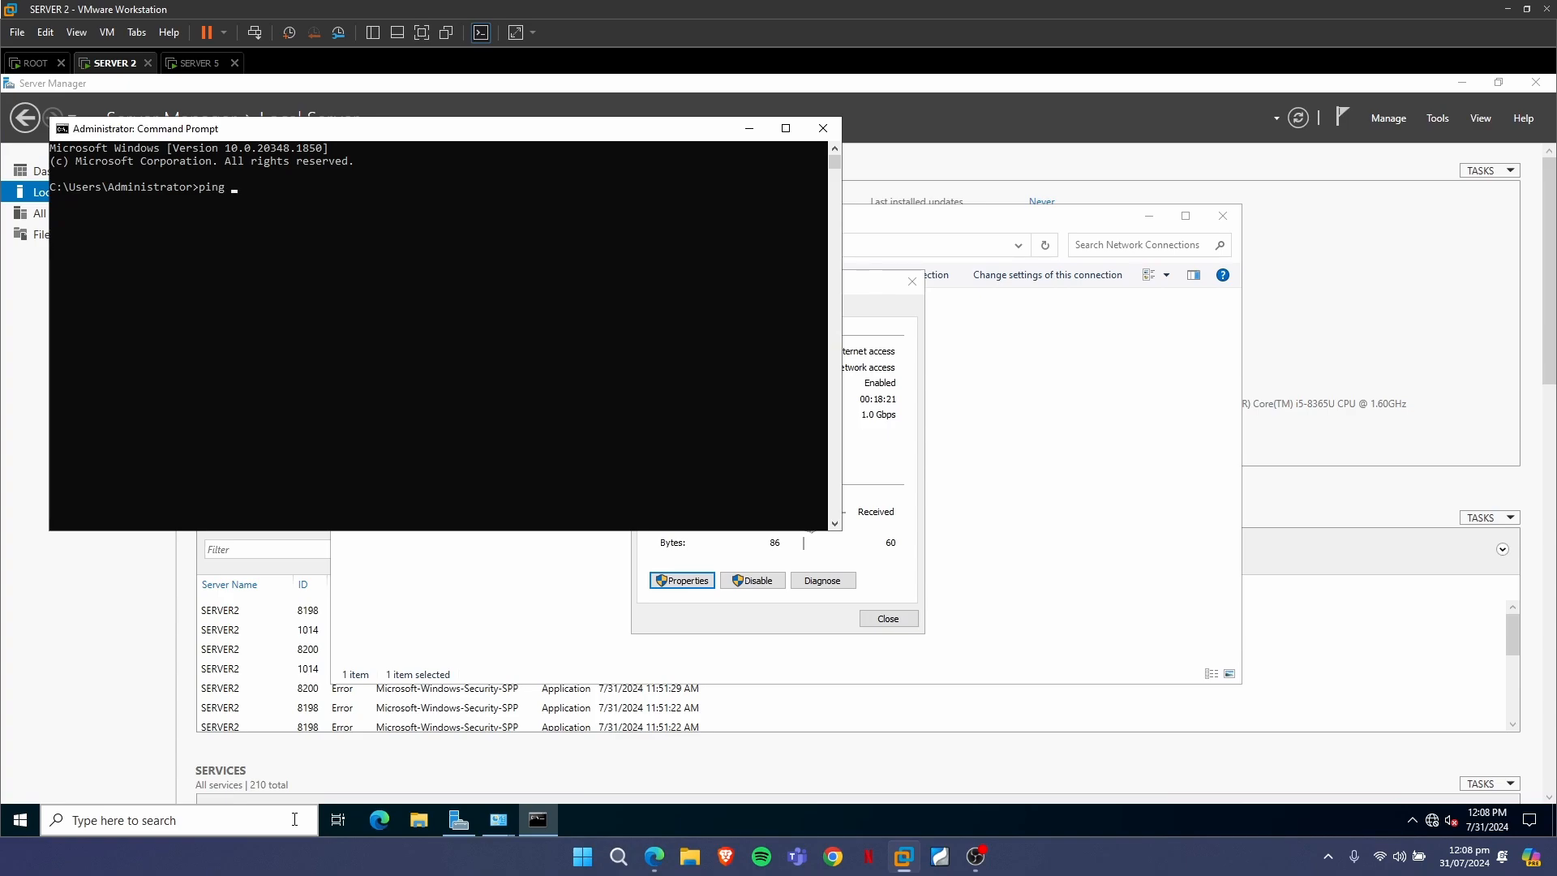
pyautogui.write(' 10.10.20.250 -t')
pyautogui.press('Return')
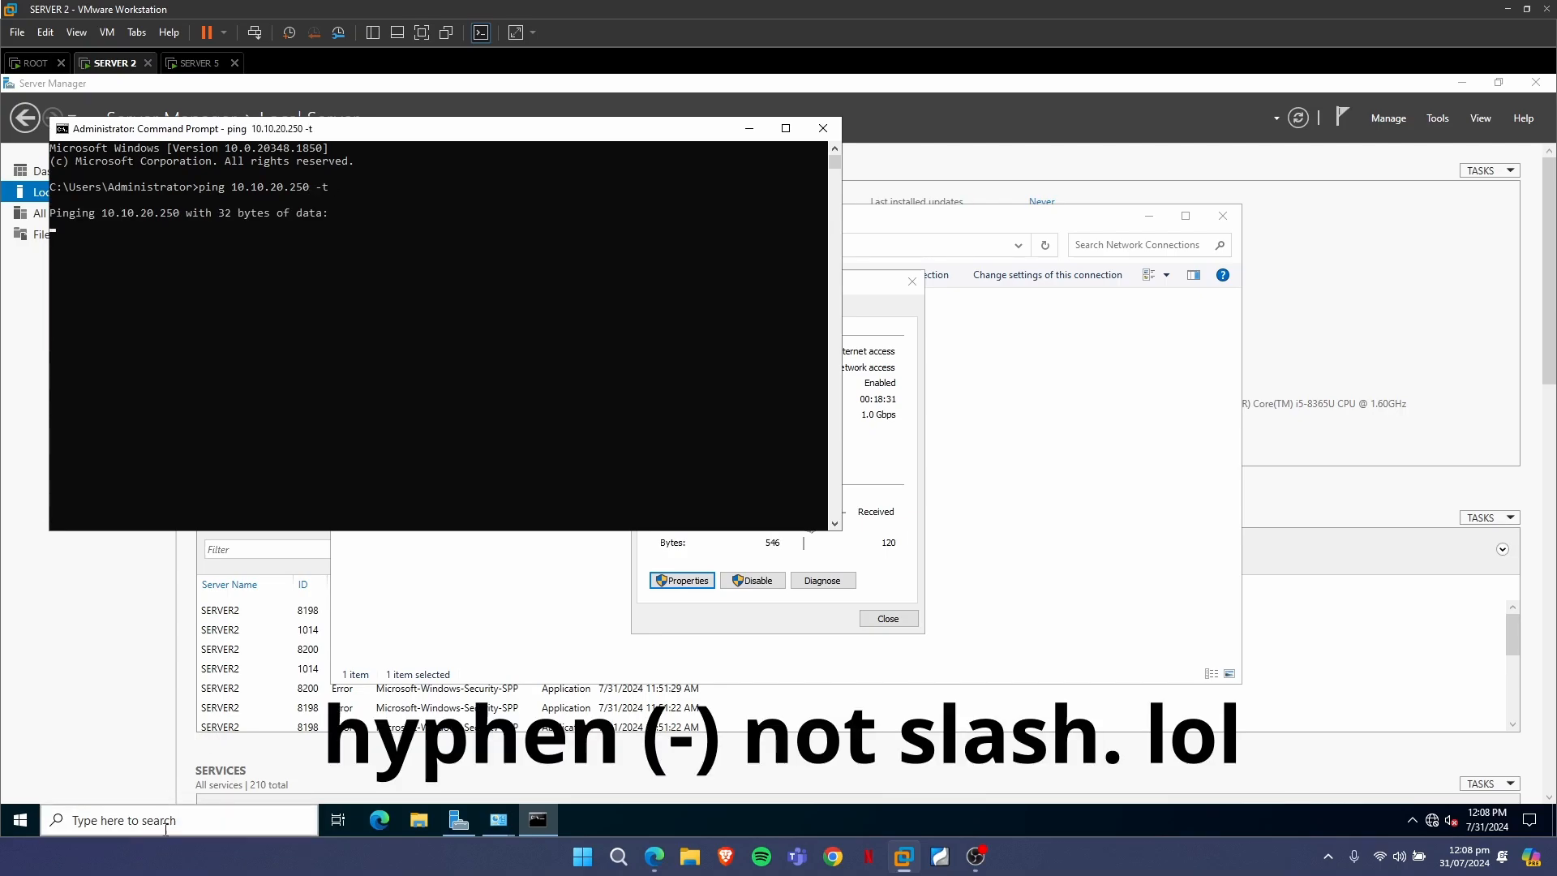
# Run "ping 192.168.100.250 -t" in a second Command Prompt on SERVER 2 and place its window beside the first
pyautogui.click(164, 833)
pyautogui.write('cmd')
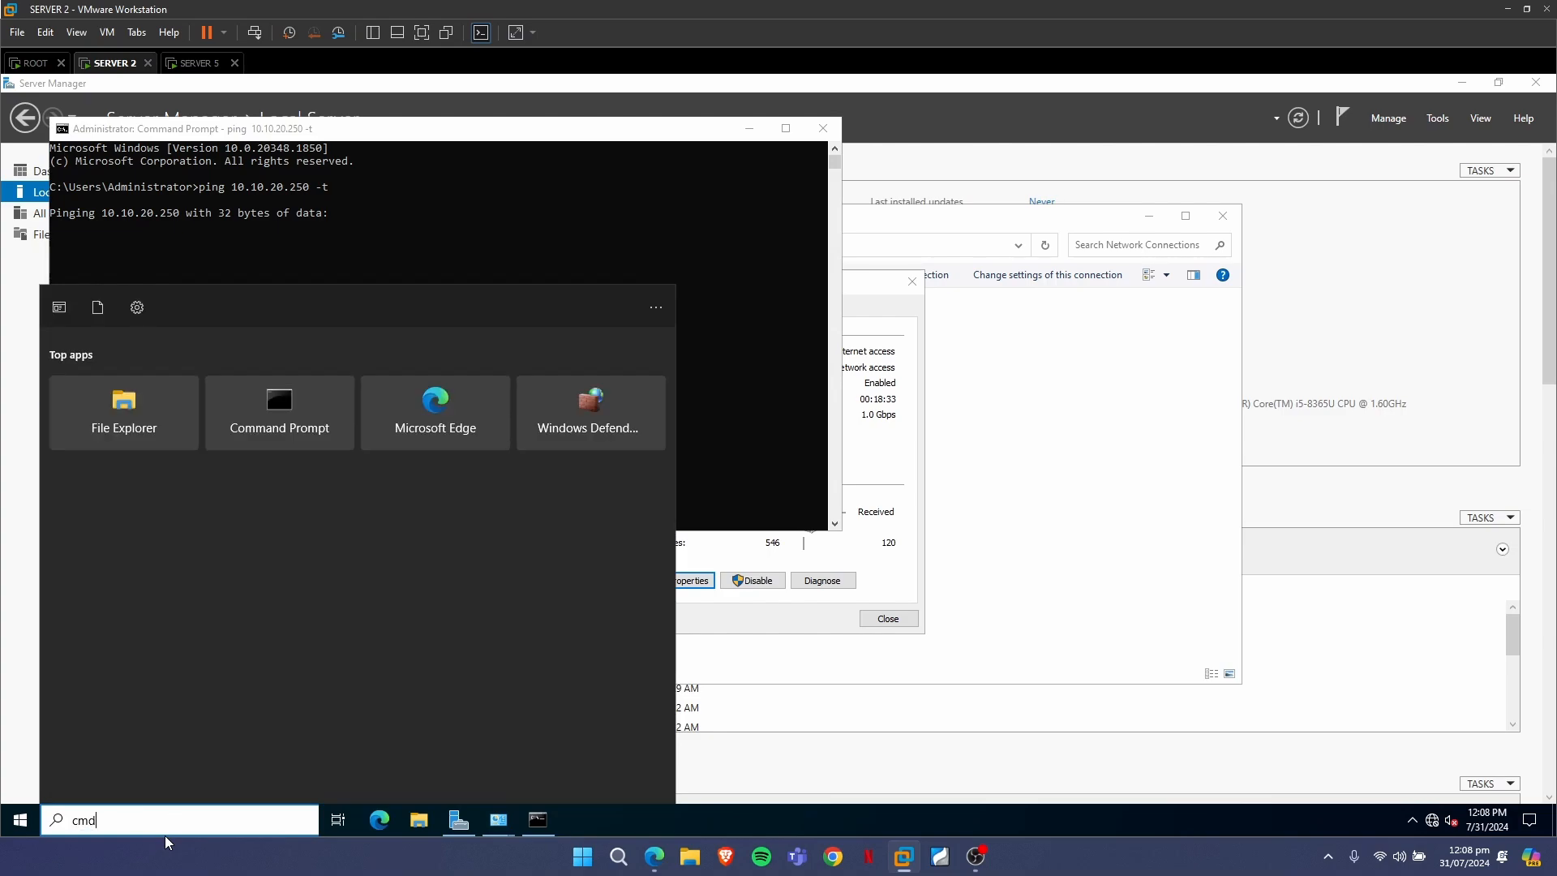
pyautogui.press('Return')
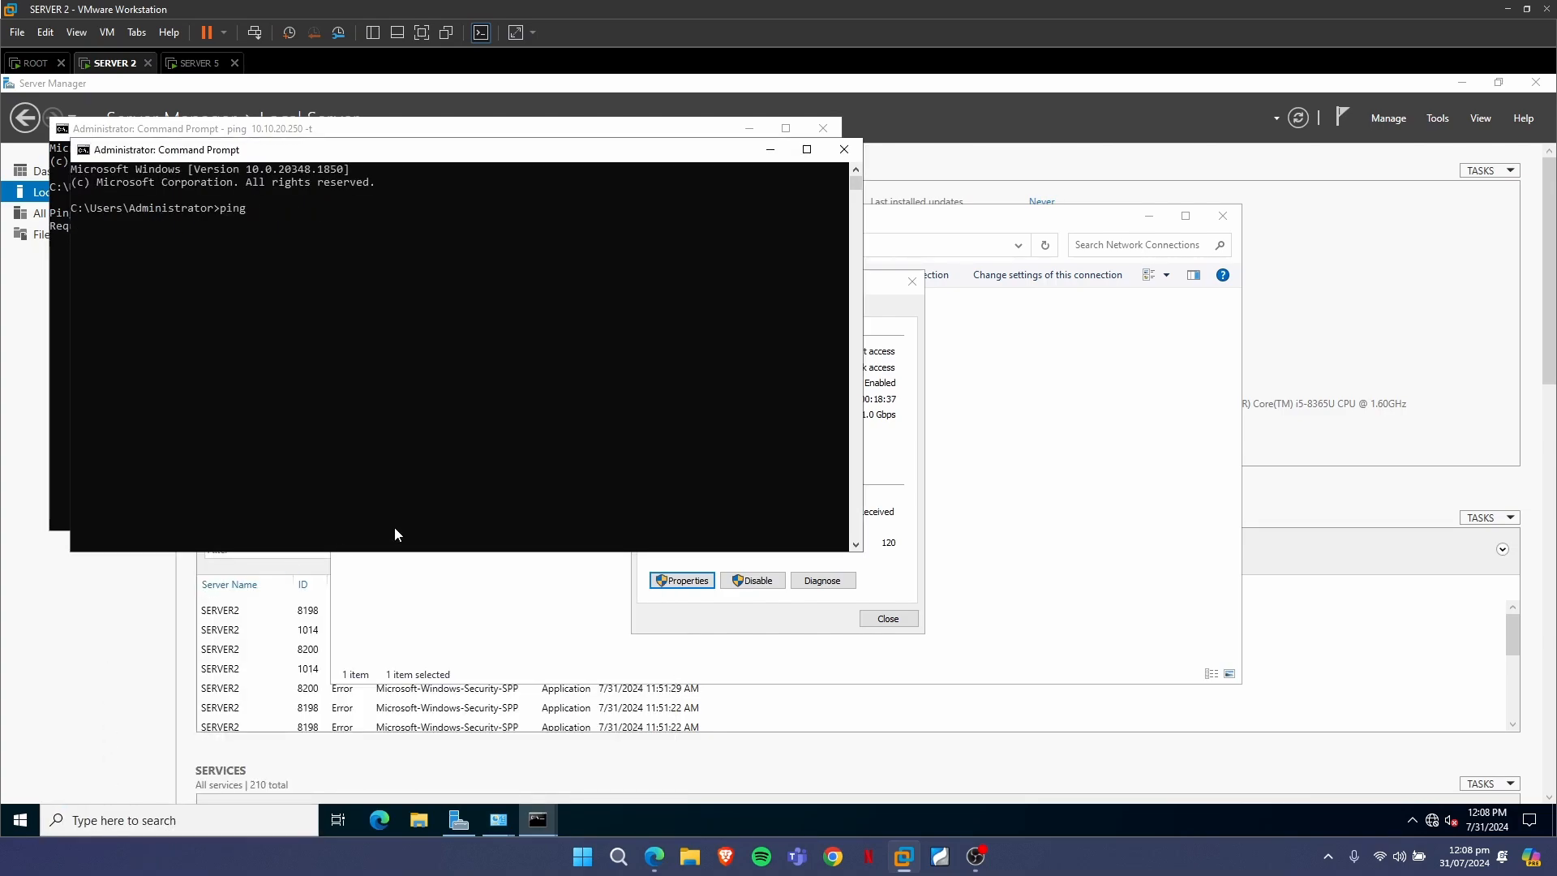
pyautogui.write('192.168.100.250 -t')
pyautogui.press('Return')
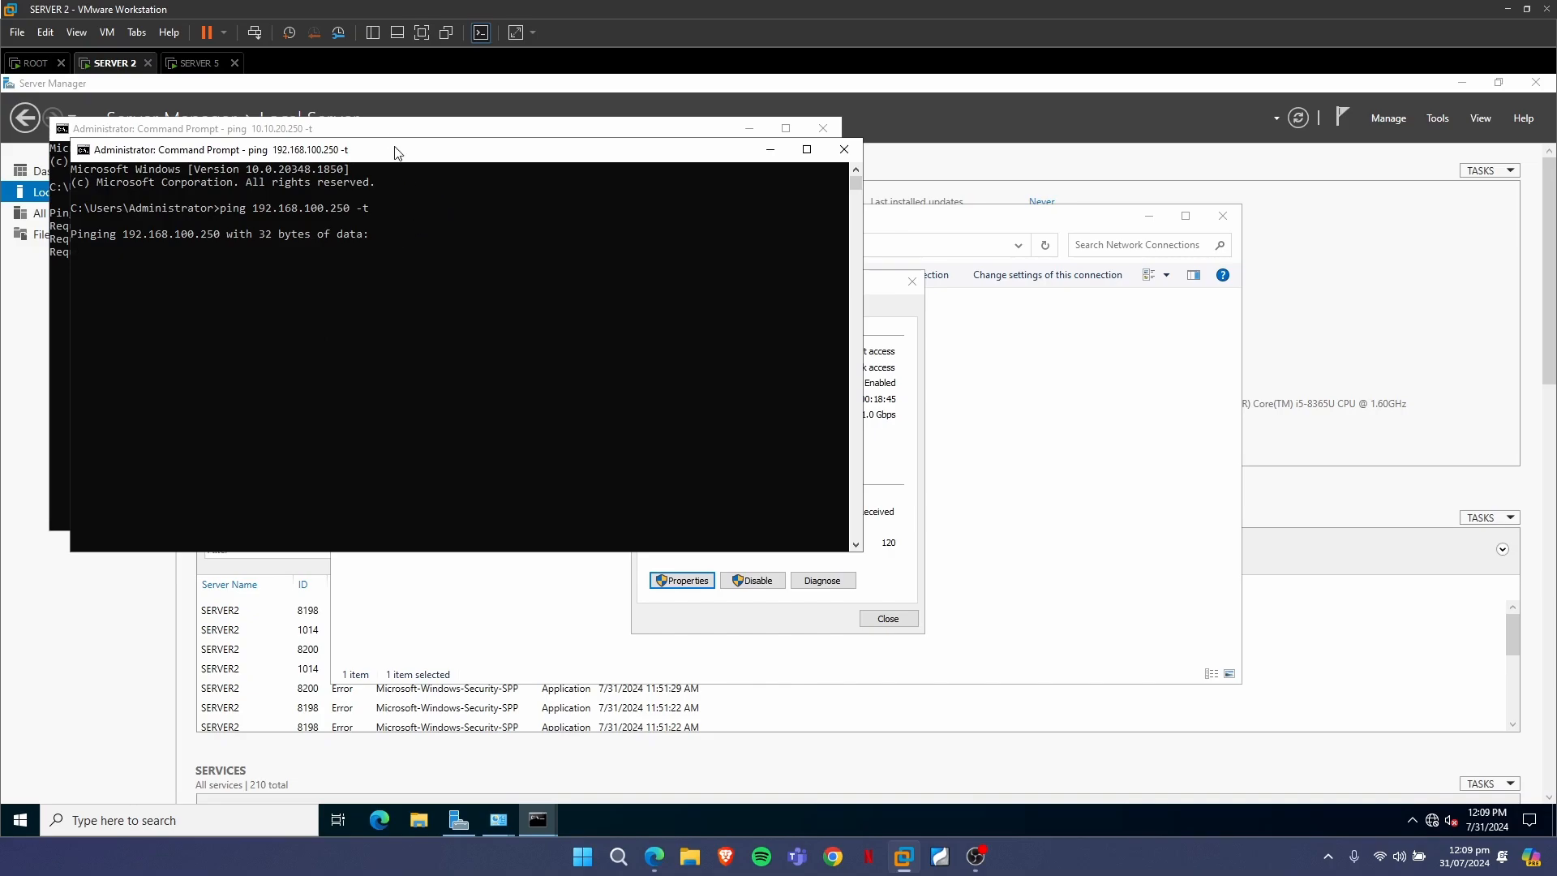
pyautogui.moveTo(385, 157); pyautogui.dragTo(957, 162)
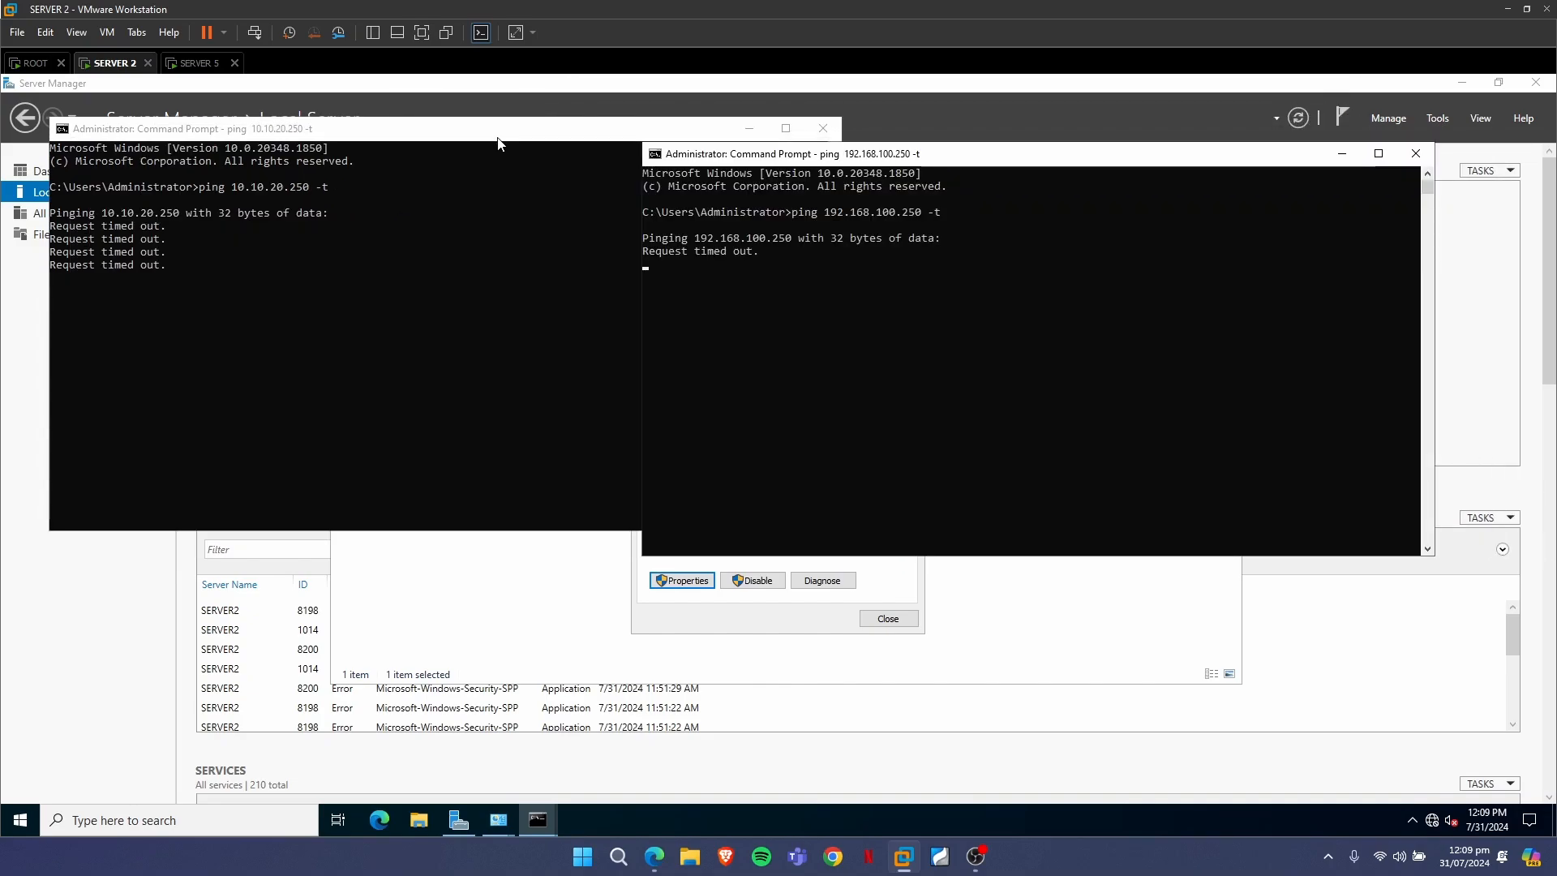
# Switch to SERVER 5 and run "ping 10.10.10.250 -t" in a Command Prompt
pyautogui.click(199, 63)
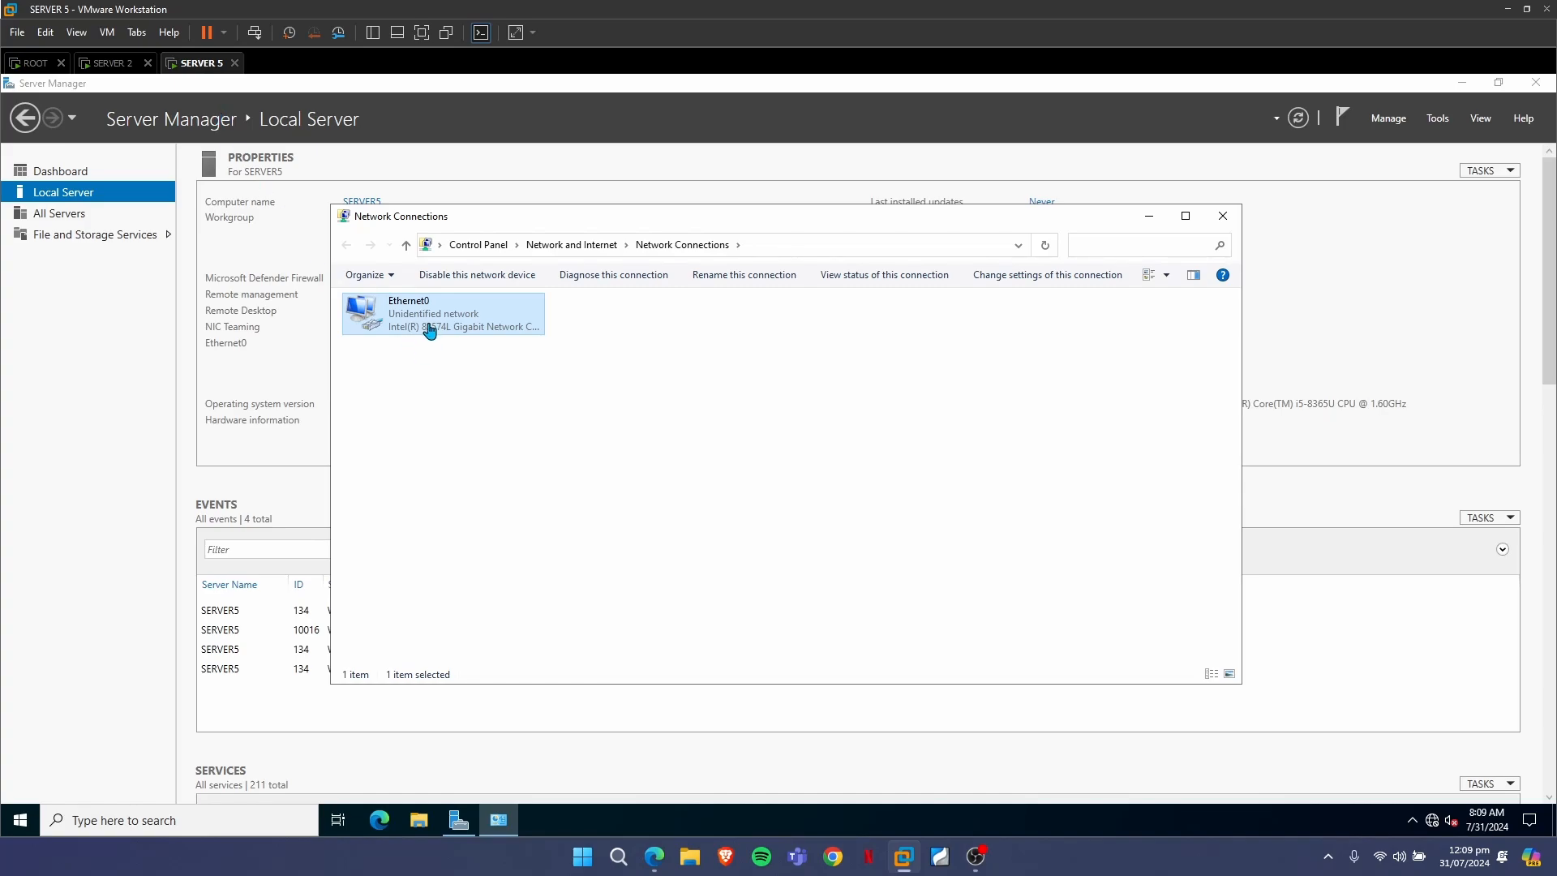
pyautogui.click(177, 823)
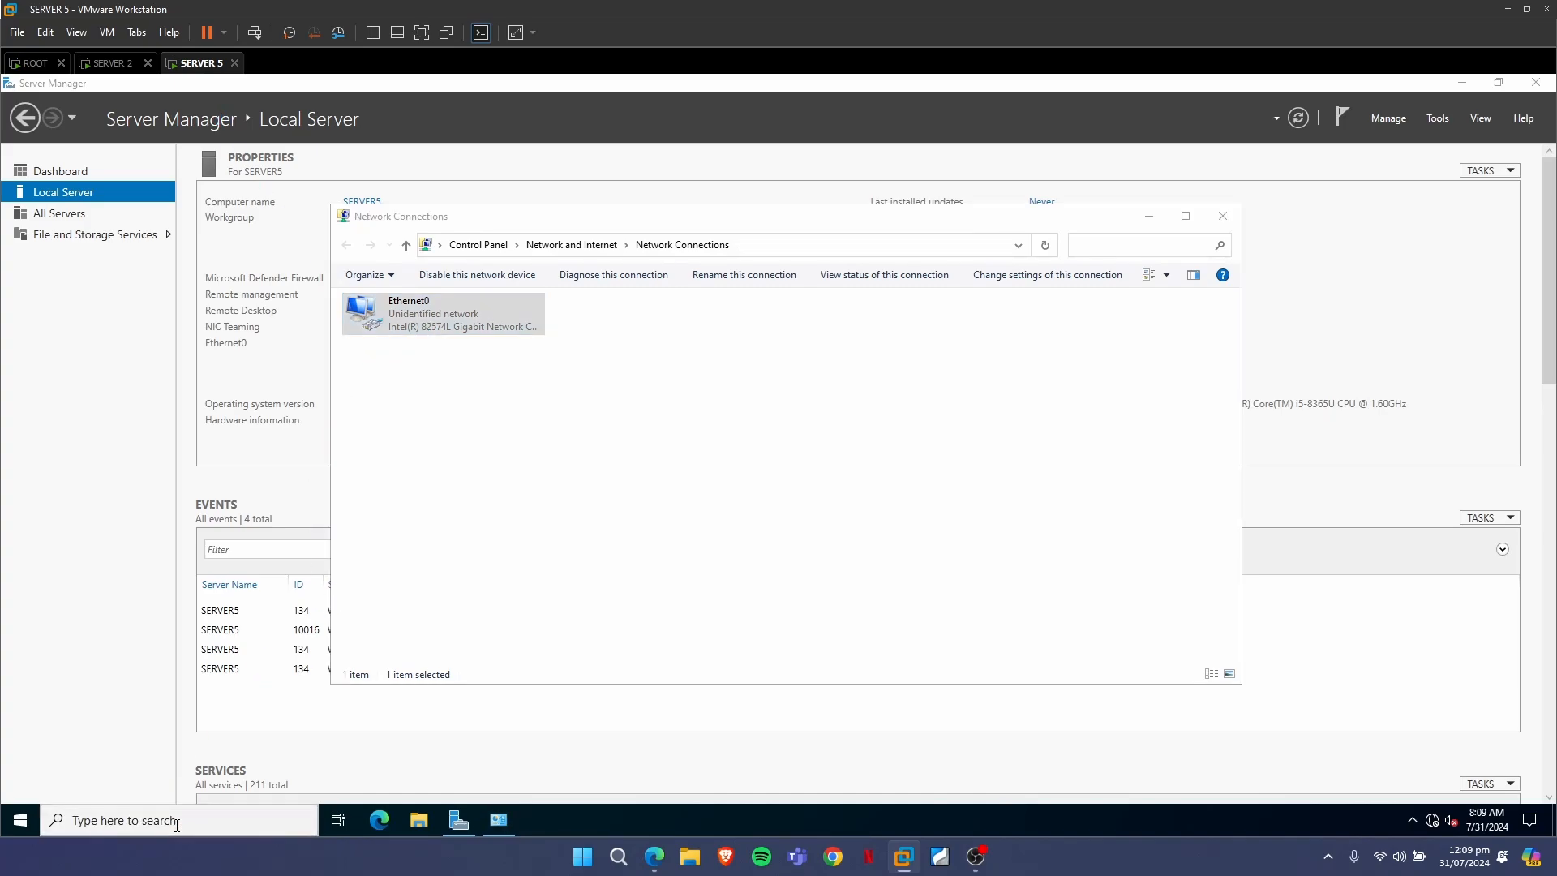
pyautogui.write('cmd')
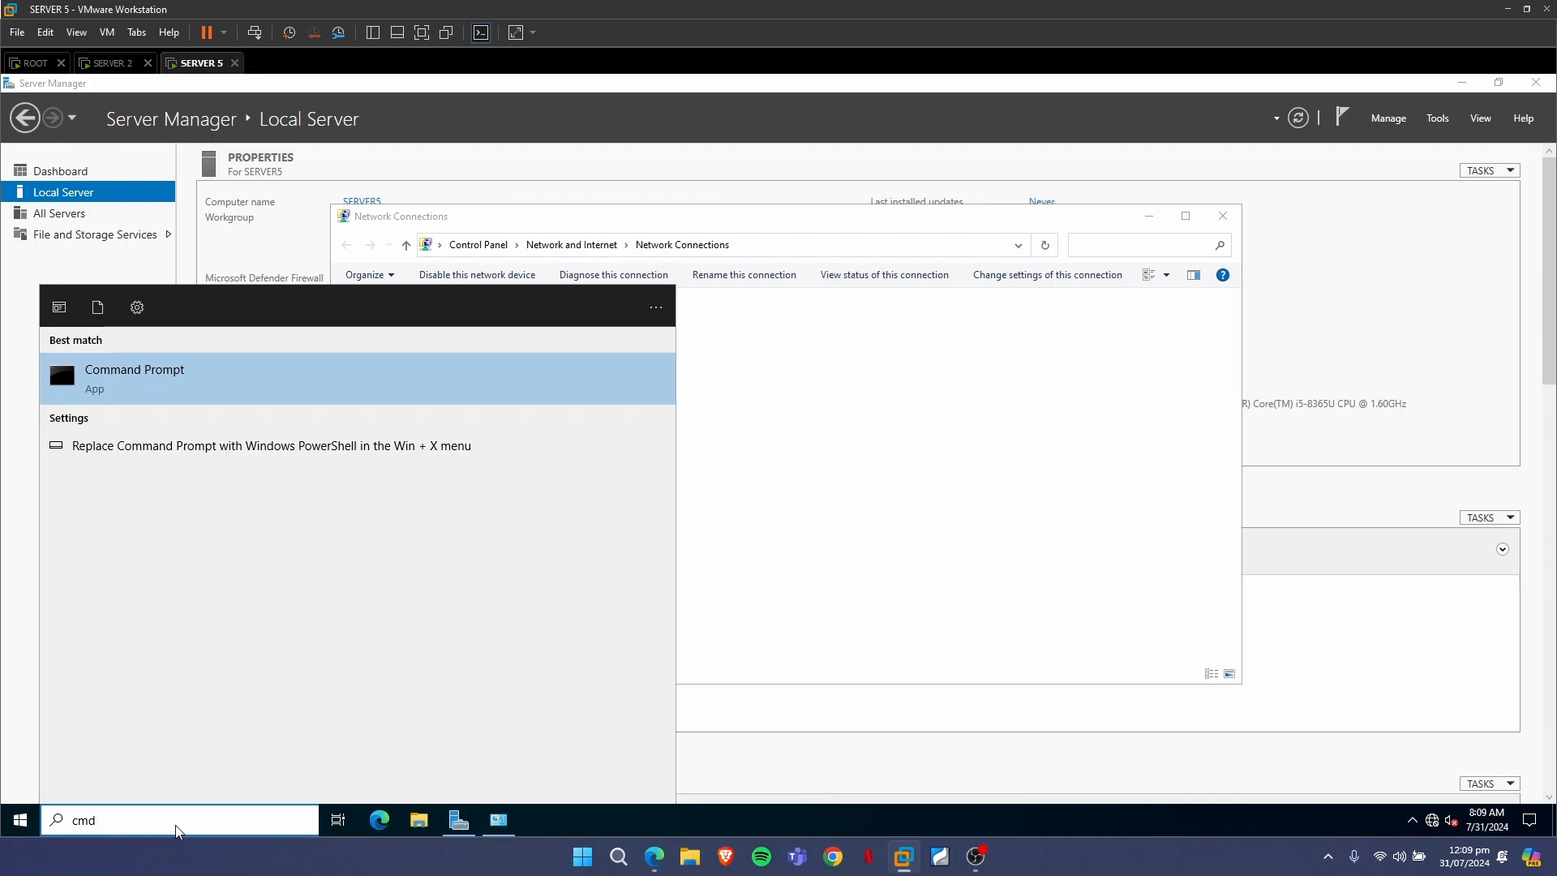
pyautogui.press('Return')
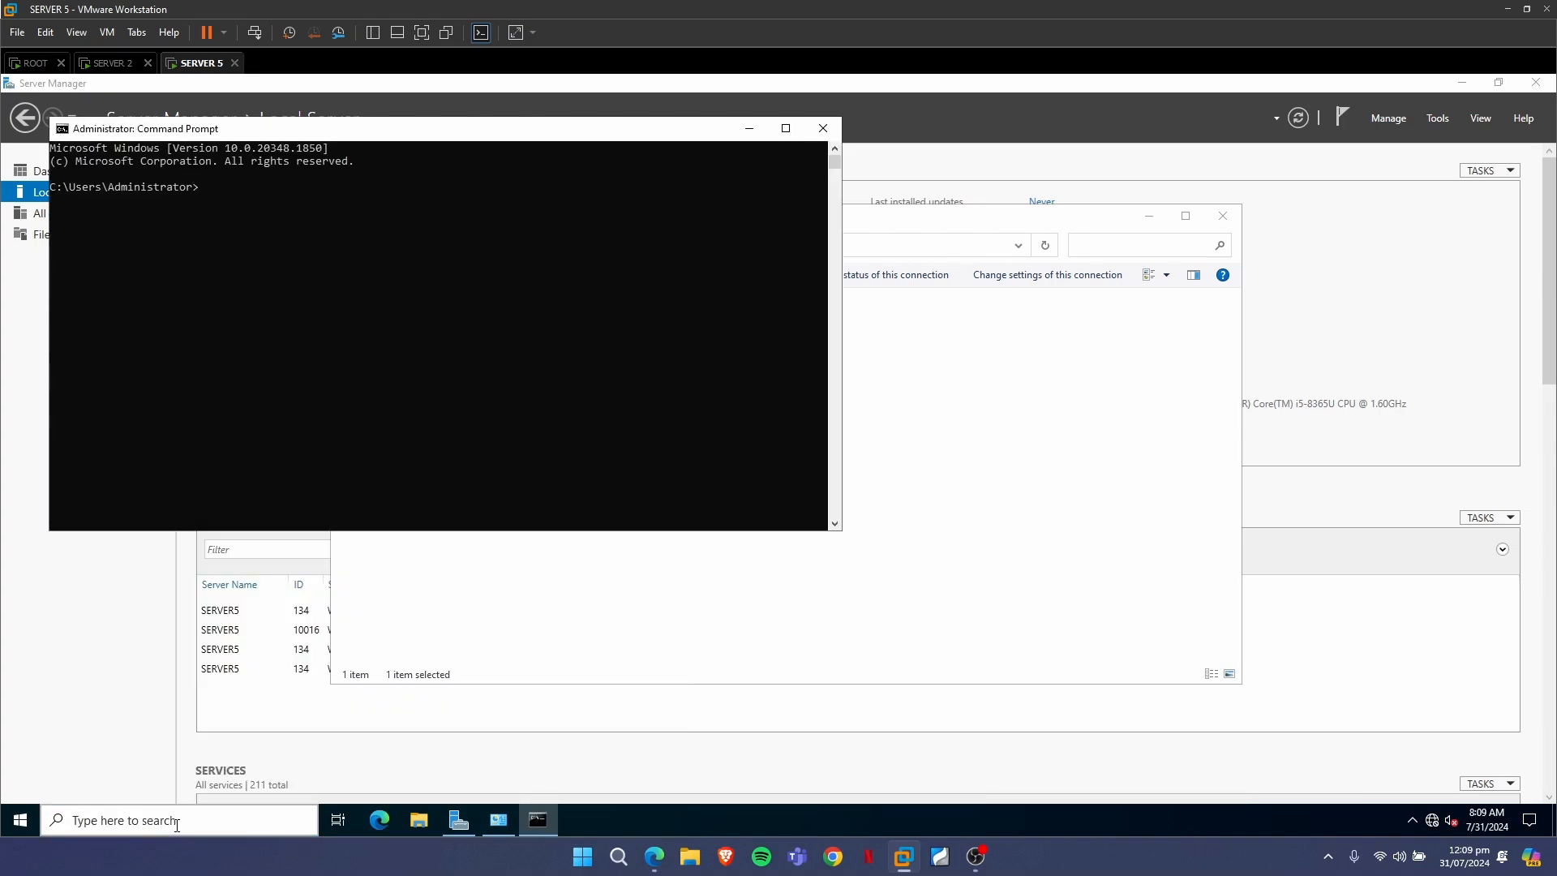
pyautogui.write('ping 10.10.10.250 -t')
pyautogui.press('Return')
# Run "ping 192.168.100.250 -t" in a second Command Prompt on SERVER 5, place it beside the first and return to SERVER 2
pyautogui.click(177, 823)
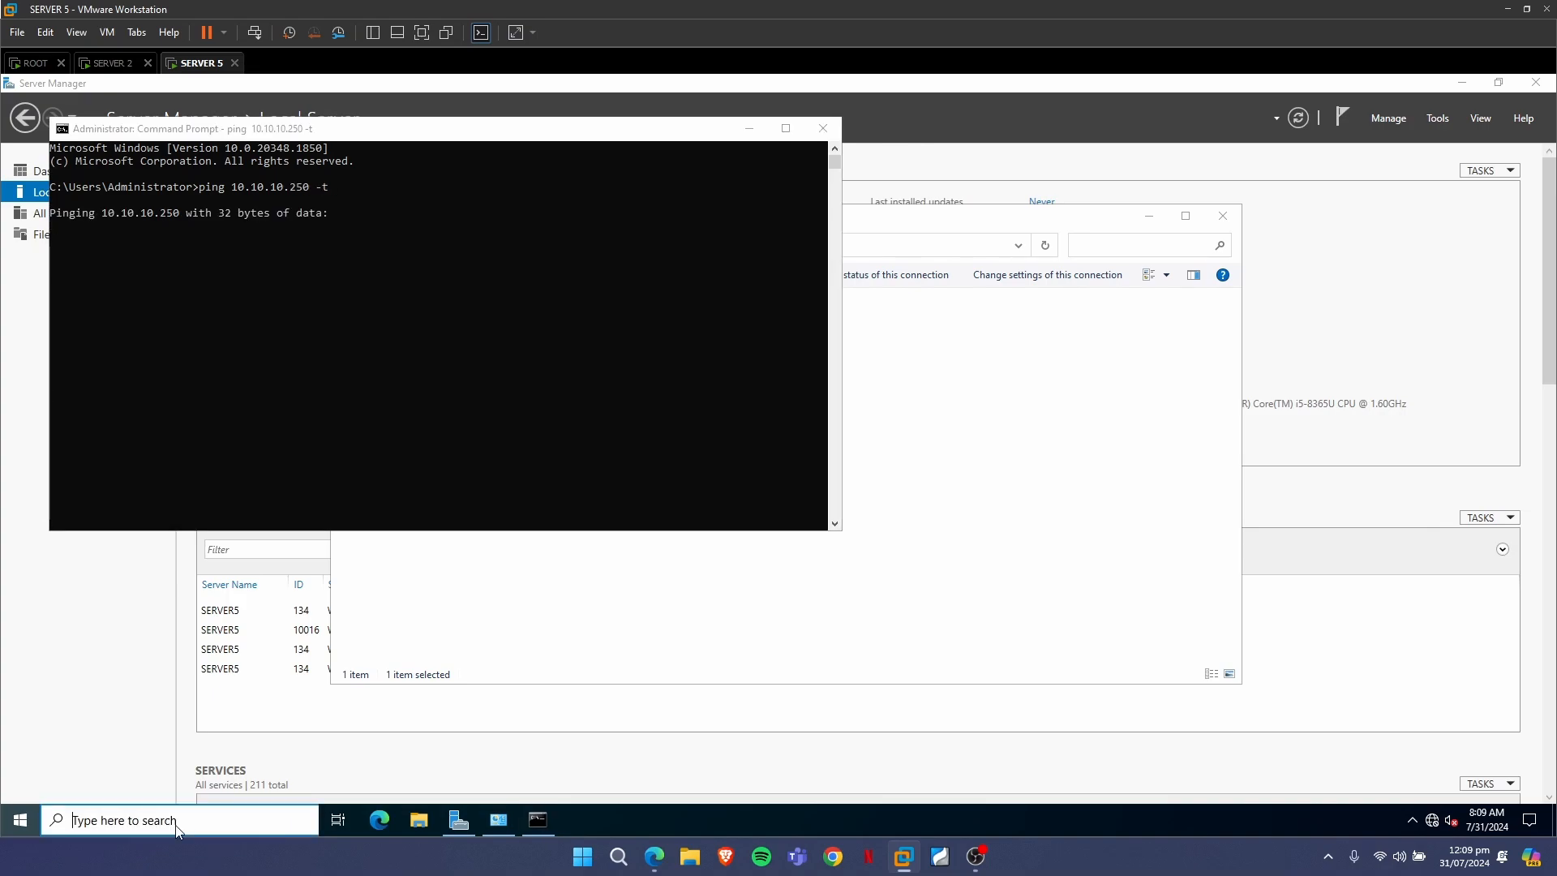
pyautogui.write('cmd')
pyautogui.press('Return')
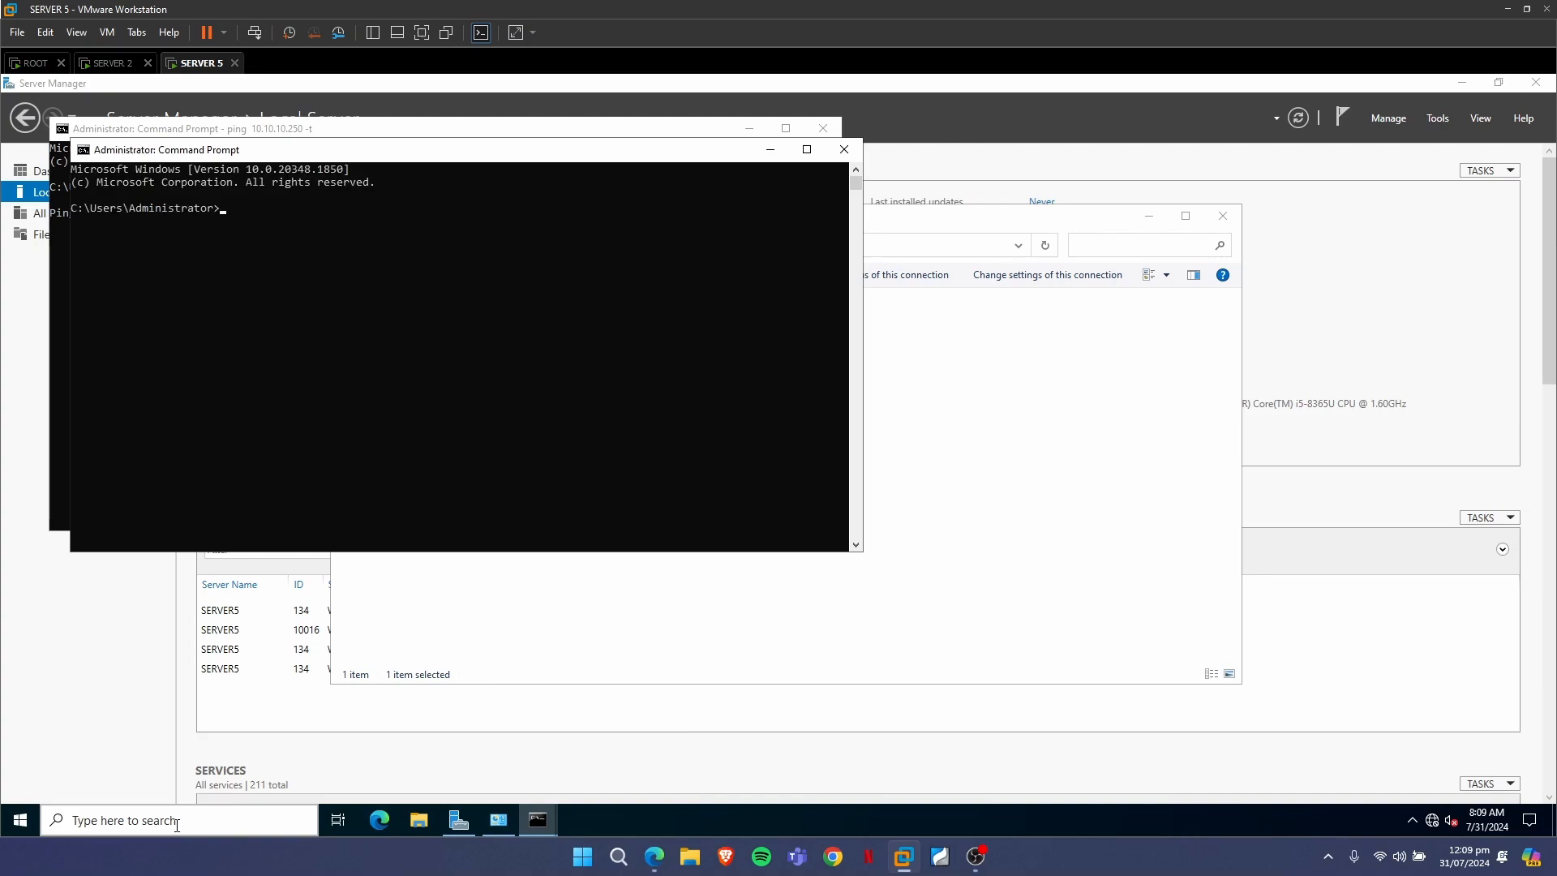
pyautogui.write('ping 192.168.100.250 -t')
pyautogui.press('Return')
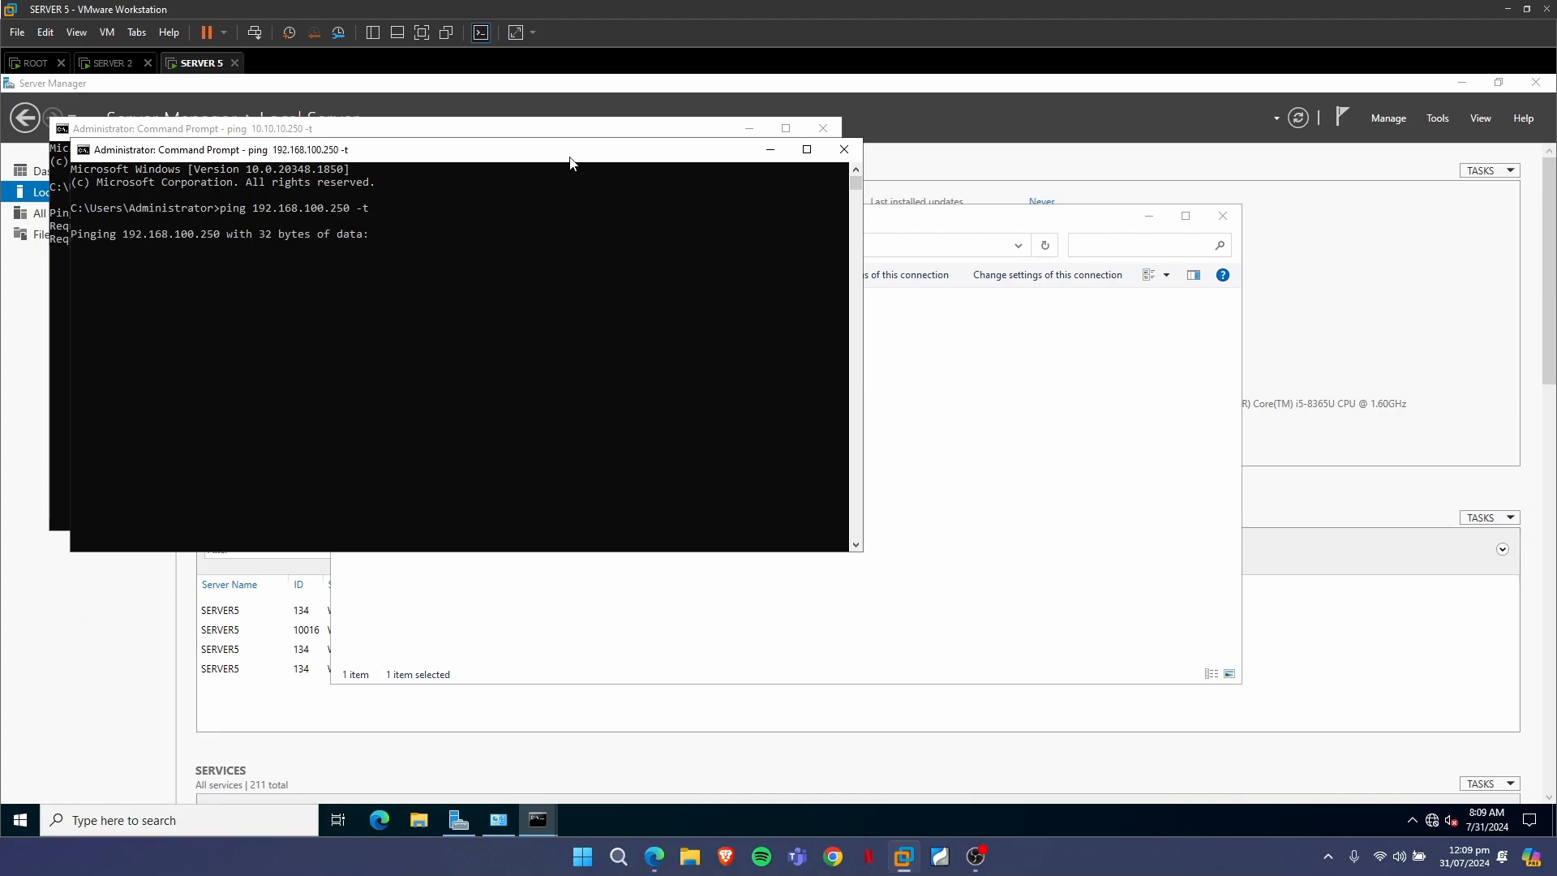
pyautogui.moveTo(569, 159); pyautogui.dragTo(1123, 154)
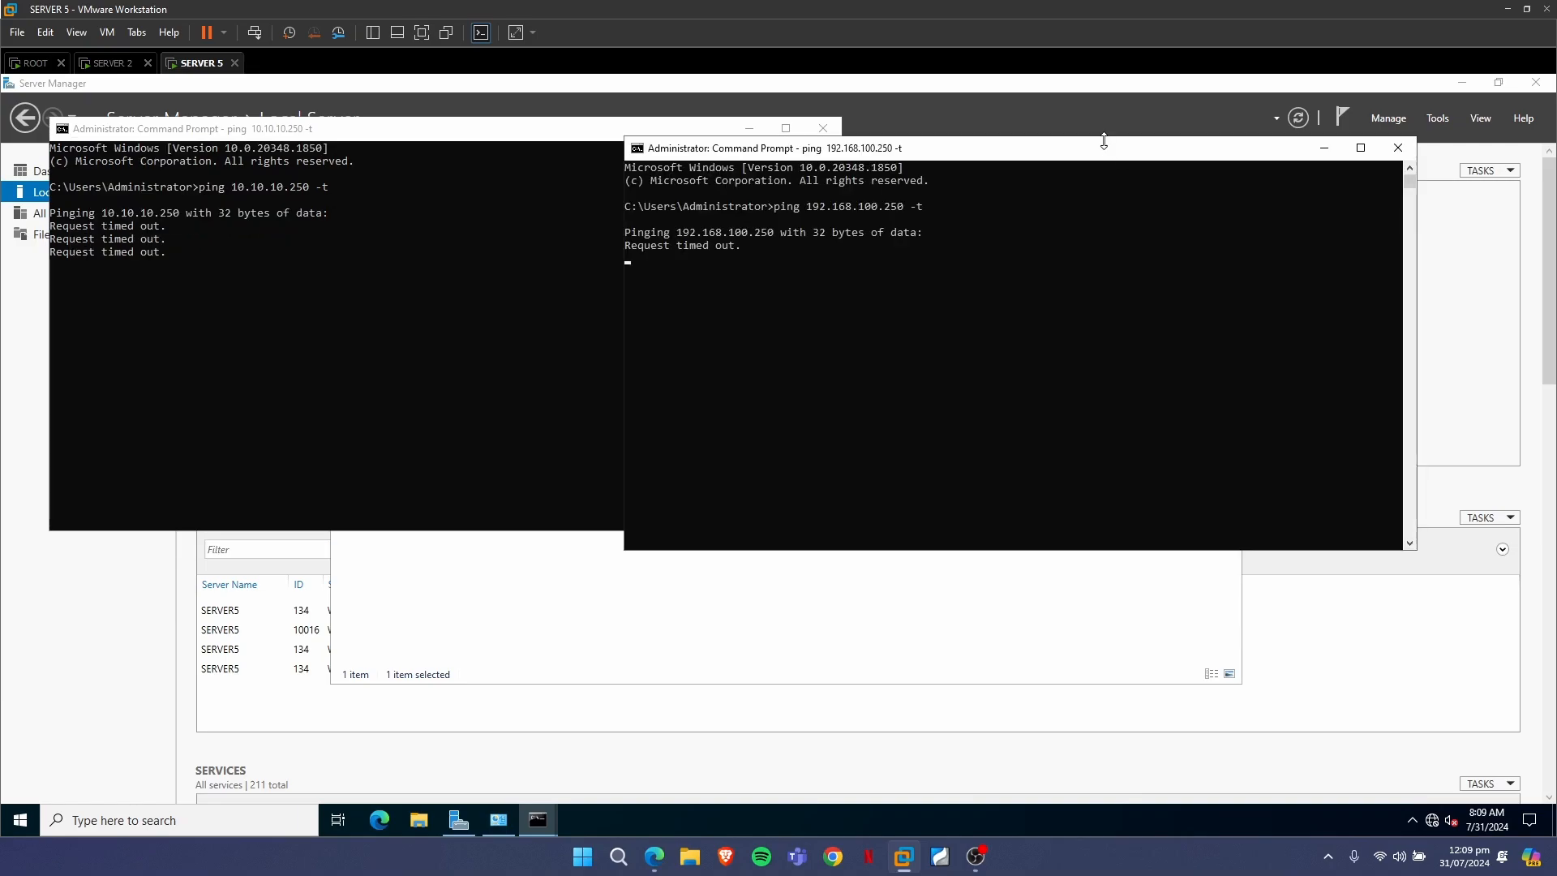
pyautogui.click(122, 67)
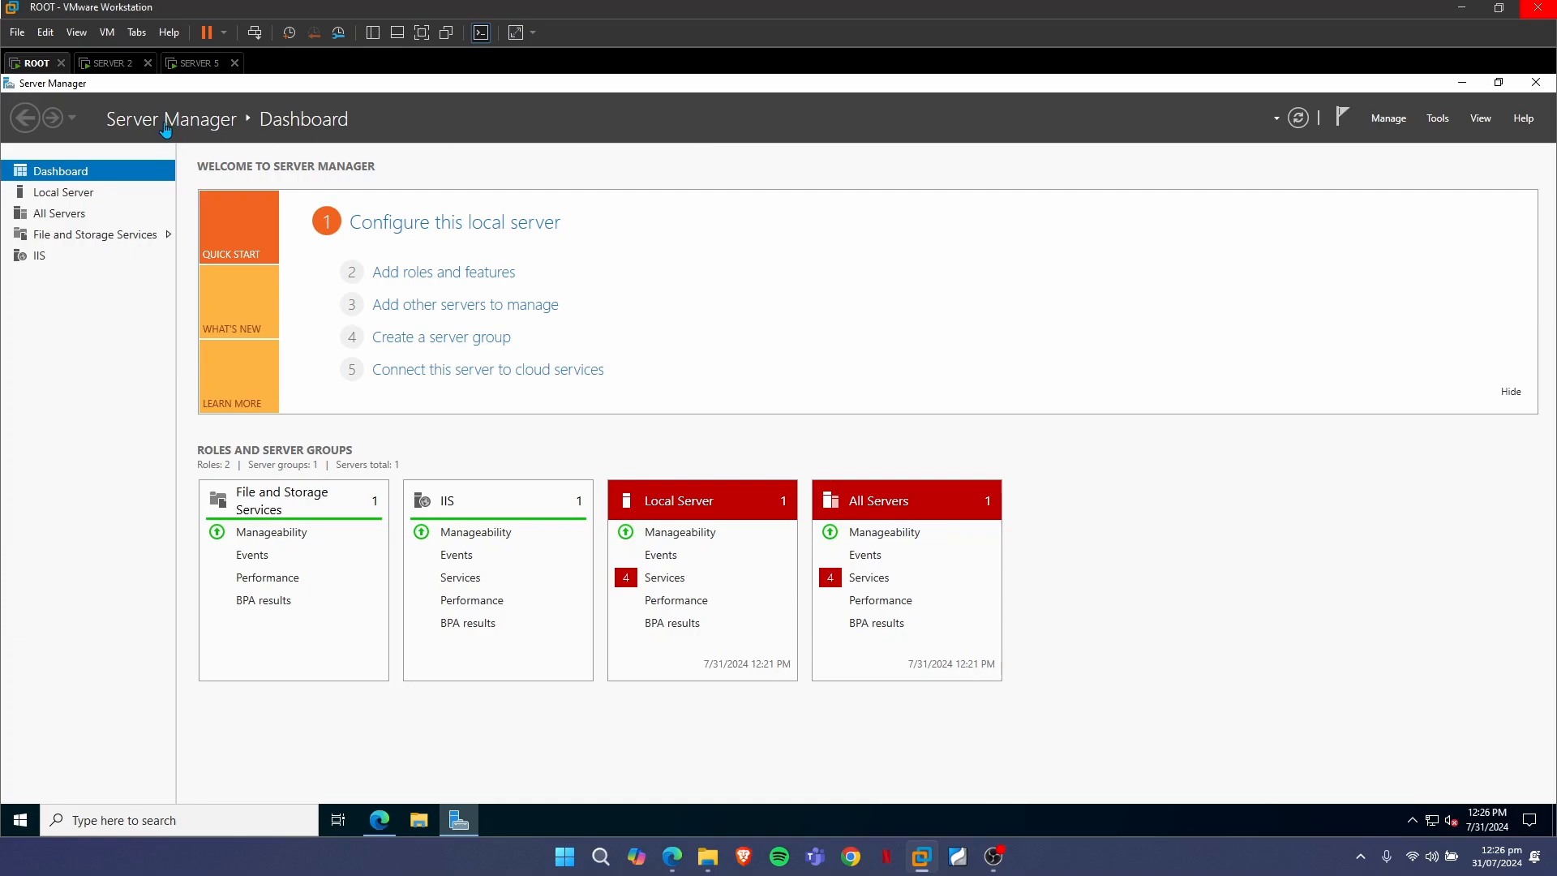
# Close Server Manager on ROOT and launch it again
pyautogui.click(1535, 82)
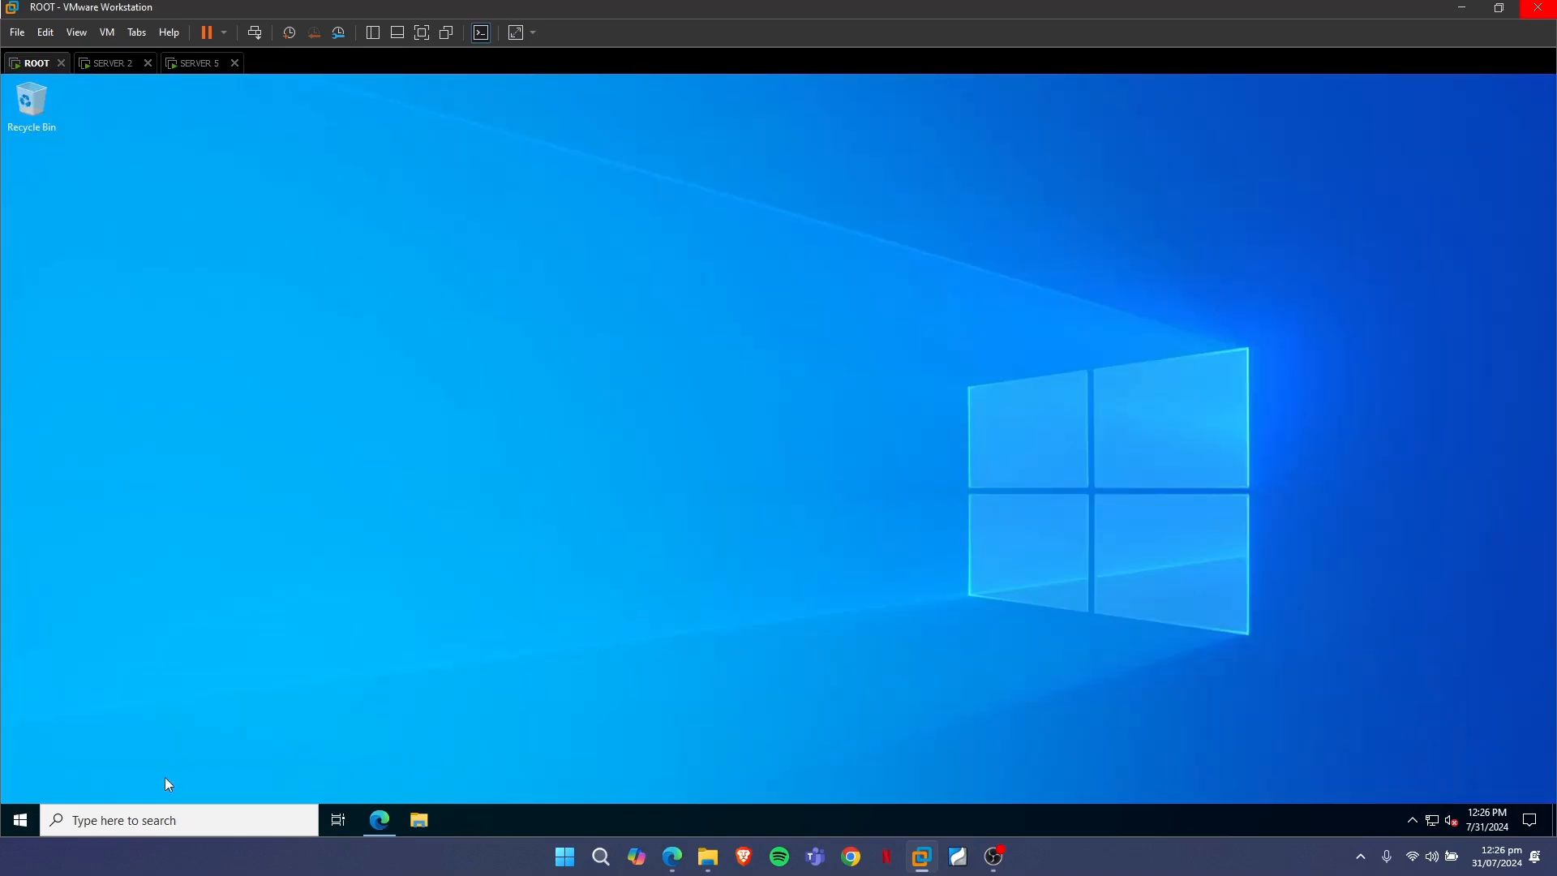
pyautogui.click(31, 823)
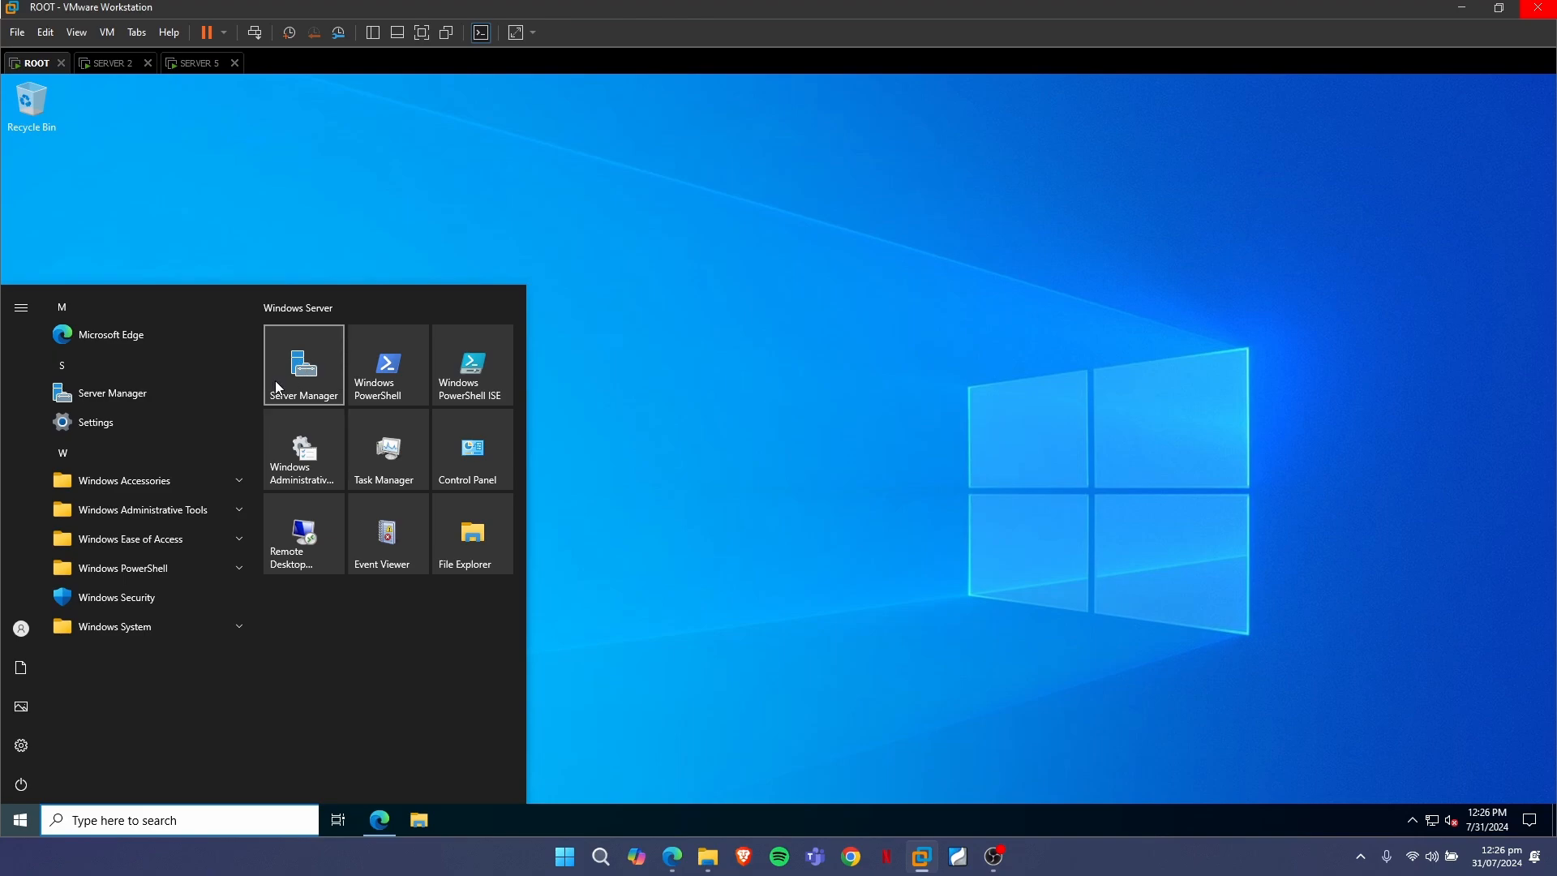
pyautogui.click(300, 380)
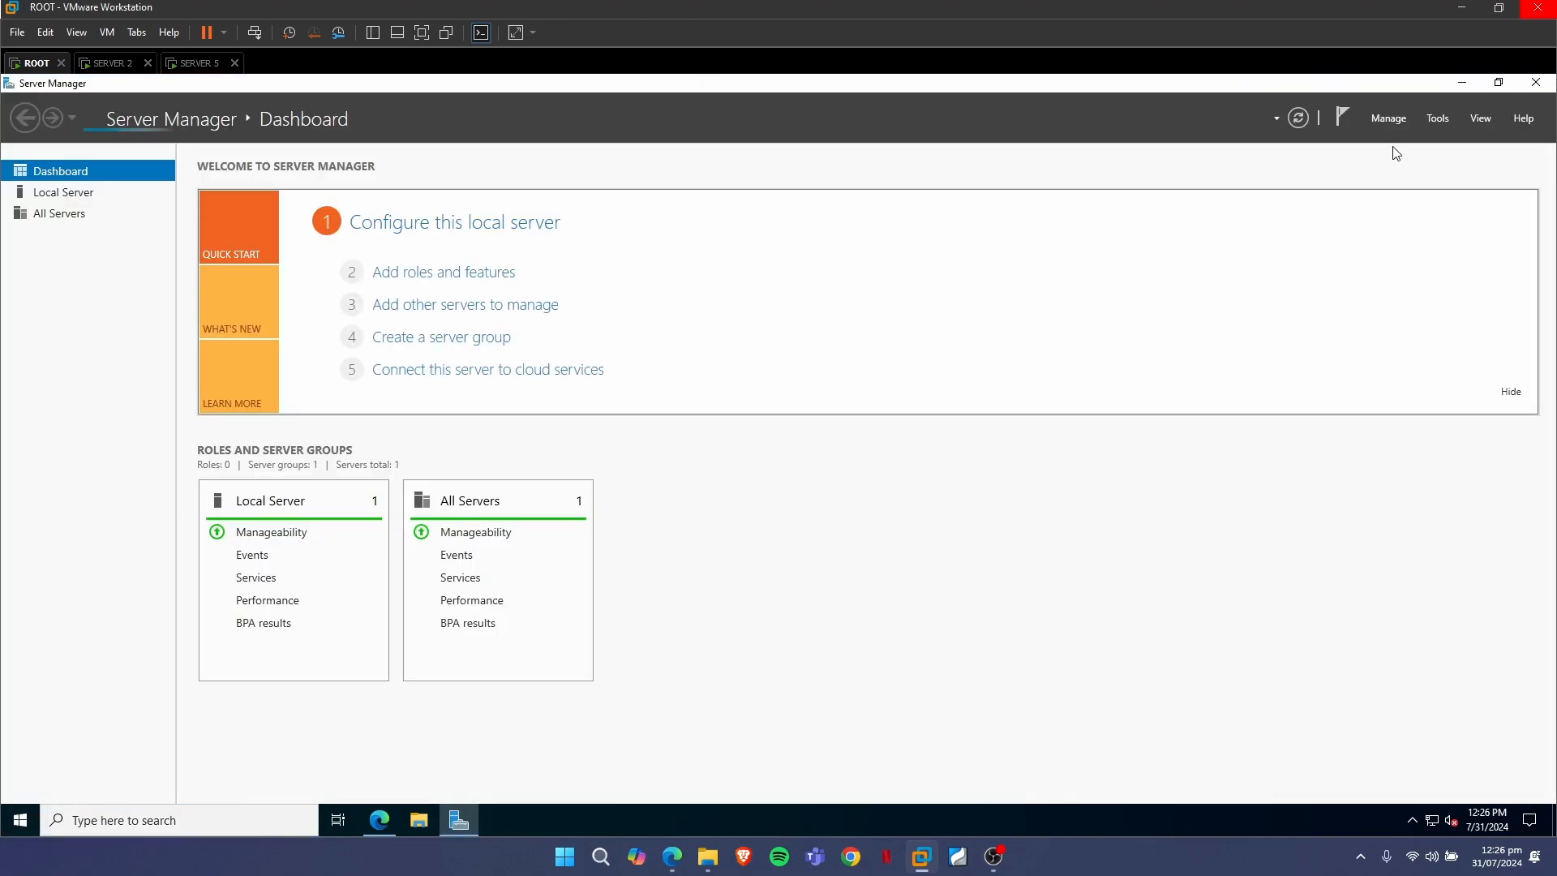
pyautogui.click(1335, 86)
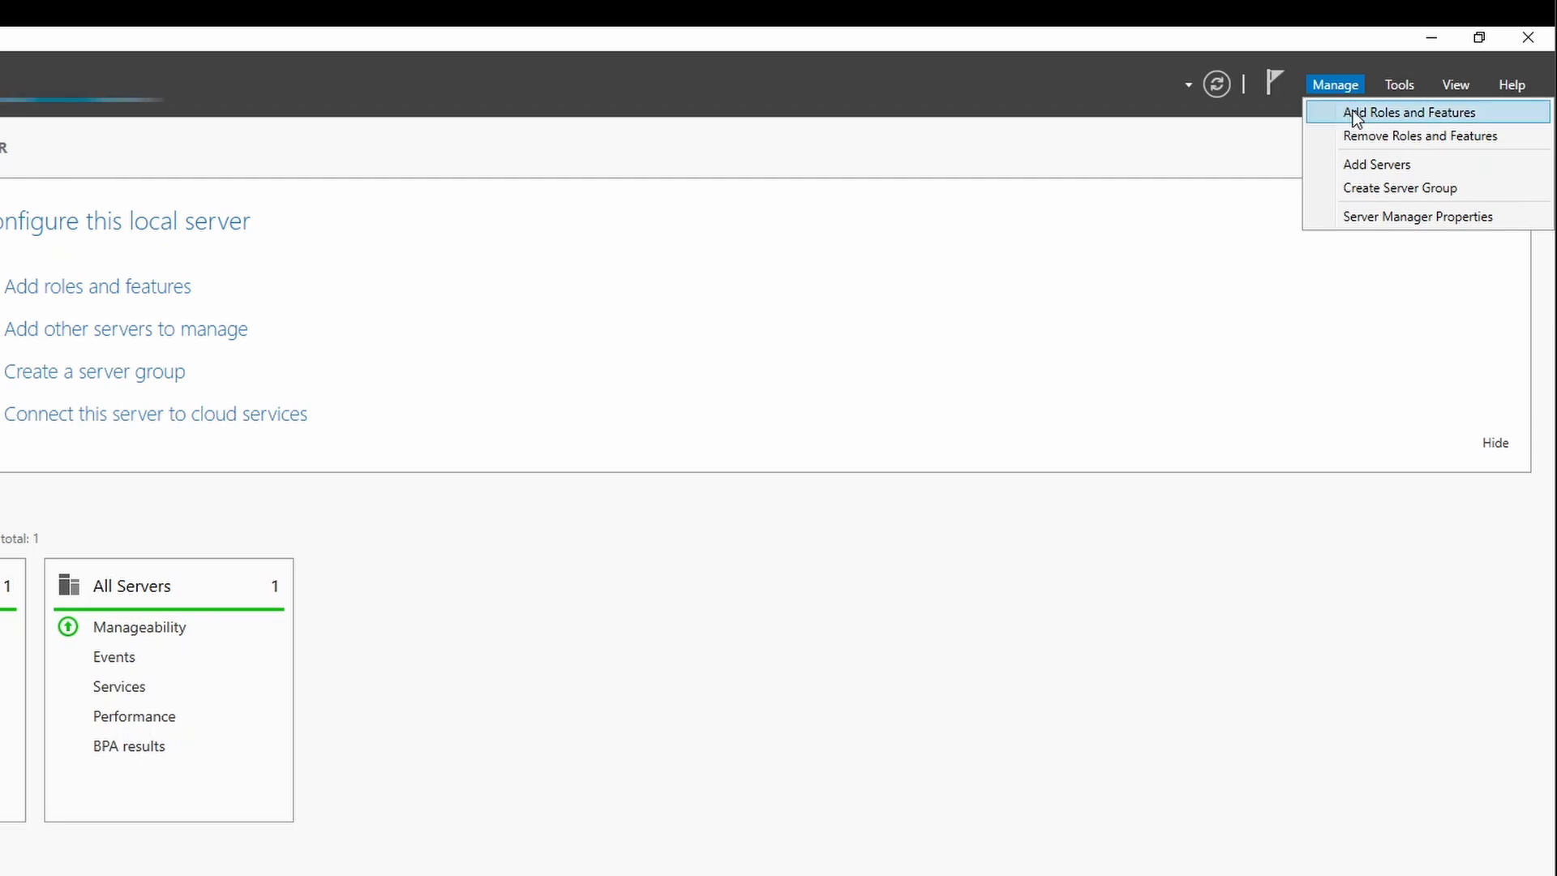
pyautogui.click(1352, 114)
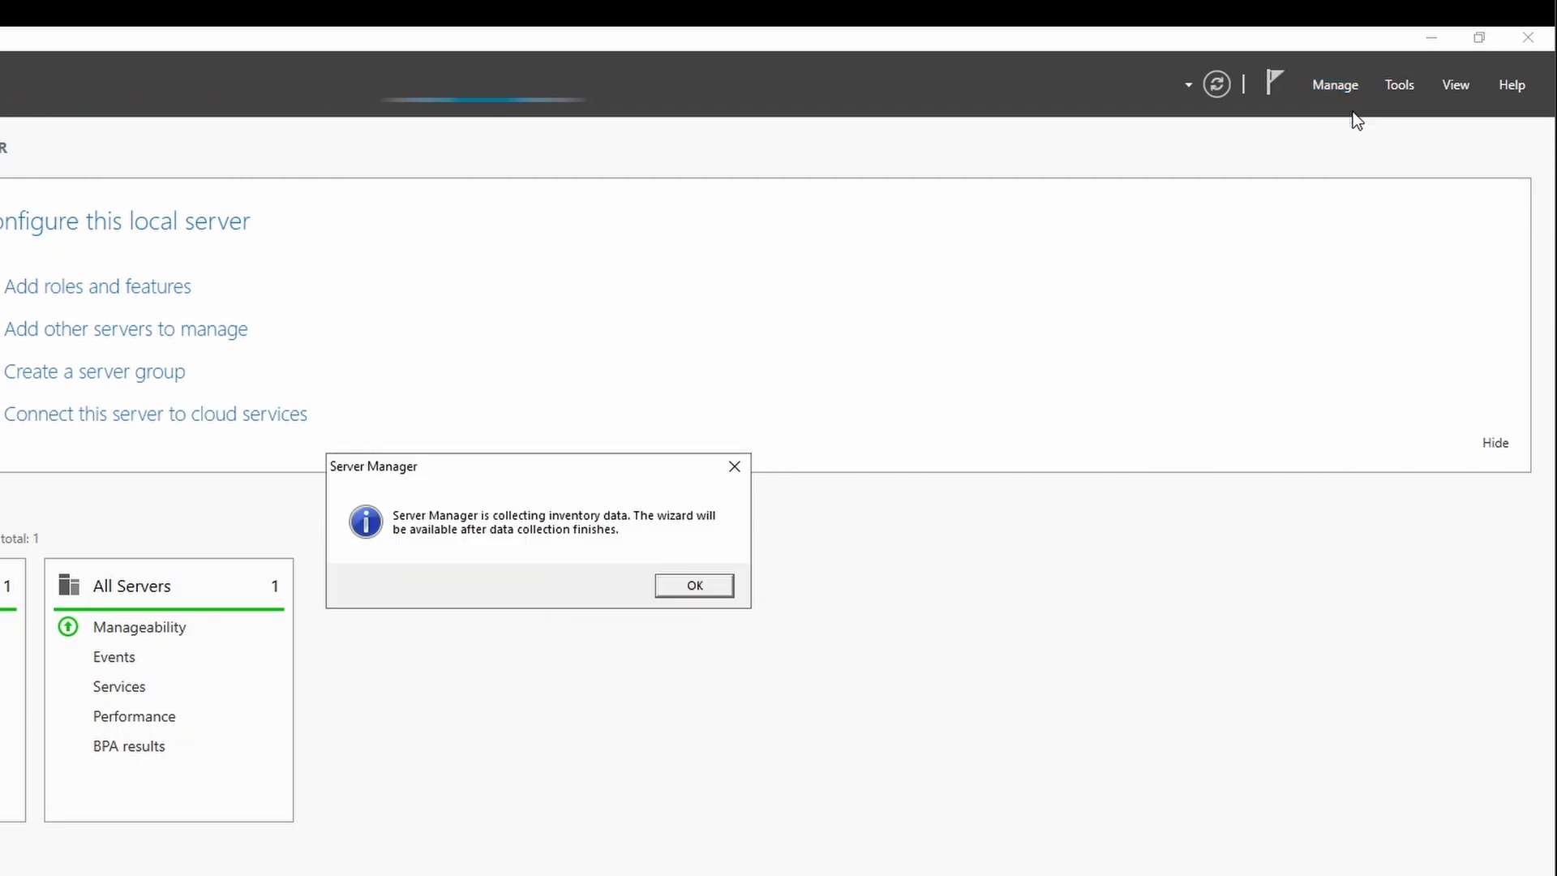
pyautogui.click(707, 581)
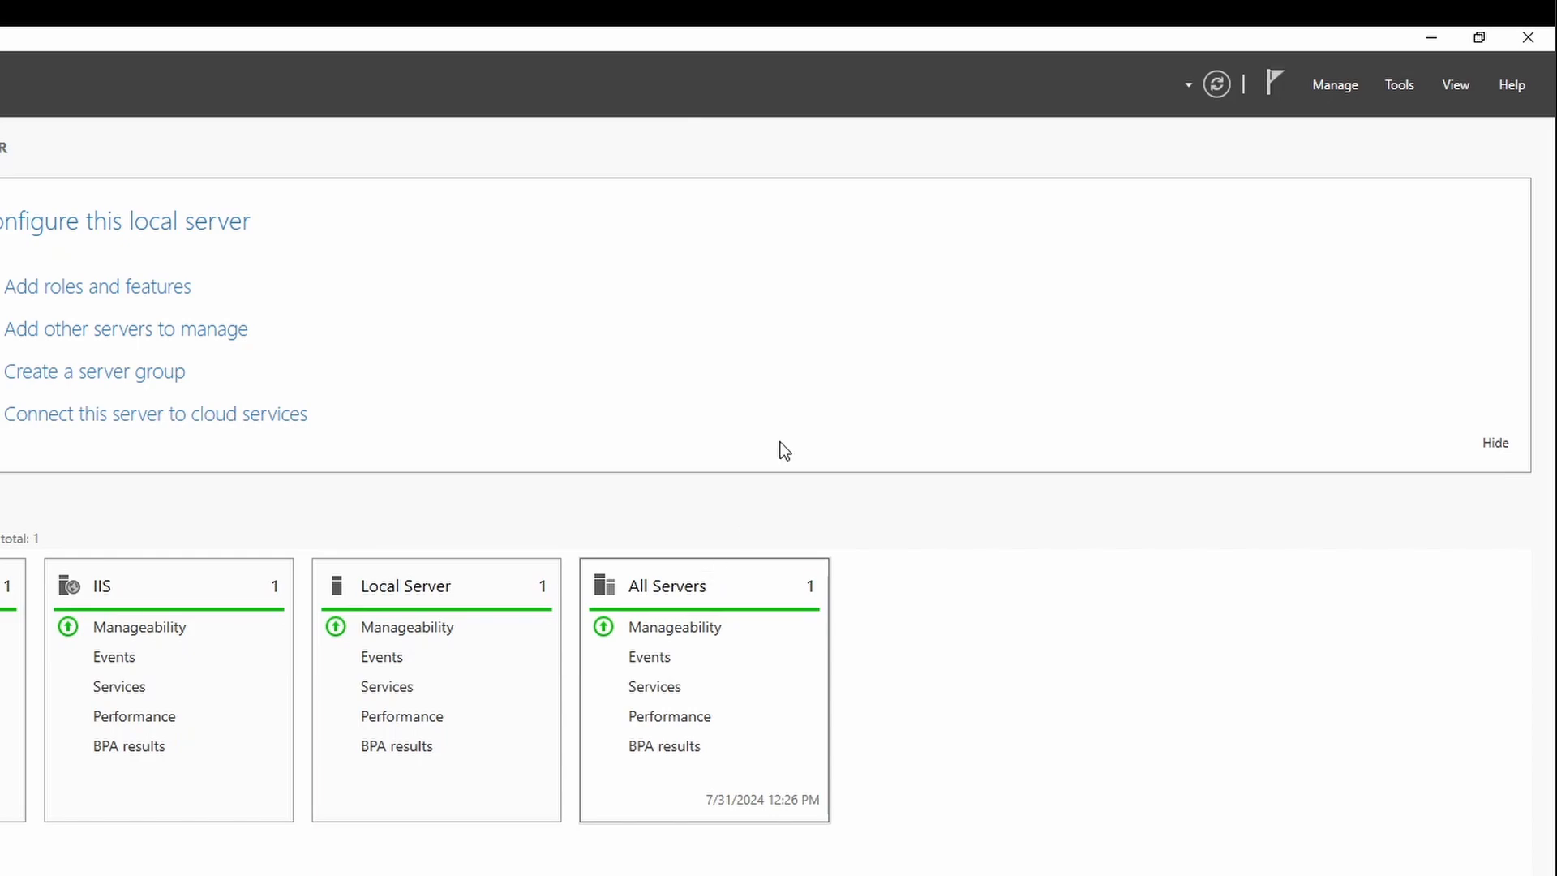
# Start adding roles on ROOT with a role-based or feature-based installation and select the Remote Access role
pyautogui.click(1334, 86)
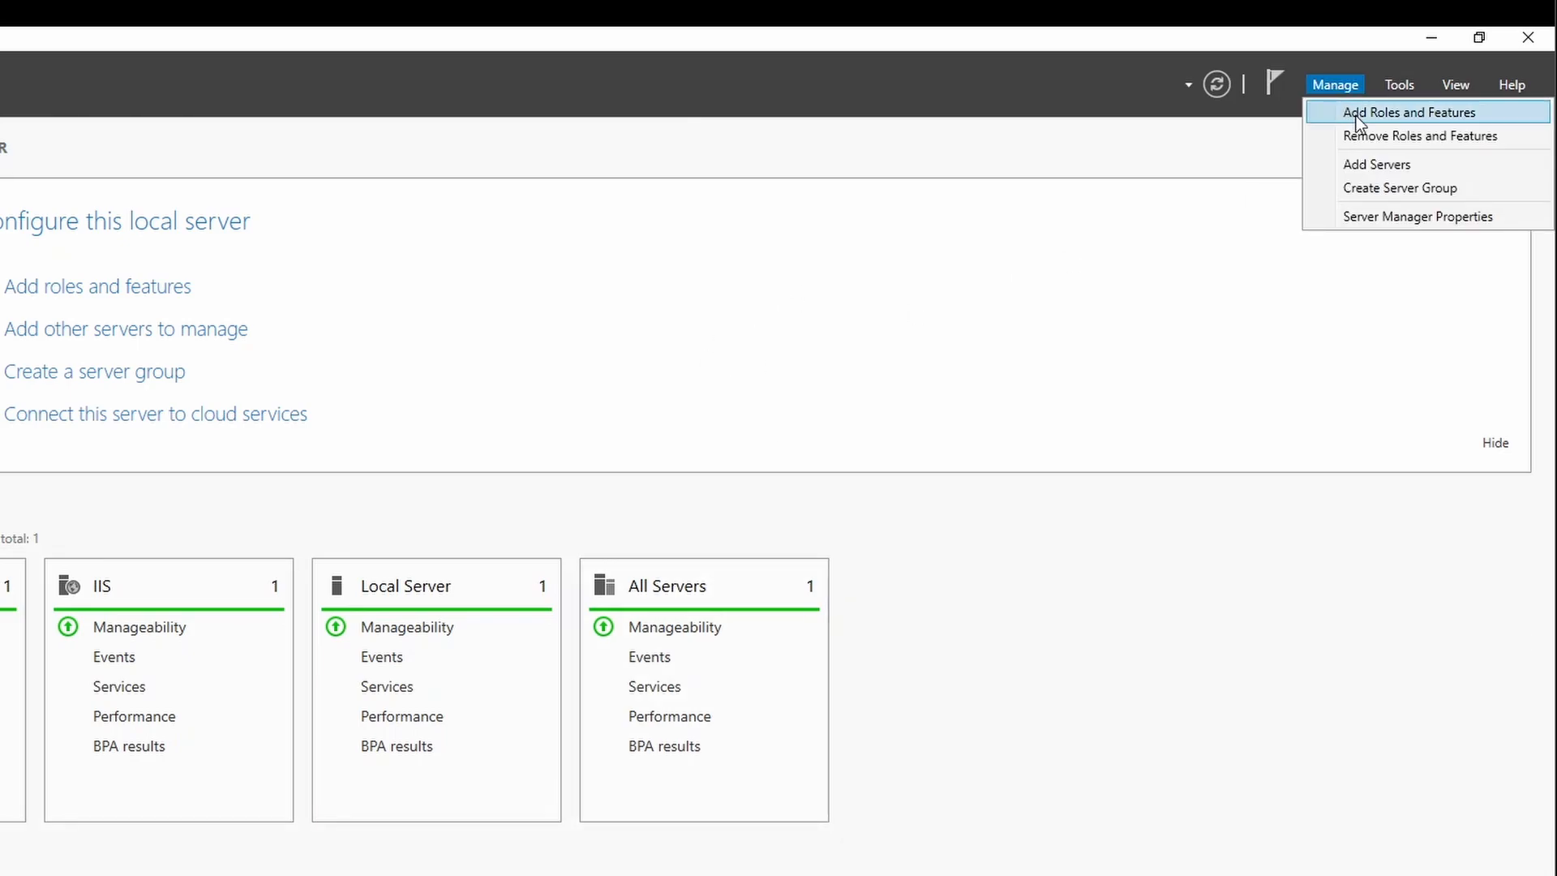
pyautogui.click(1356, 115)
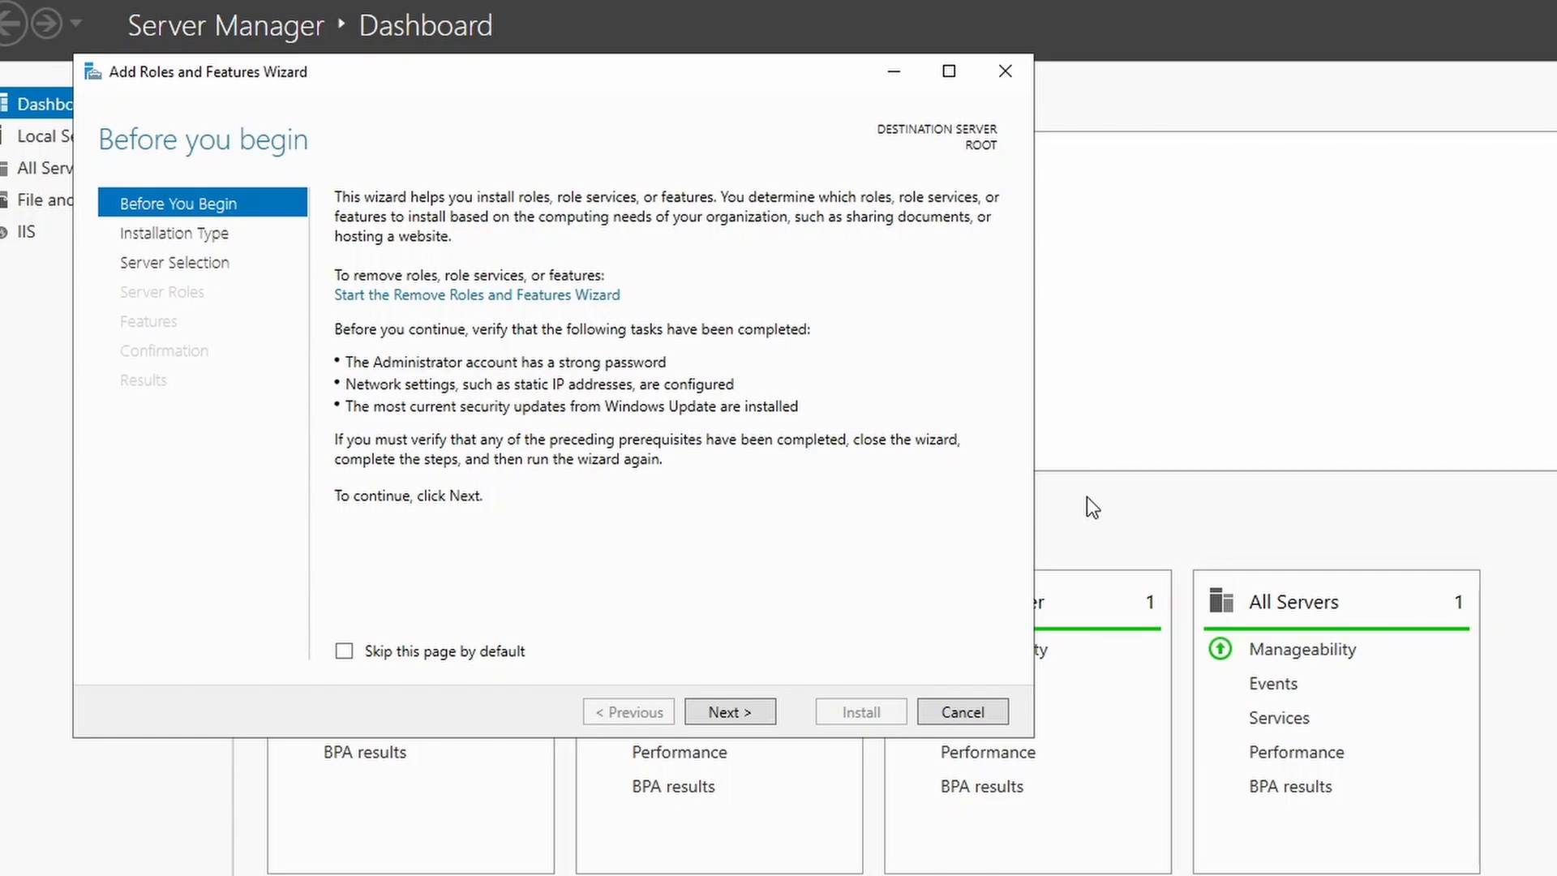
pyautogui.click(705, 710)
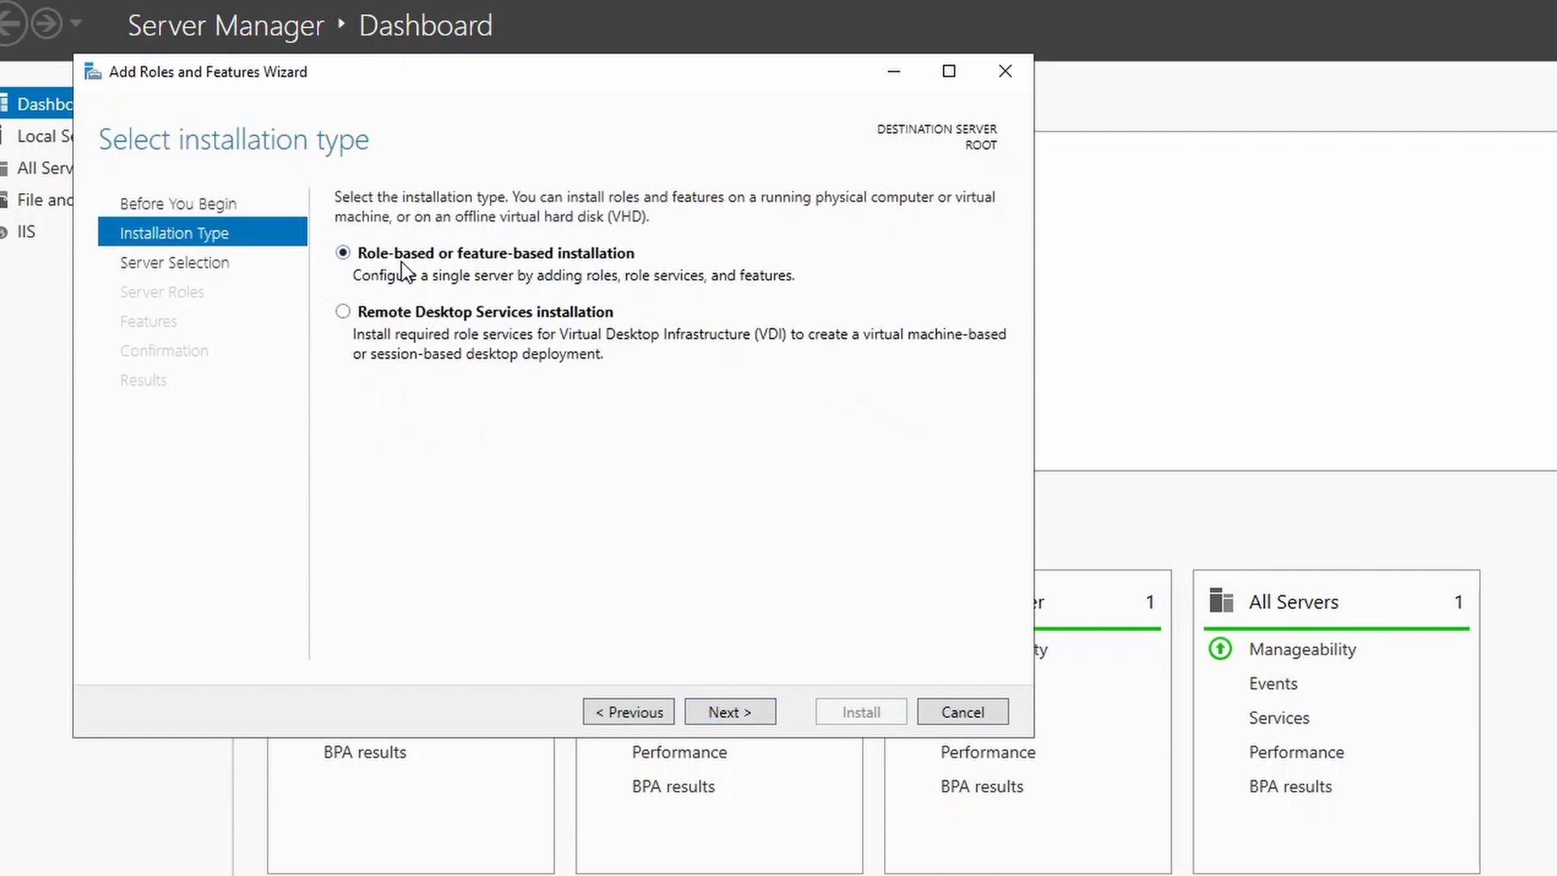
pyautogui.click(750, 715)
pyautogui.click(748, 714)
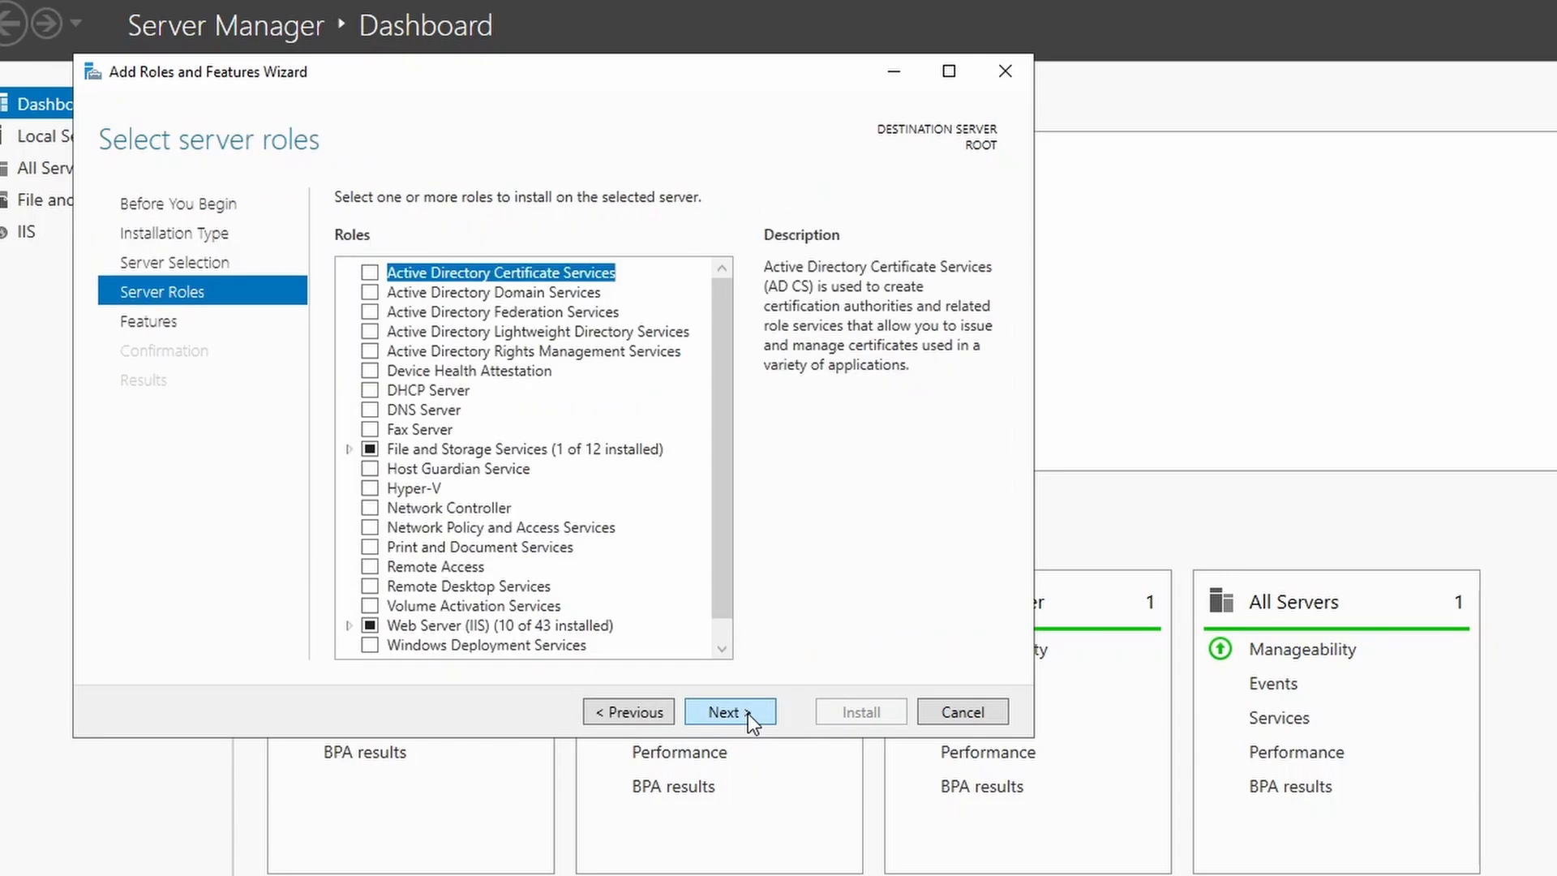
pyautogui.click(377, 567)
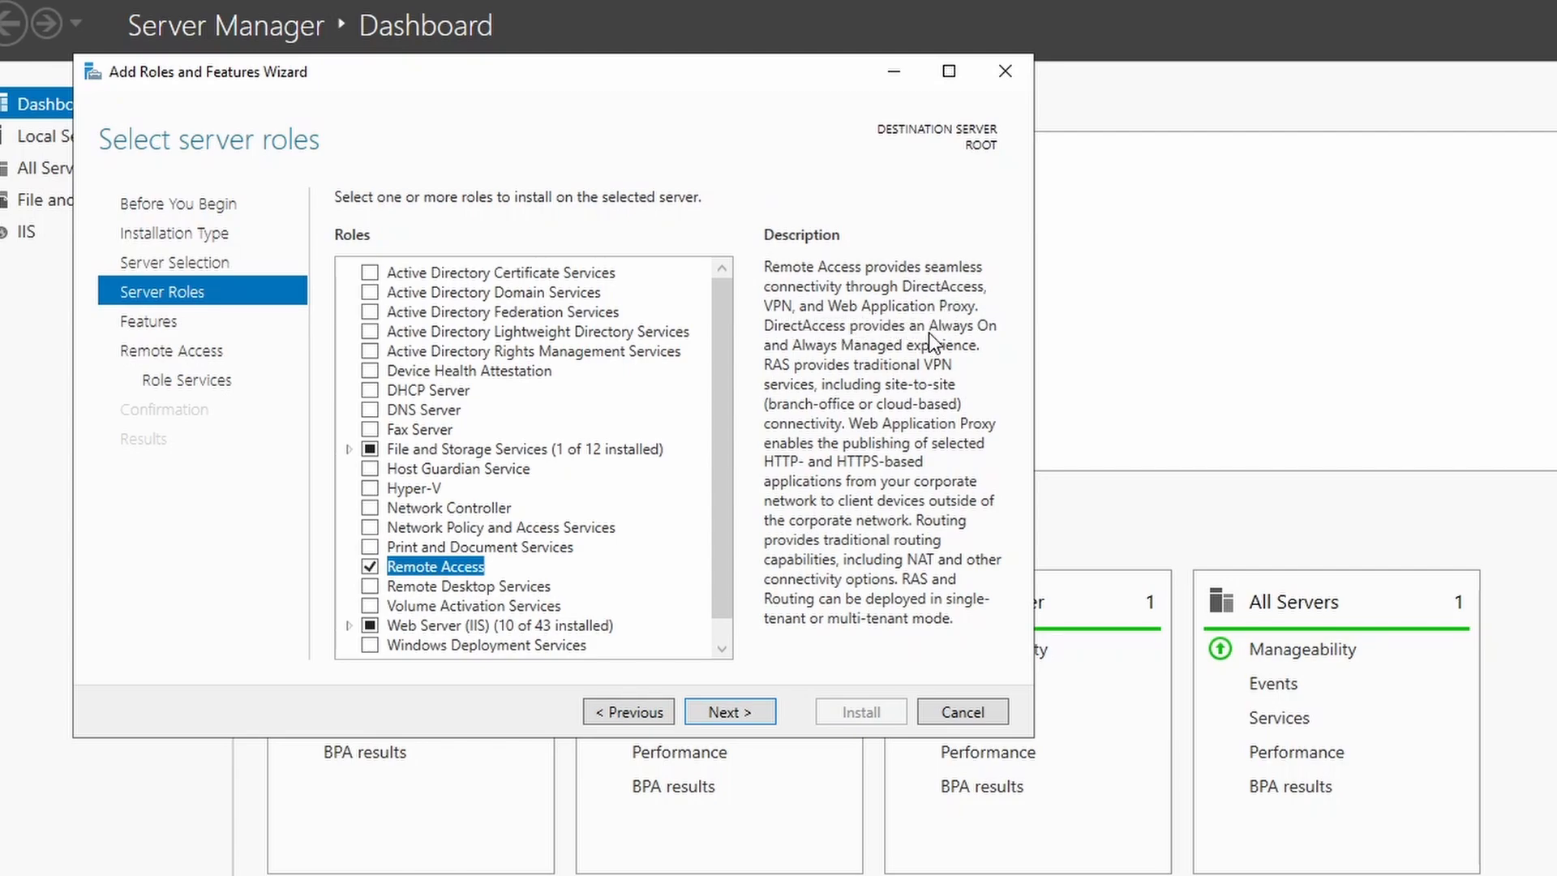
pyautogui.click(733, 712)
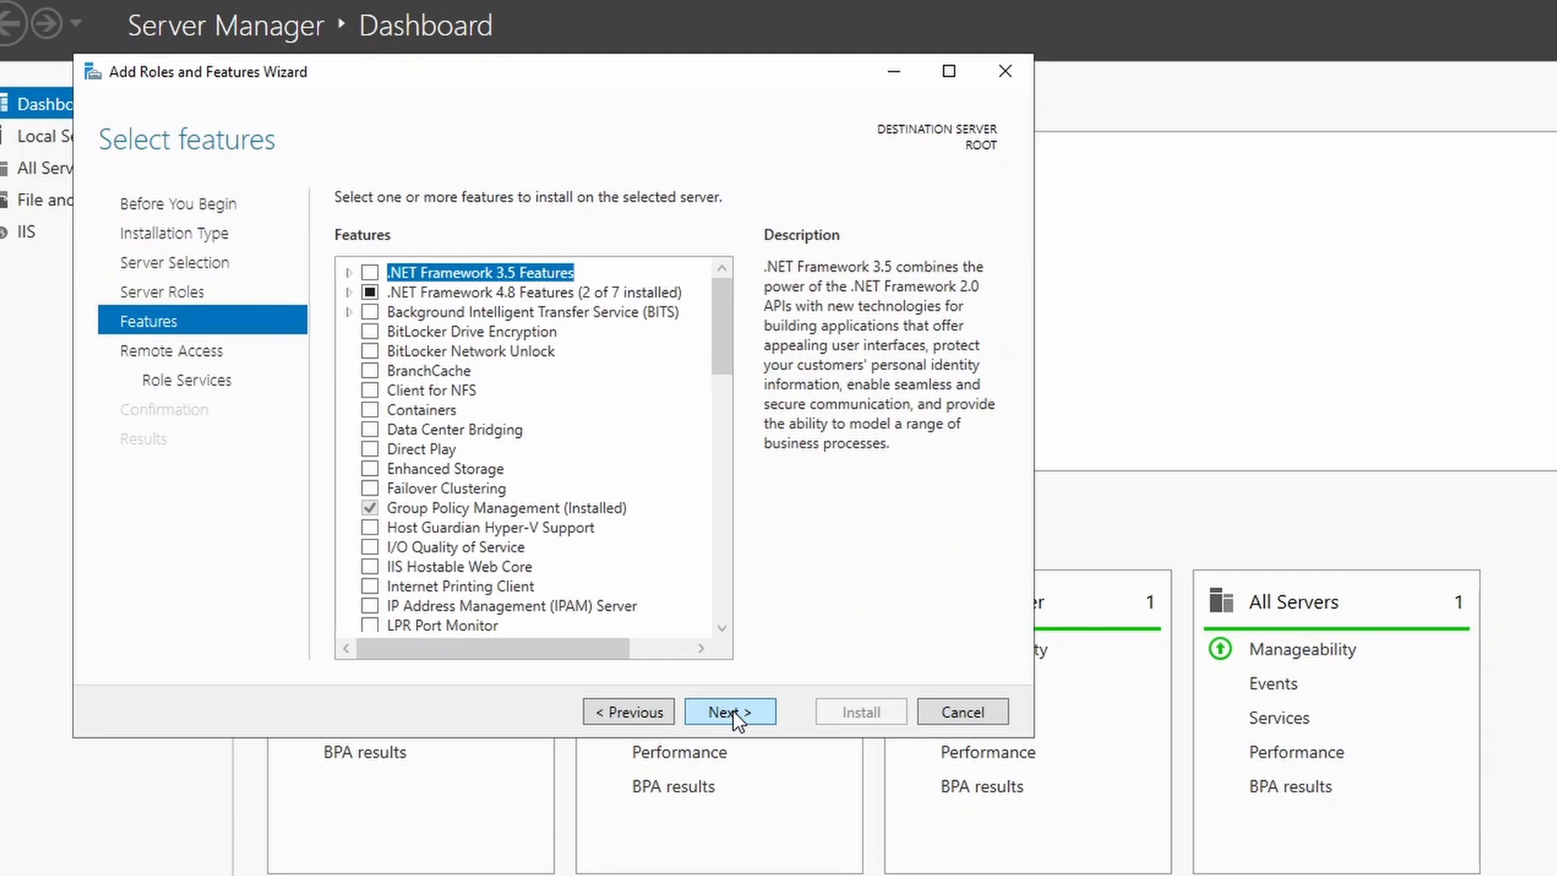
# Keep the default features, add the Routing role service with its required features and management tools, and install the selection
pyautogui.click(733, 712)
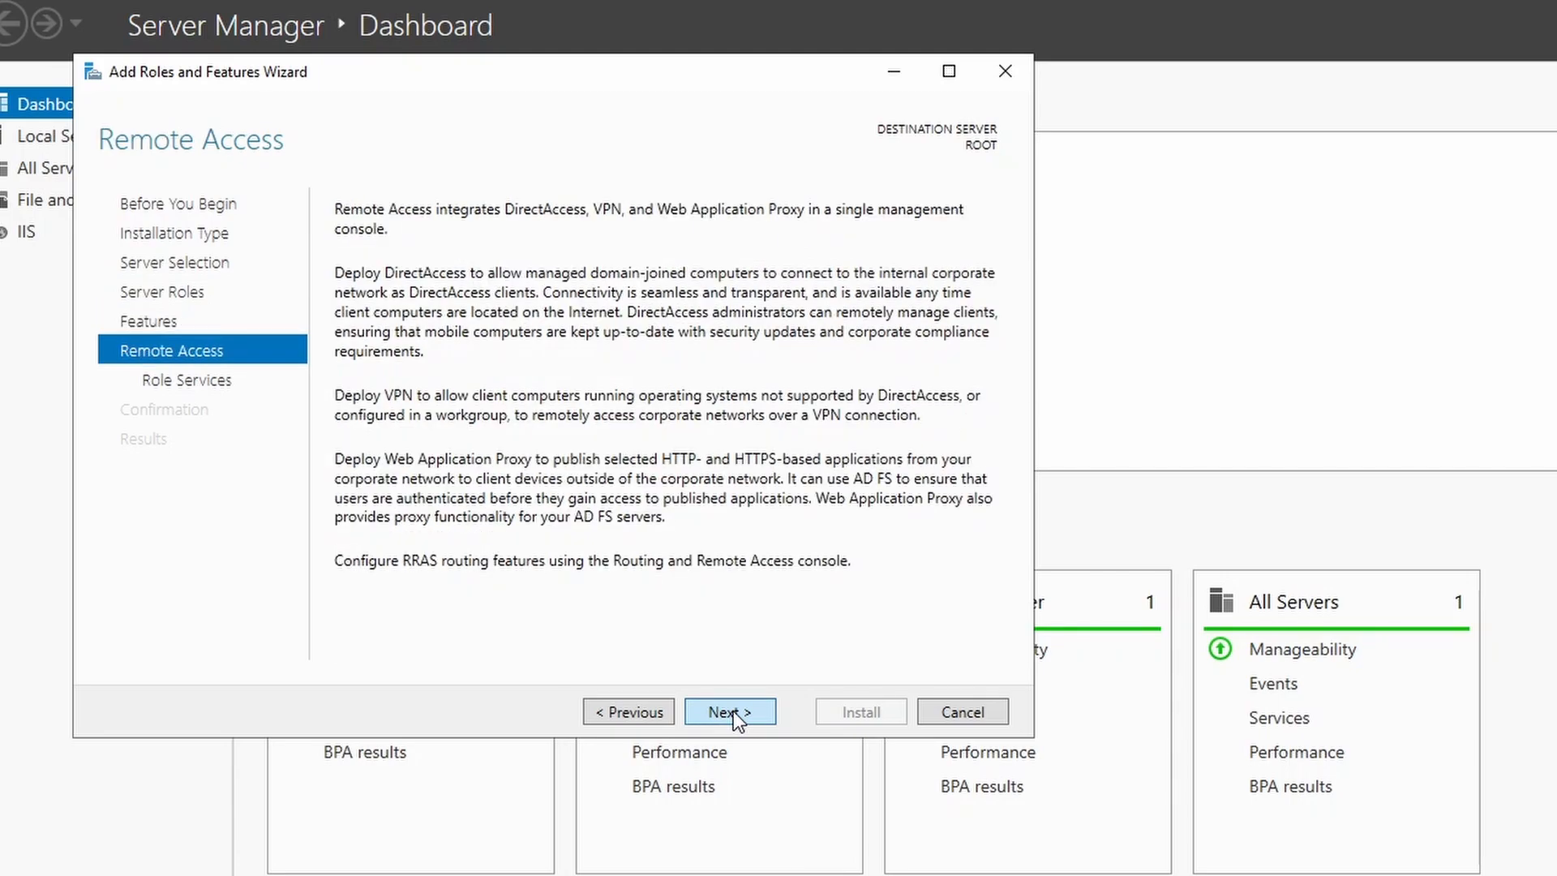
pyautogui.click(733, 711)
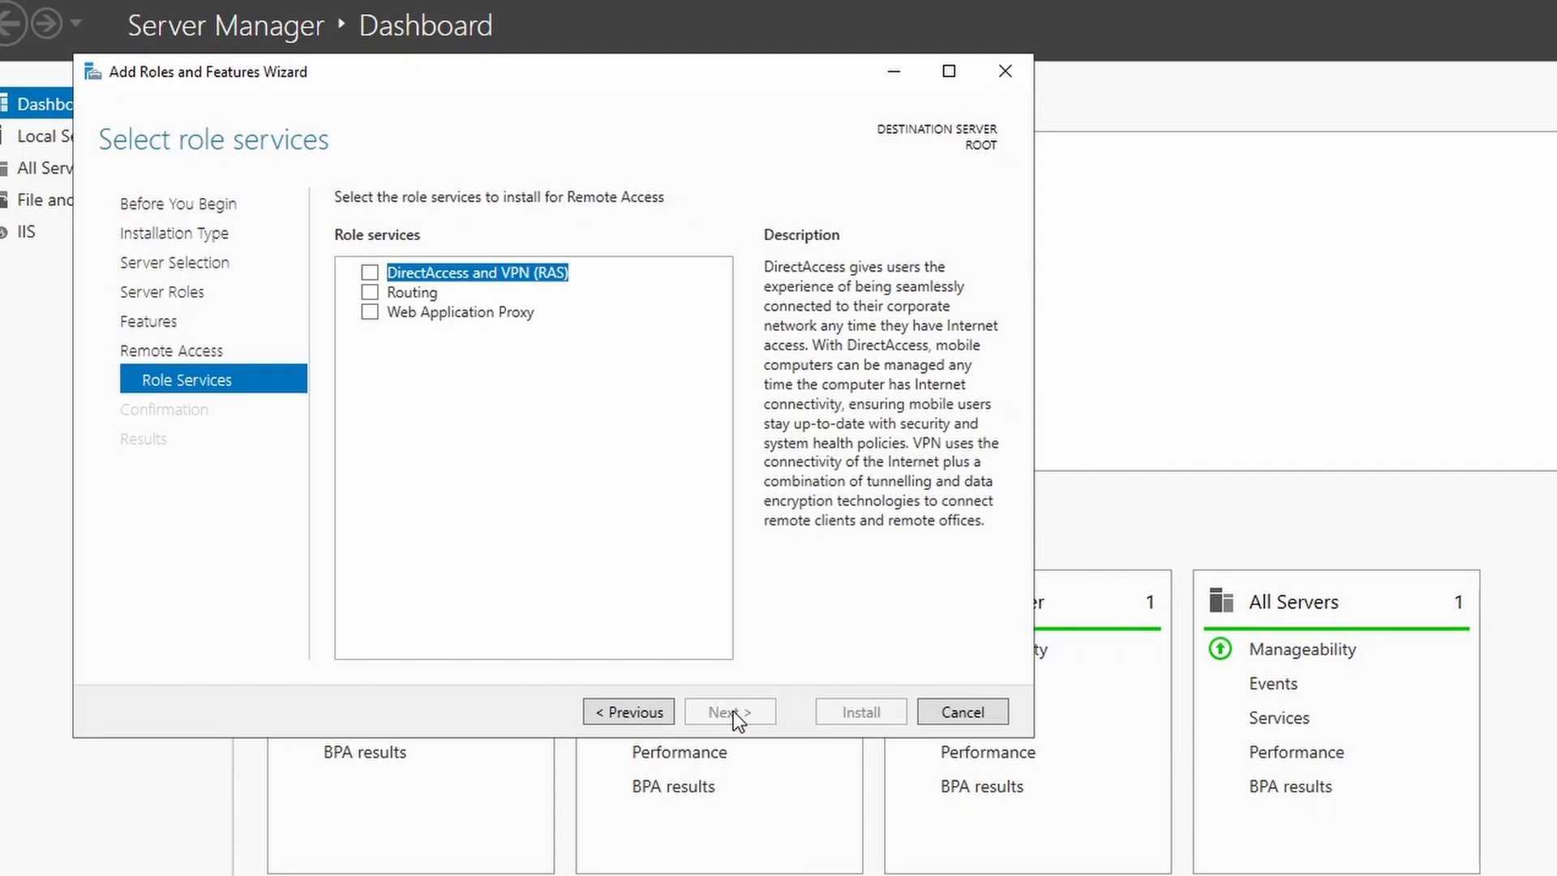
pyautogui.click(369, 292)
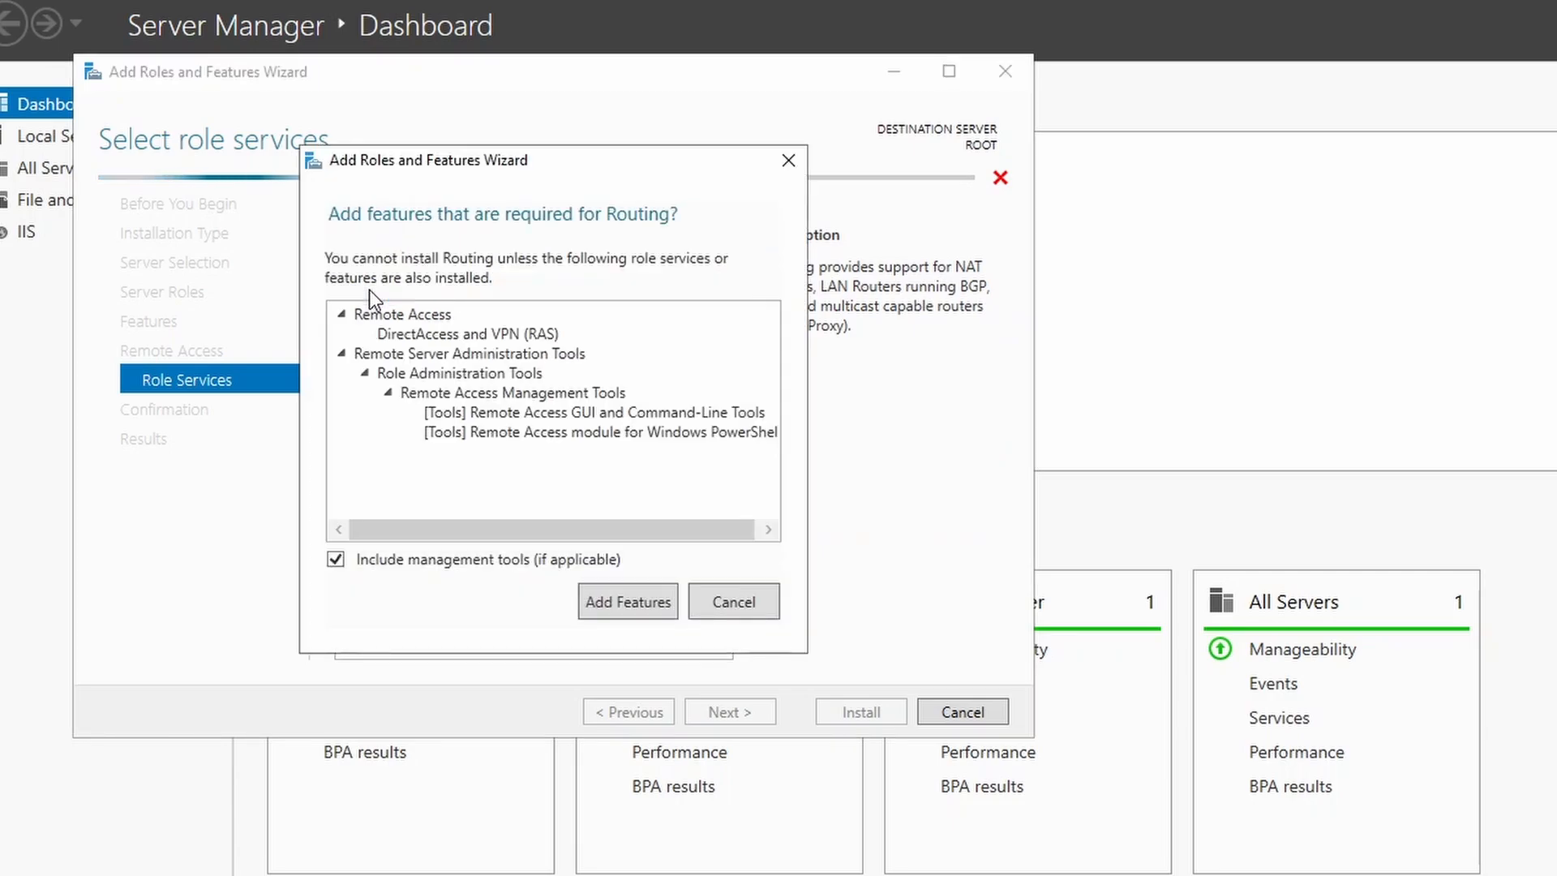
pyautogui.click(589, 600)
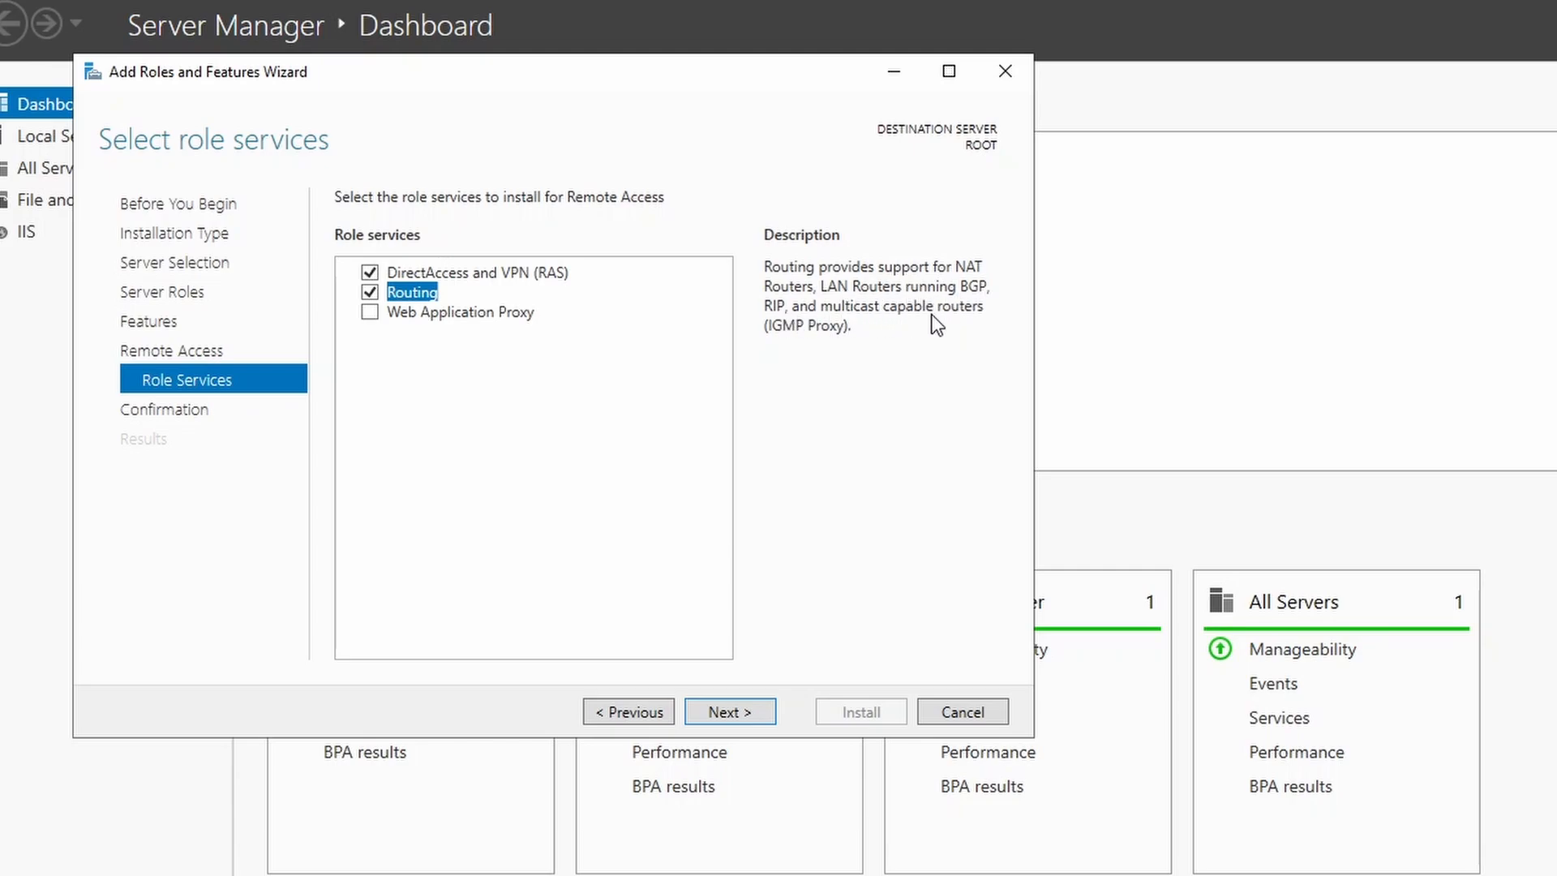
pyautogui.click(729, 711)
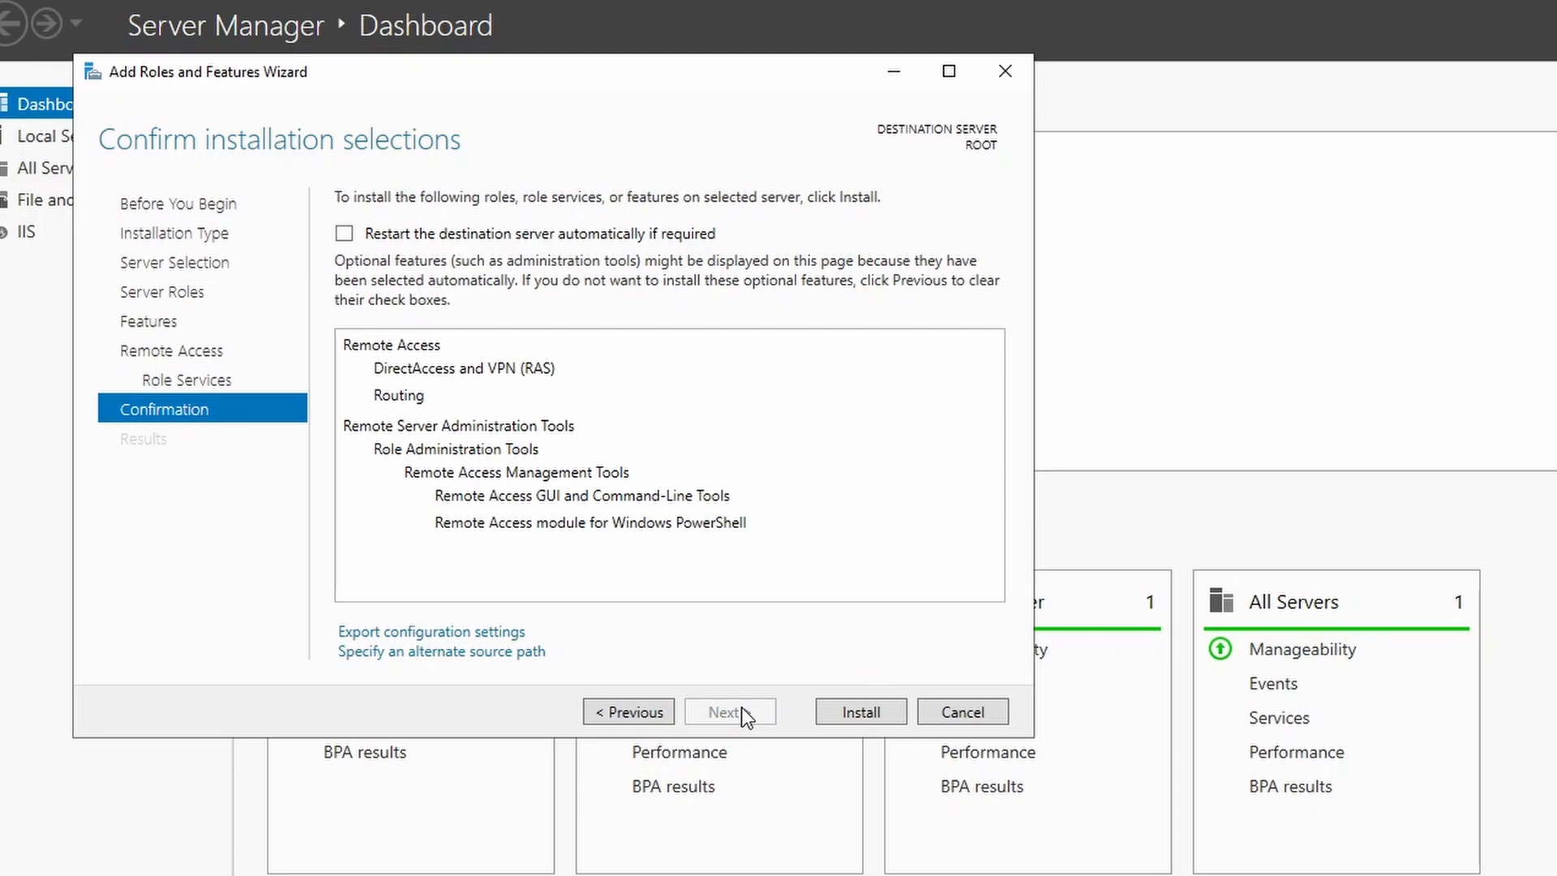
pyautogui.click(864, 718)
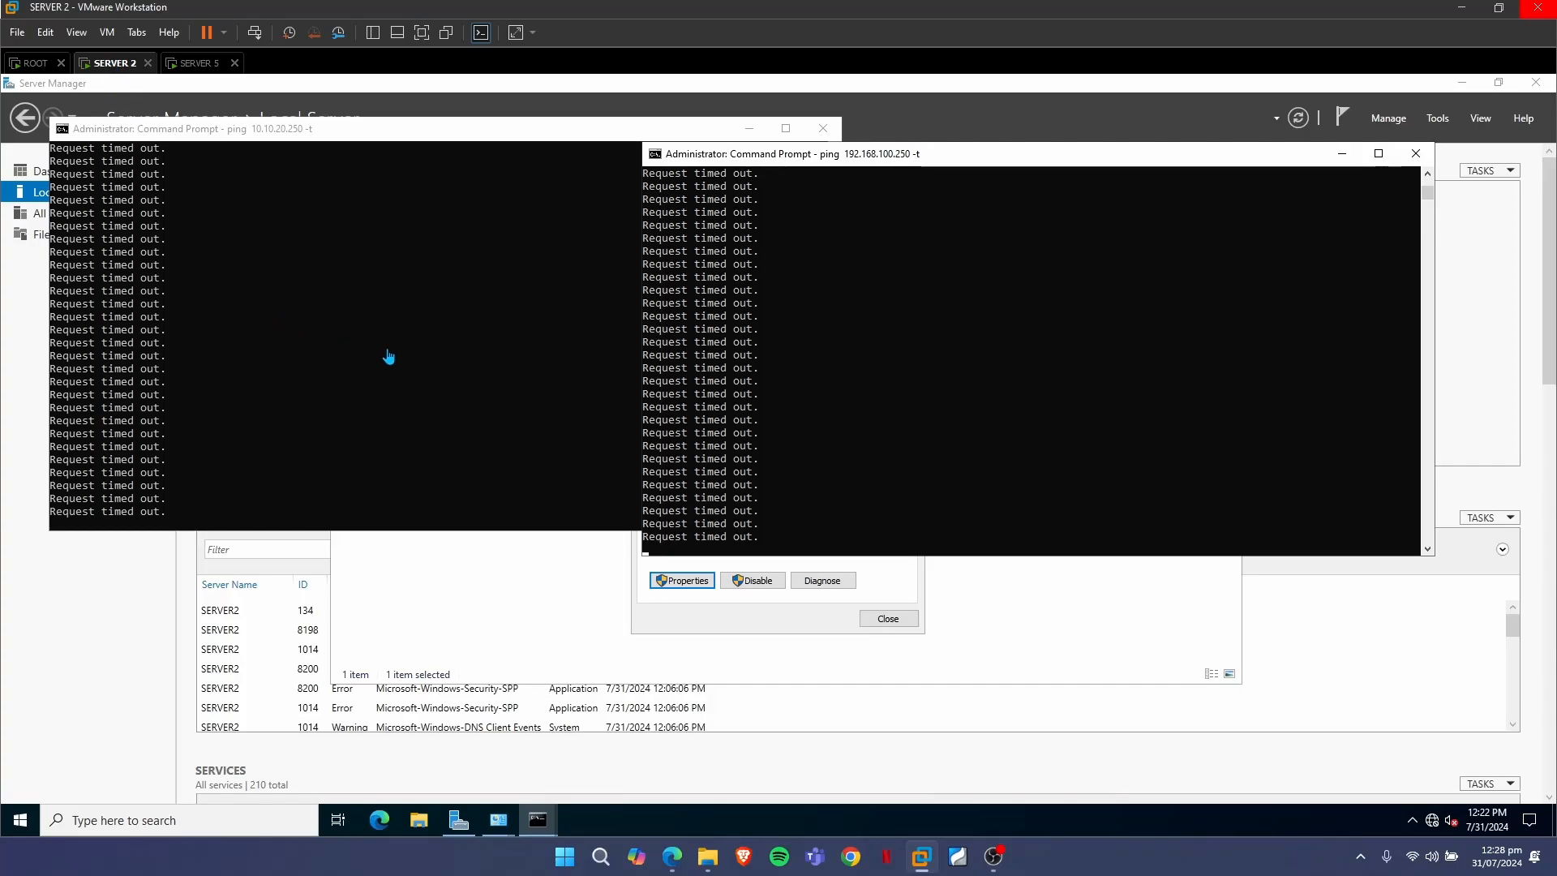
# Check both running ping windows on SERVER 2 and on SERVER 5
pyautogui.click(580, 410)
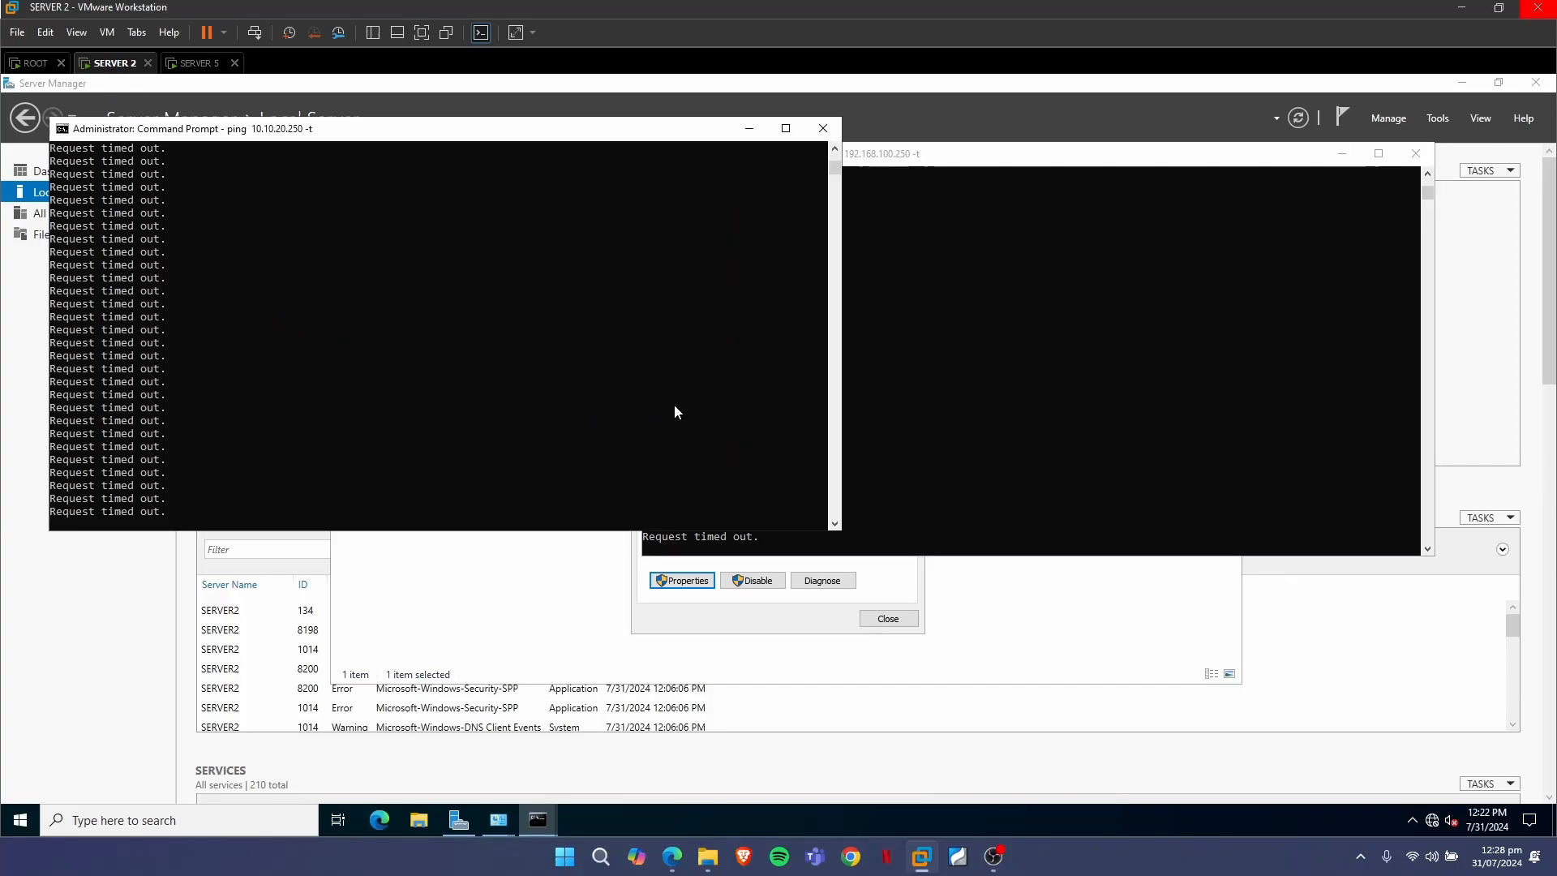
pyautogui.click(902, 426)
pyautogui.click(189, 66)
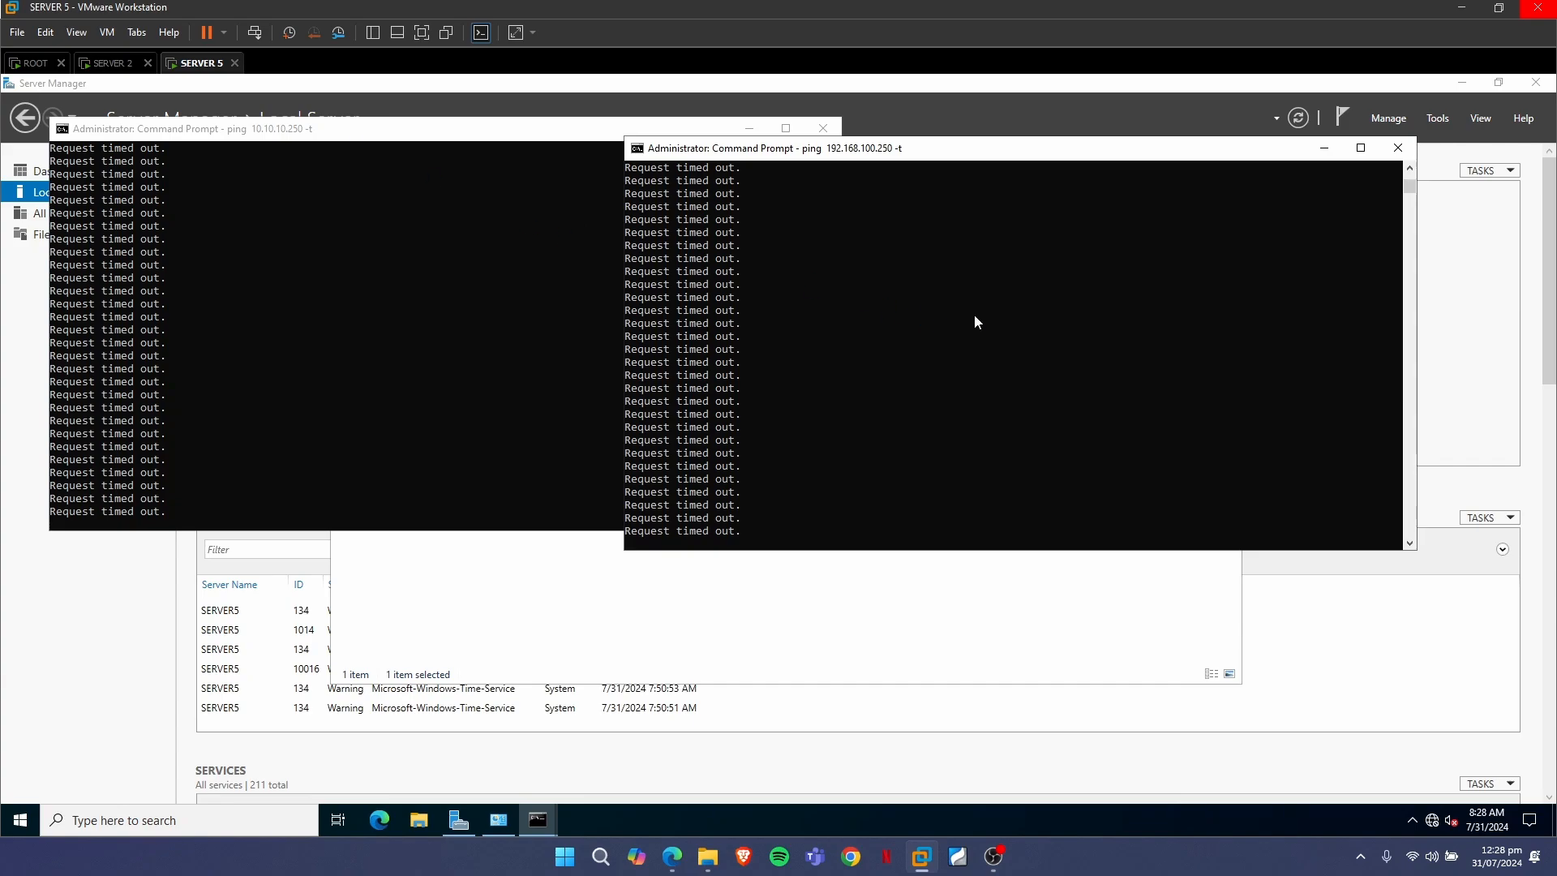
pyautogui.click(552, 348)
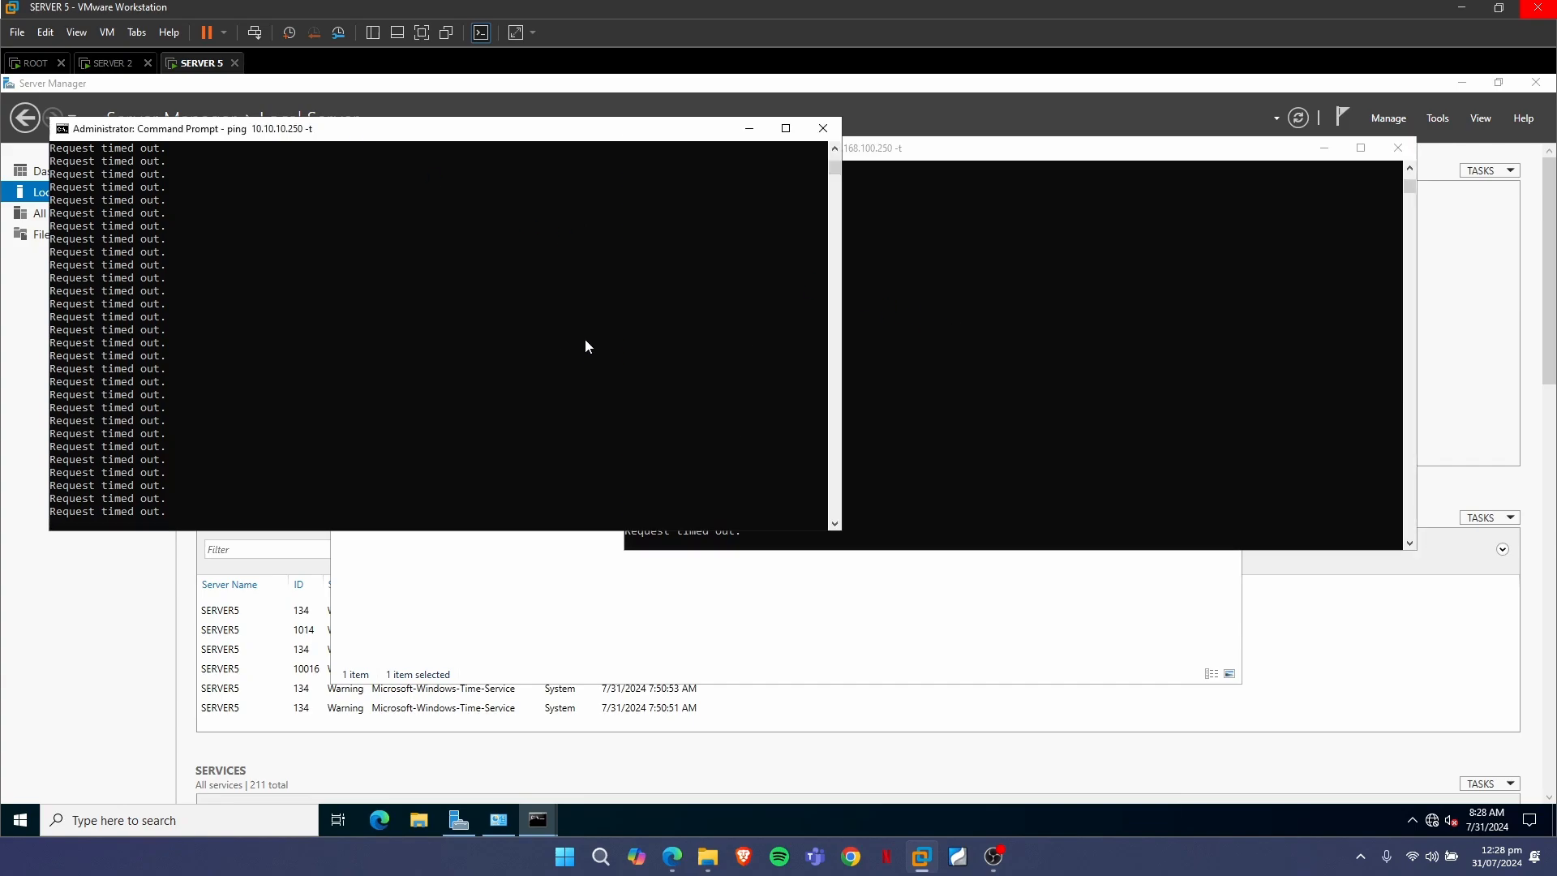
pyautogui.click(1023, 345)
pyautogui.click(517, 363)
pyautogui.click(1048, 361)
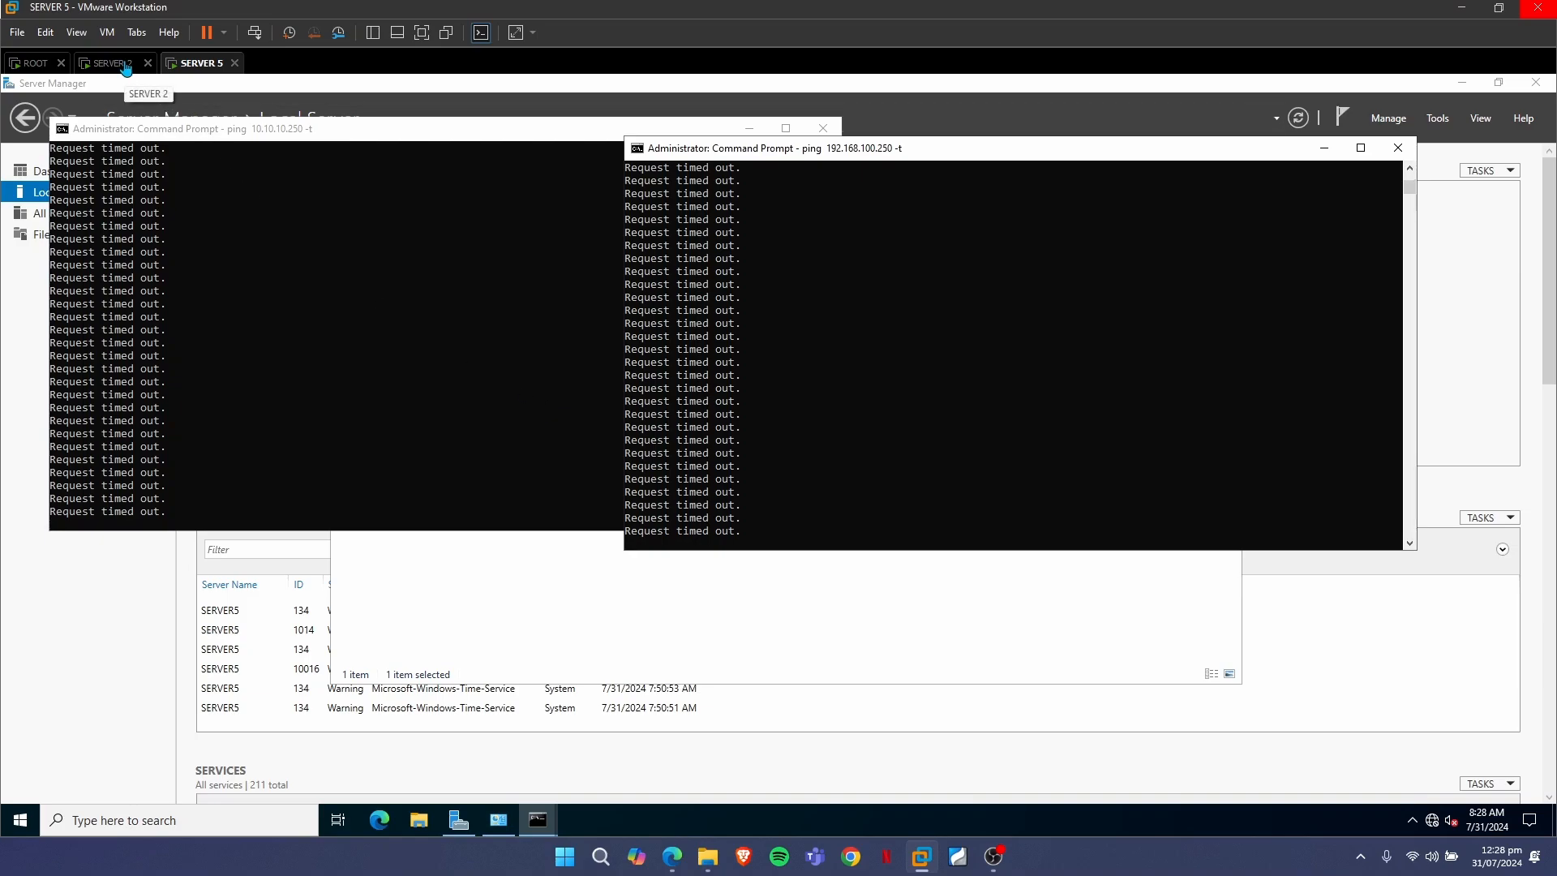
# On ROOT, open Routing and Remote Access and start the server setup wizard for ROOT (local) with Network address translation (NAT) selected
pyautogui.click(34, 63)
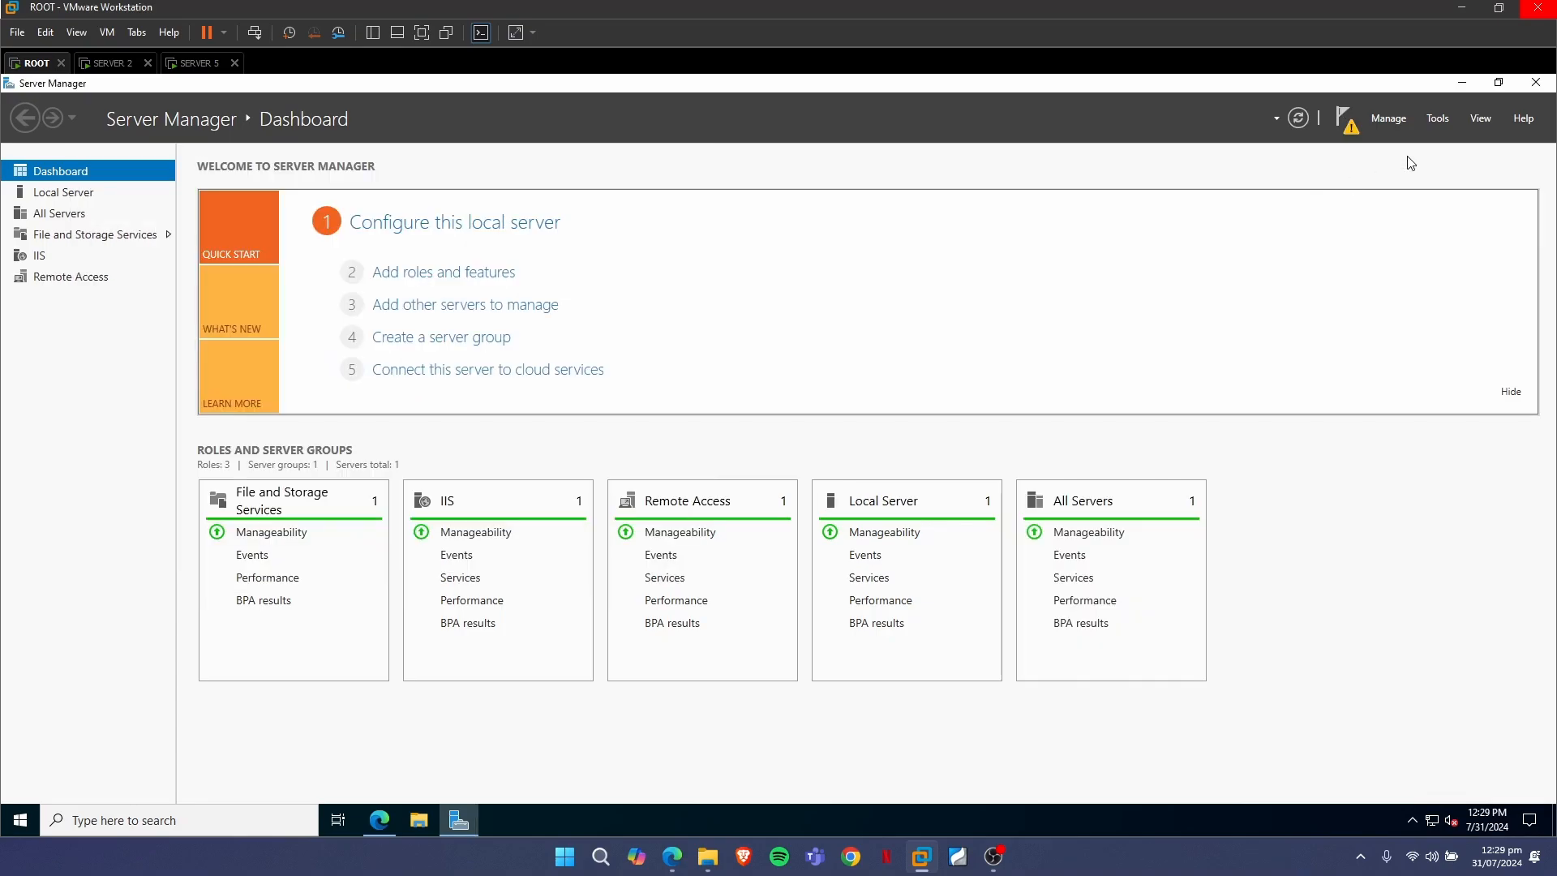
pyautogui.click(1439, 119)
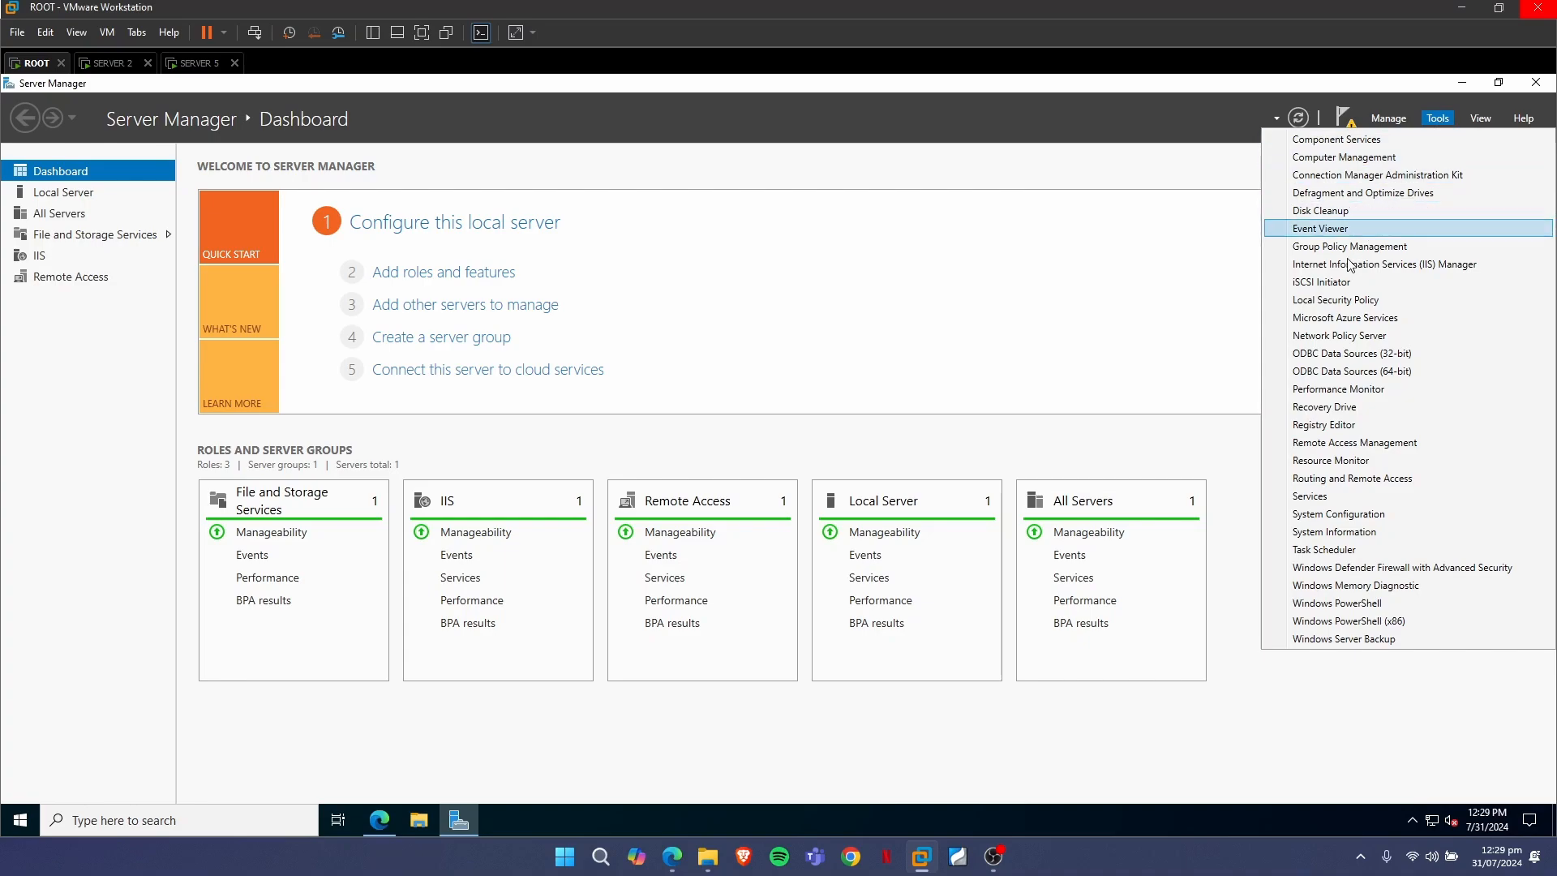
pyautogui.click(1311, 479)
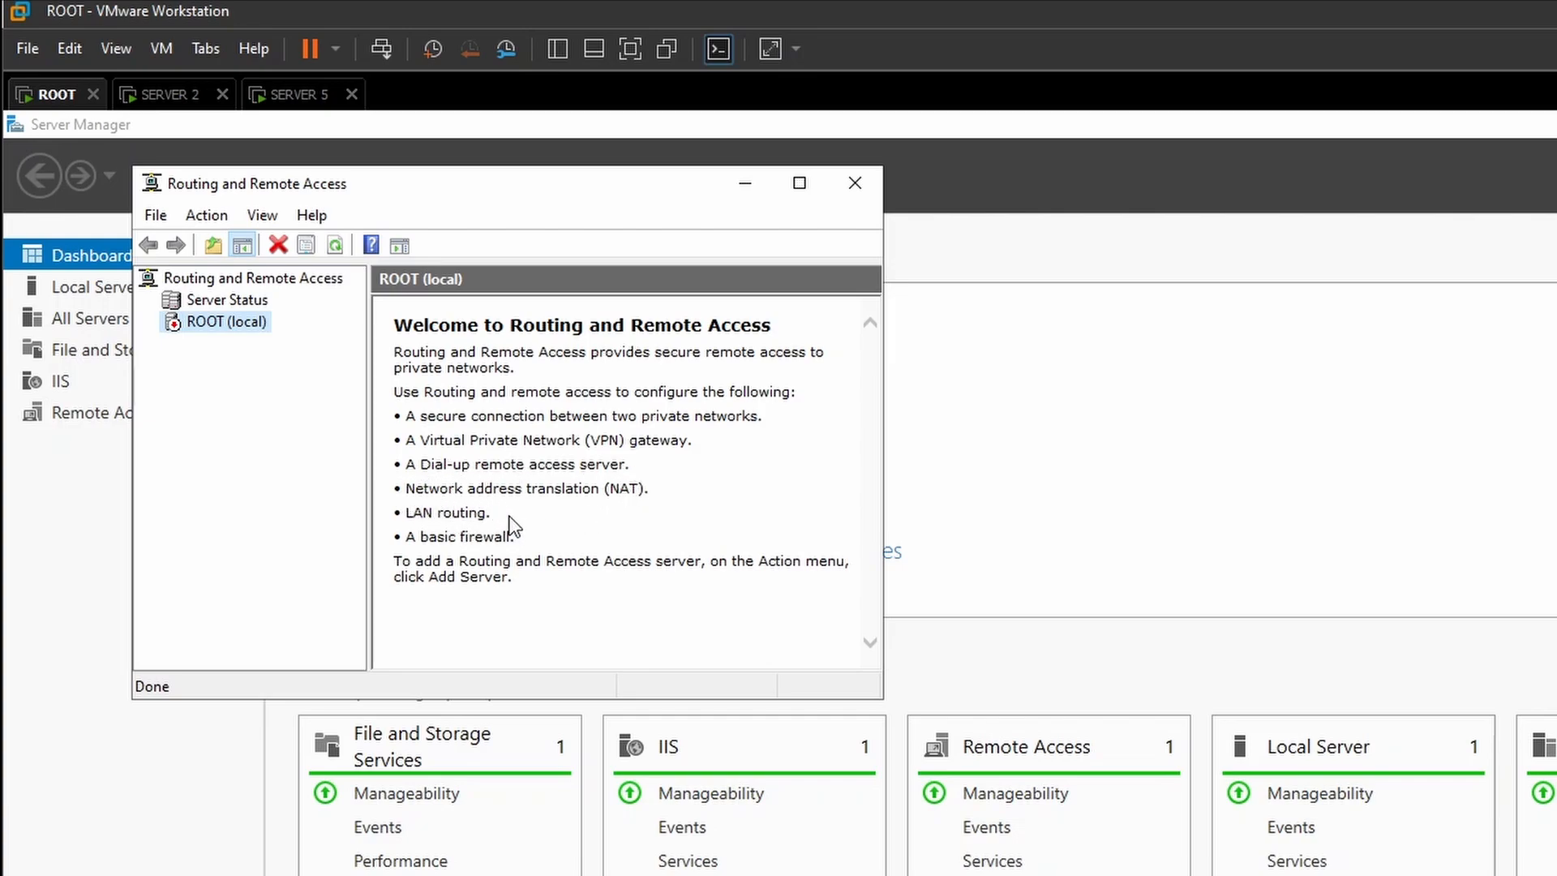
pyautogui.rightClick(200, 321)
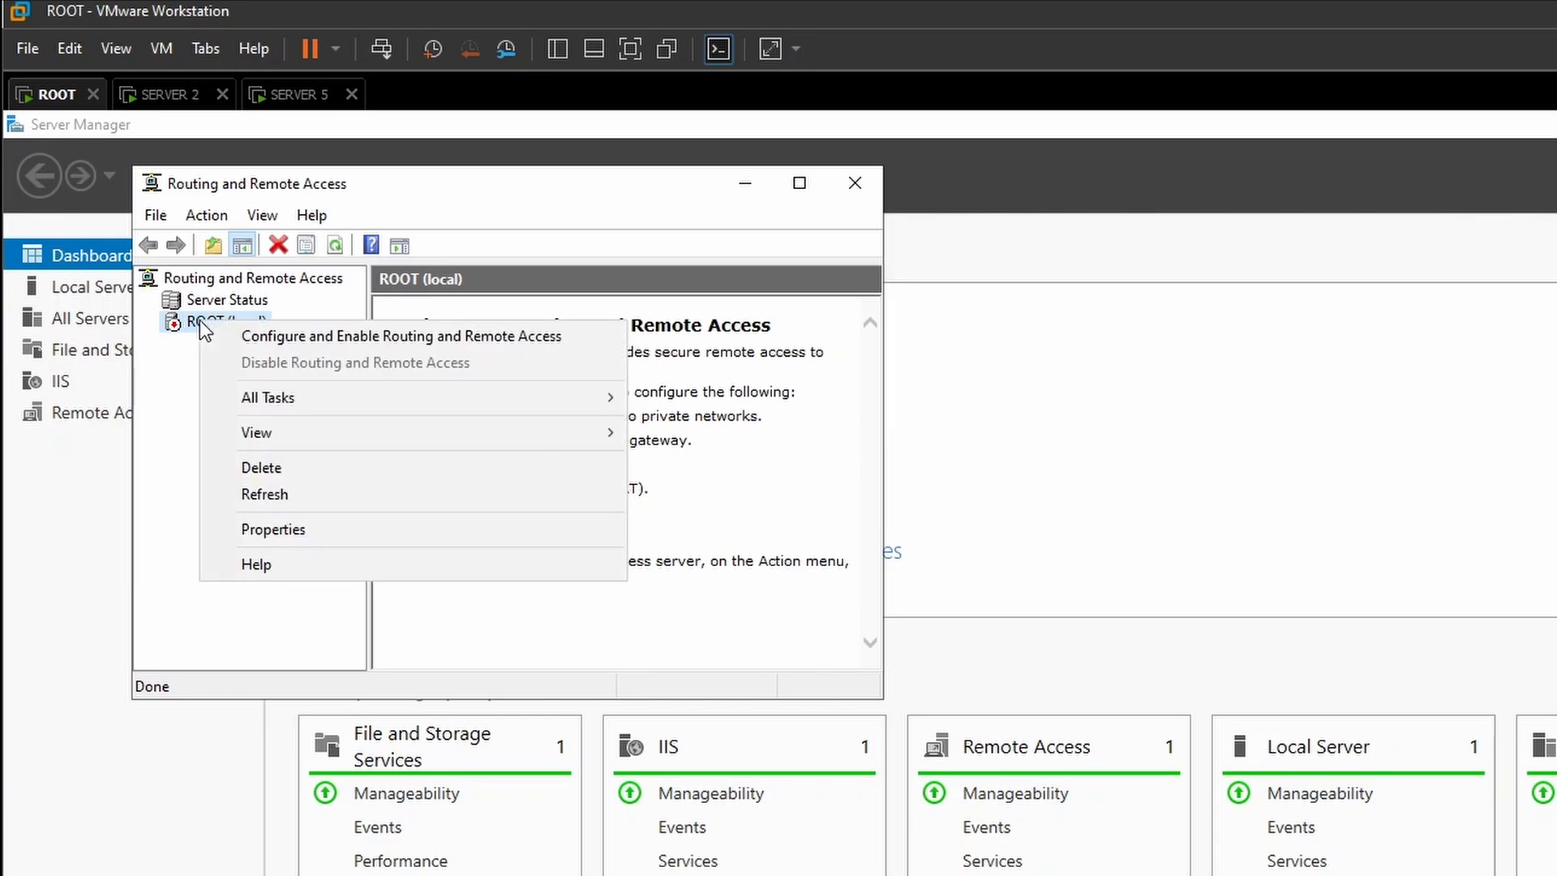
pyautogui.click(264, 337)
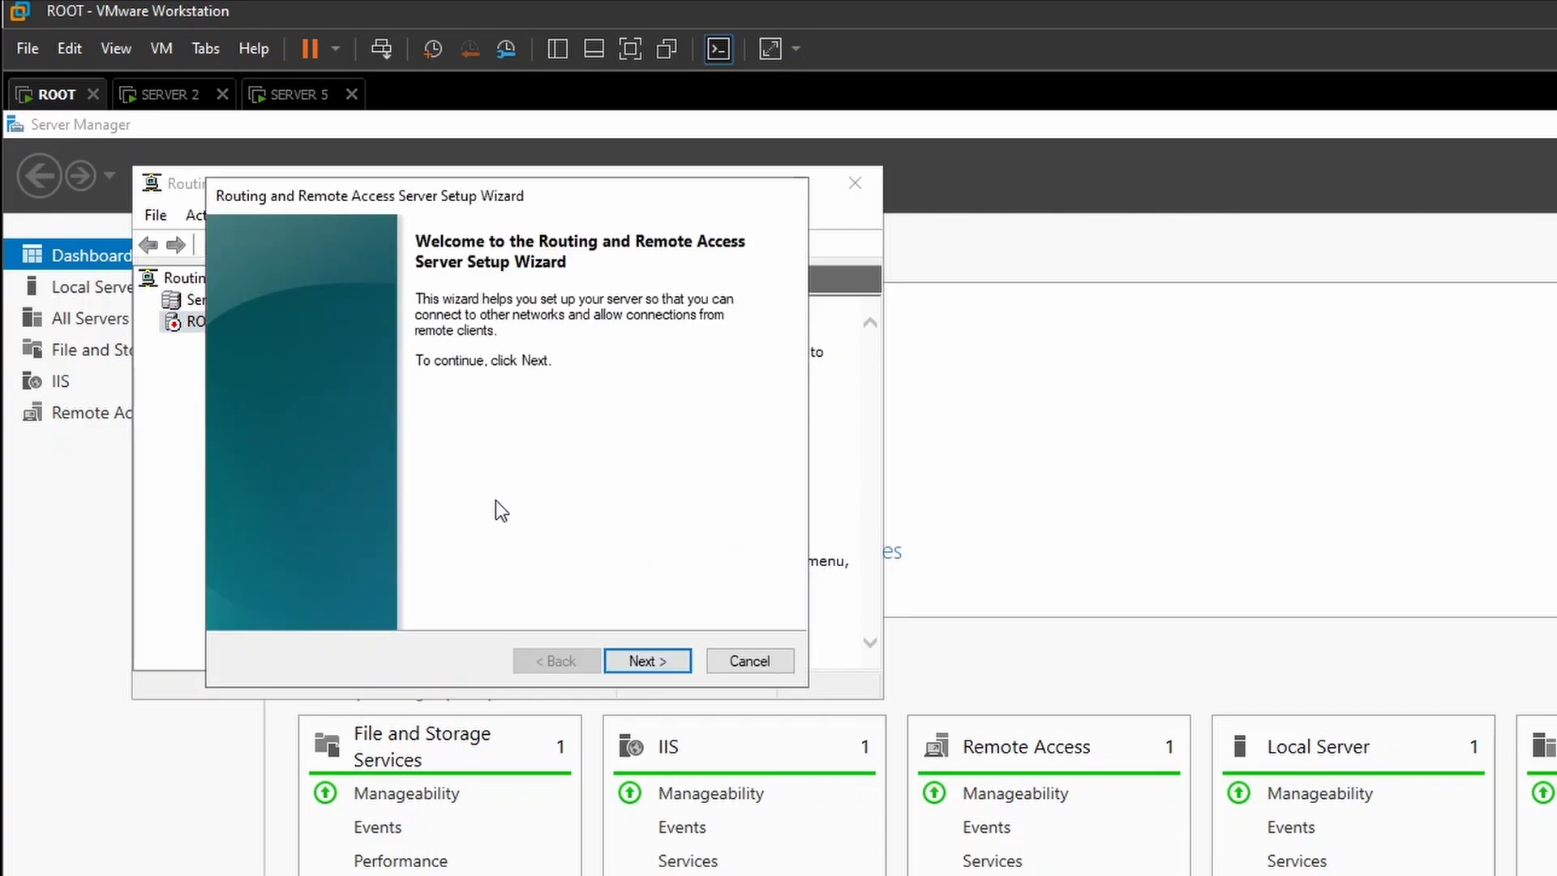
pyautogui.click(628, 660)
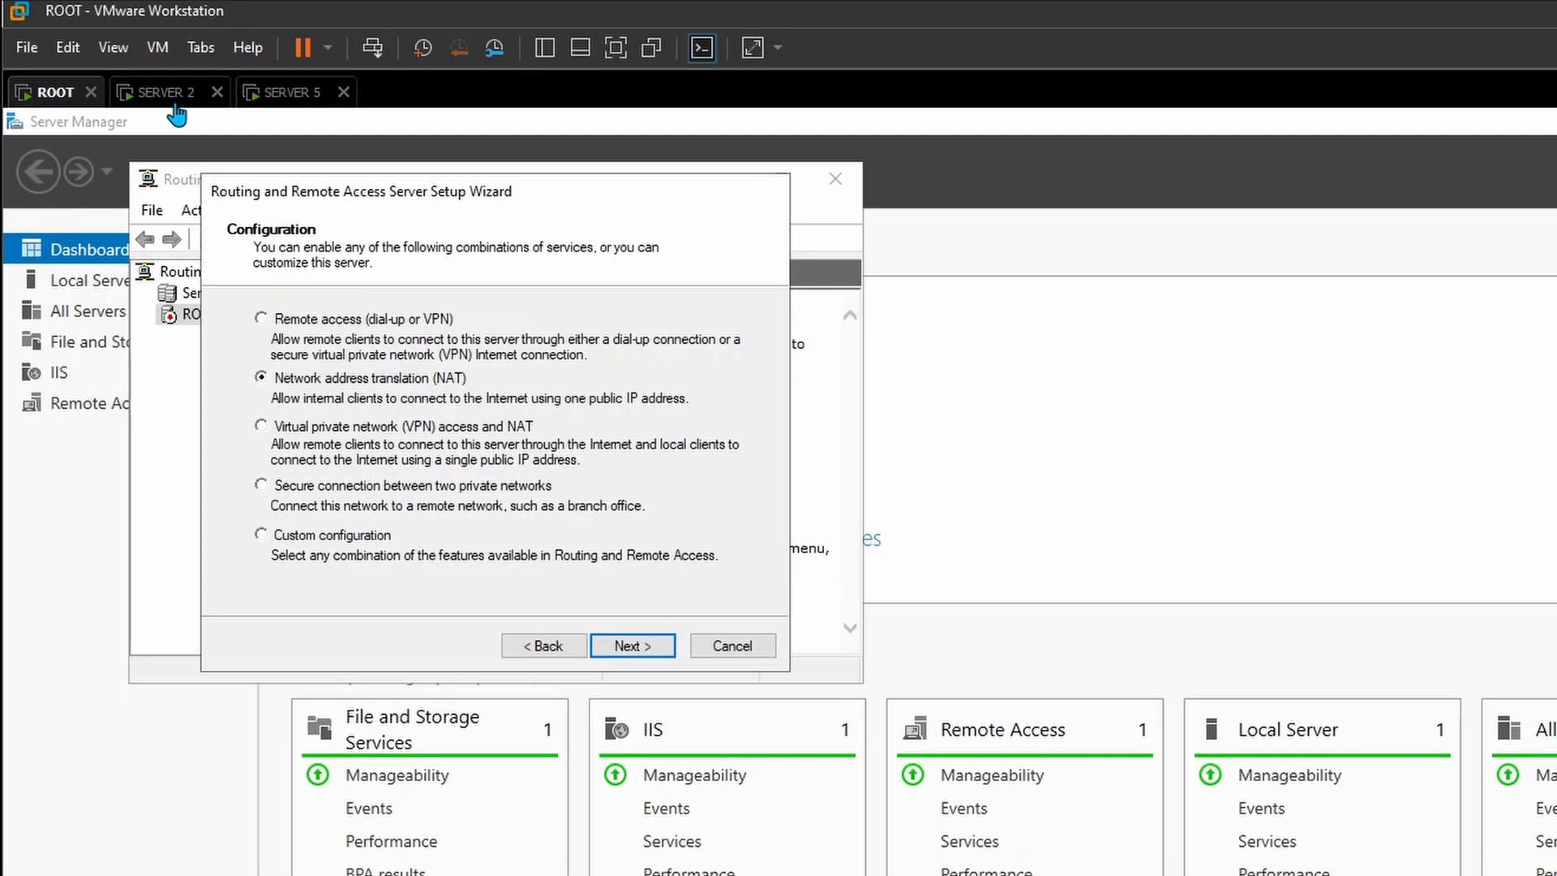
# Switch to SERVER 2 and load google.com in the Edge browser to test internet access
pyautogui.click(176, 116)
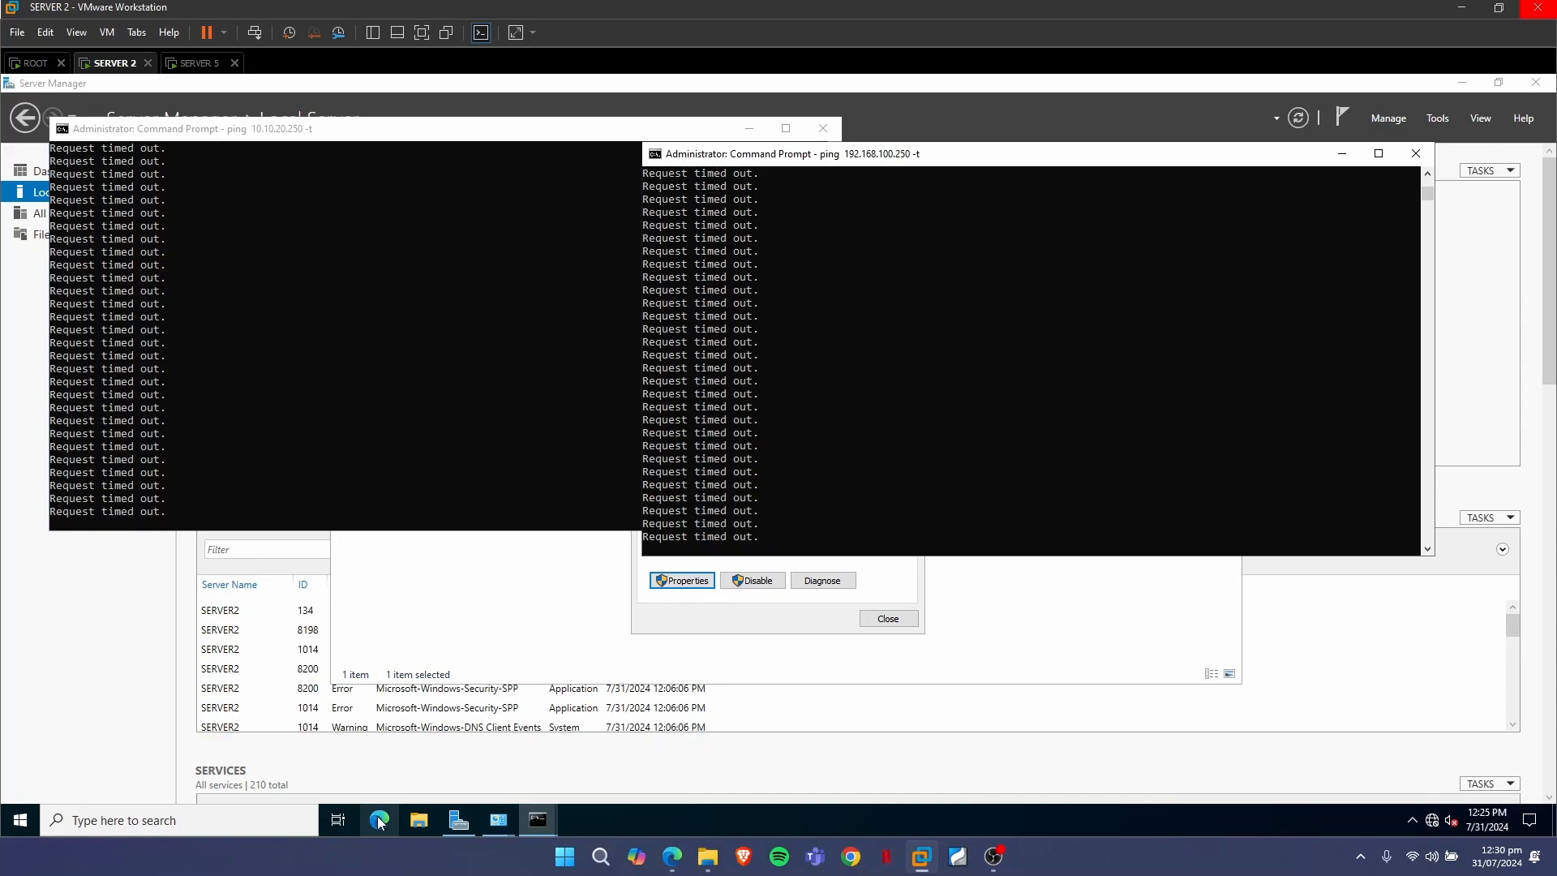
pyautogui.click(381, 821)
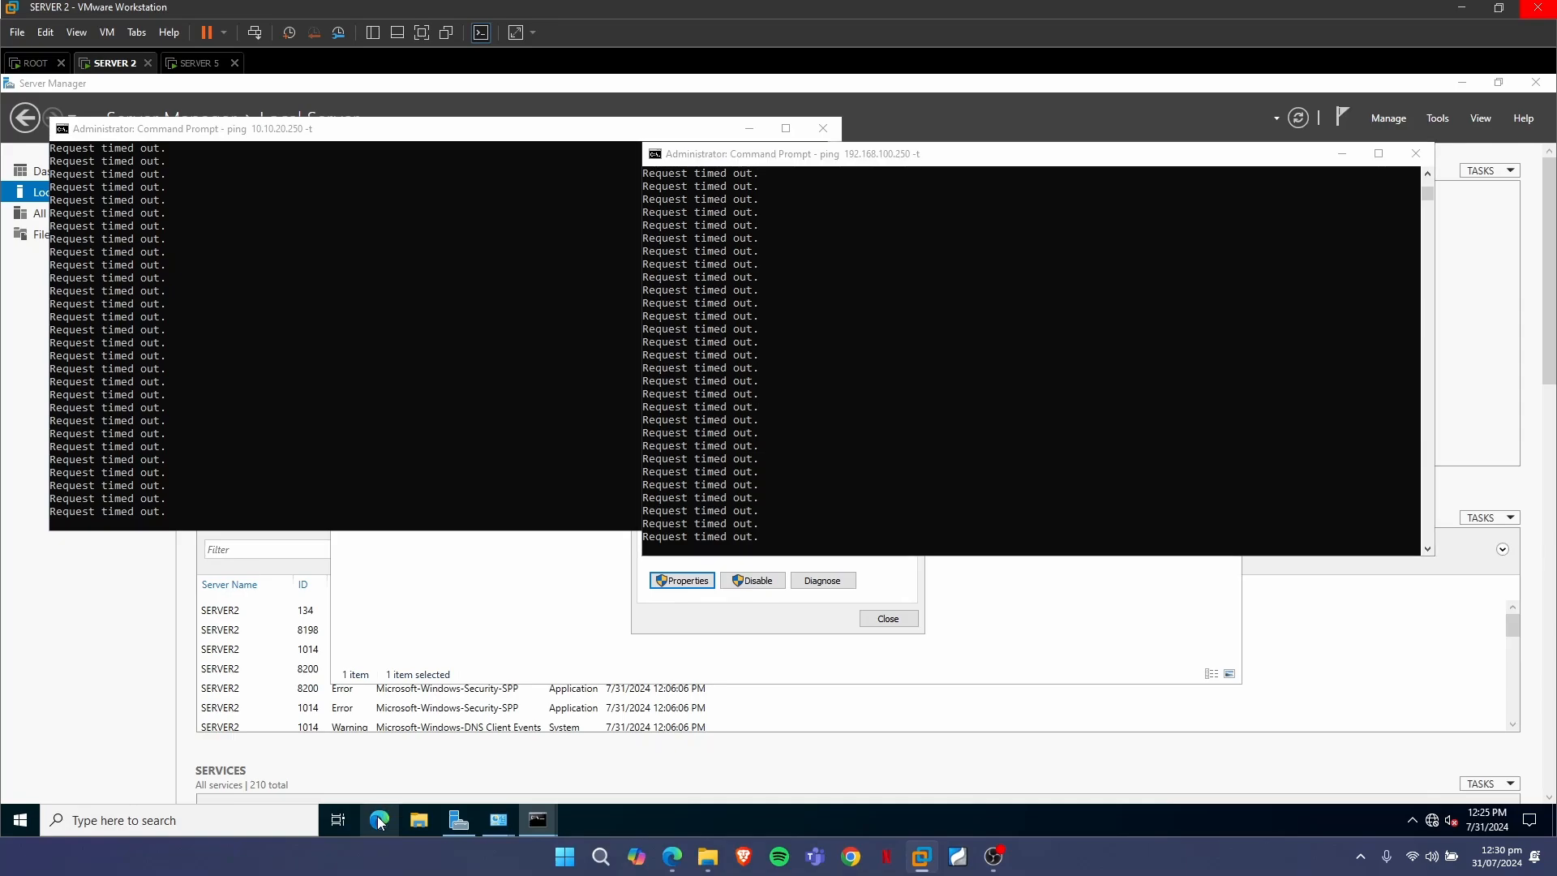
pyautogui.write('google.com')
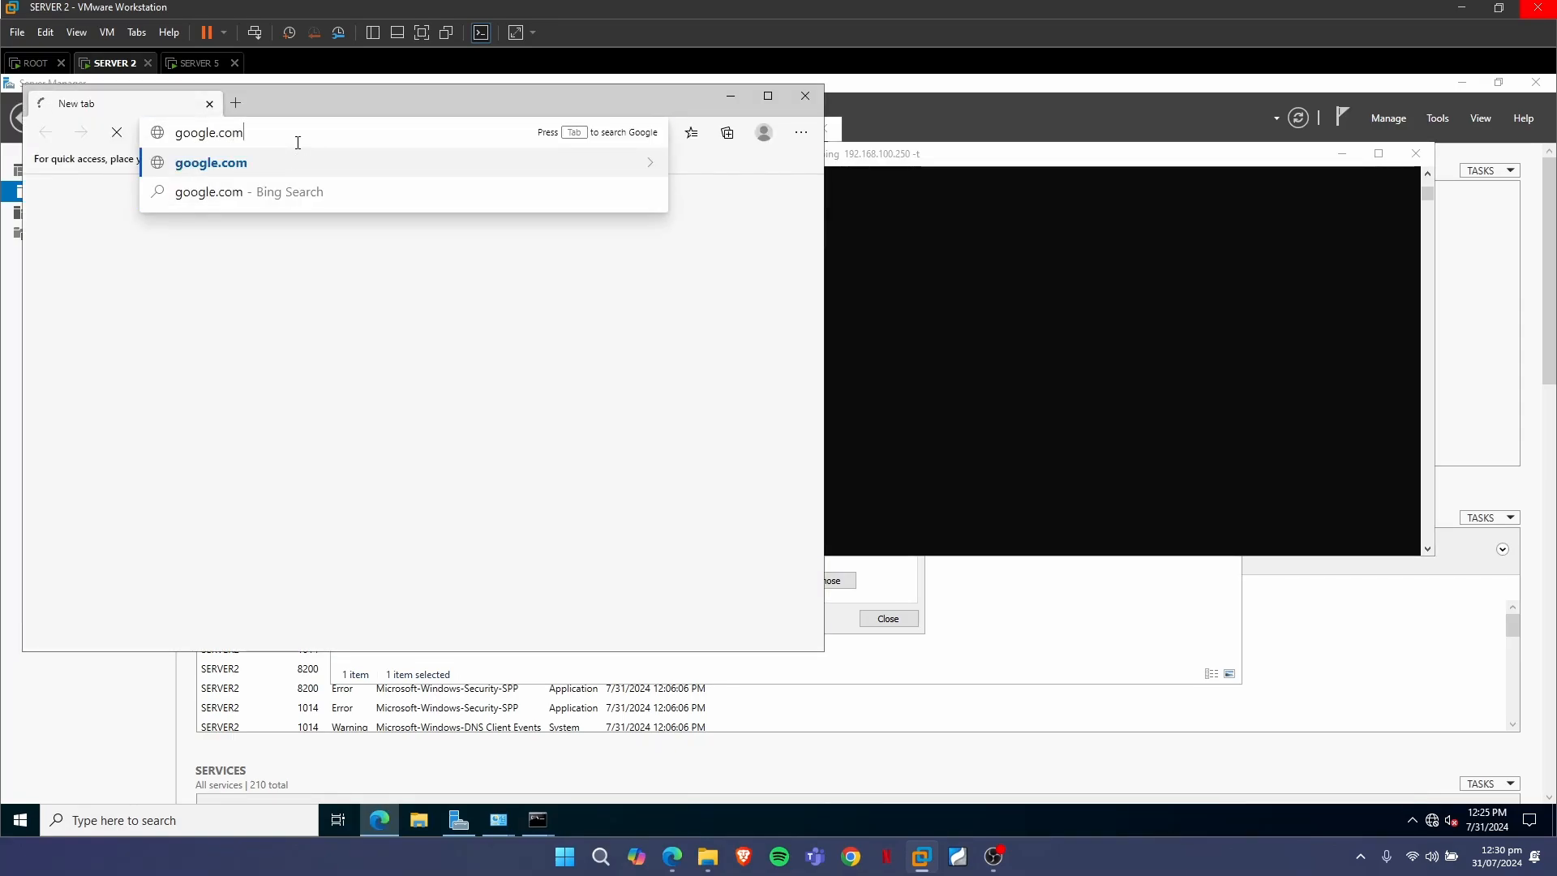
pyautogui.press('Return')
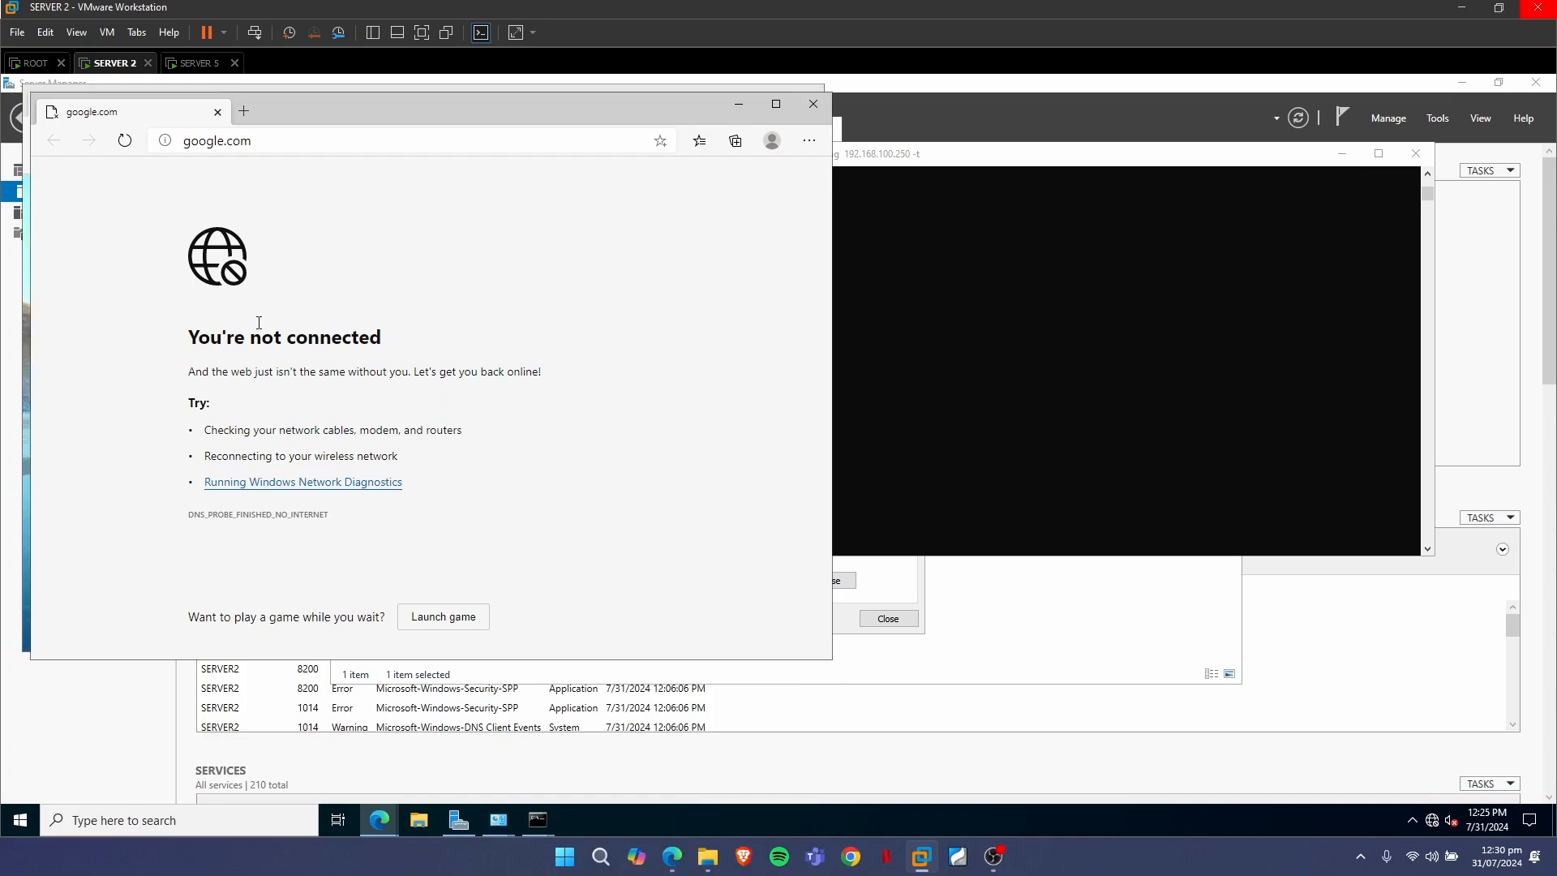
# Load yahoo.ca in a second browser tab on SERVER 2 and refresh both the yahoo.ca and google.com pages
pyautogui.click(244, 111)
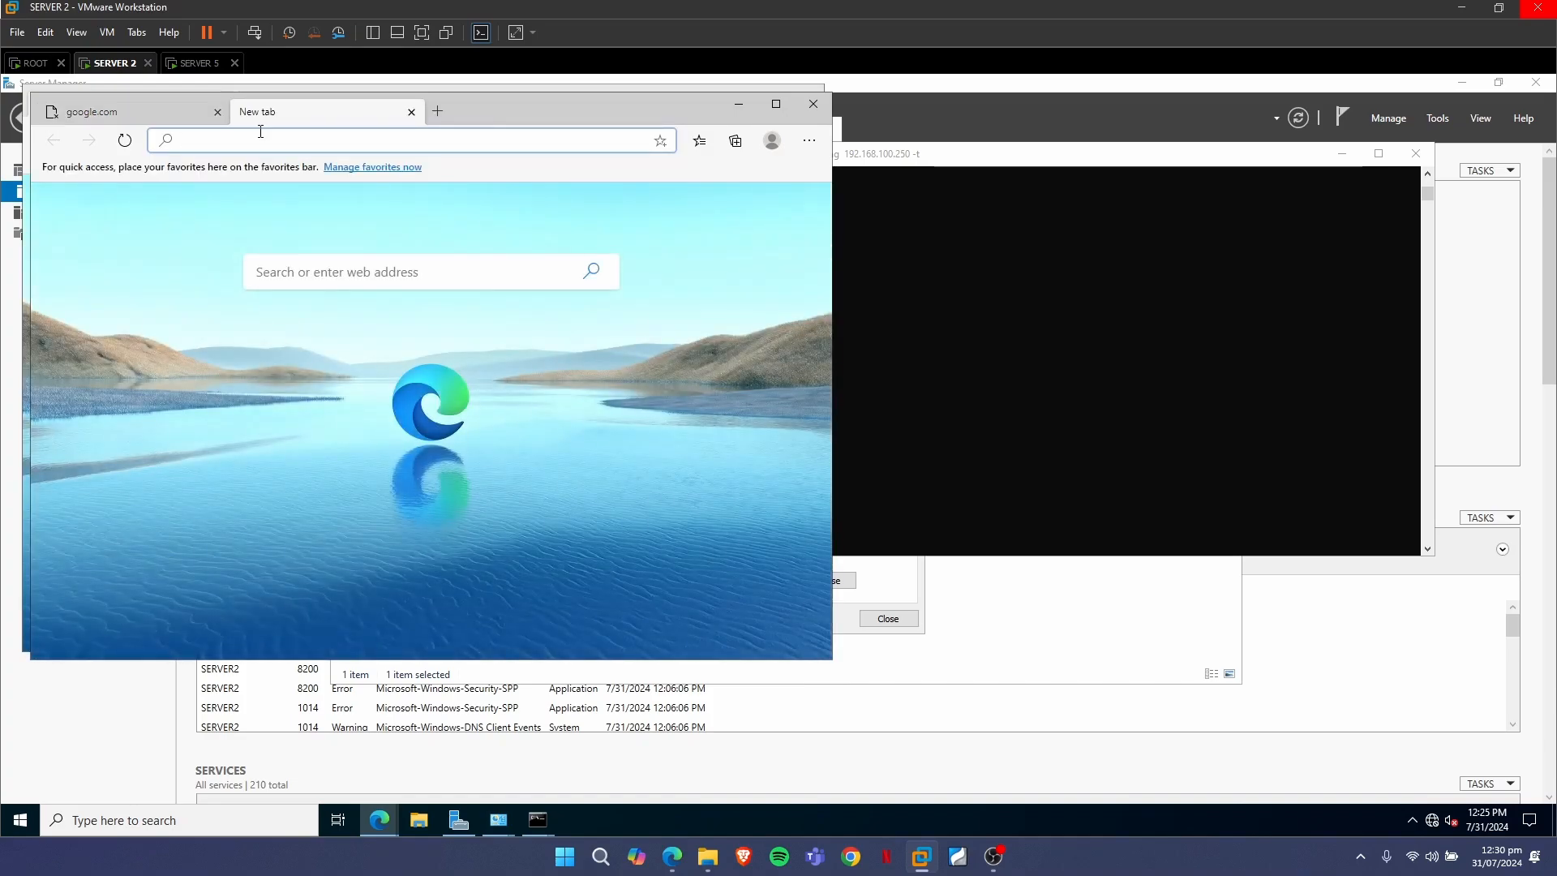
pyautogui.write('yahoo.ca')
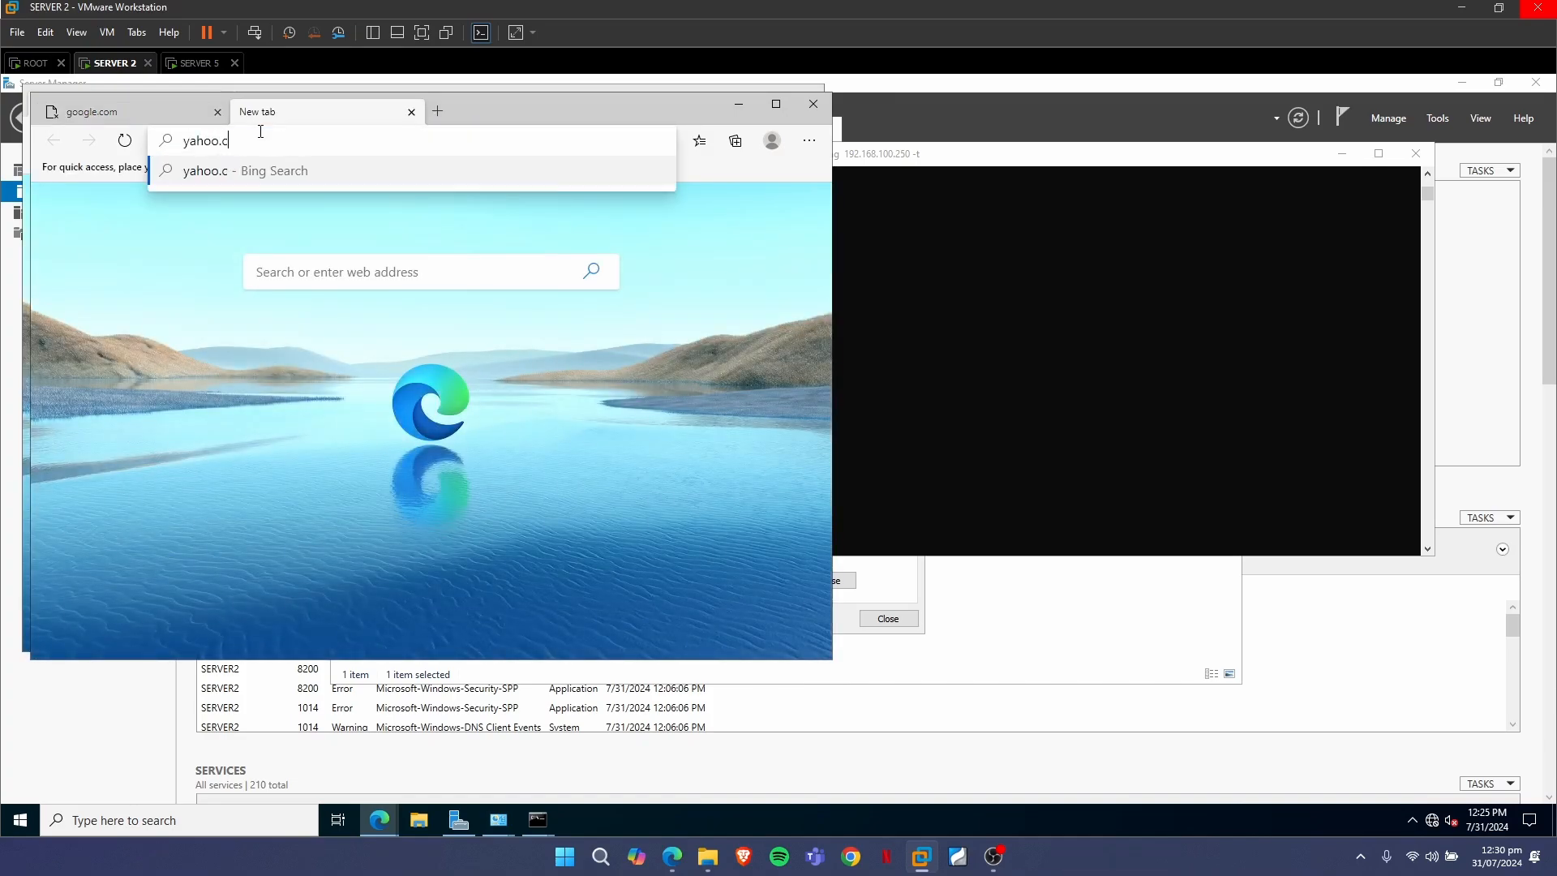
pyautogui.press('Return')
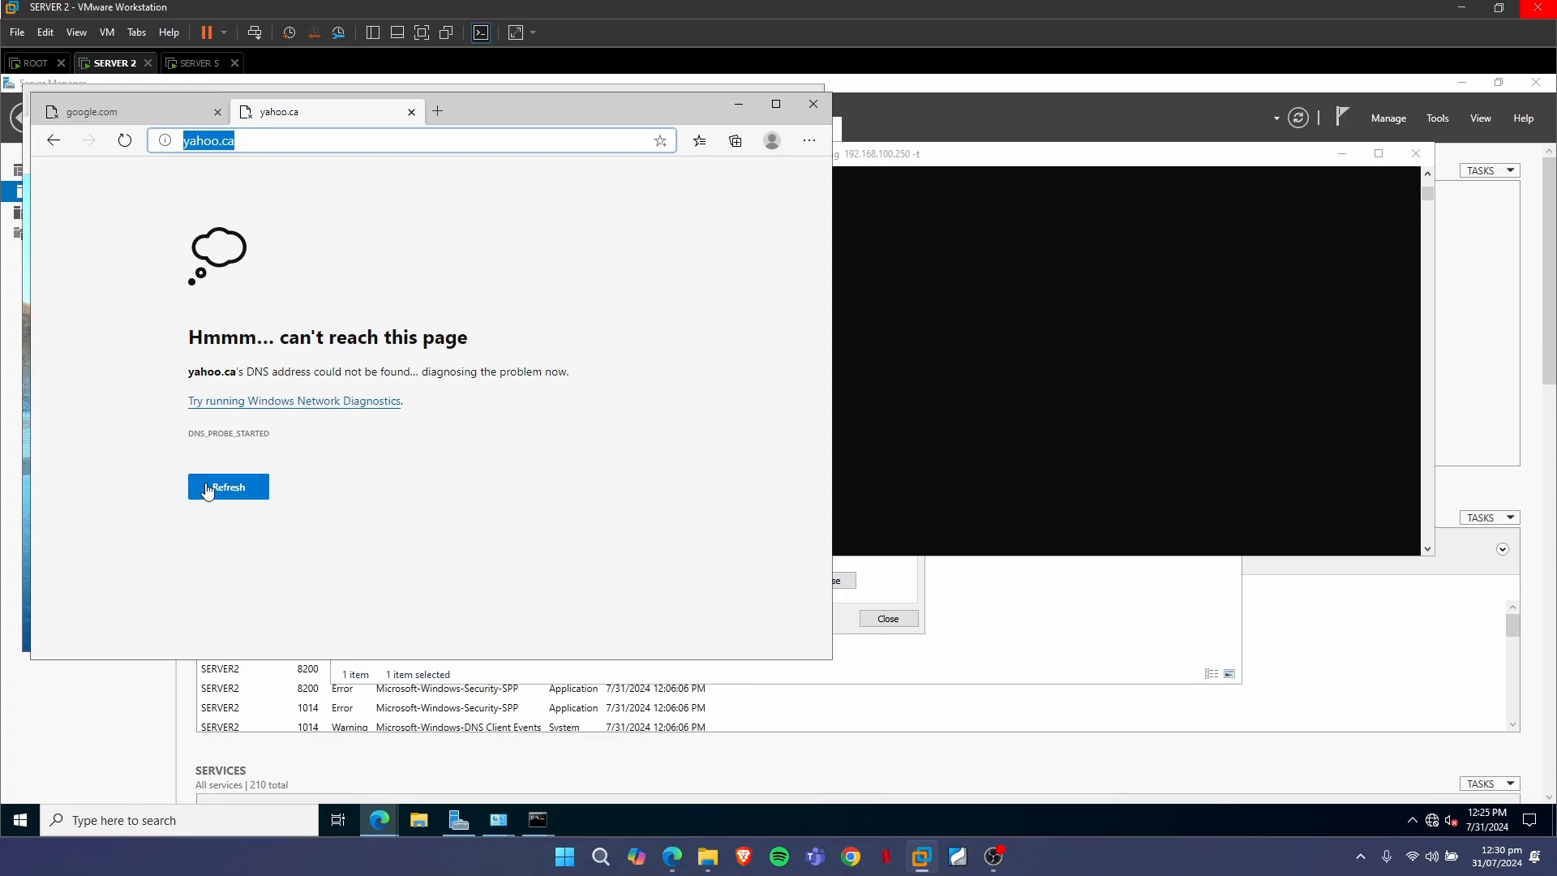
pyautogui.click(214, 485)
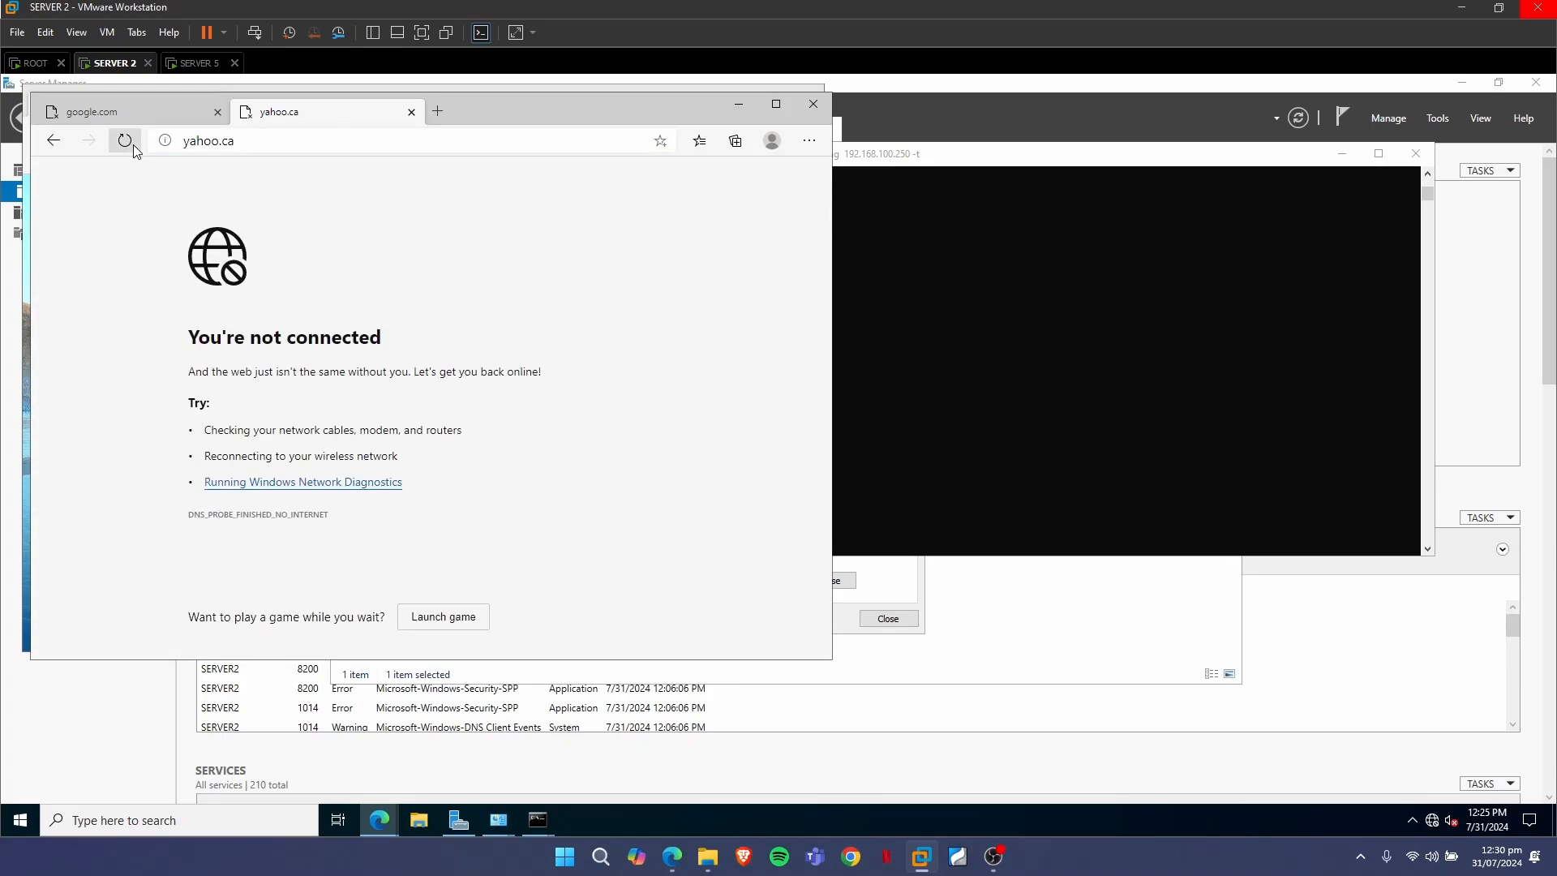
pyautogui.click(128, 146)
pyautogui.click(124, 108)
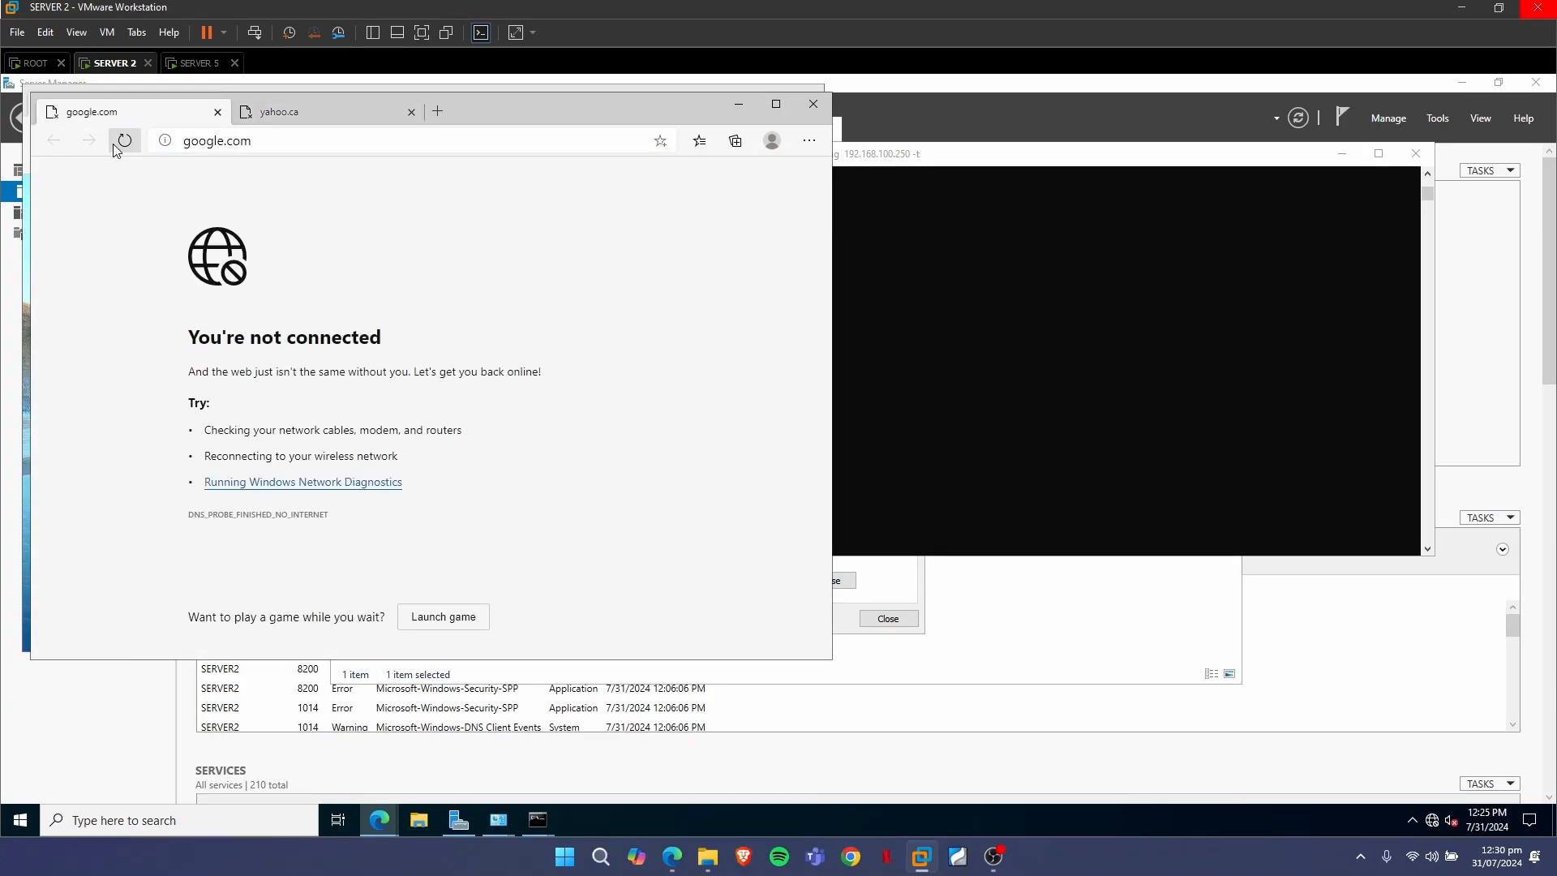
pyautogui.click(118, 142)
# Switch to SERVER 5 and load google.com in the Edge browser to test internet access
pyautogui.click(202, 63)
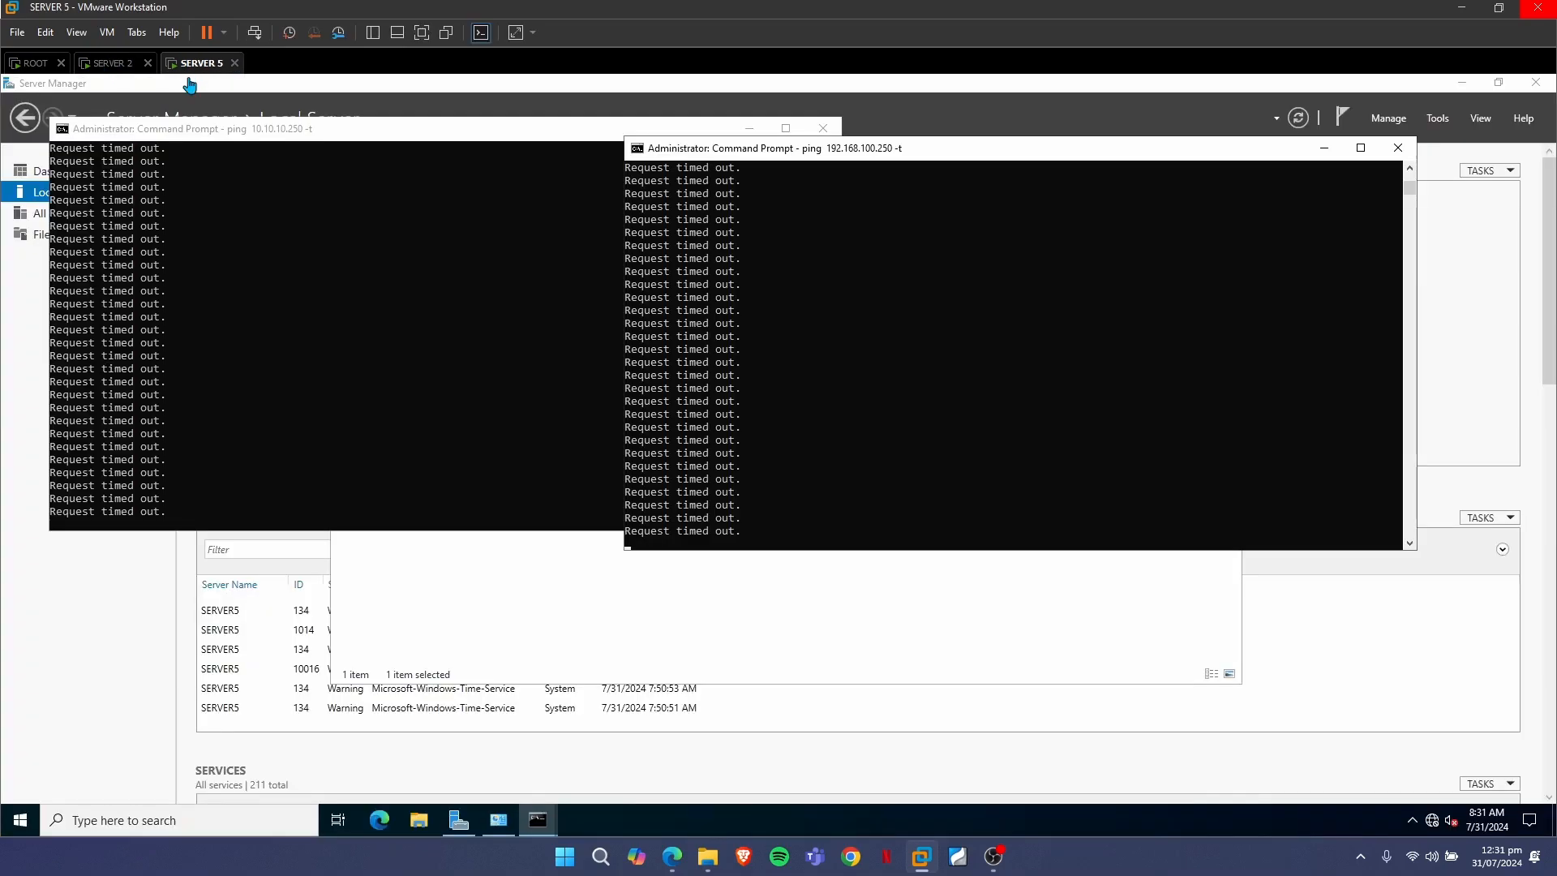
pyautogui.click(383, 826)
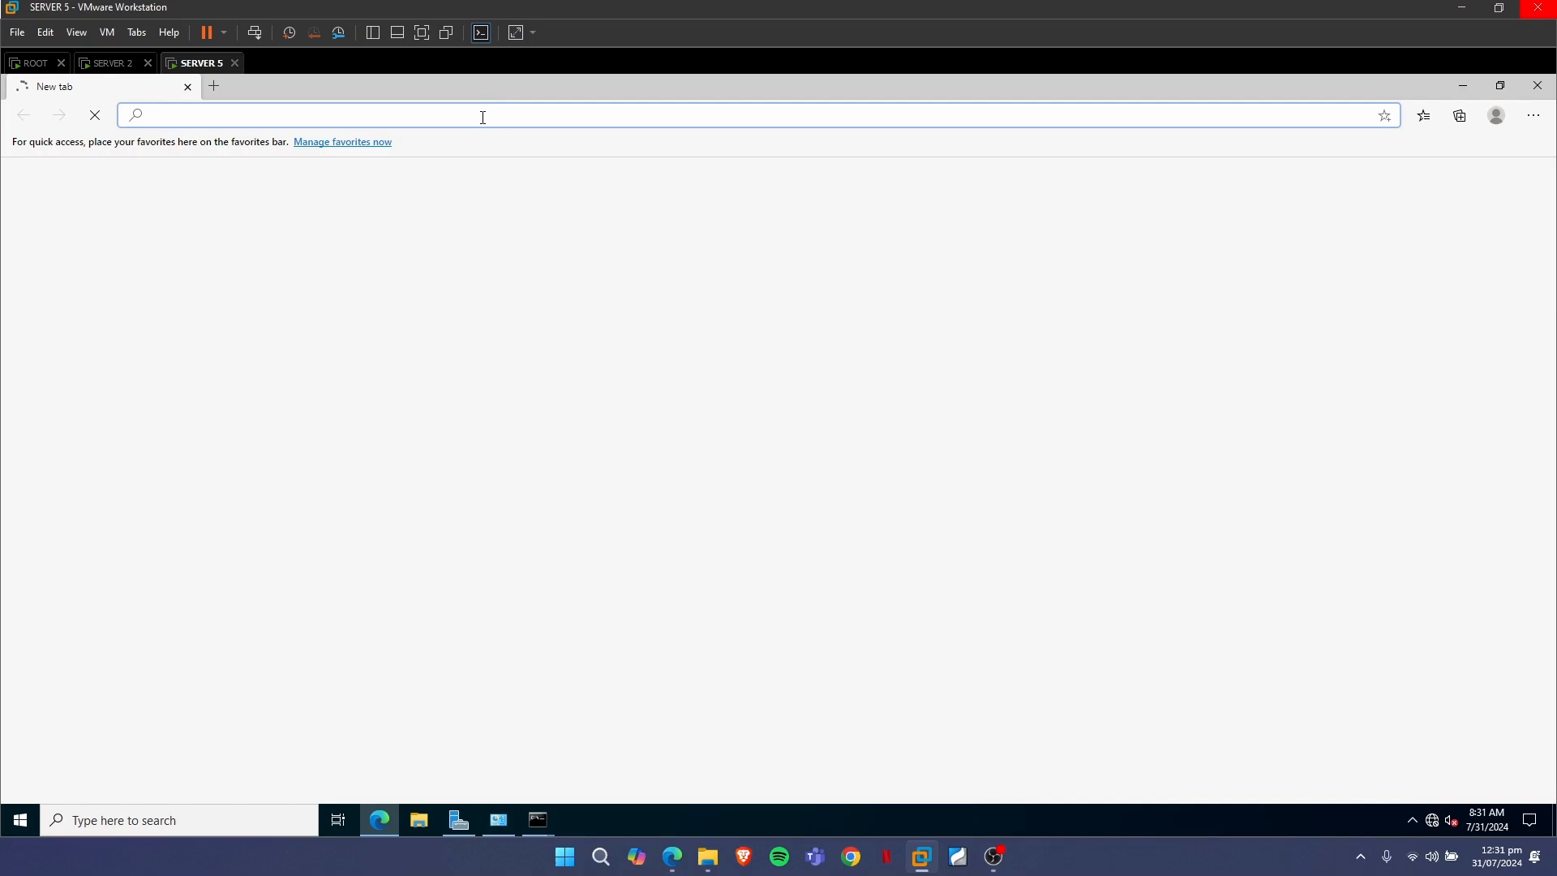
pyautogui.write('google.com')
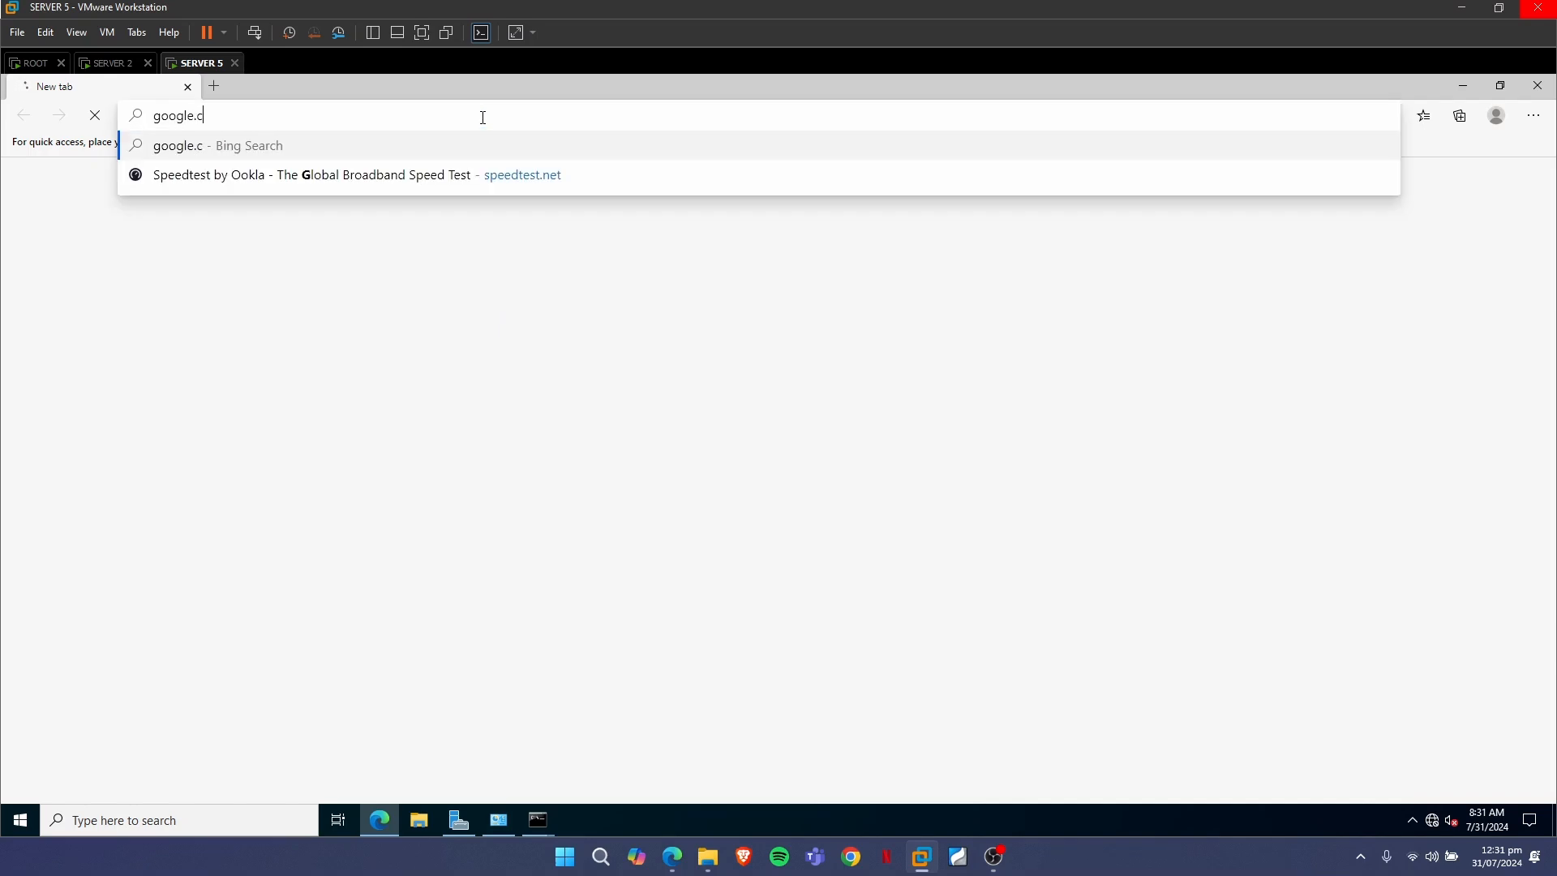
pyautogui.press('Return')
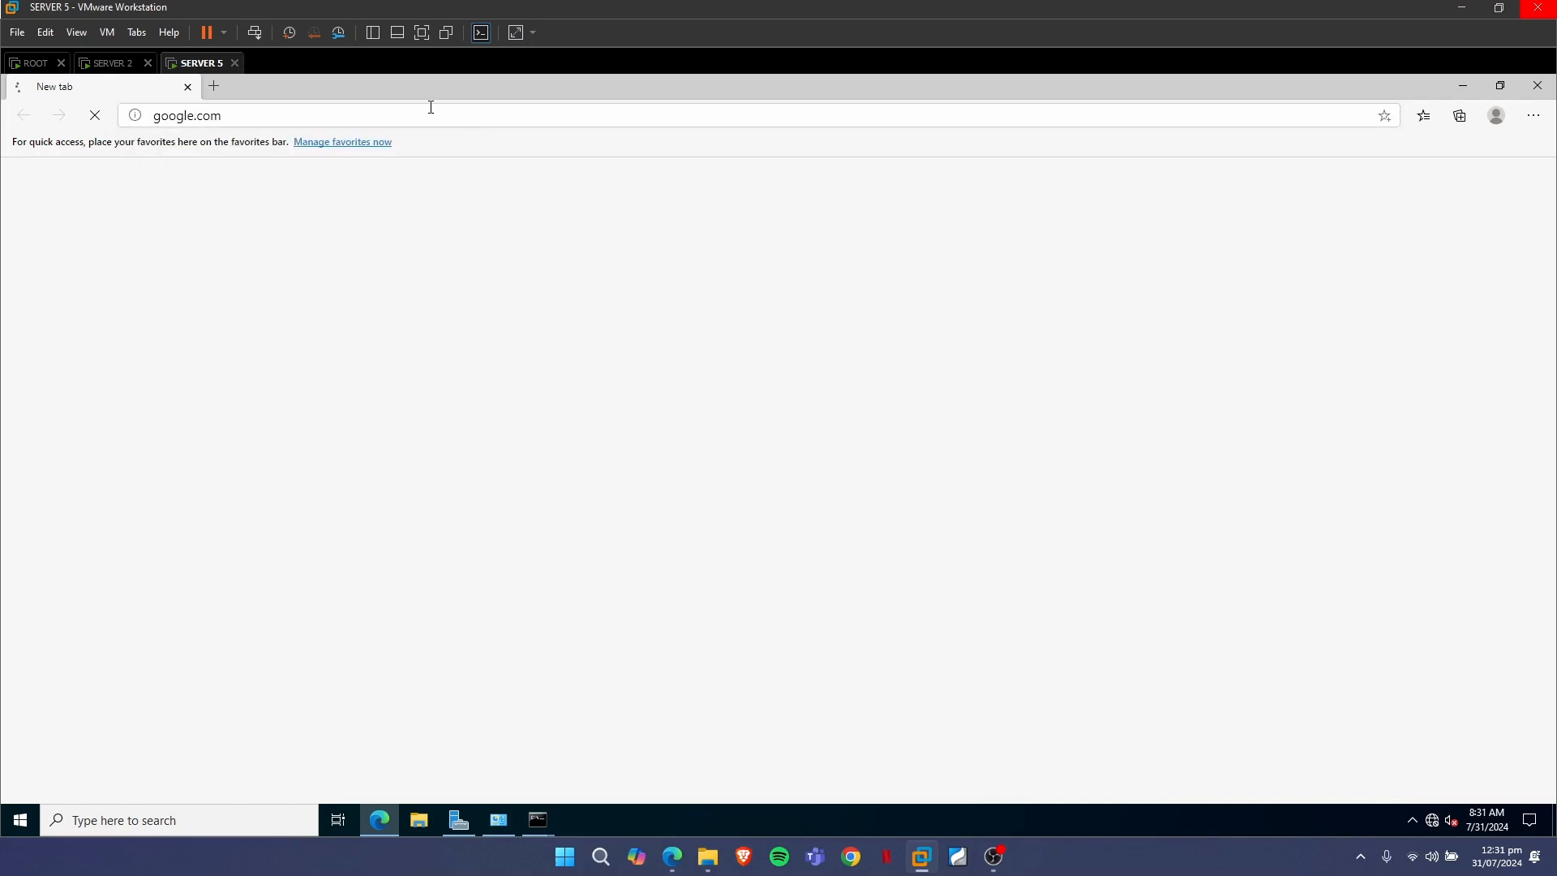
# Load yahoo.ca in a second browser tab on SERVER 5 and check both the google.com and yahoo.ca pages
pyautogui.click(213, 85)
pyautogui.write('yahoo.ca')
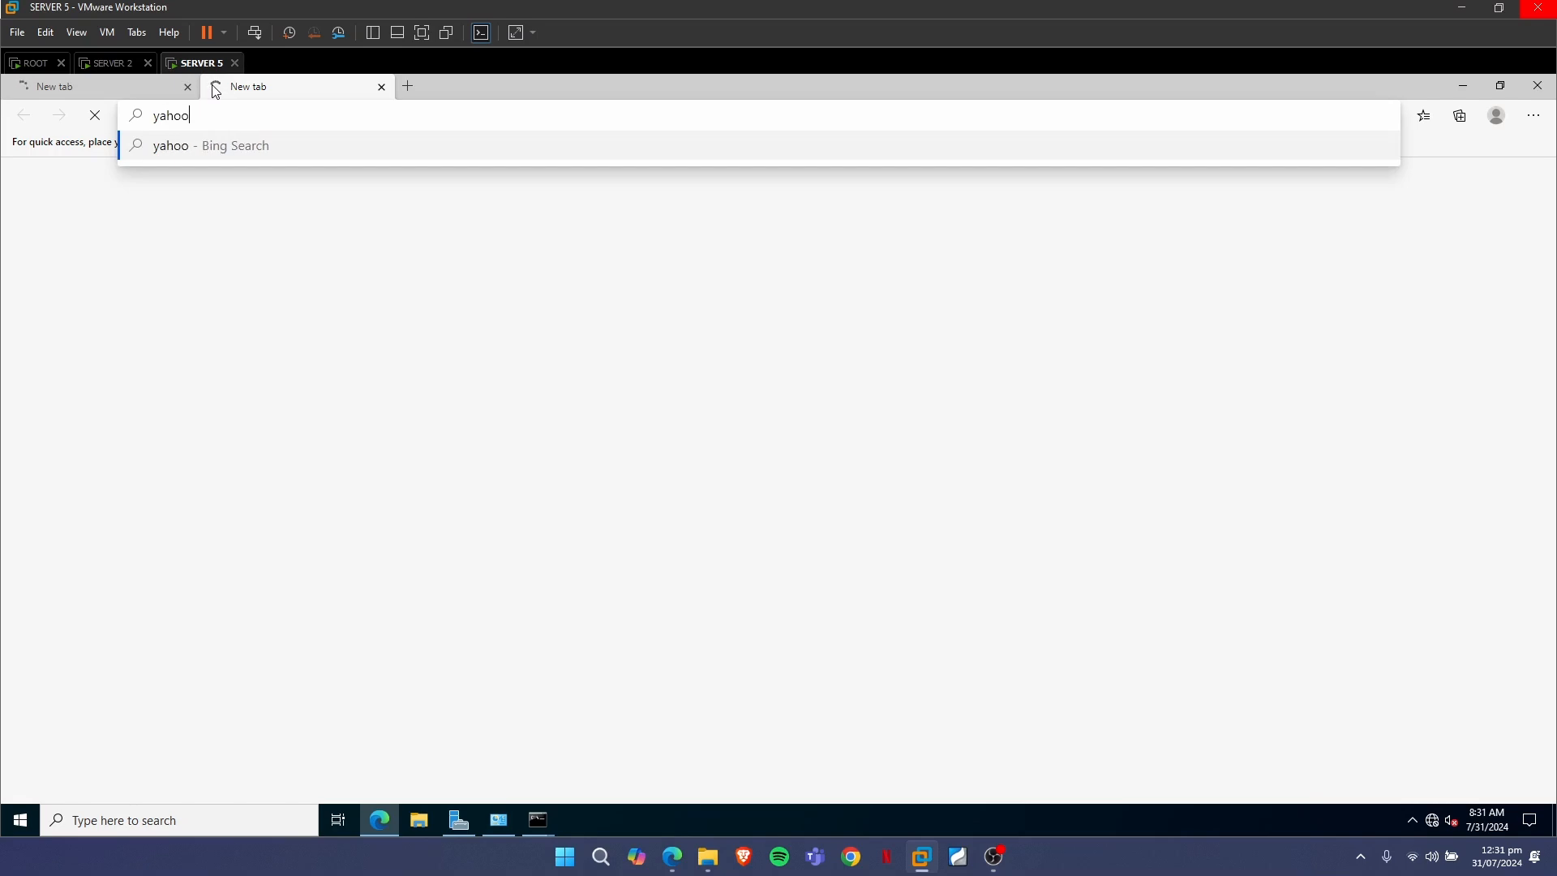
pyautogui.press('Return')
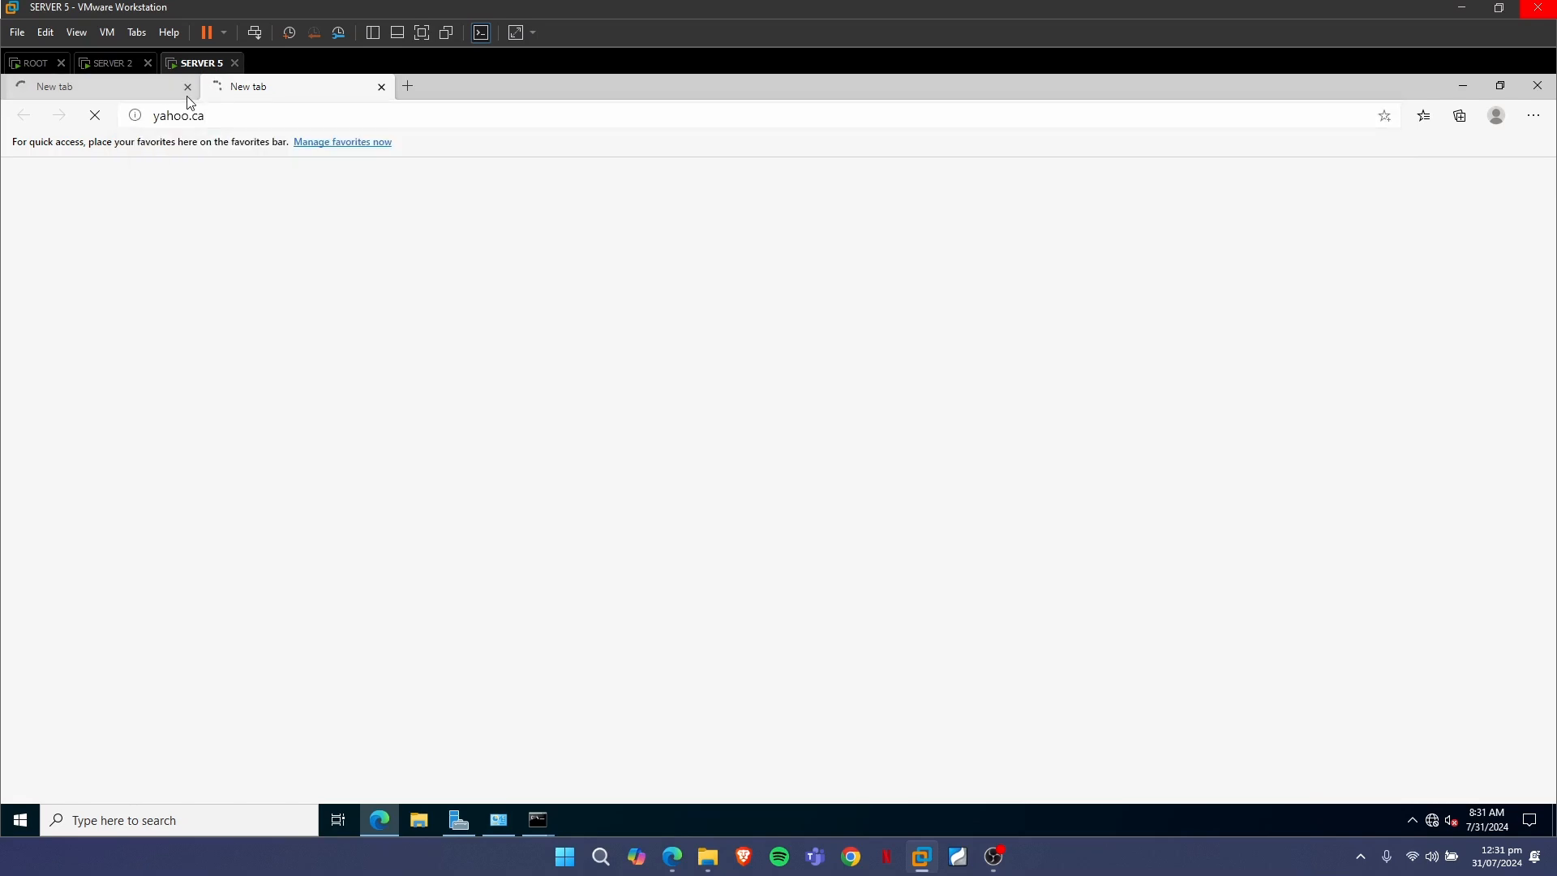
pyautogui.click(126, 88)
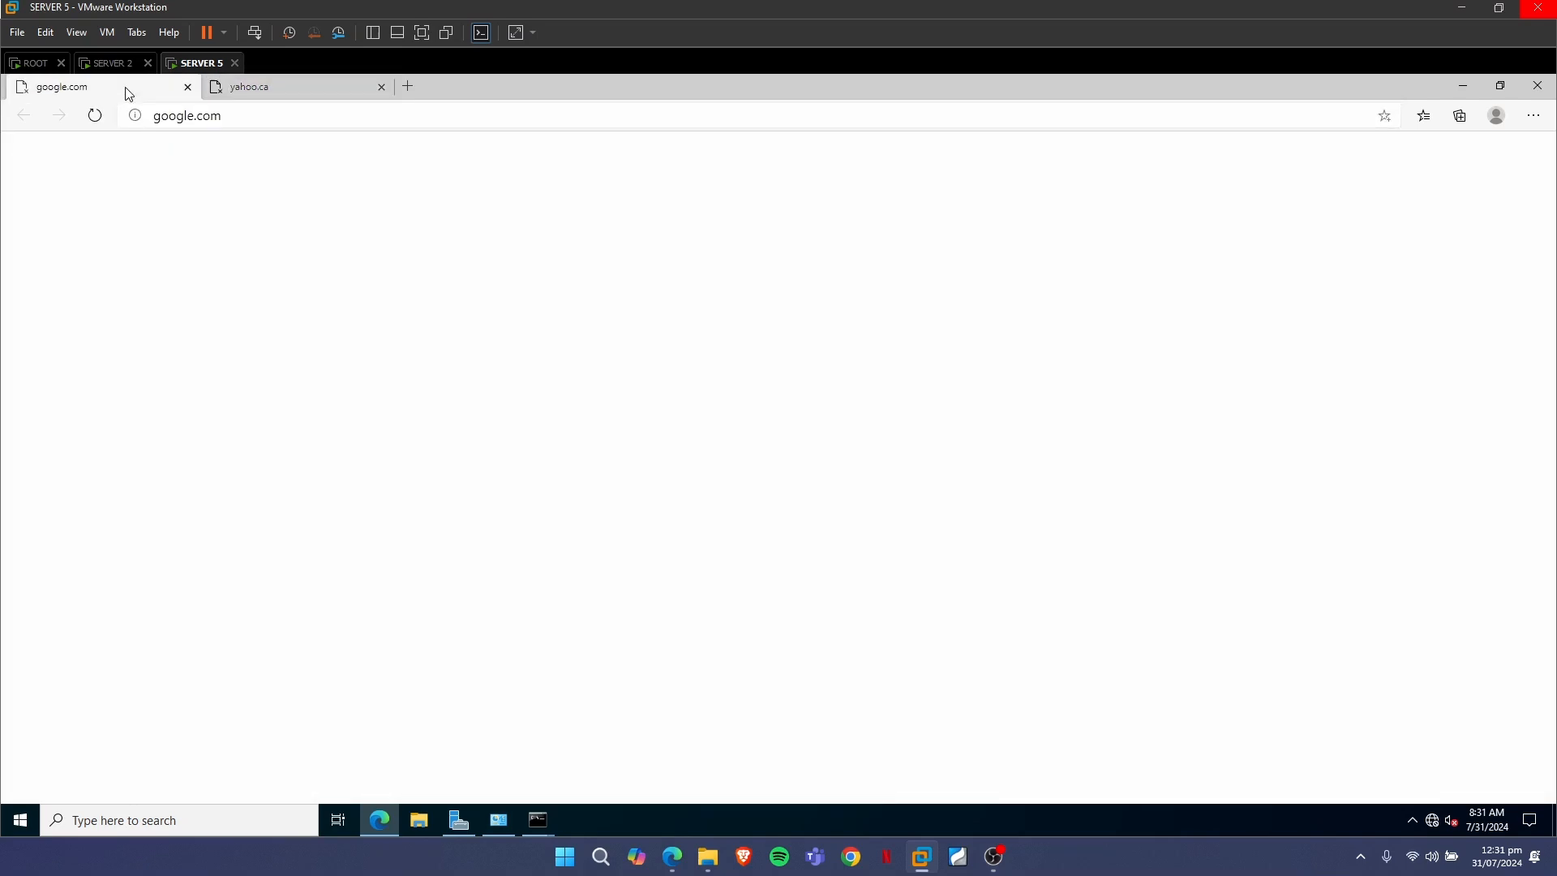
pyautogui.click(280, 89)
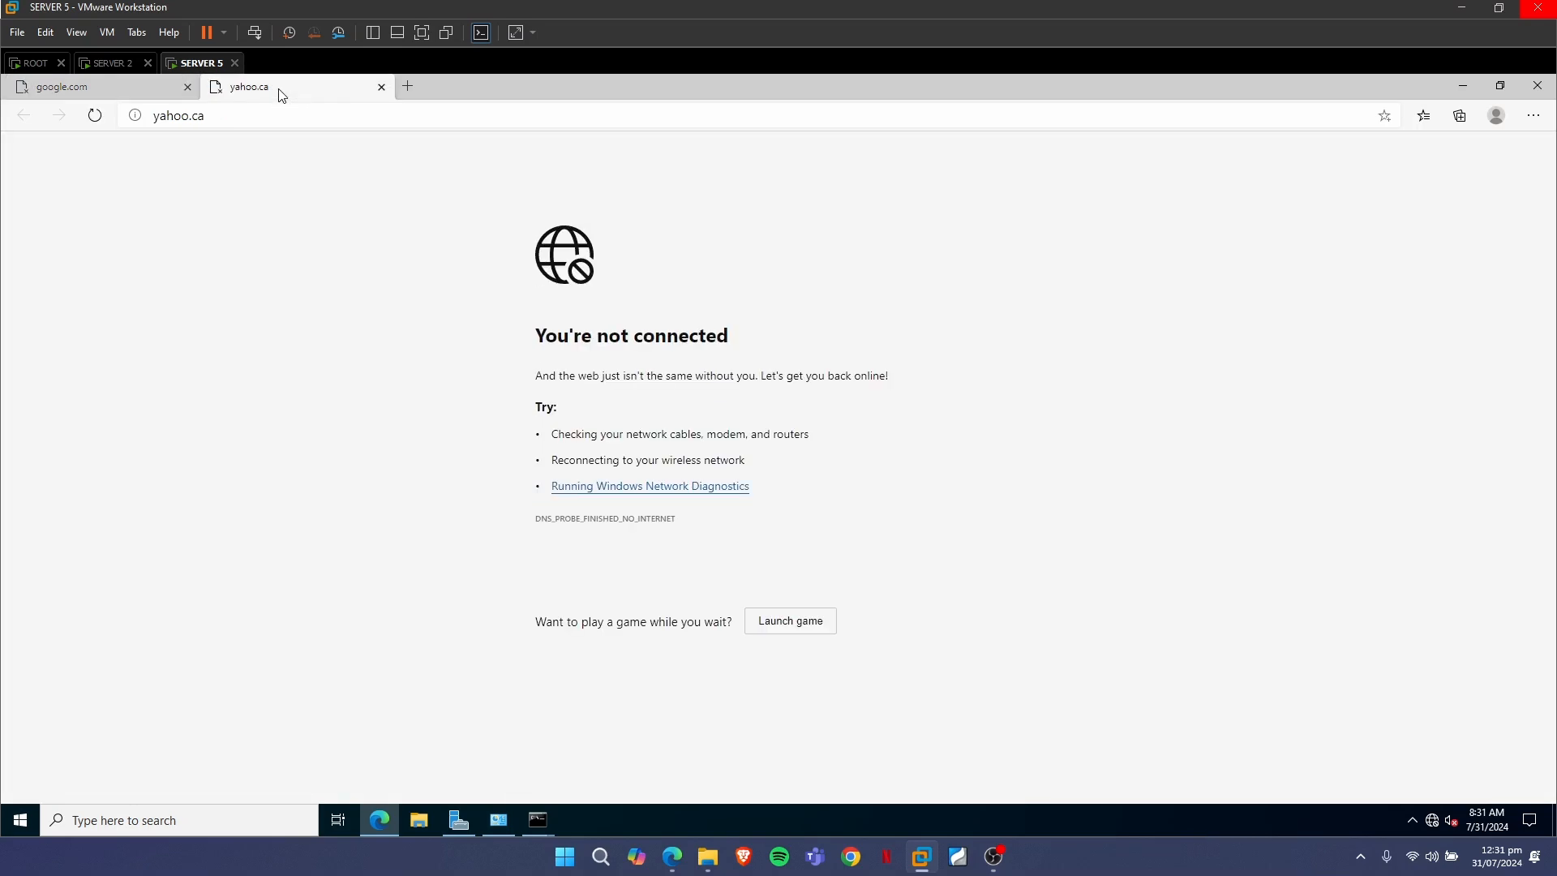
pyautogui.click(126, 64)
pyautogui.click(201, 72)
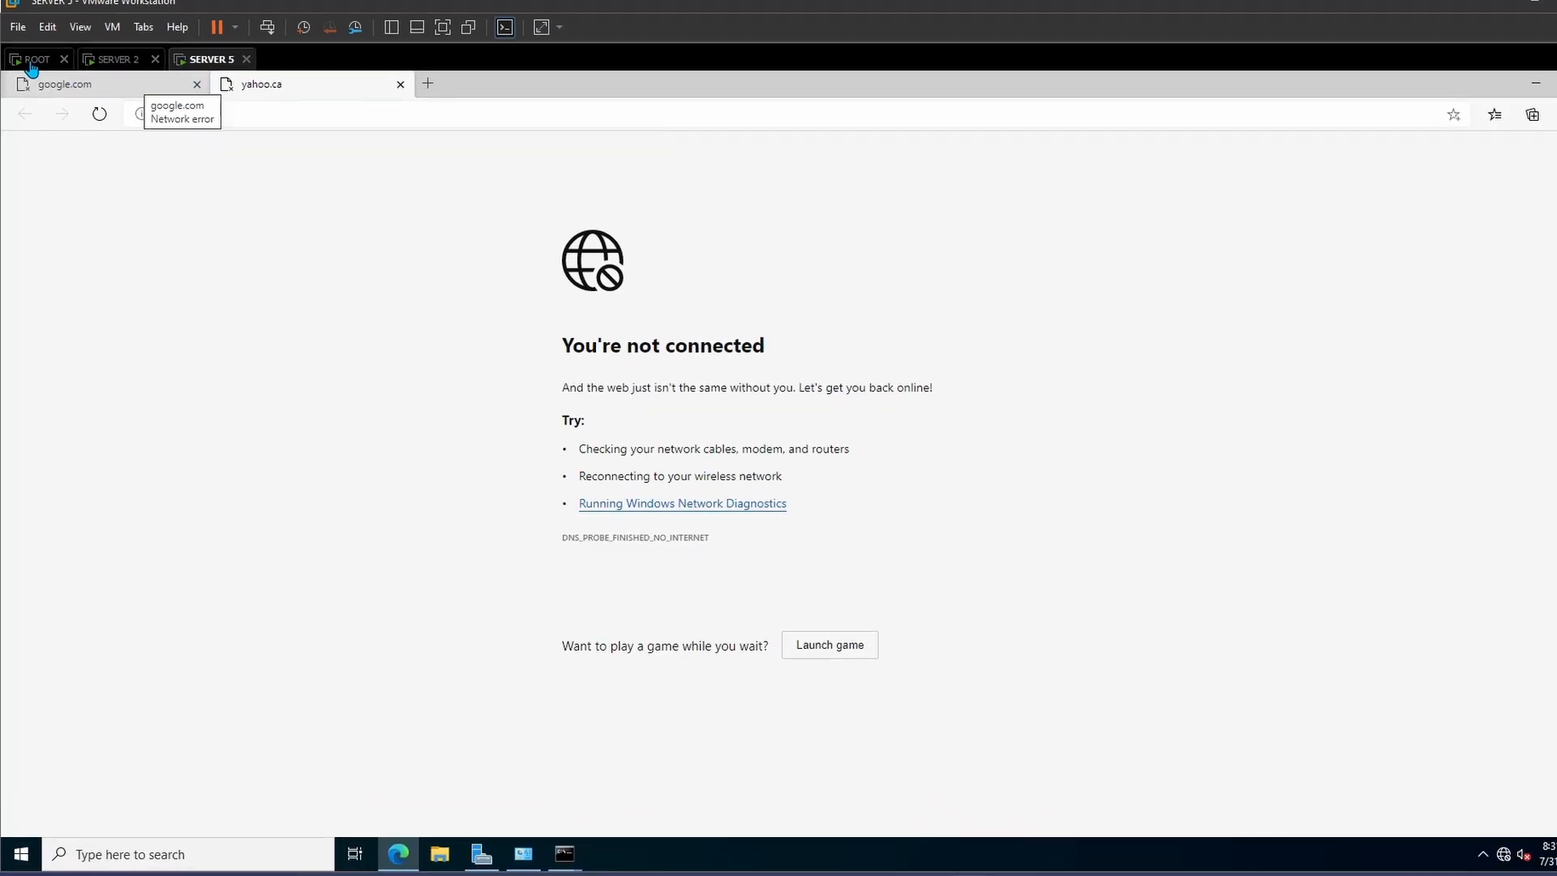
# On ROOT, continue the setup wizard with NAT and open Network and Sharing Center to check the server's connections
pyautogui.click(30, 71)
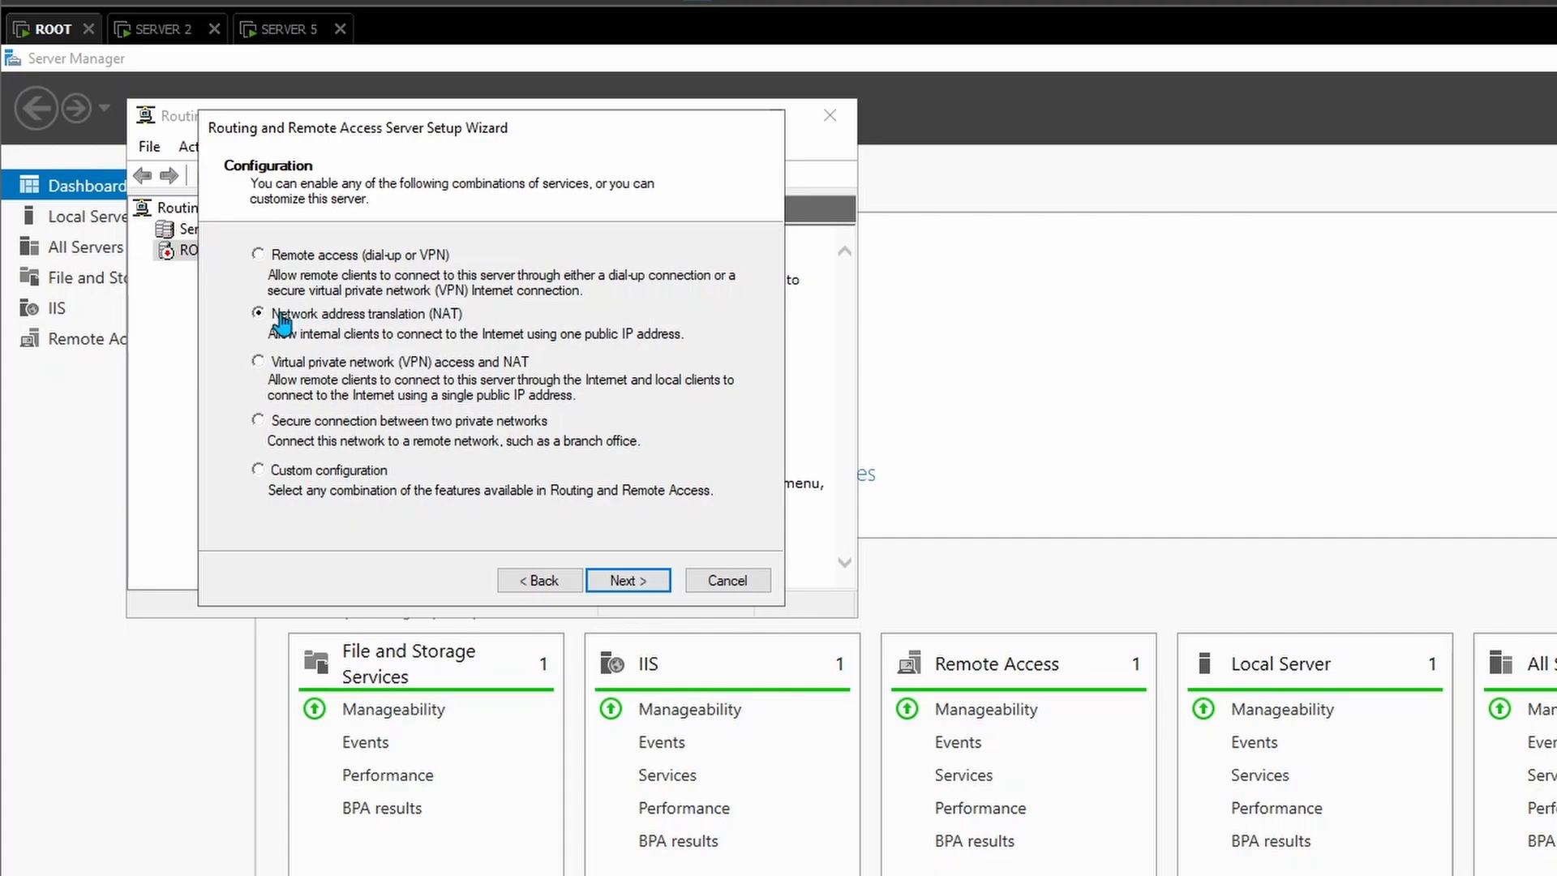
pyautogui.click(628, 581)
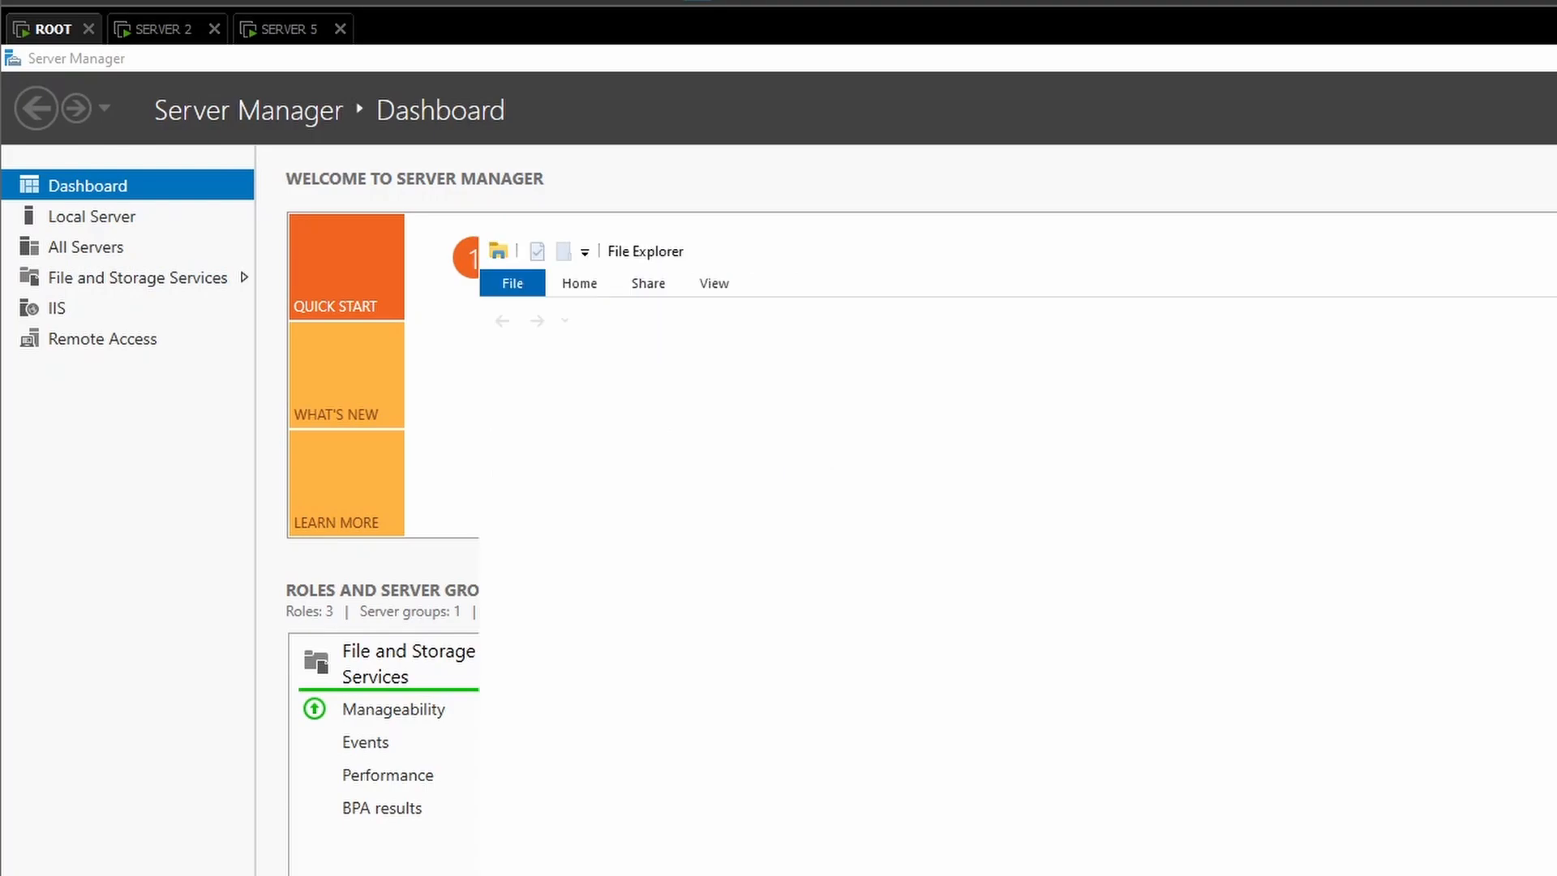
pyautogui.rightClick(584, 606)
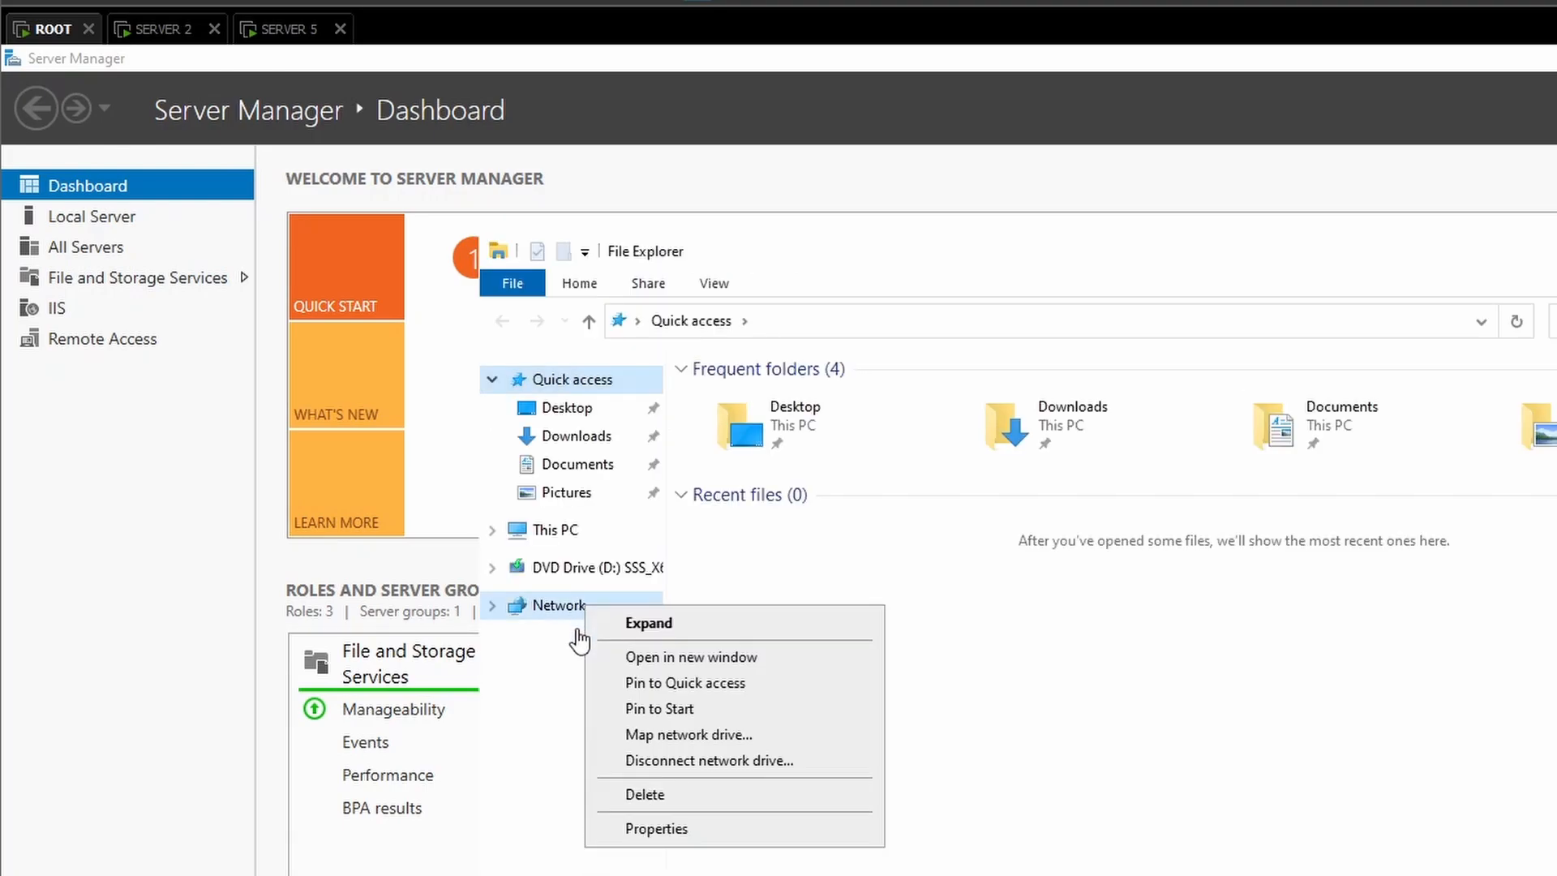
pyautogui.click(653, 828)
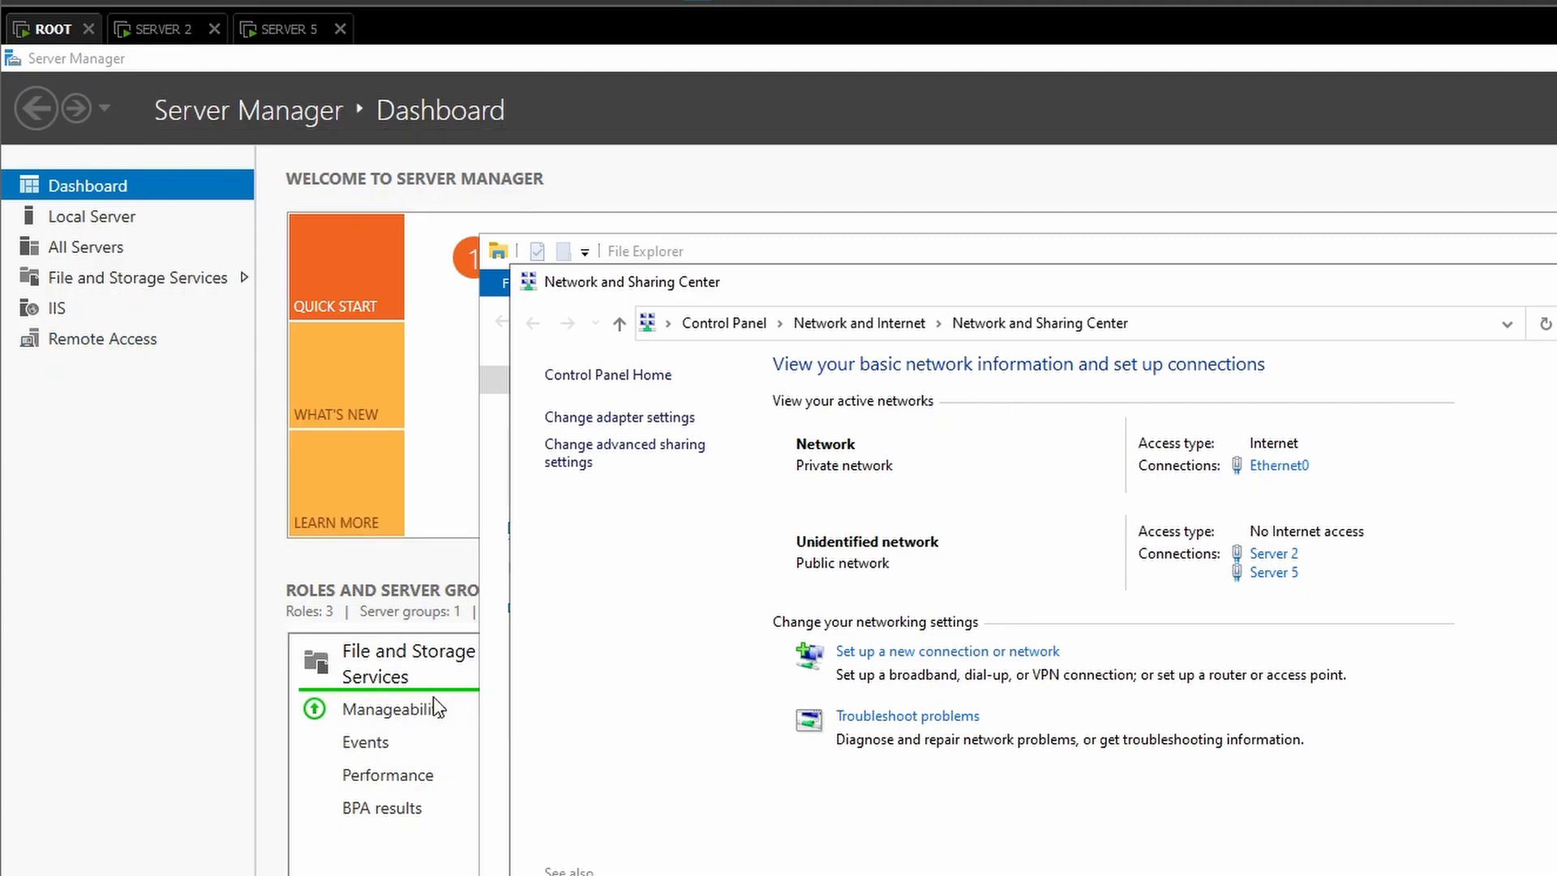
# In the setup wizard, choose Ethernet0 as the public interface for the NAT Internet connection
pyautogui.click(913, 874)
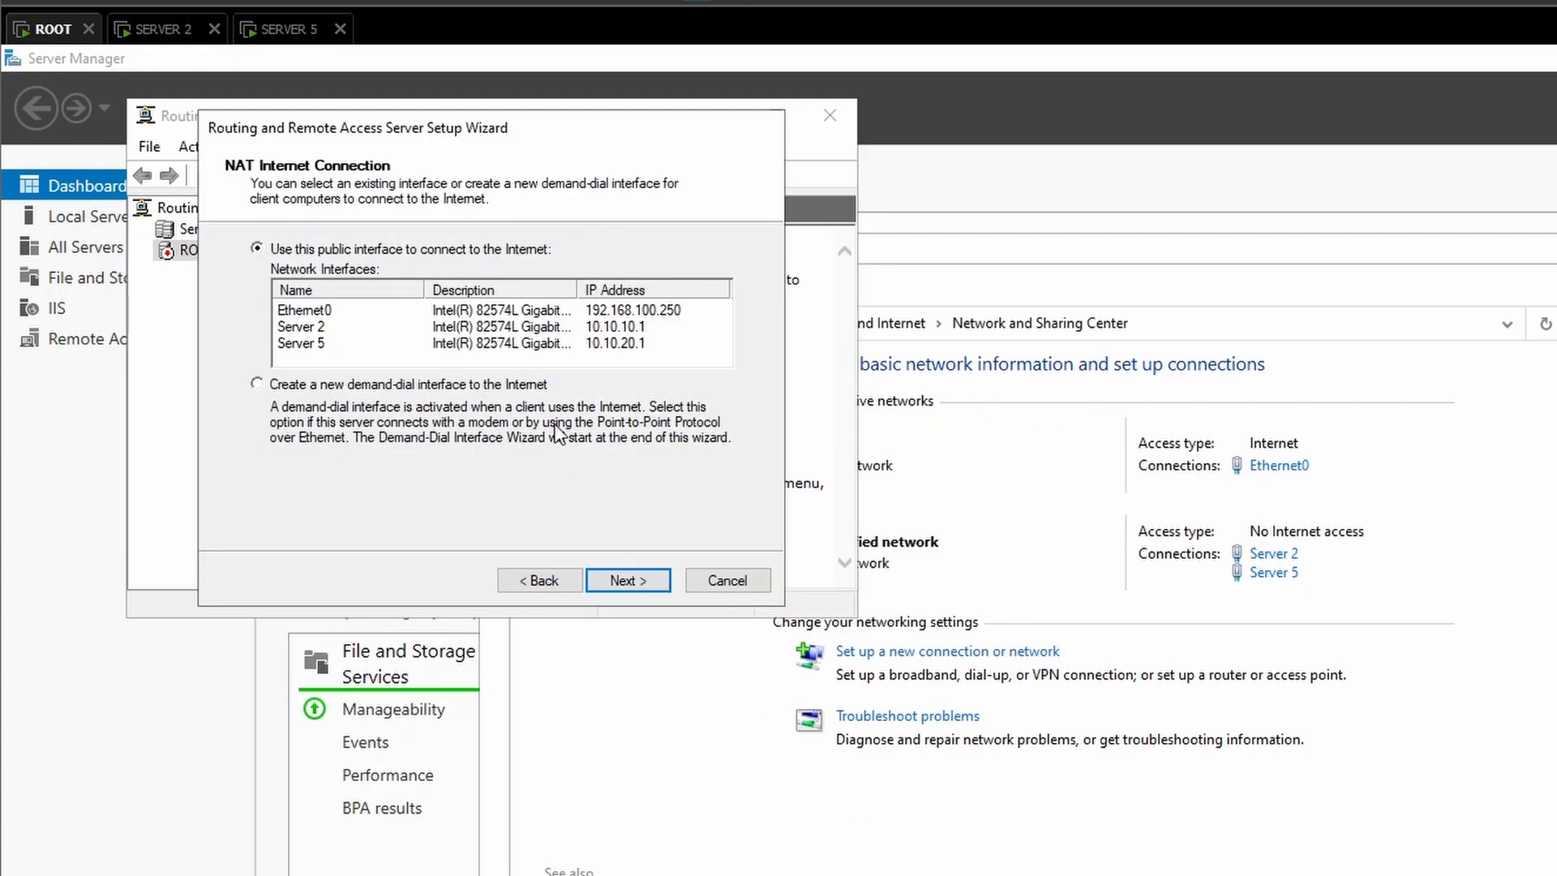
pyautogui.click(505, 311)
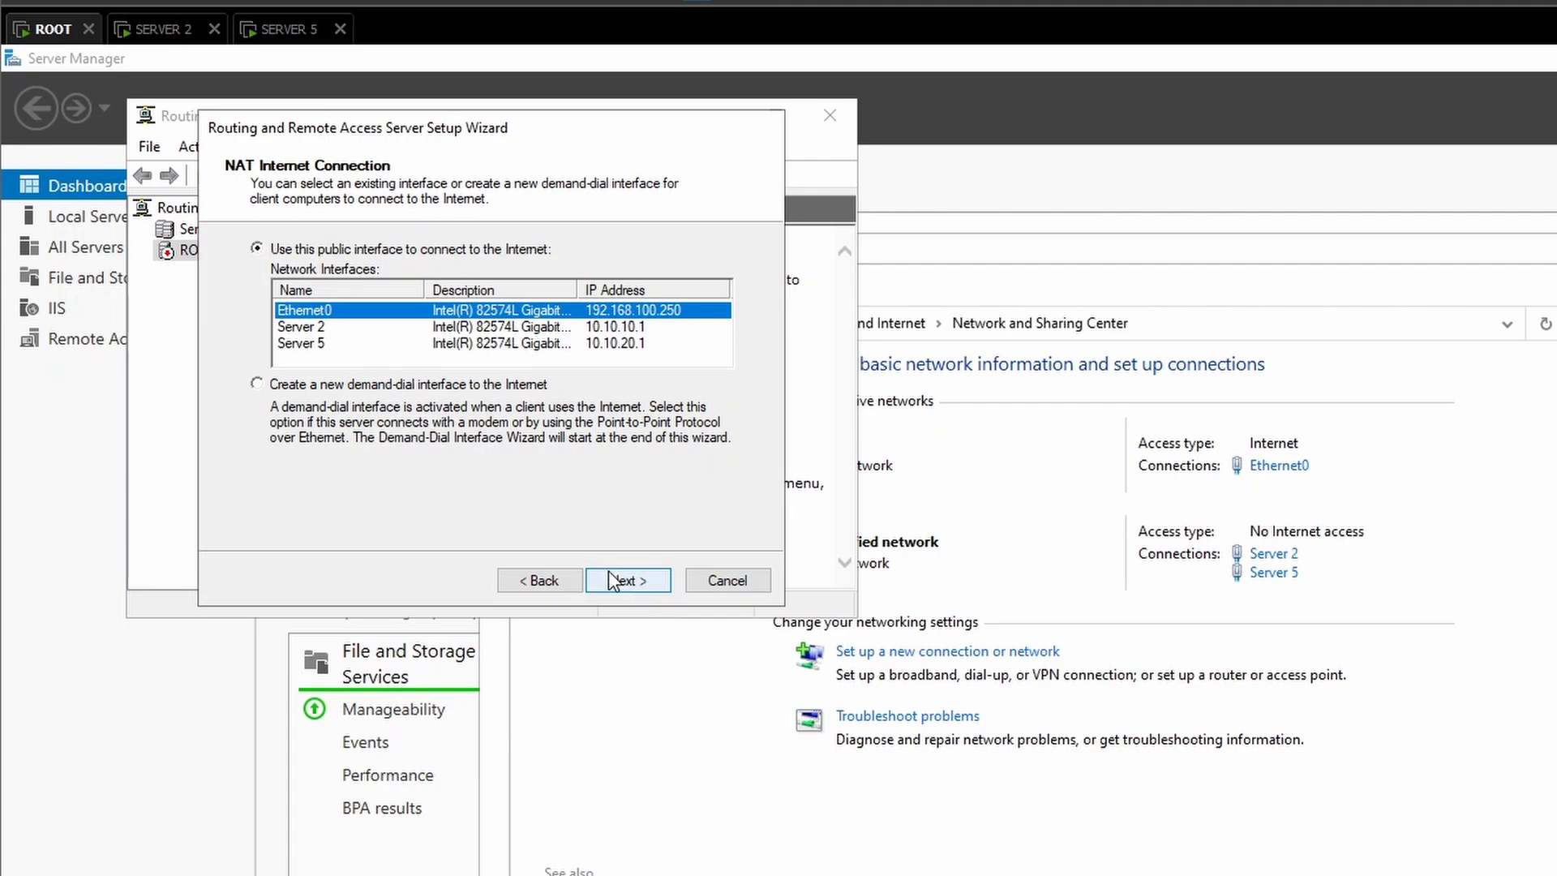
pyautogui.click(631, 581)
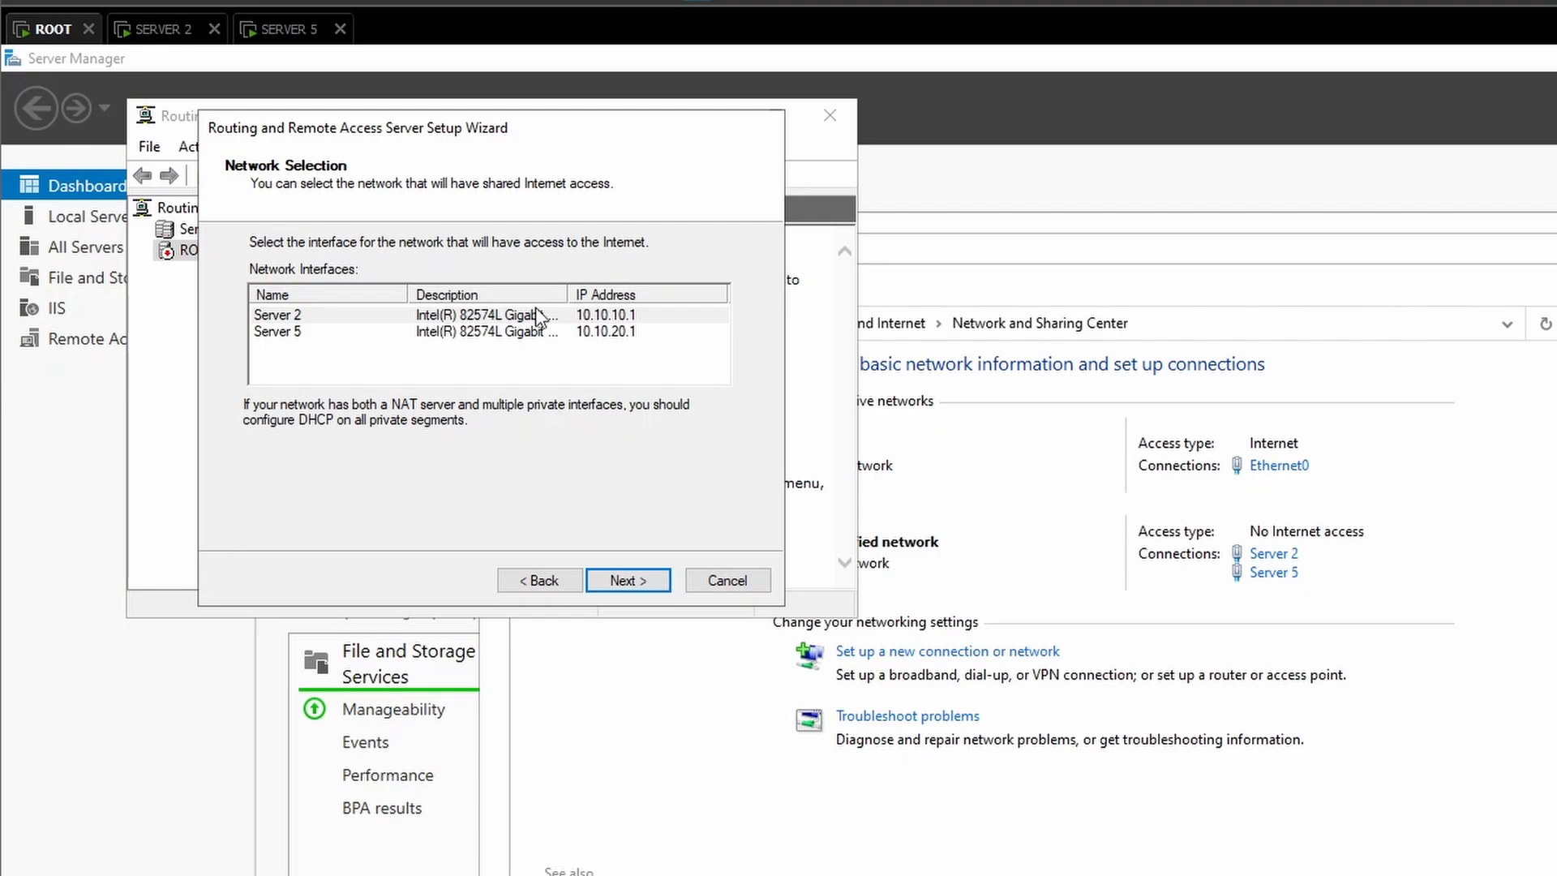
# Choose the Server 2 interface as the network that has shared Internet access
pyautogui.click(299, 314)
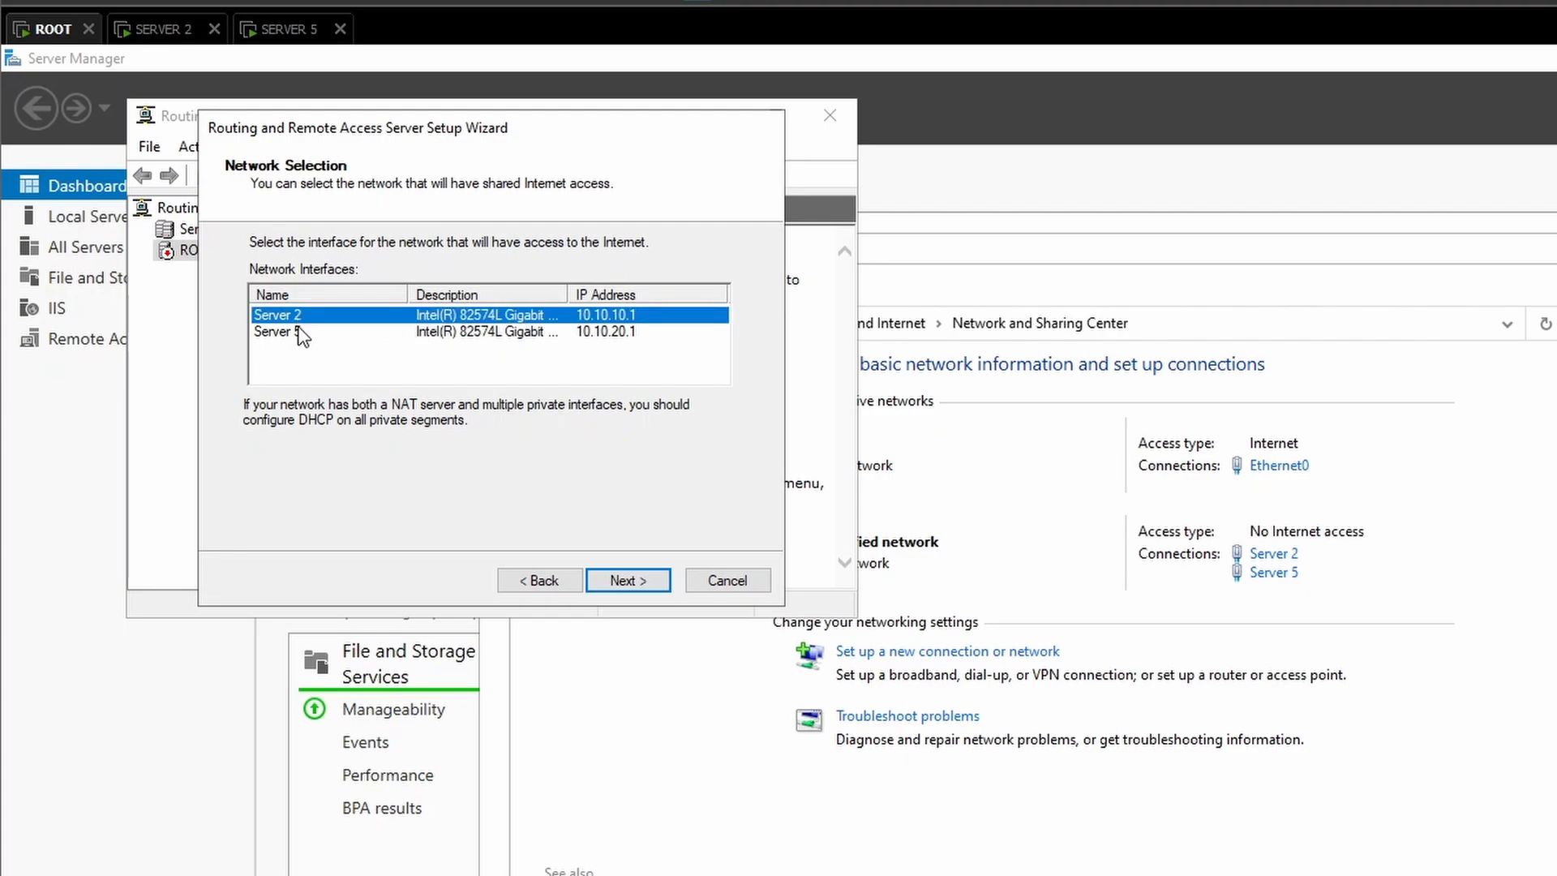
pyautogui.click(300, 332)
pyautogui.click(304, 313)
pyautogui.click(645, 586)
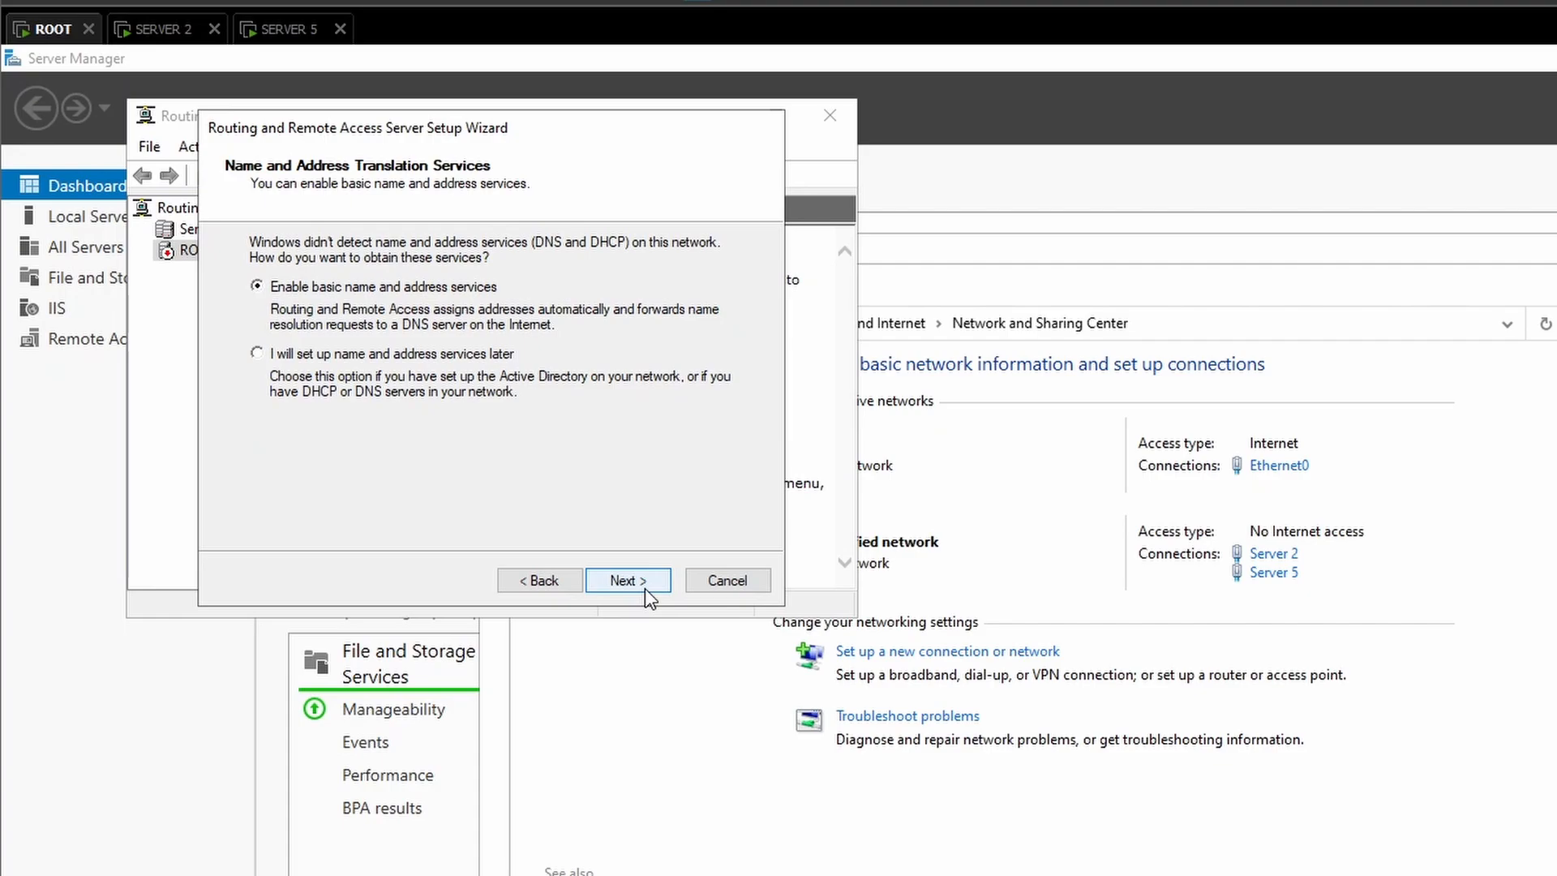
# Enable basic name and address services, accept the 10.10.10.0 address range, and finish the setup wizard
pyautogui.click(645, 581)
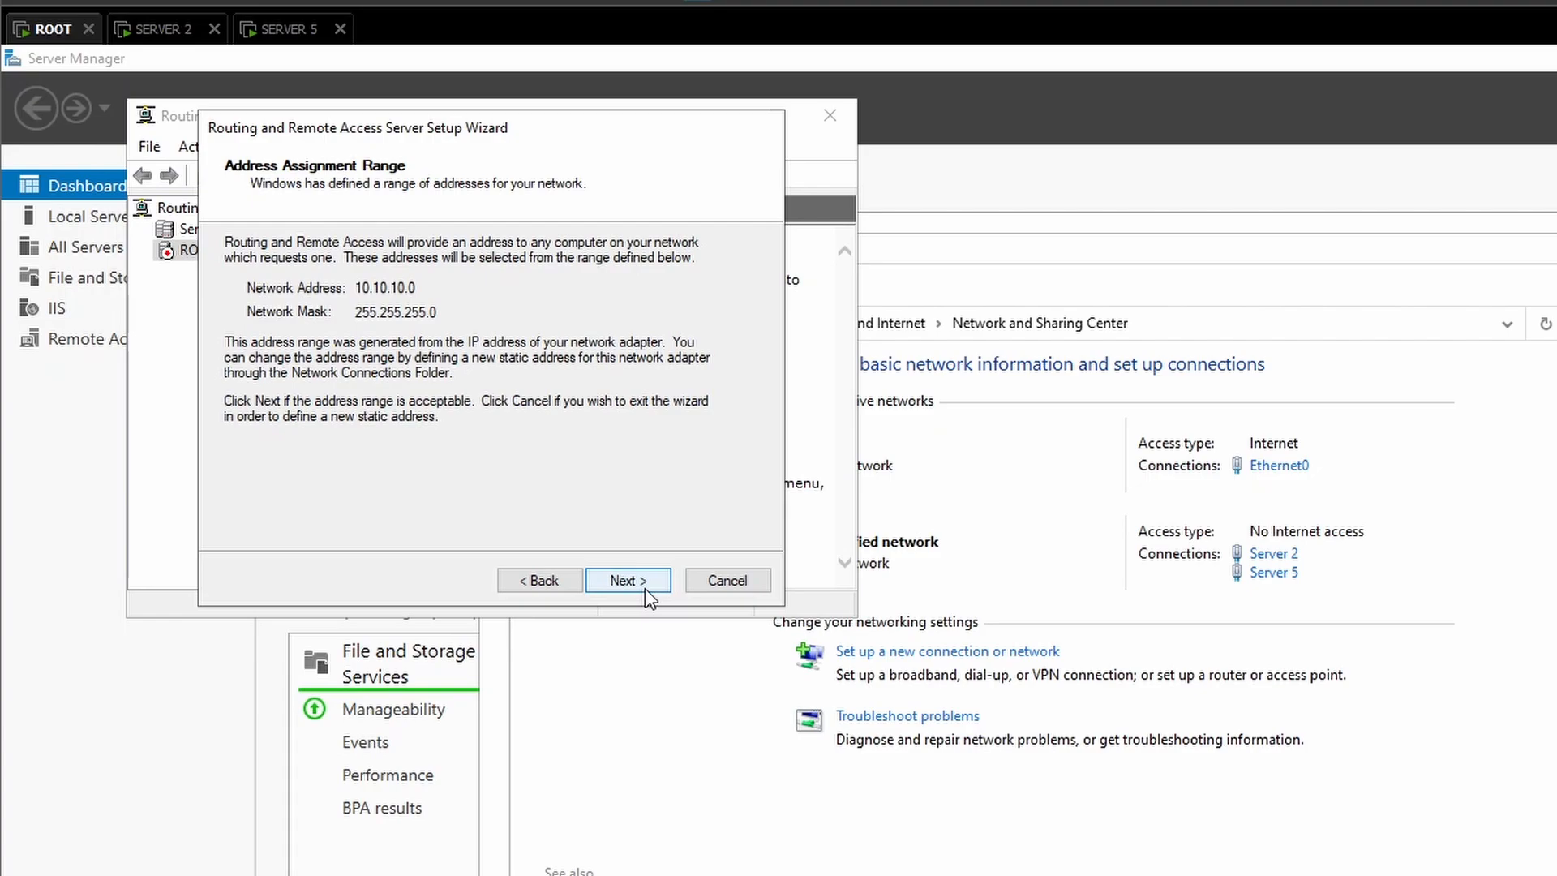
pyautogui.click(645, 581)
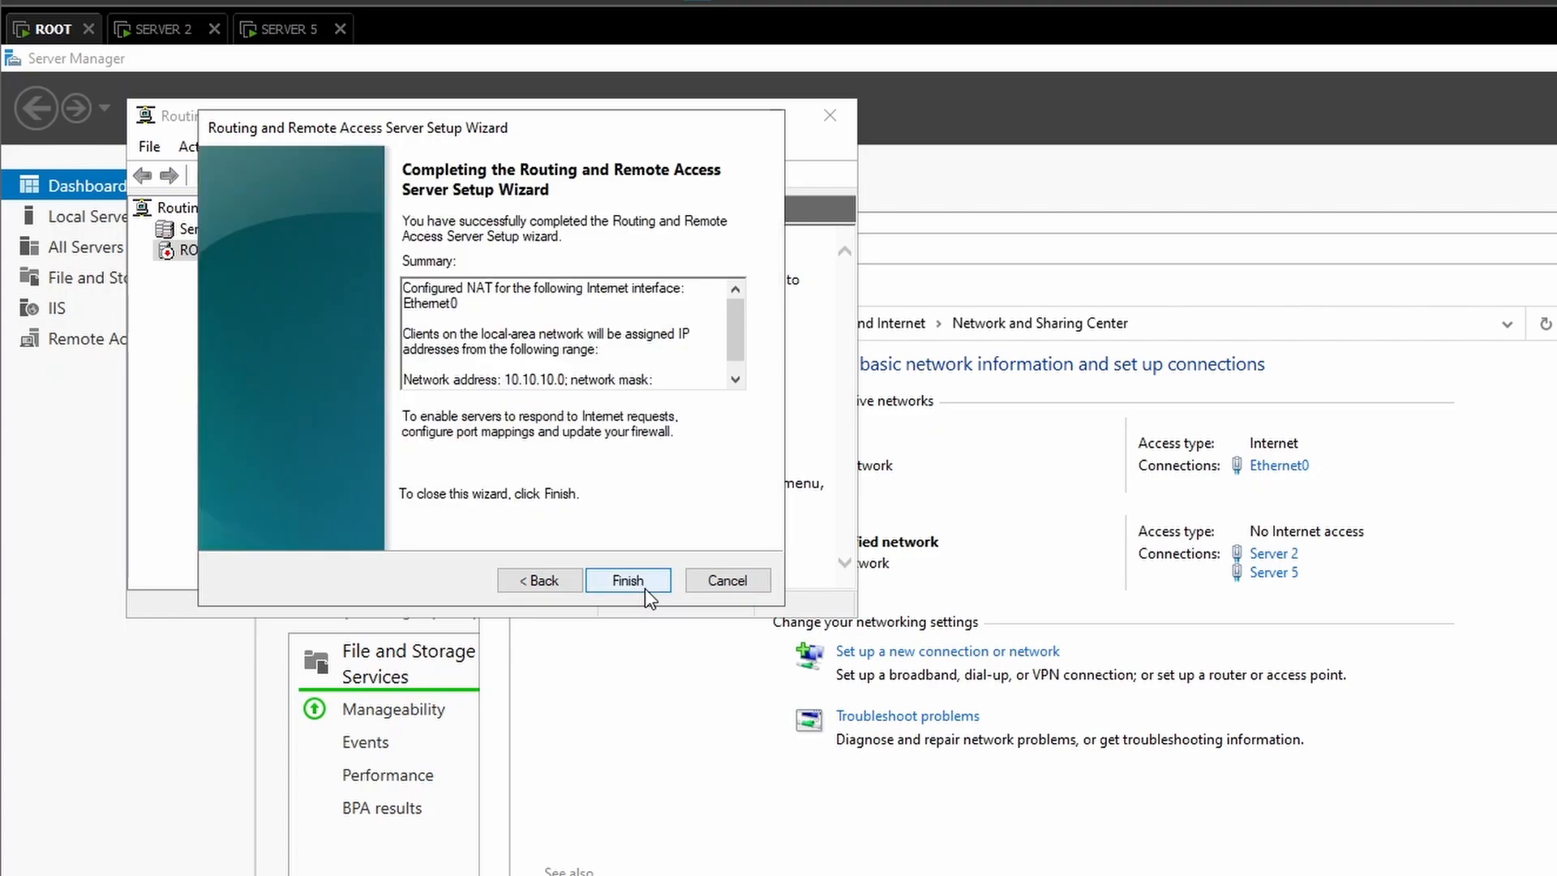
pyautogui.click(645, 582)
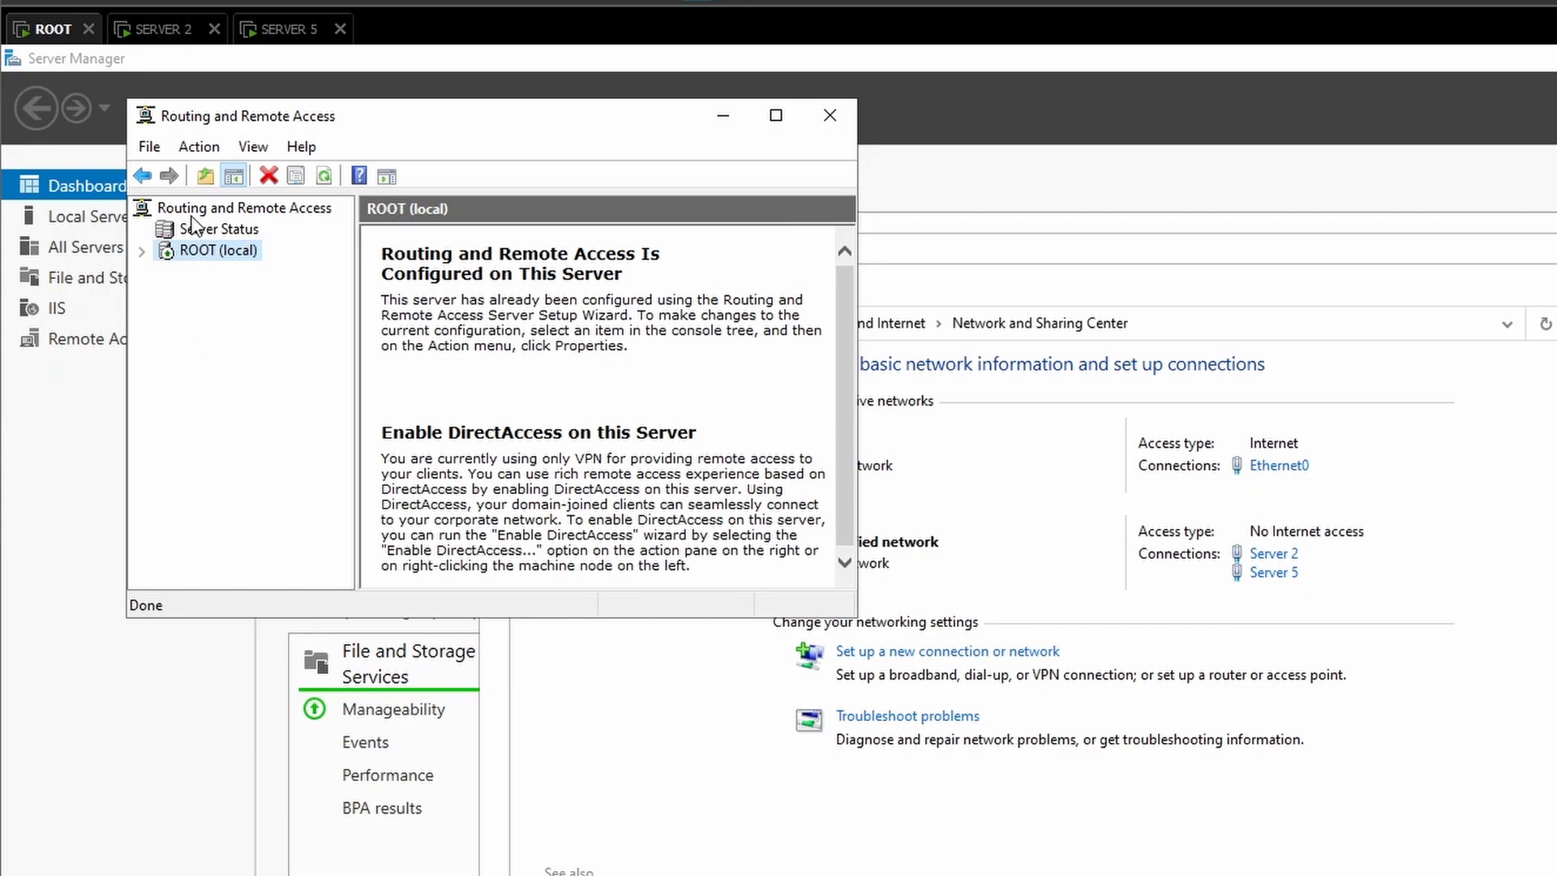
# Expand ROOT (local) in Routing and Remote Access and review its nodes and available actions
pyautogui.doubleClick(170, 257)
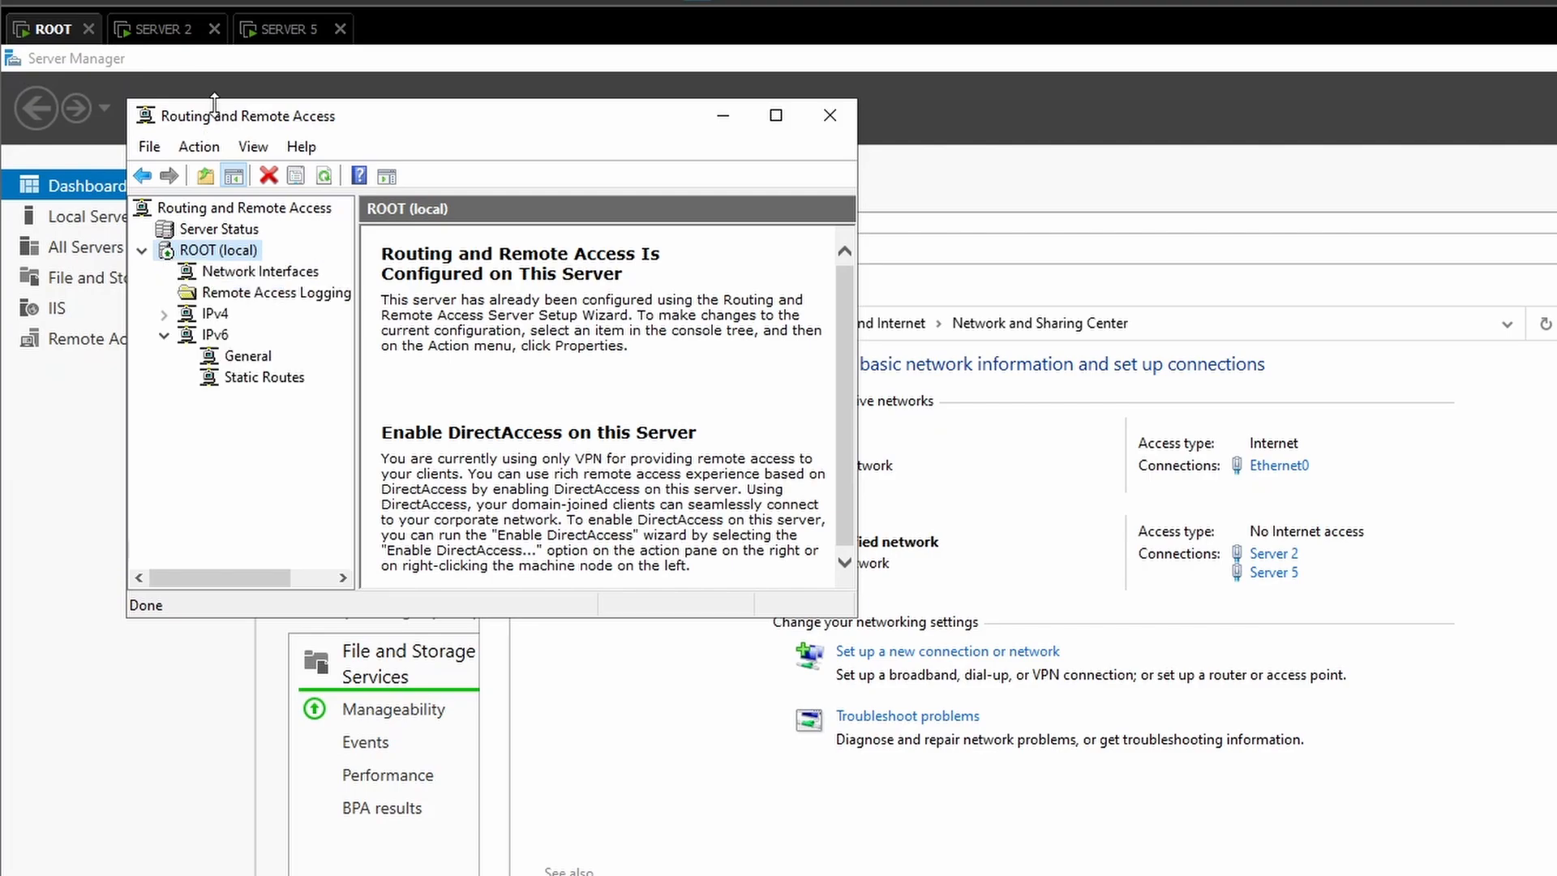
pyautogui.rightClick(215, 246)
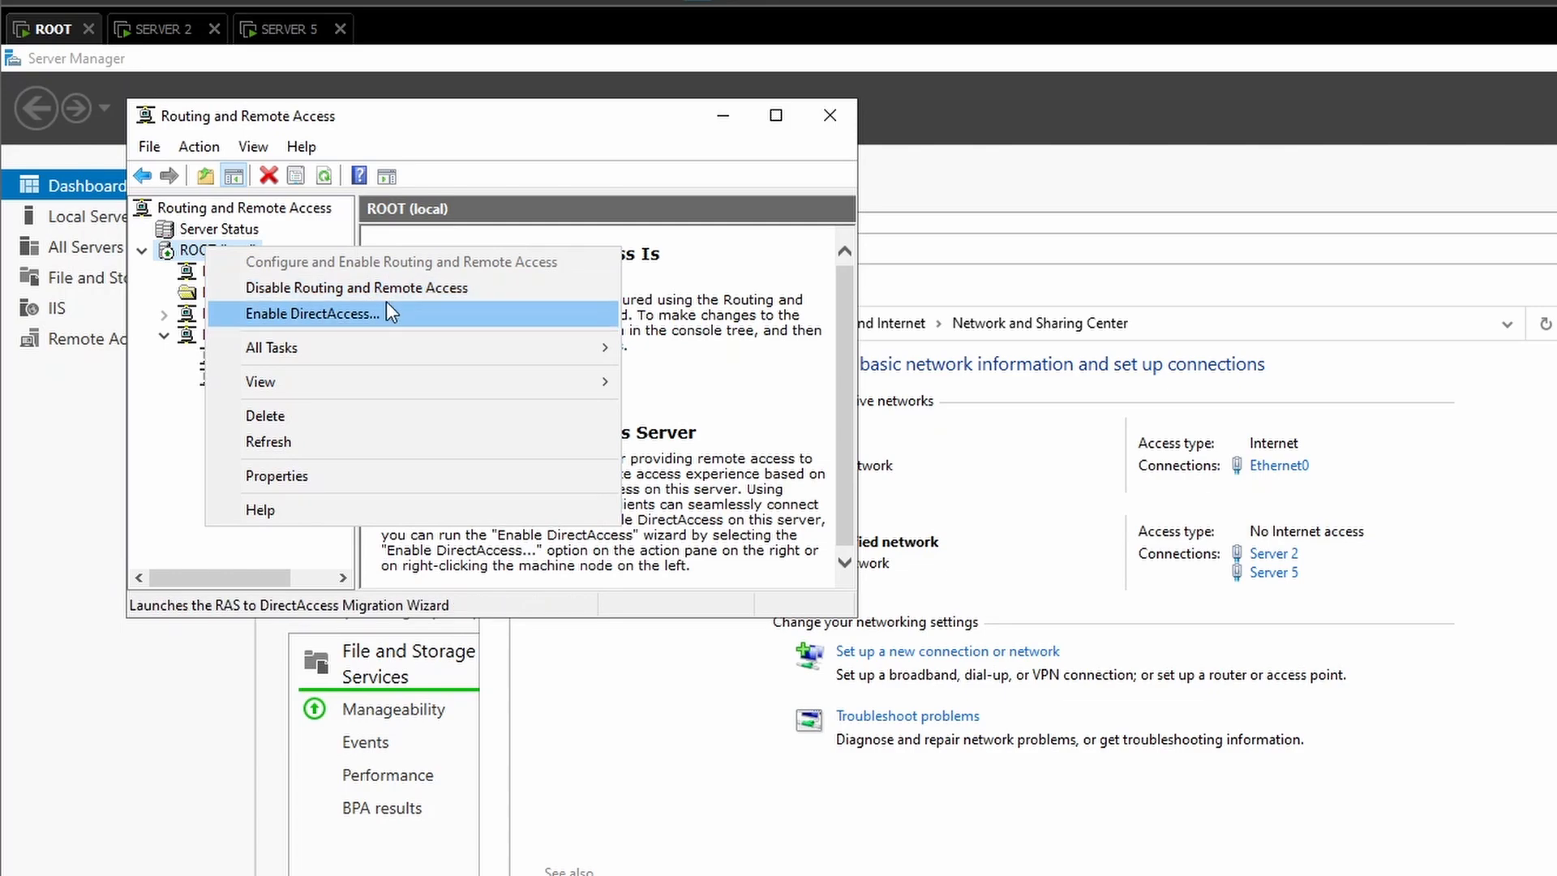
pyautogui.click(149, 462)
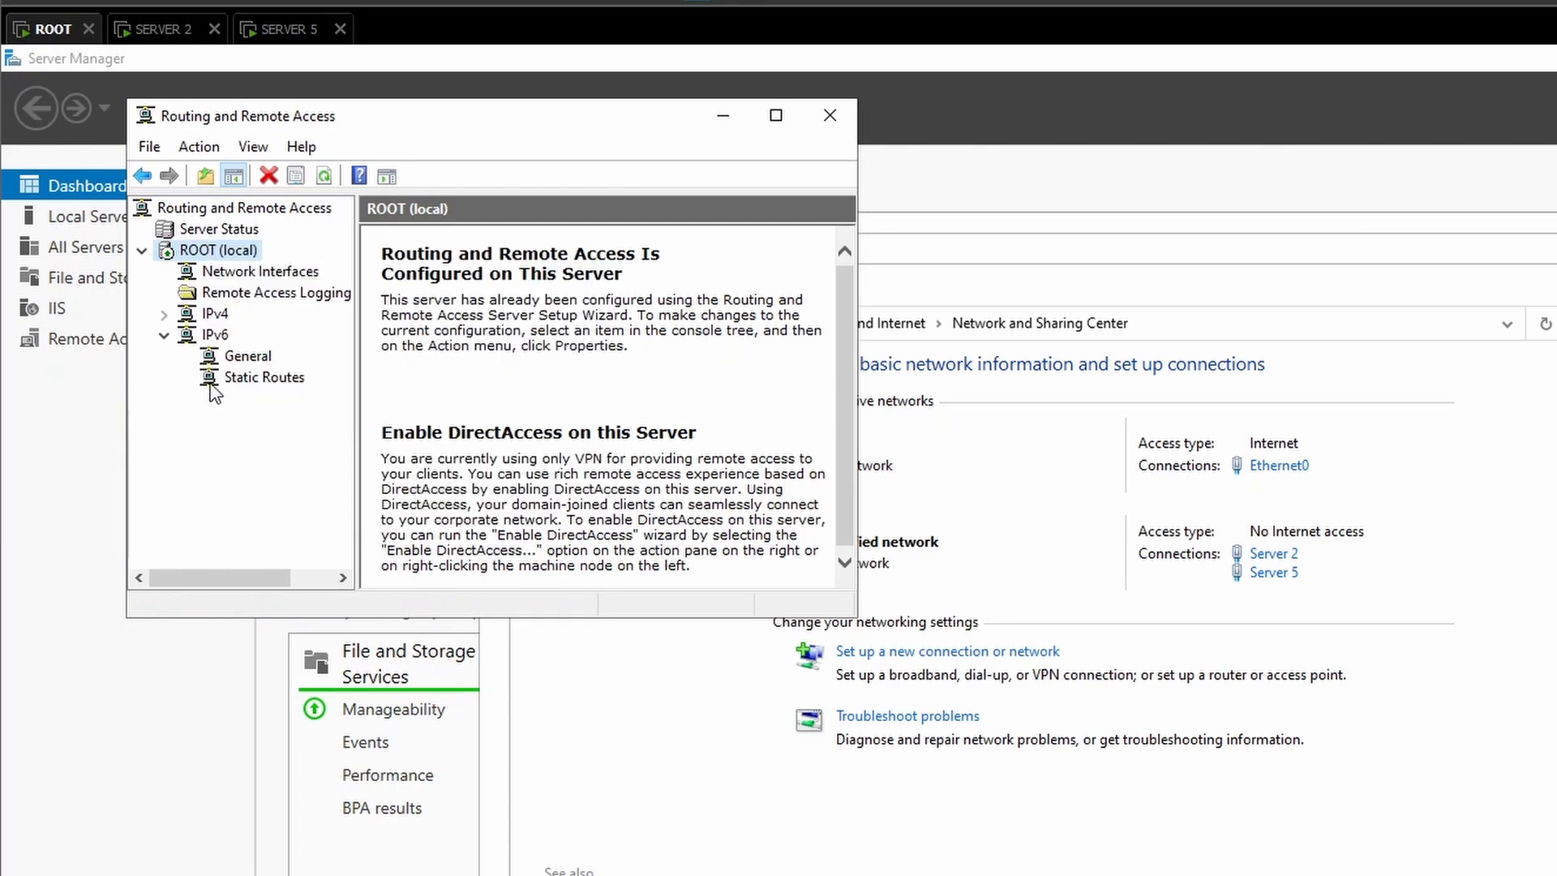
# Switch to SERVER 2 and check the running pings to 192.168.100.250 and 10.10.20.250, minimizing the browser window showing google.com
pyautogui.click(182, 42)
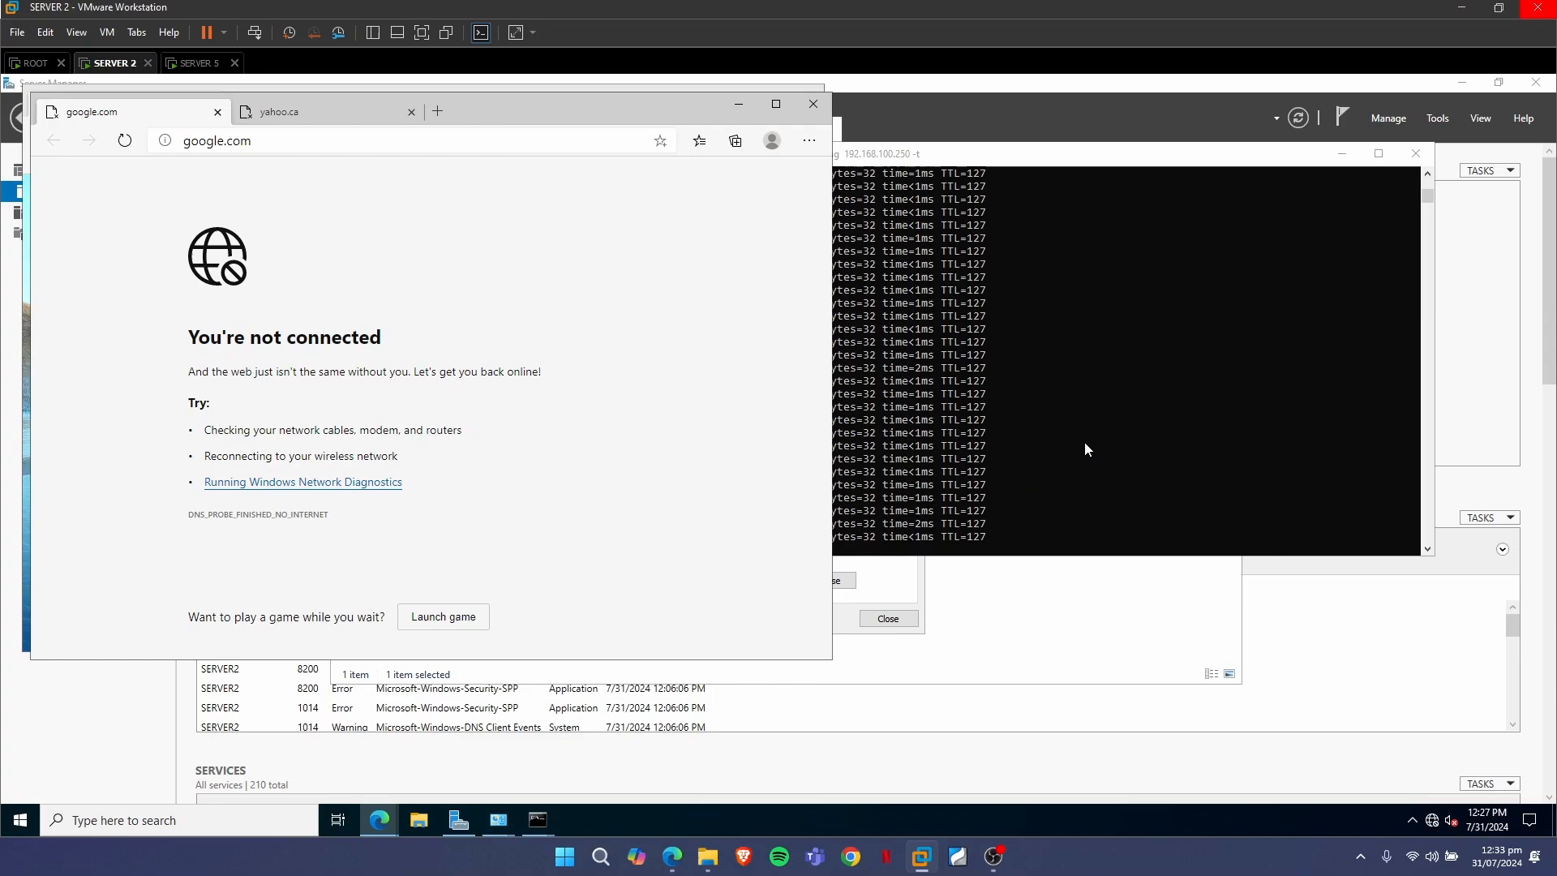
pyautogui.click(1084, 448)
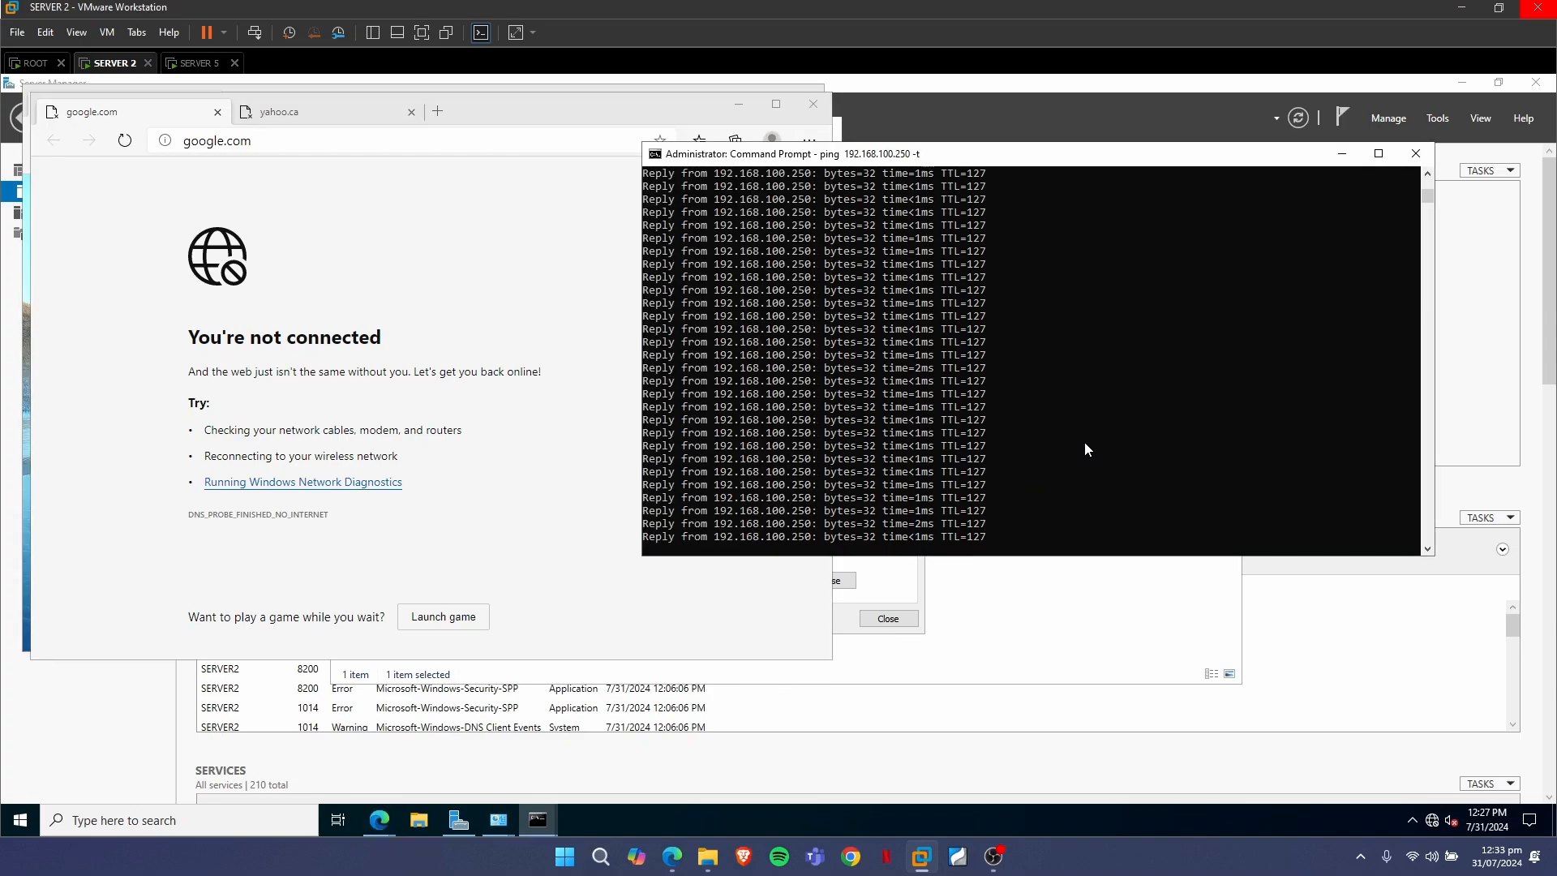
pyautogui.click(727, 105)
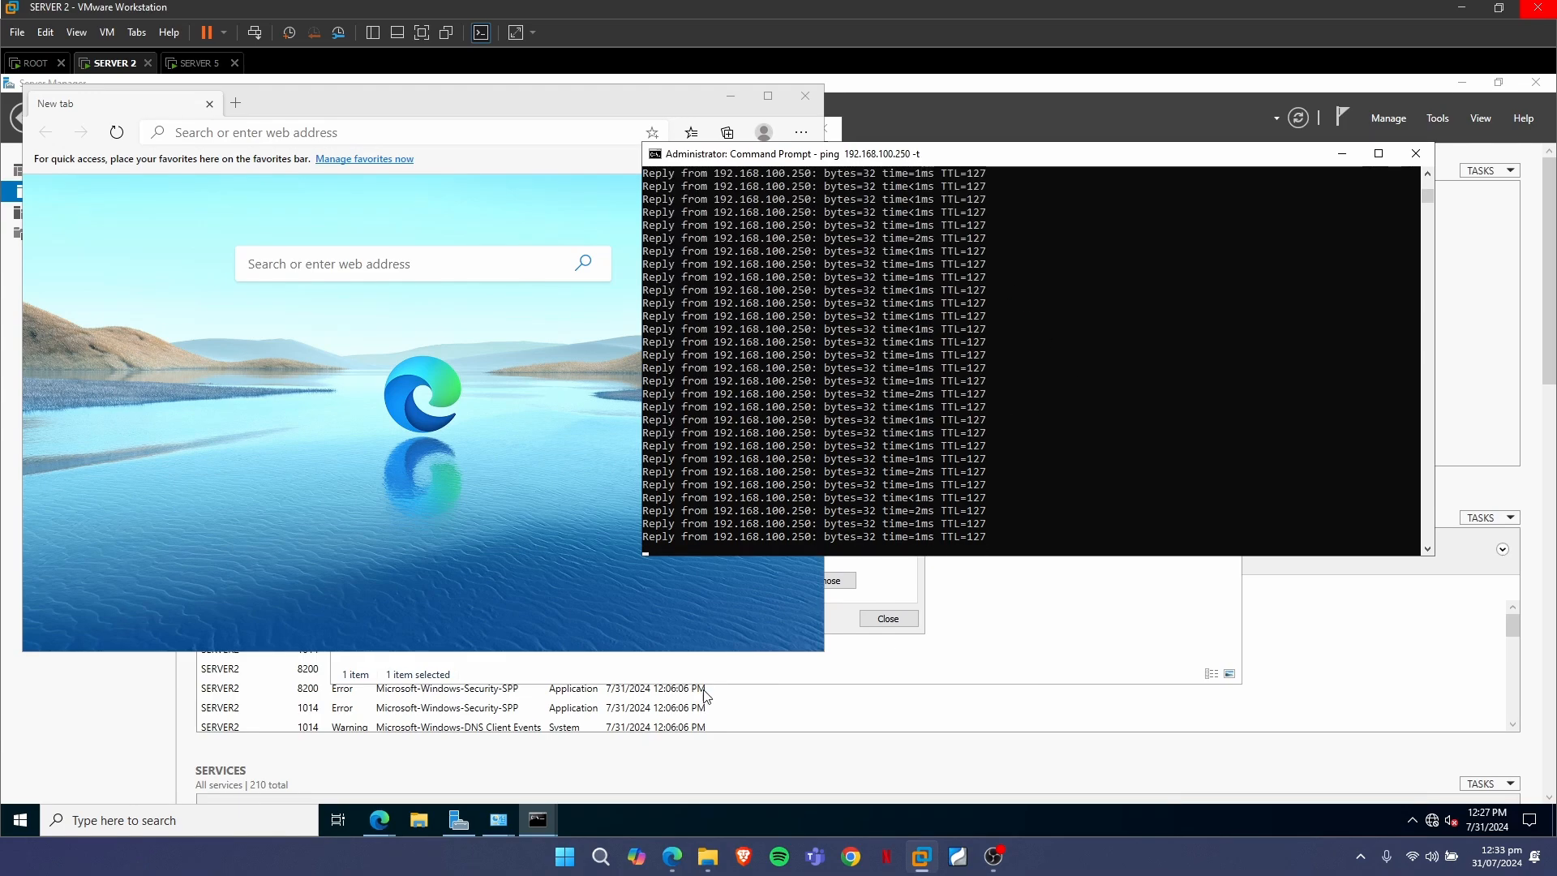
pyautogui.click(453, 748)
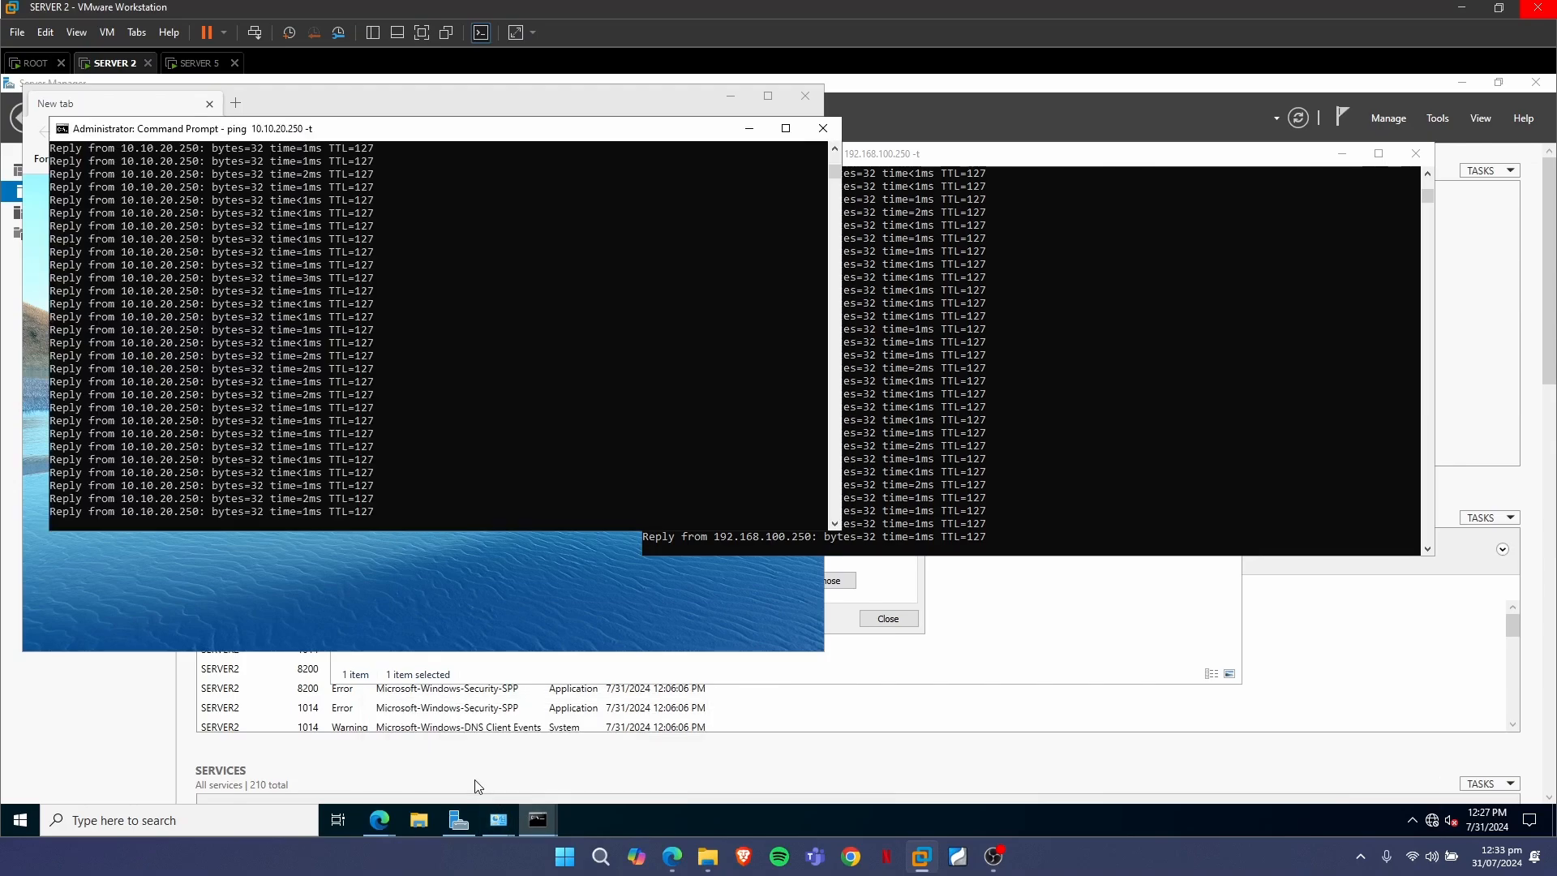
# Stop the continuous ping to 10.10.20.250 on SERVER 2 and run a standard ping to the same address
pyautogui.click(519, 420)
pyautogui.rightClick(518, 420)
pyautogui.click(518, 421)
pyautogui.rightClick(518, 421)
pyautogui.hotkey('ctrl', 'c')
pyautogui.press('Return')
pyautogui.write('pi')
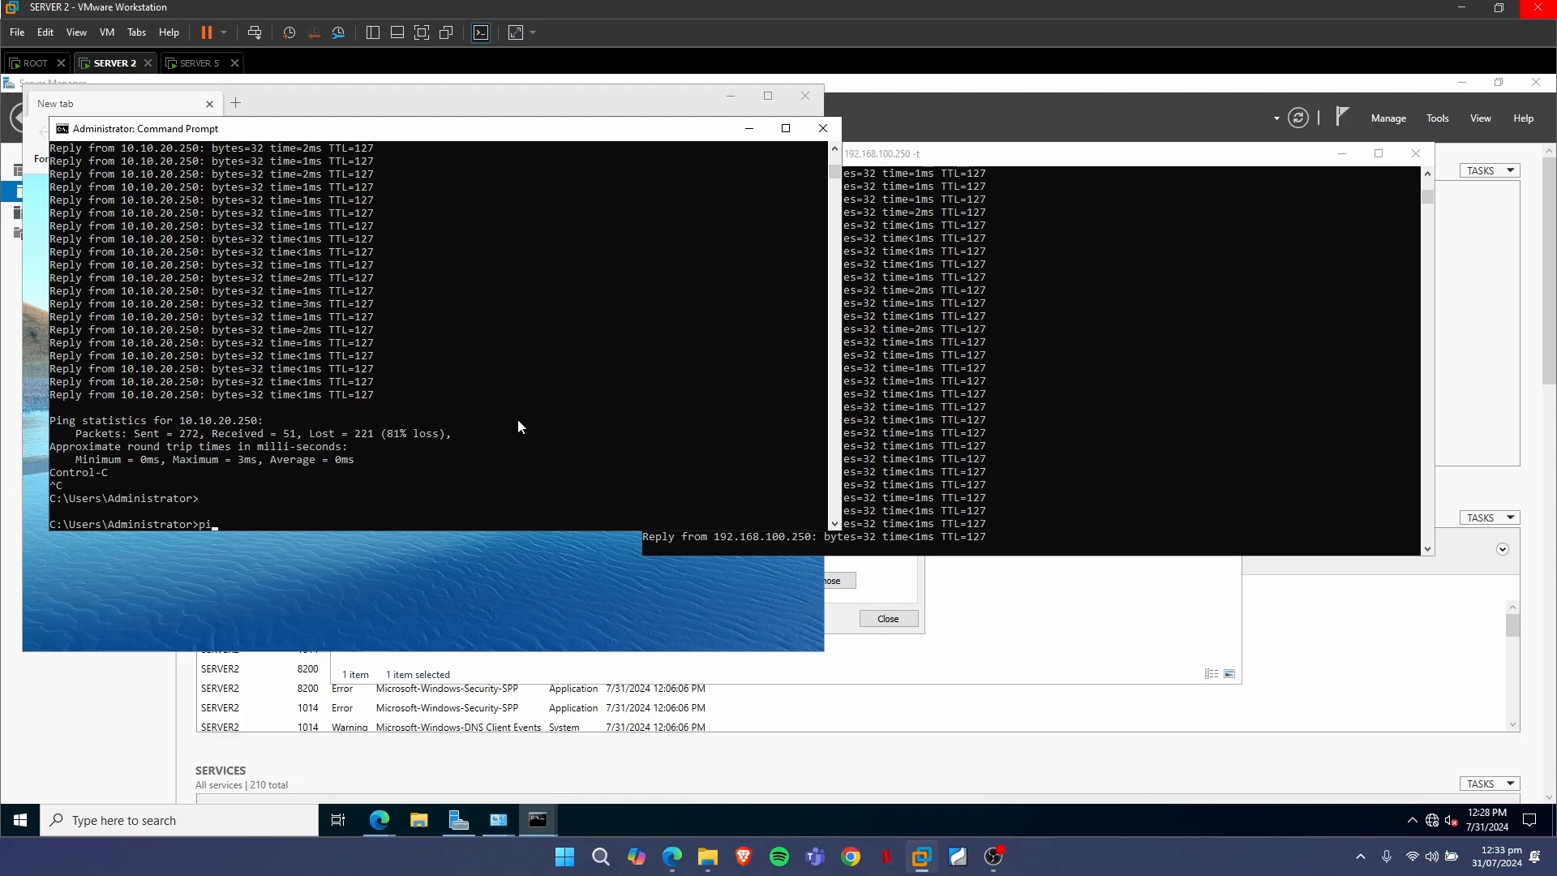
pyautogui.write('ng 10.10.20.250')
pyautogui.press('Return')
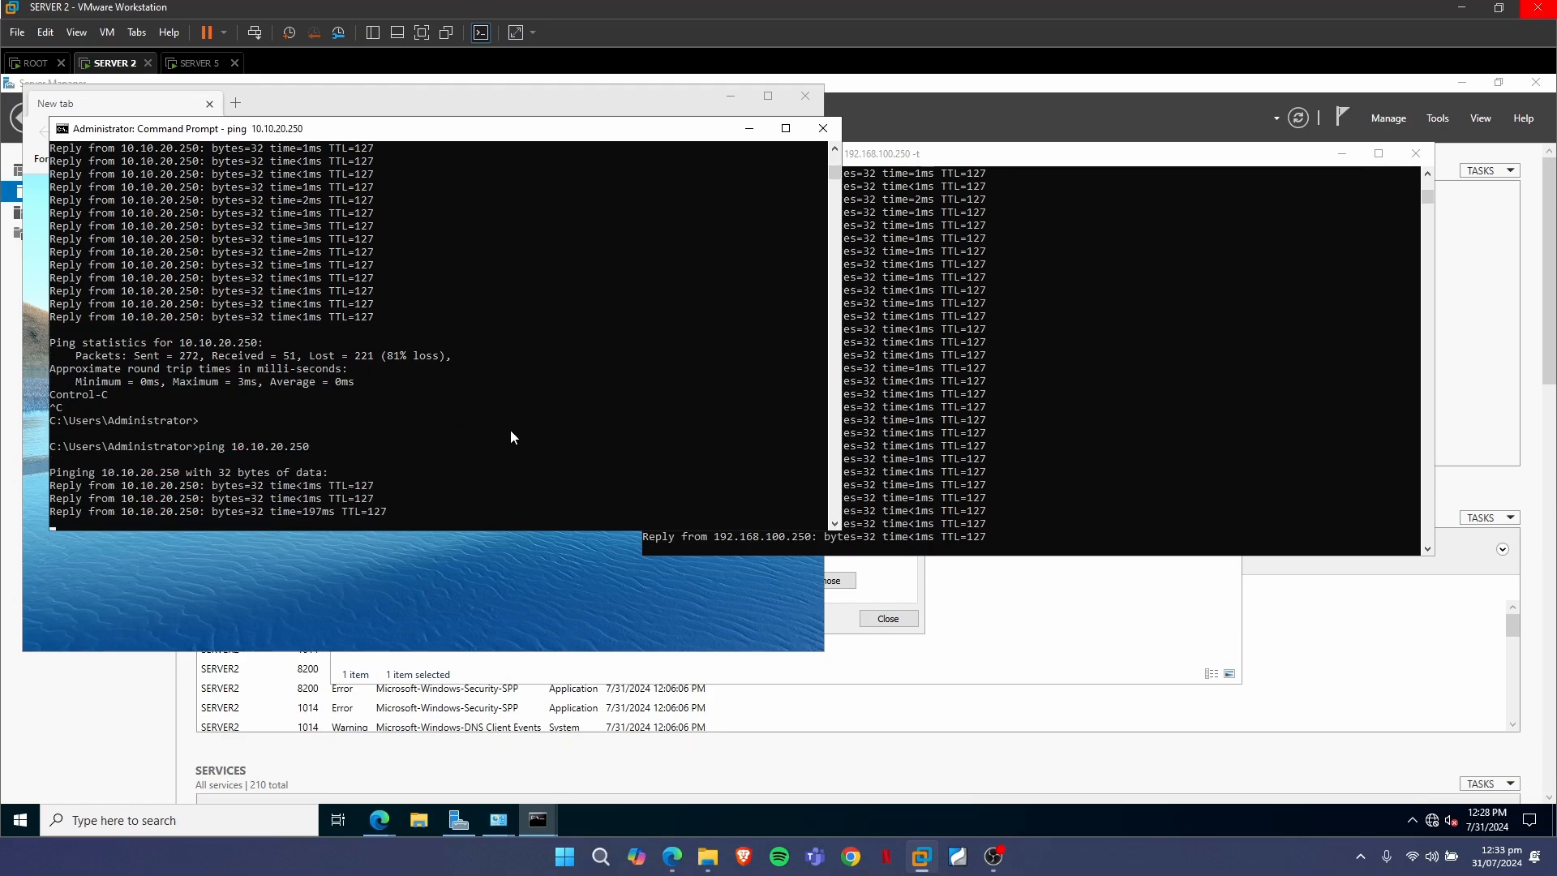
# Stop the continuous ping to 192.168.100.250 on SERVER 2 and rerun it without the -t option
pyautogui.click(1093, 513)
pyautogui.hotkey('ctrl', 'c')
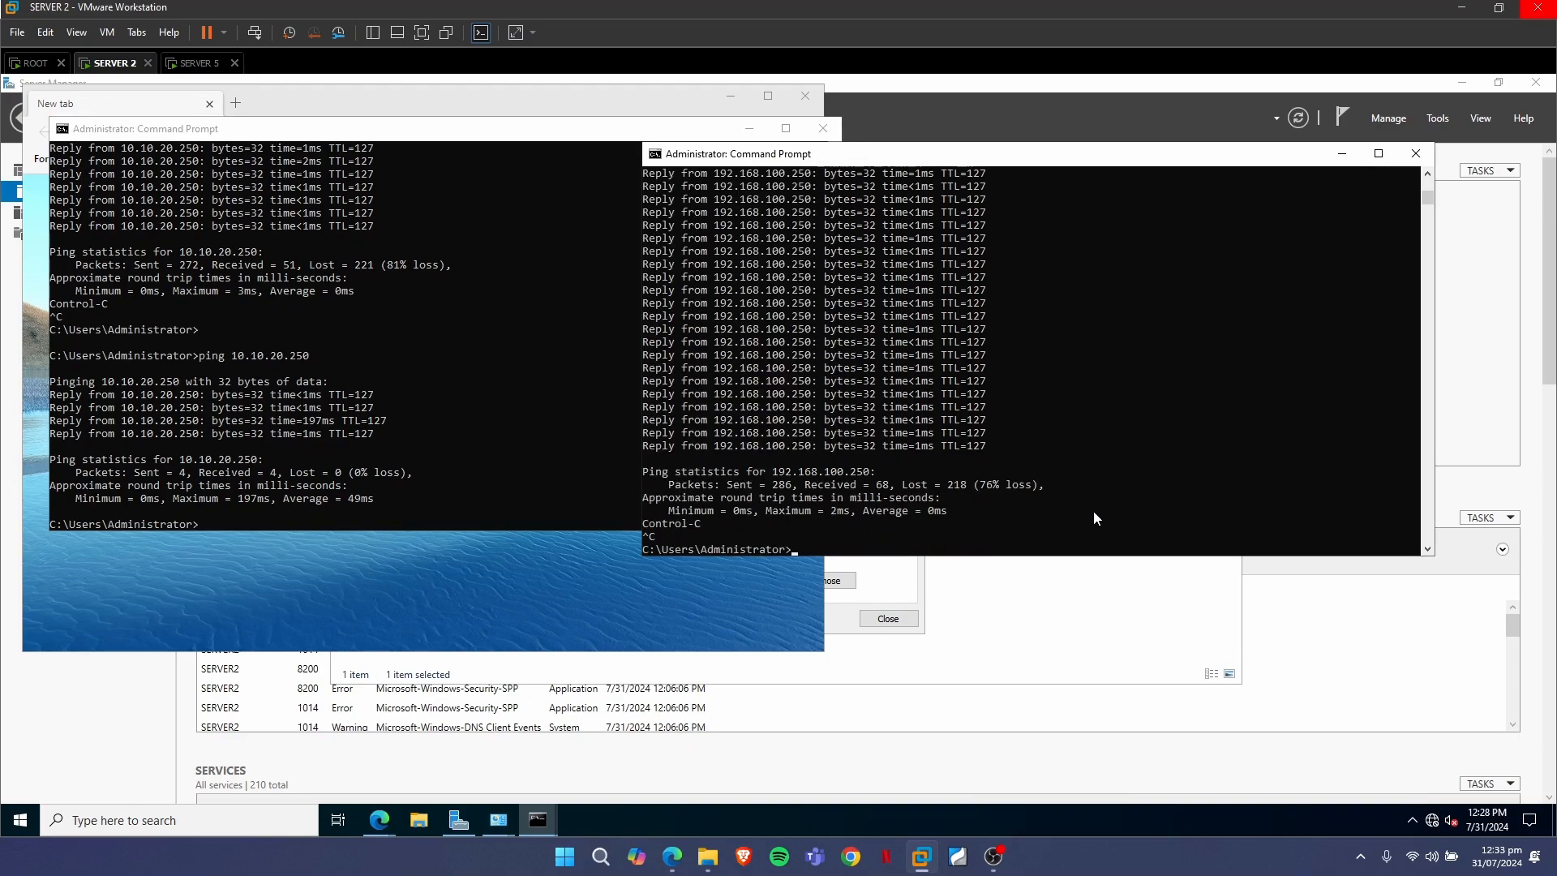
pyautogui.write('ping')
pyautogui.press('BackSpace')
pyautogui.press('BackSpace')
pyautogui.press('BackSpace')
pyautogui.press('BackSpace')
pyautogui.press('Up')
pyautogui.press('BackSpace')
pyautogui.press('BackSpace')
pyautogui.press('Return')
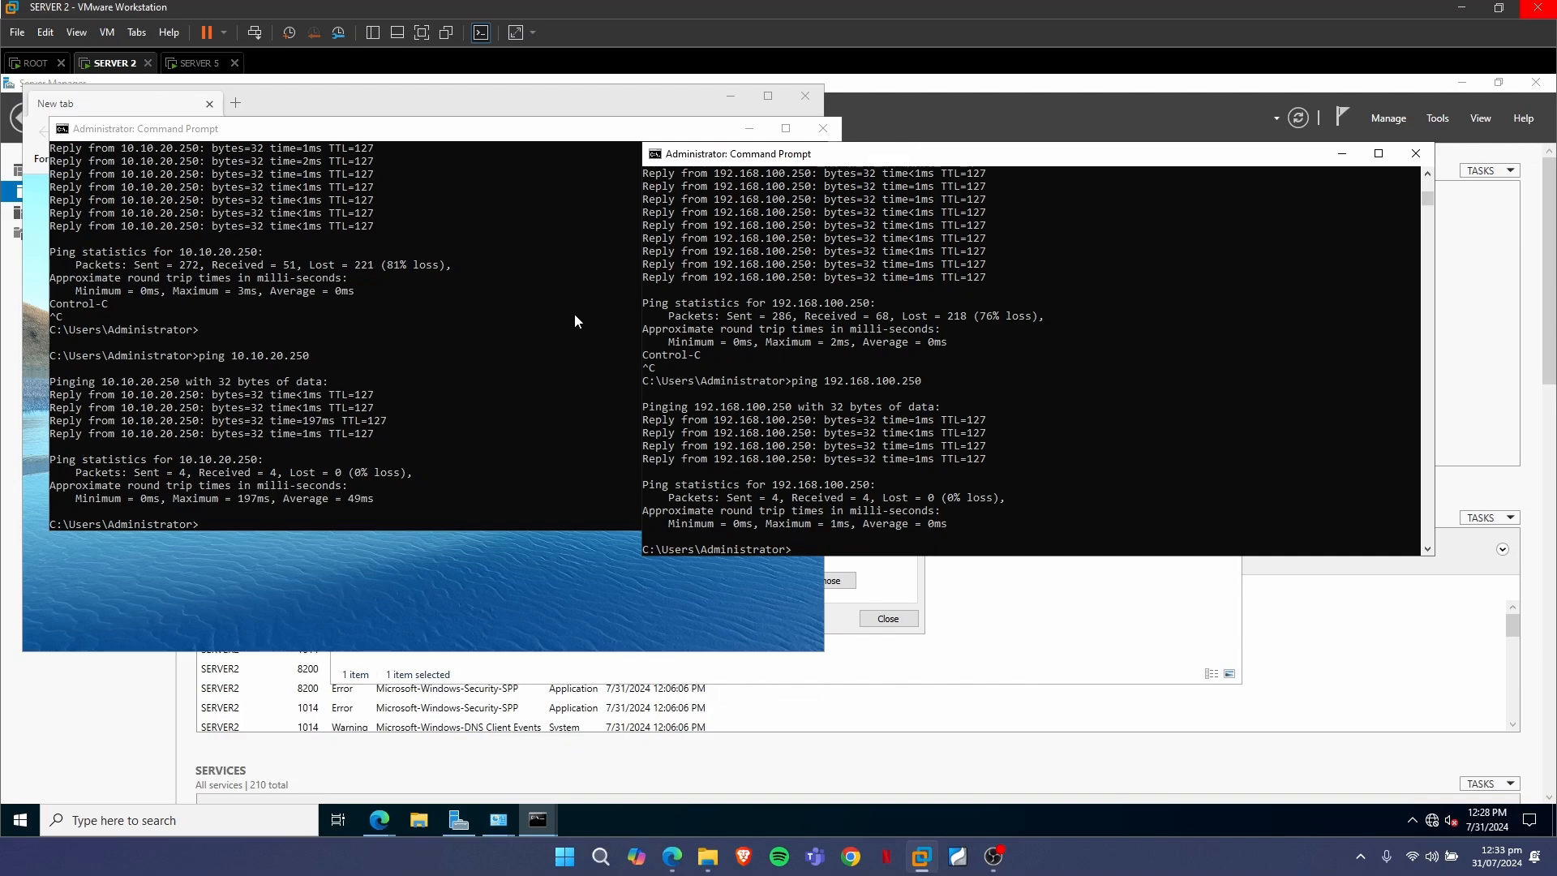
# Switch to SERVER 5 and bring up the Command Prompt running the ping to 10.10.10.250
pyautogui.click(198, 64)
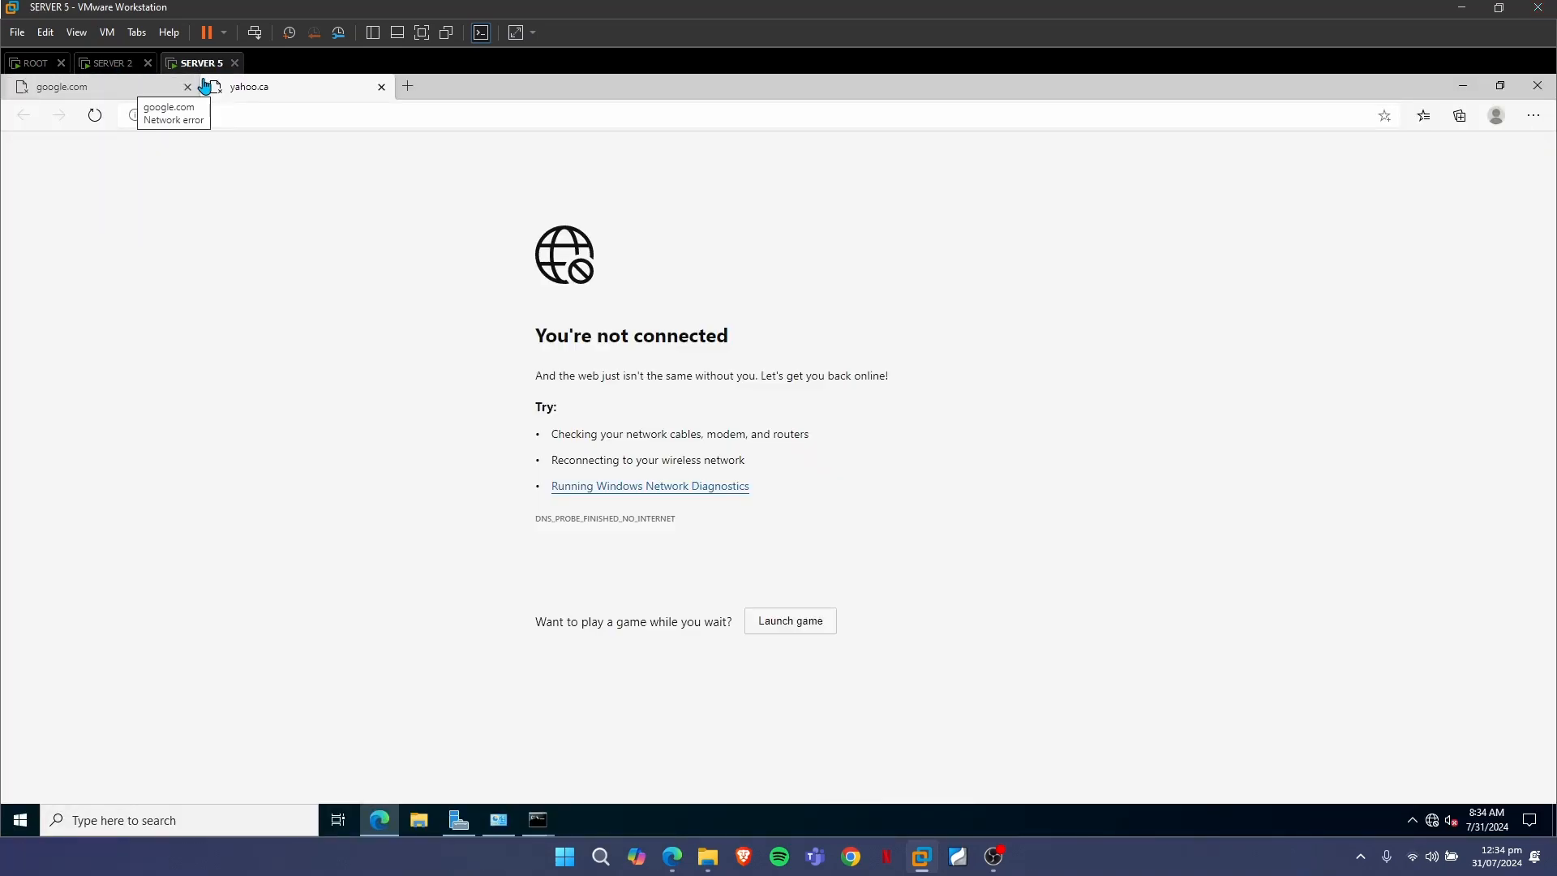
pyautogui.click(538, 819)
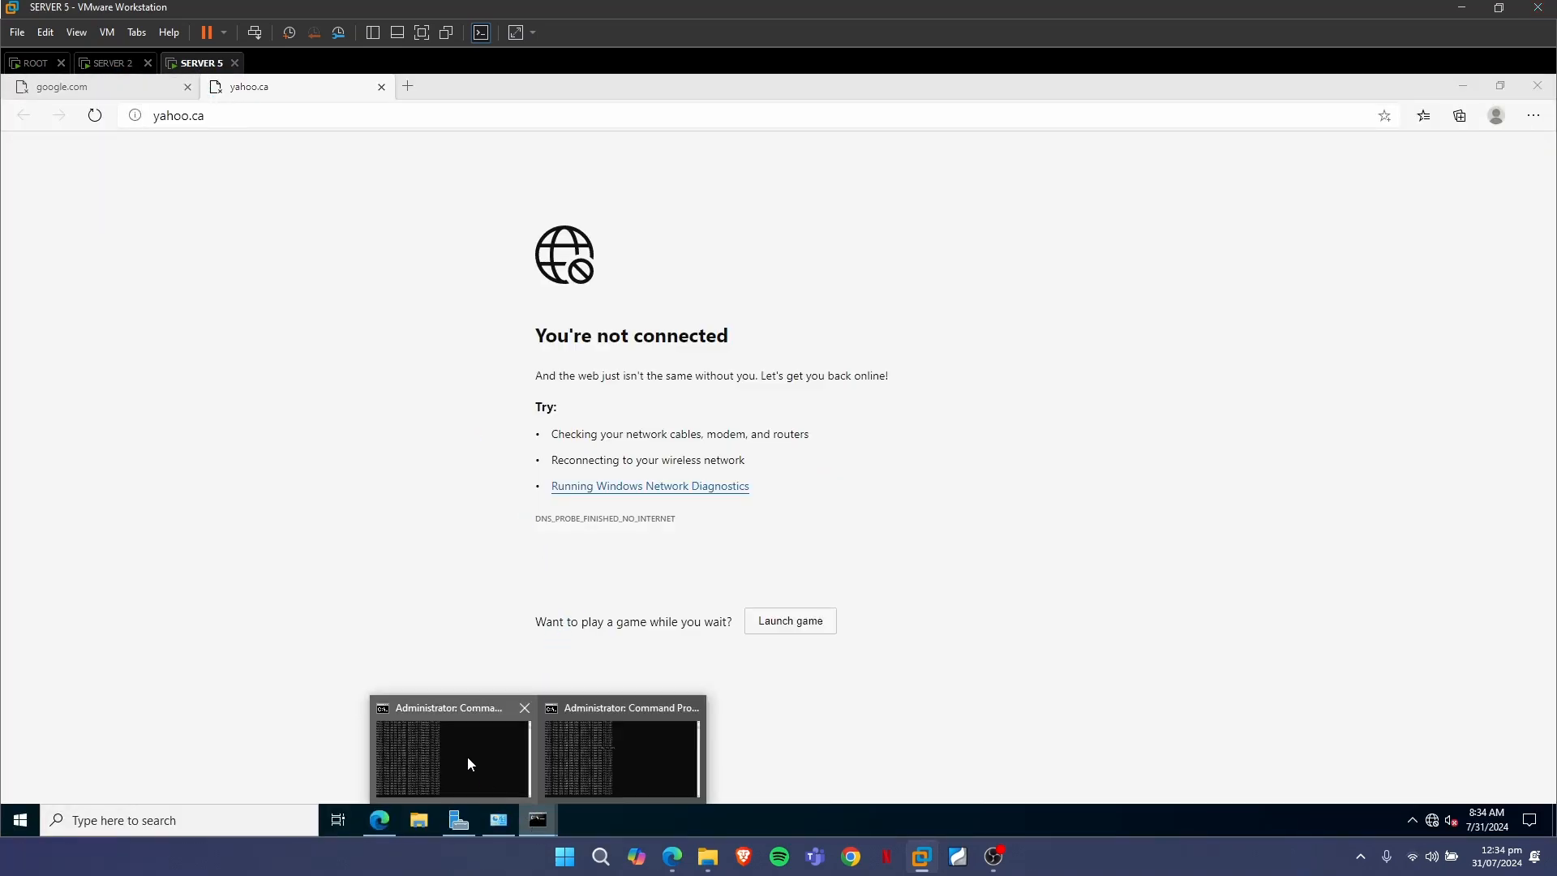
pyautogui.click(467, 763)
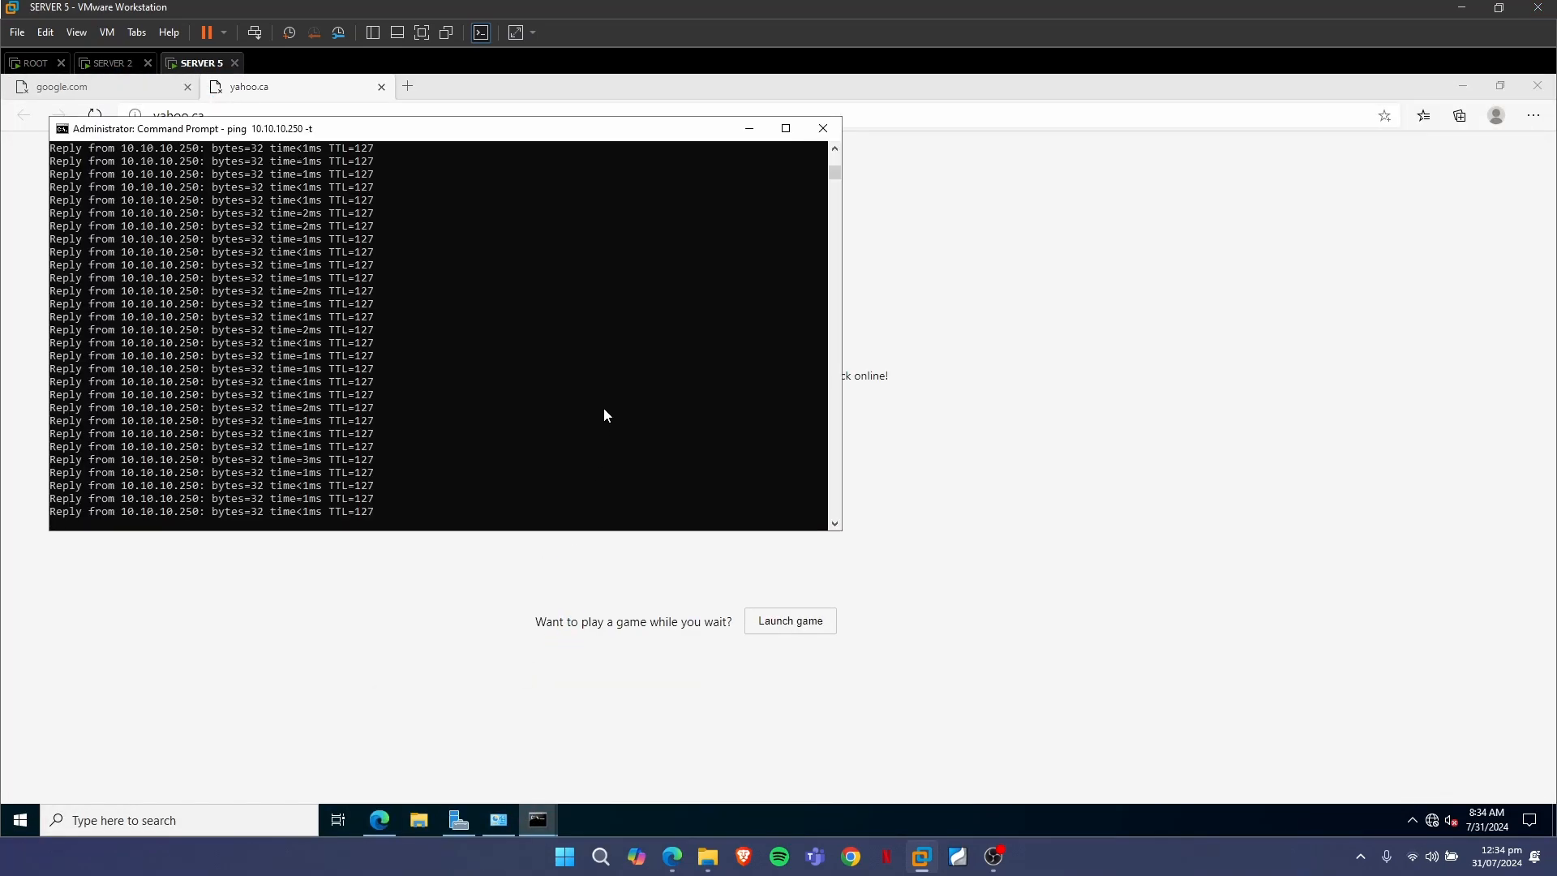
# Stop the continuous ping to 10.10.10.250 on SERVER 5 and rerun it without the -t option
pyautogui.click(510, 425)
pyautogui.hotkey('ctrl', 'c')
pyautogui.hotkey('ctrl', 'c')
pyautogui.press('Up')
pyautogui.press('BackSpace')
pyautogui.press('BackSpace')
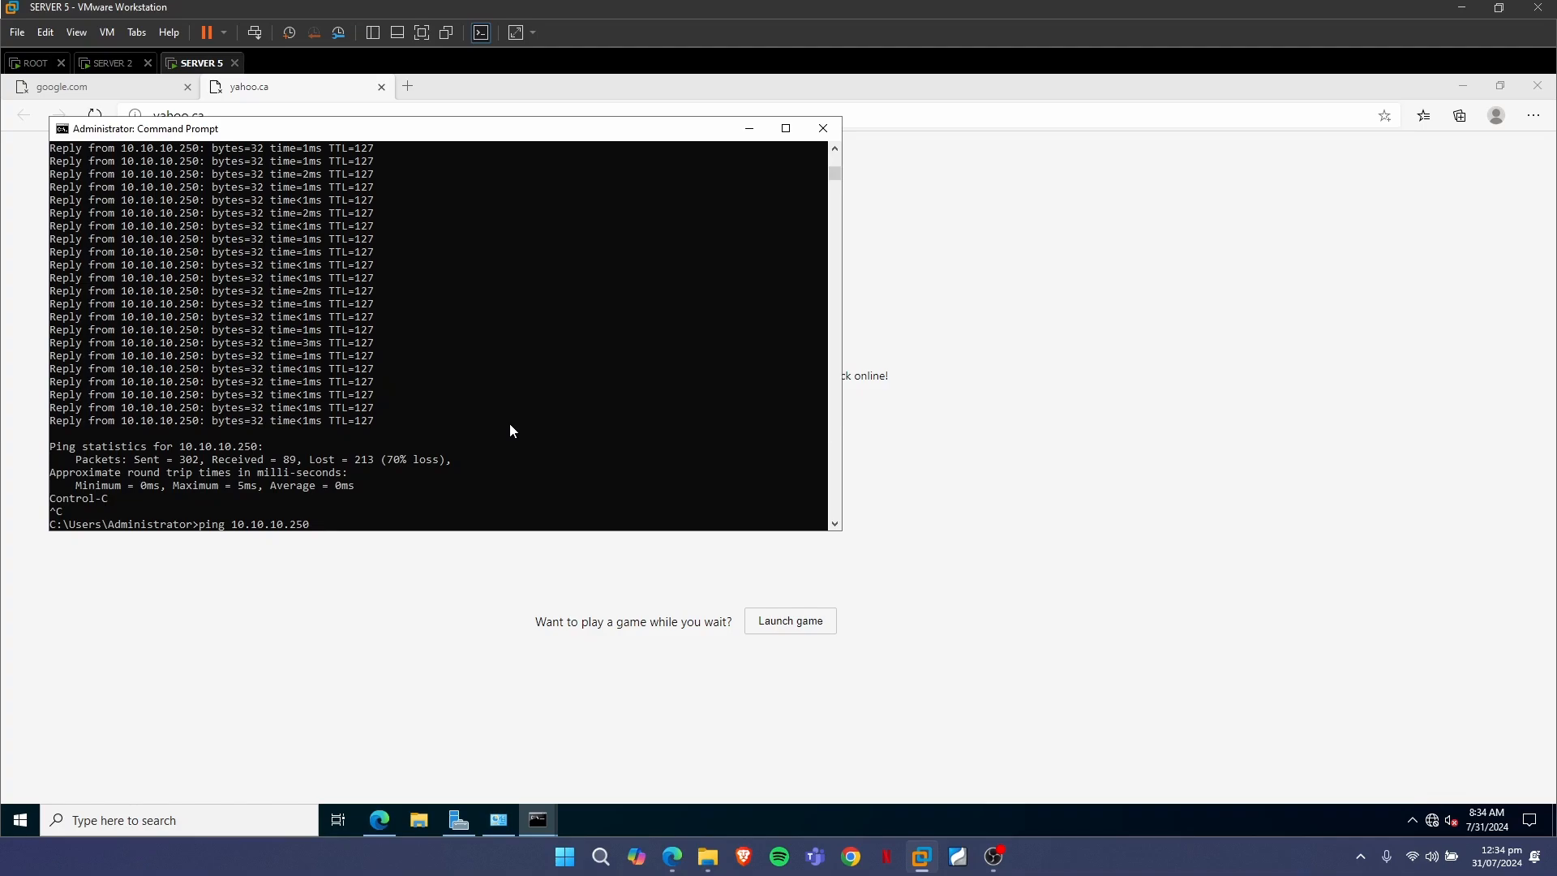
pyautogui.press('Return')
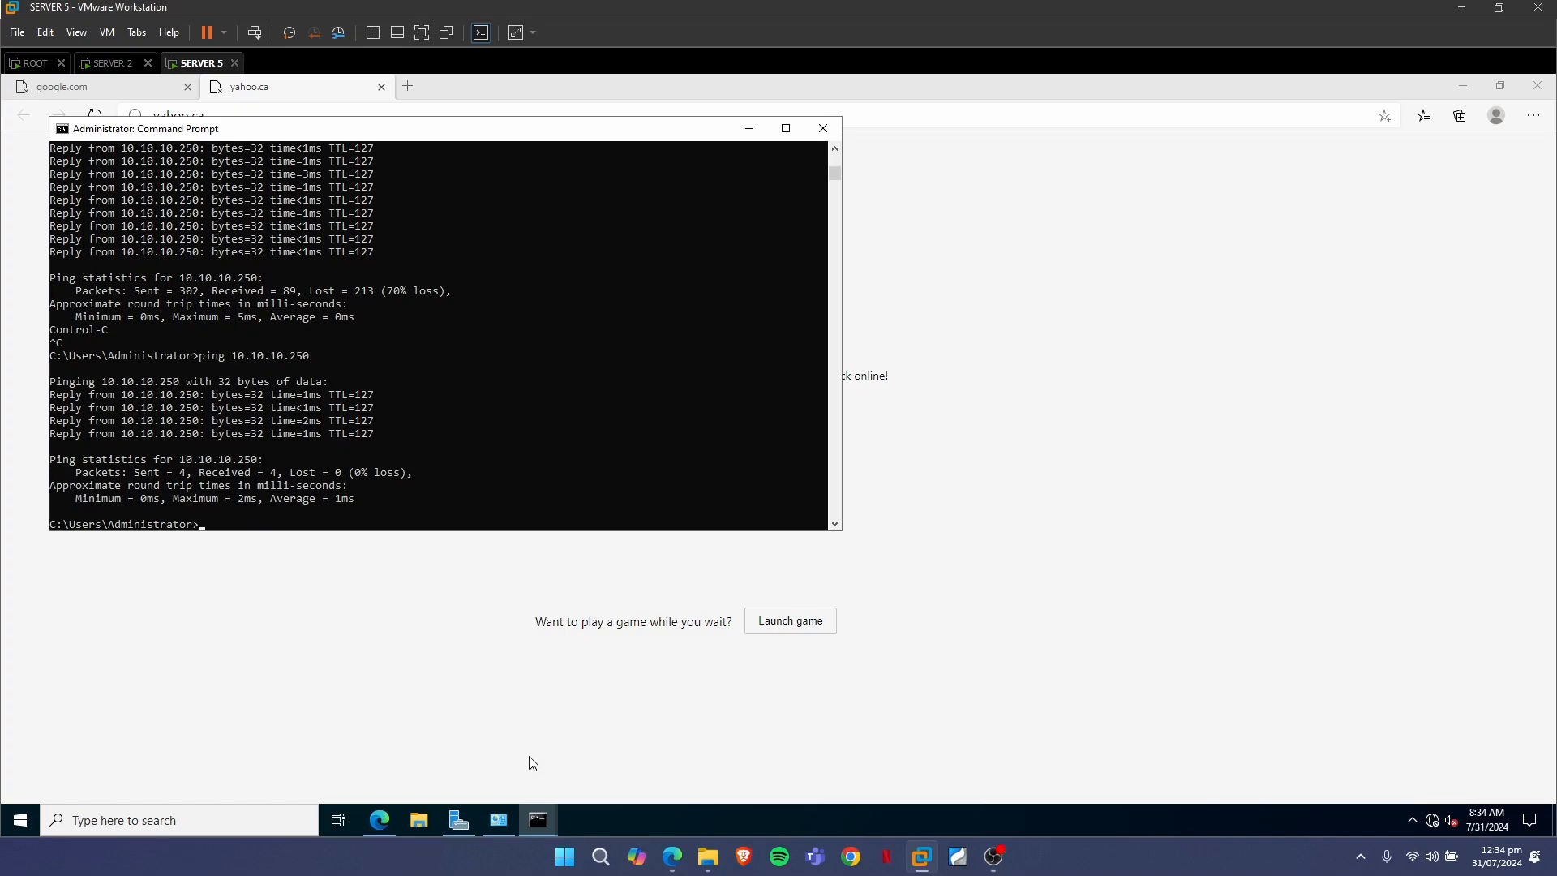
# Stop the continuous ping to 192.168.100.250 in SERVER 5's other Command Prompt and ping that address again
pyautogui.moveTo(540, 814)
pyautogui.click(611, 760)
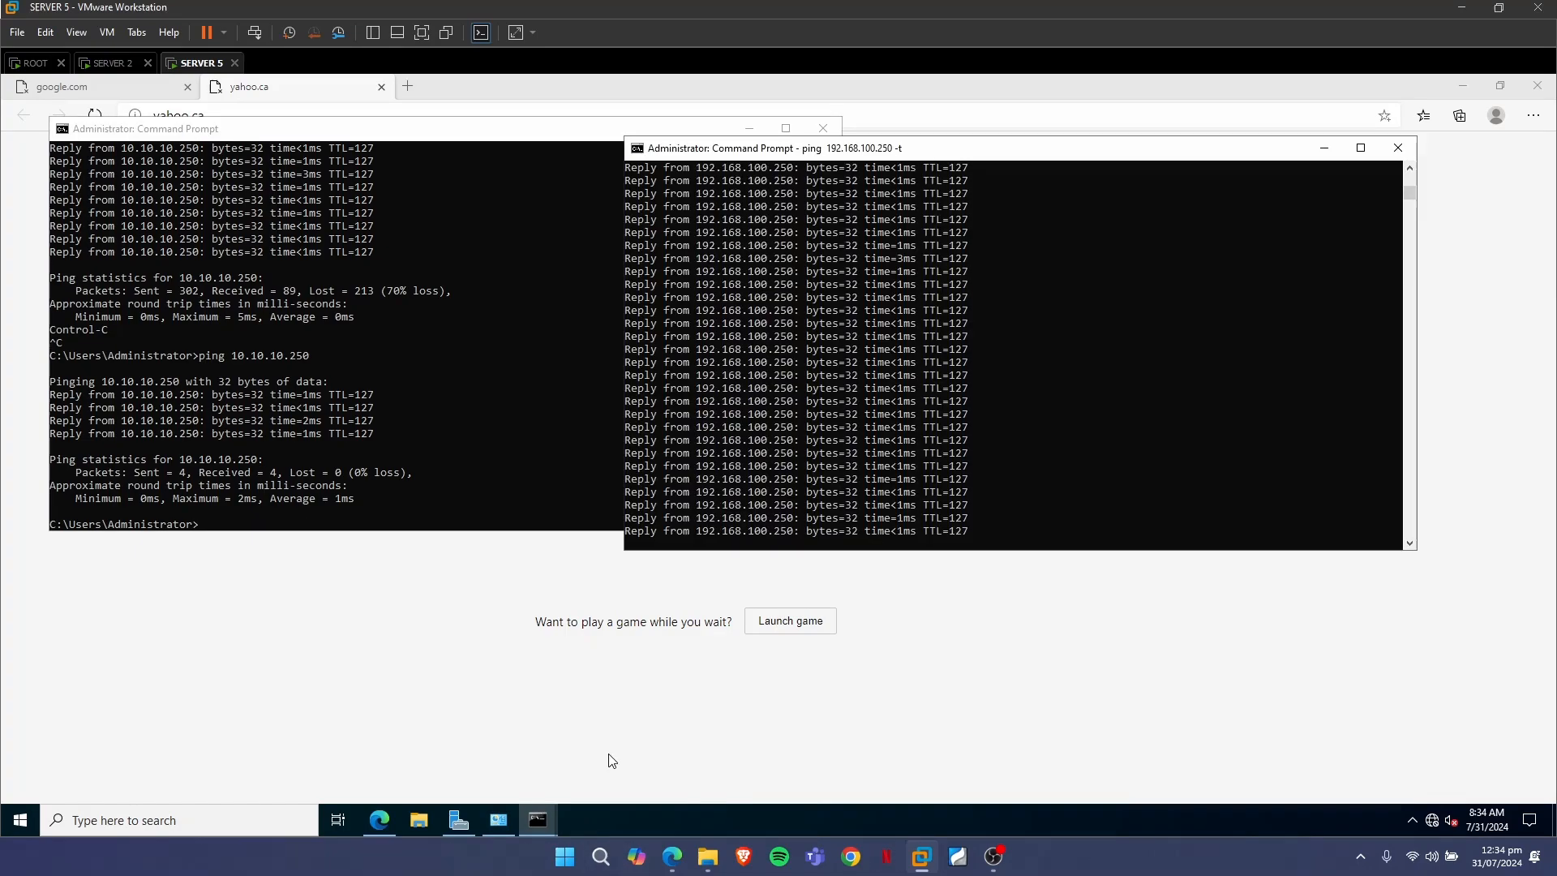
pyautogui.click(1011, 491)
pyautogui.hotkey('ctrl', 'c')
pyautogui.hotkey('ctrl', 'c')
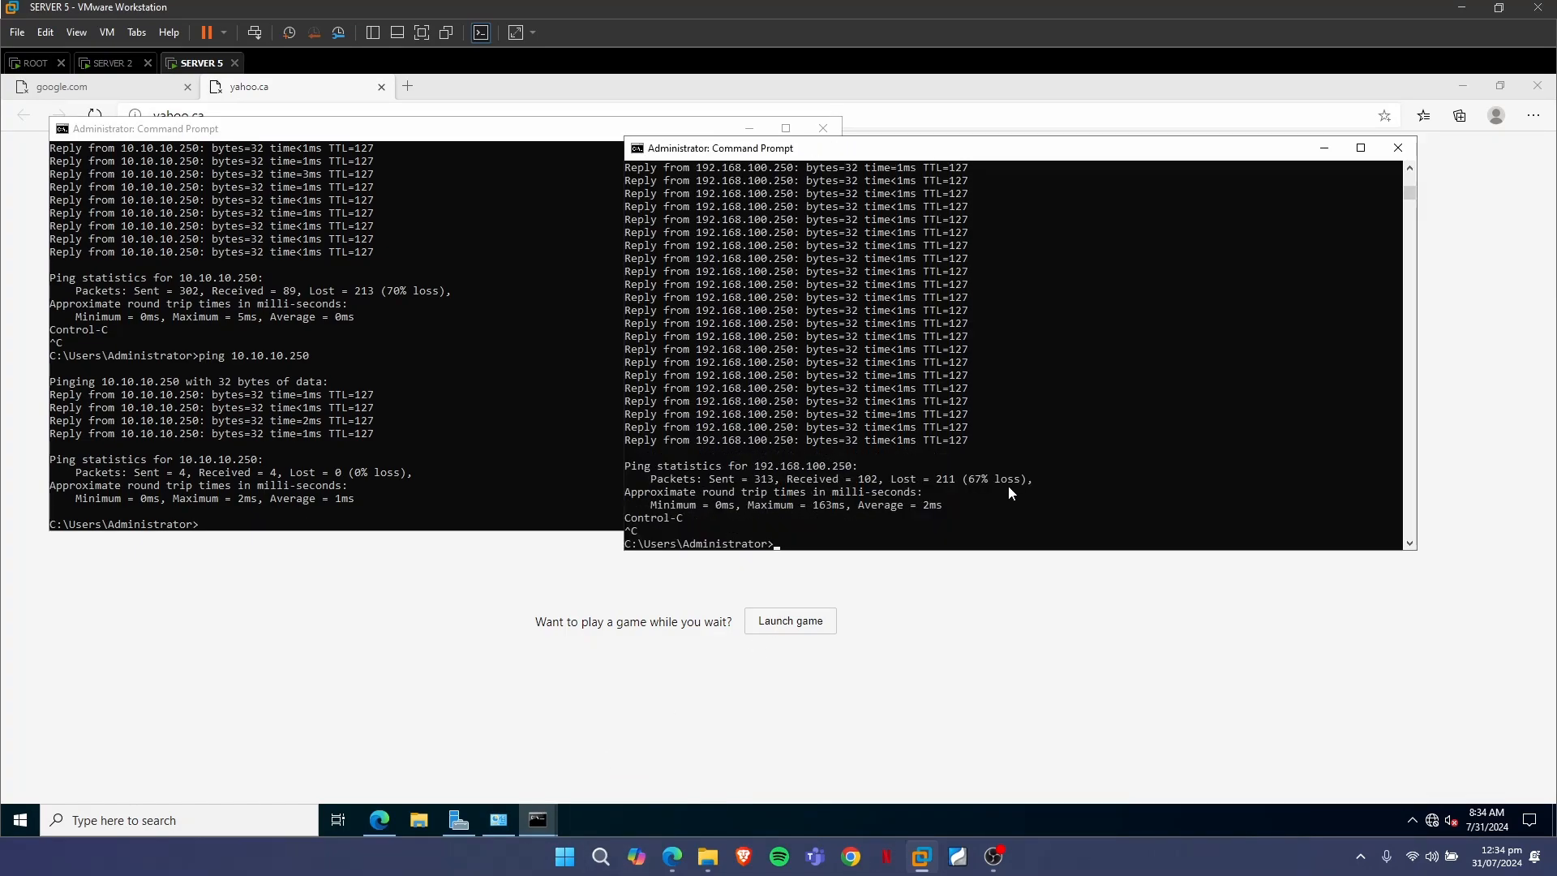
pyautogui.press('Up')
pyautogui.press('Return')
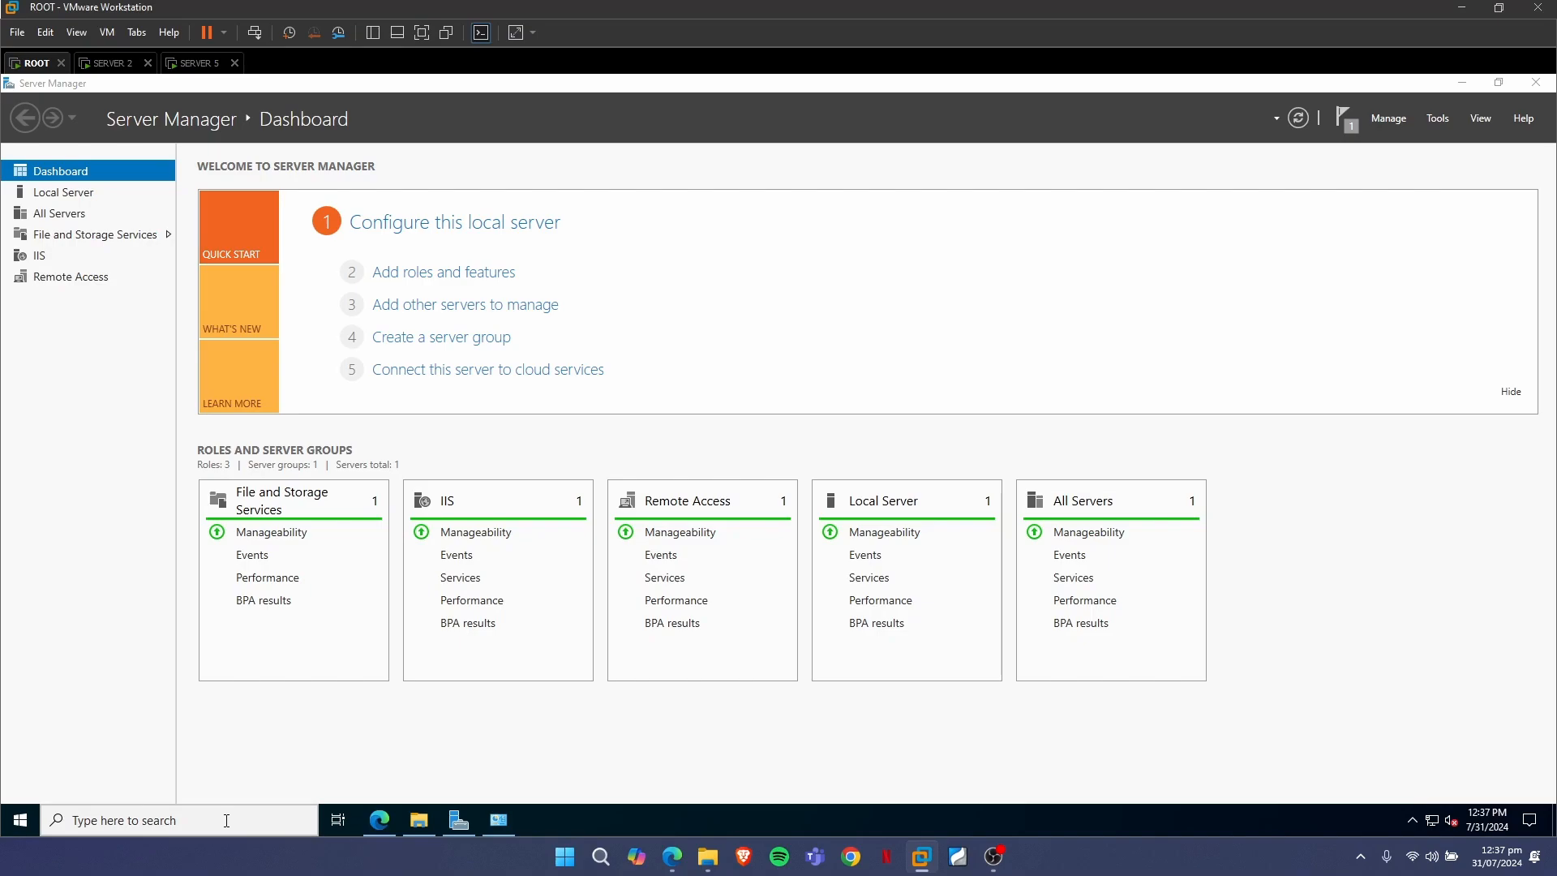
# Open an administrator Command Prompt on ROOT and ping 10.10.10.250
pyautogui.click(227, 820)
pyautogui.write('cmd')
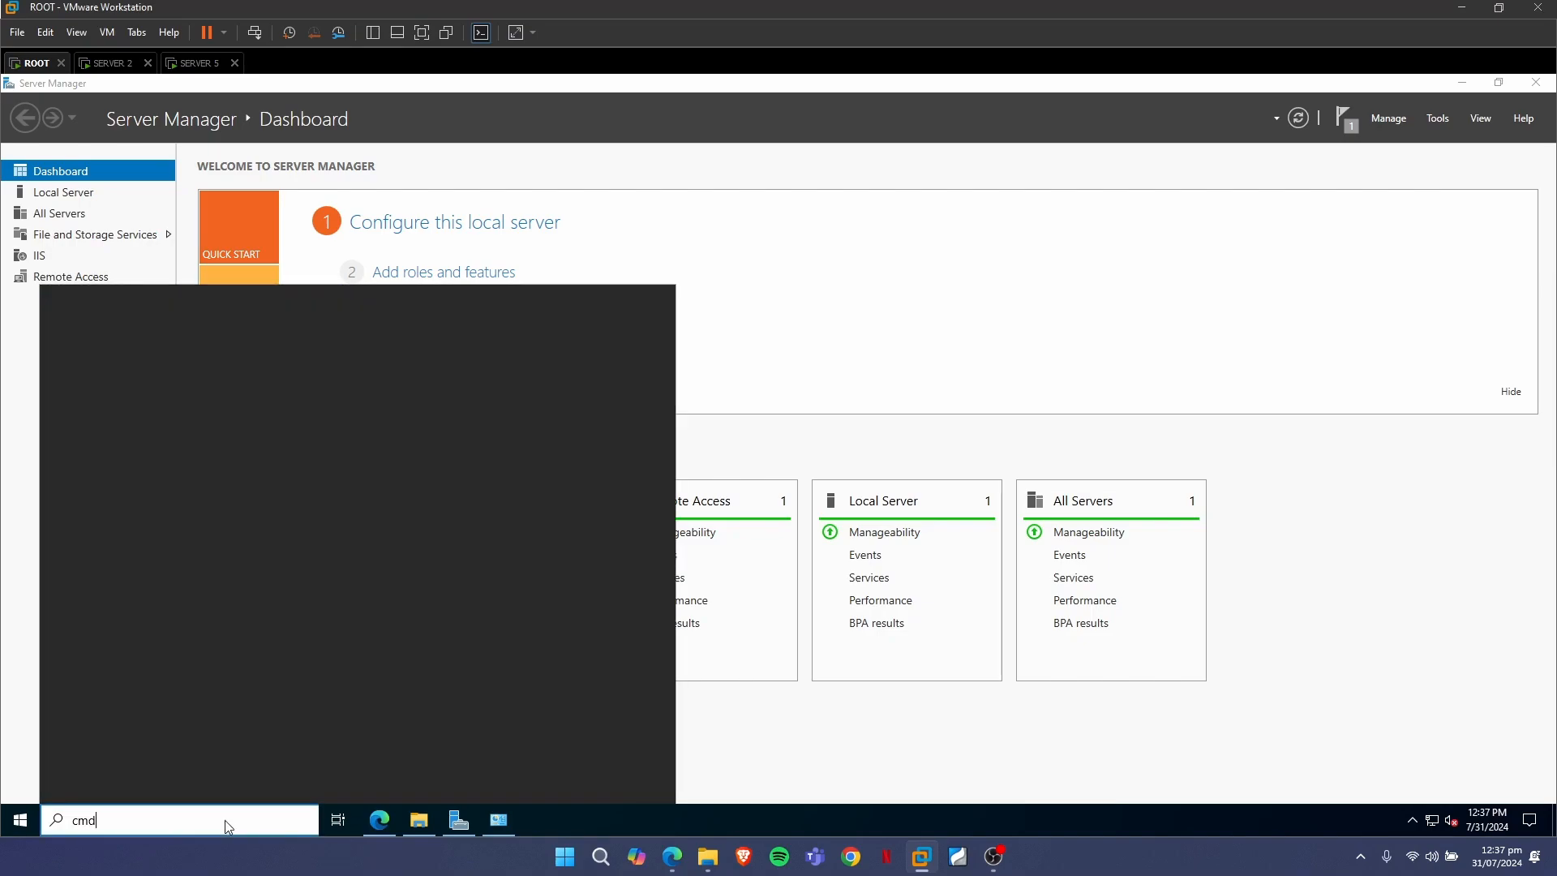
pyautogui.hotkey('ctrl', 'shift', 'Return')
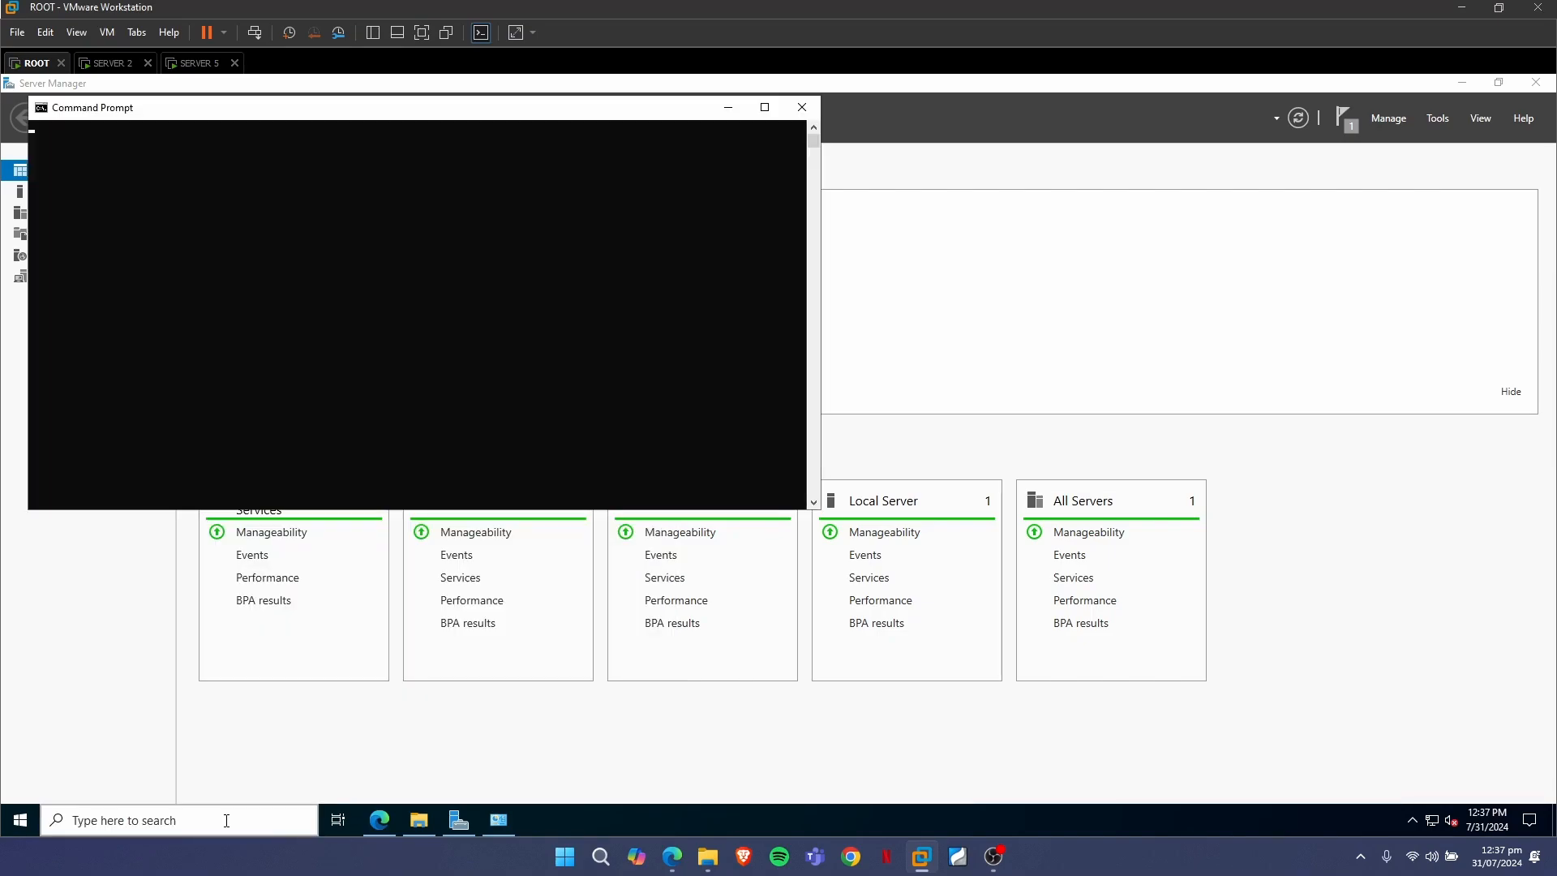
pyautogui.write('ping')
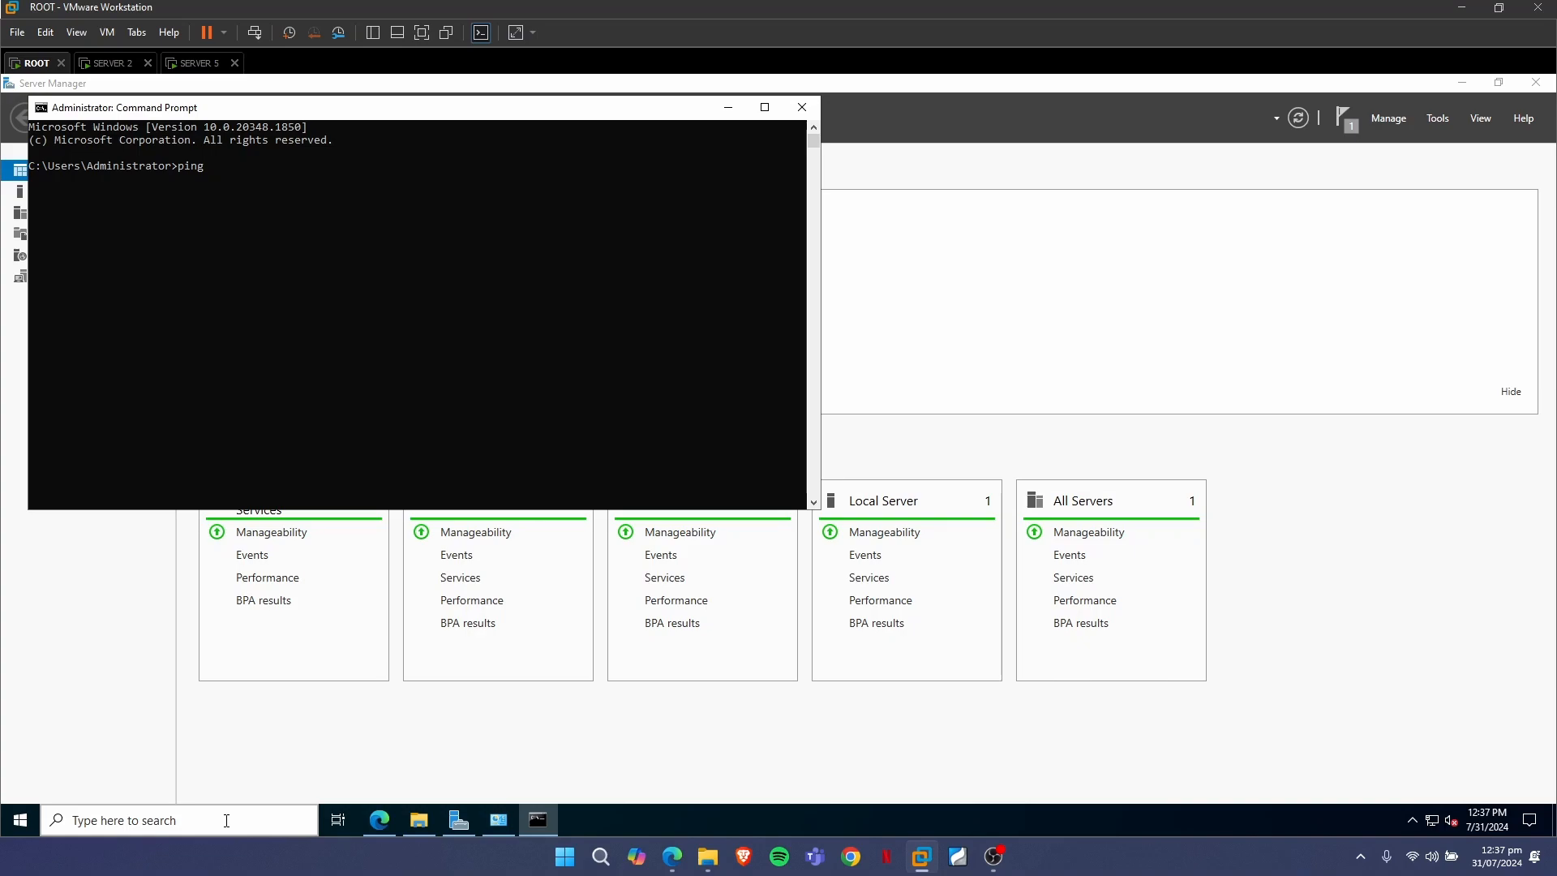
pyautogui.write(' 10.10.10.250')
pyautogui.press('Return')
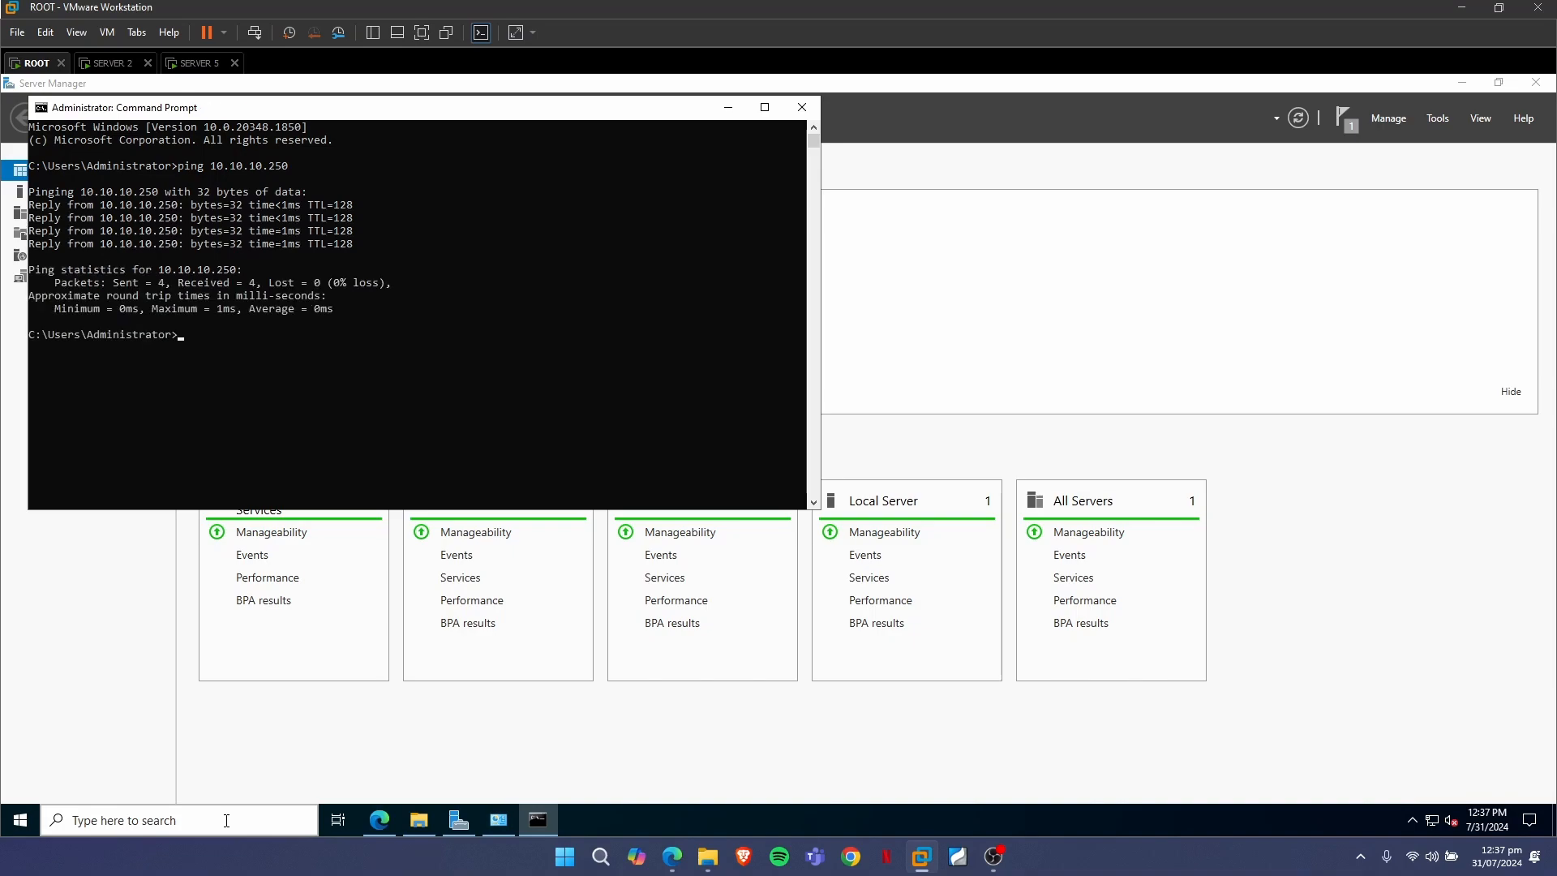
# Ping 10.10.20.250 from ROOT by editing the previous ping command
pyautogui.press('Up')
pyautogui.press('Left')
pyautogui.press('Left')
pyautogui.press('Left')
pyautogui.press('Left')
pyautogui.press('Left')
pyautogui.press('BackSpace')
pyautogui.write('2')
pyautogui.press('Return')
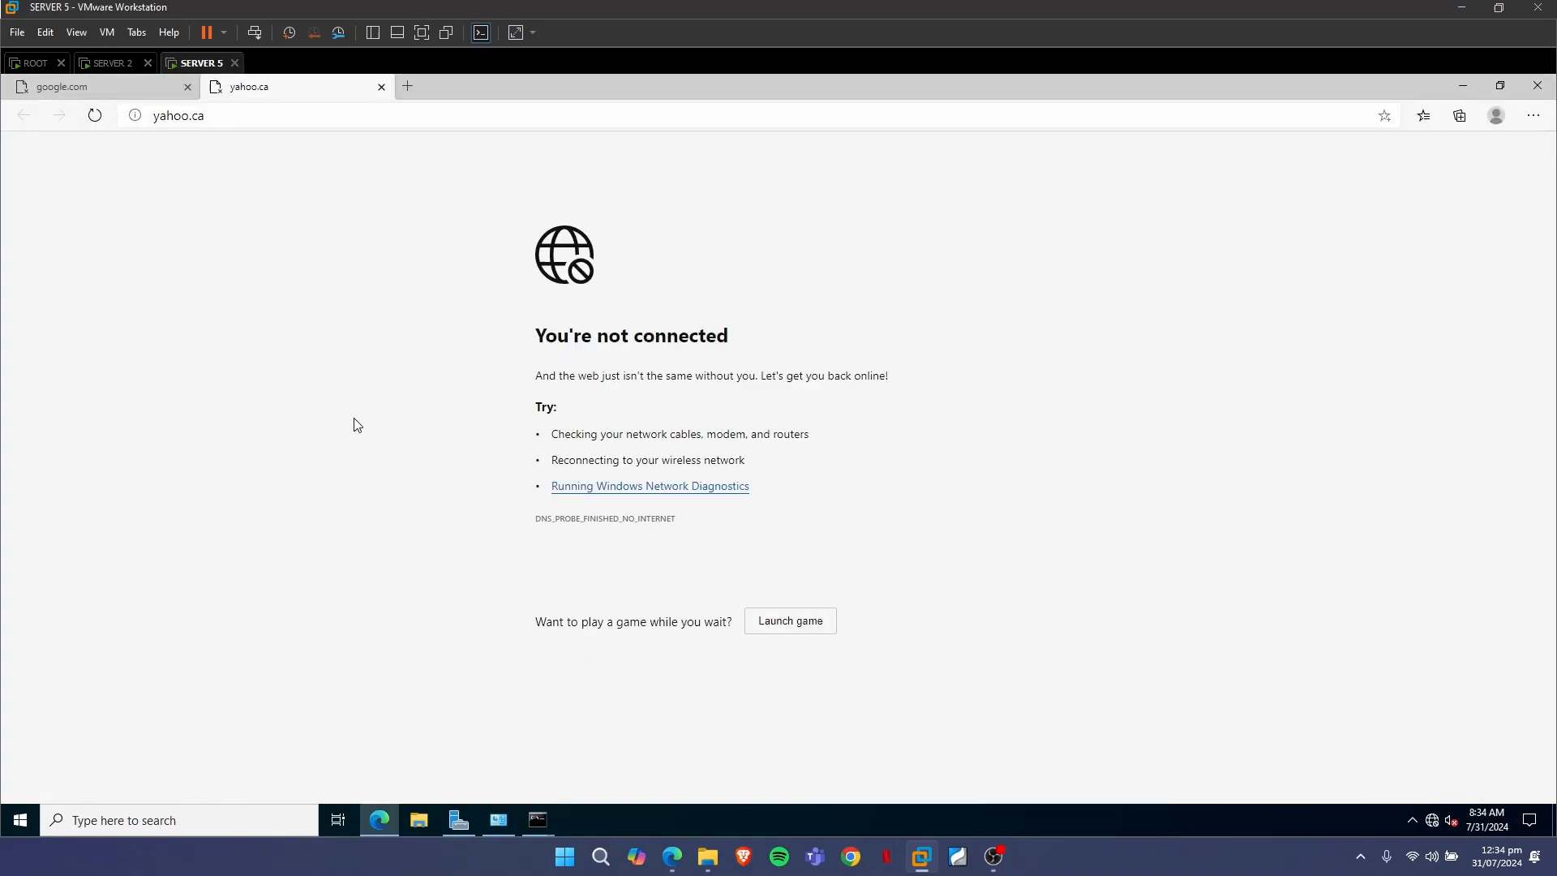
# On SERVER 2, close the blank browser window and test internet access by loading google.com and yahoo.ca in the other, maximized browser window
pyautogui.click(112, 63)
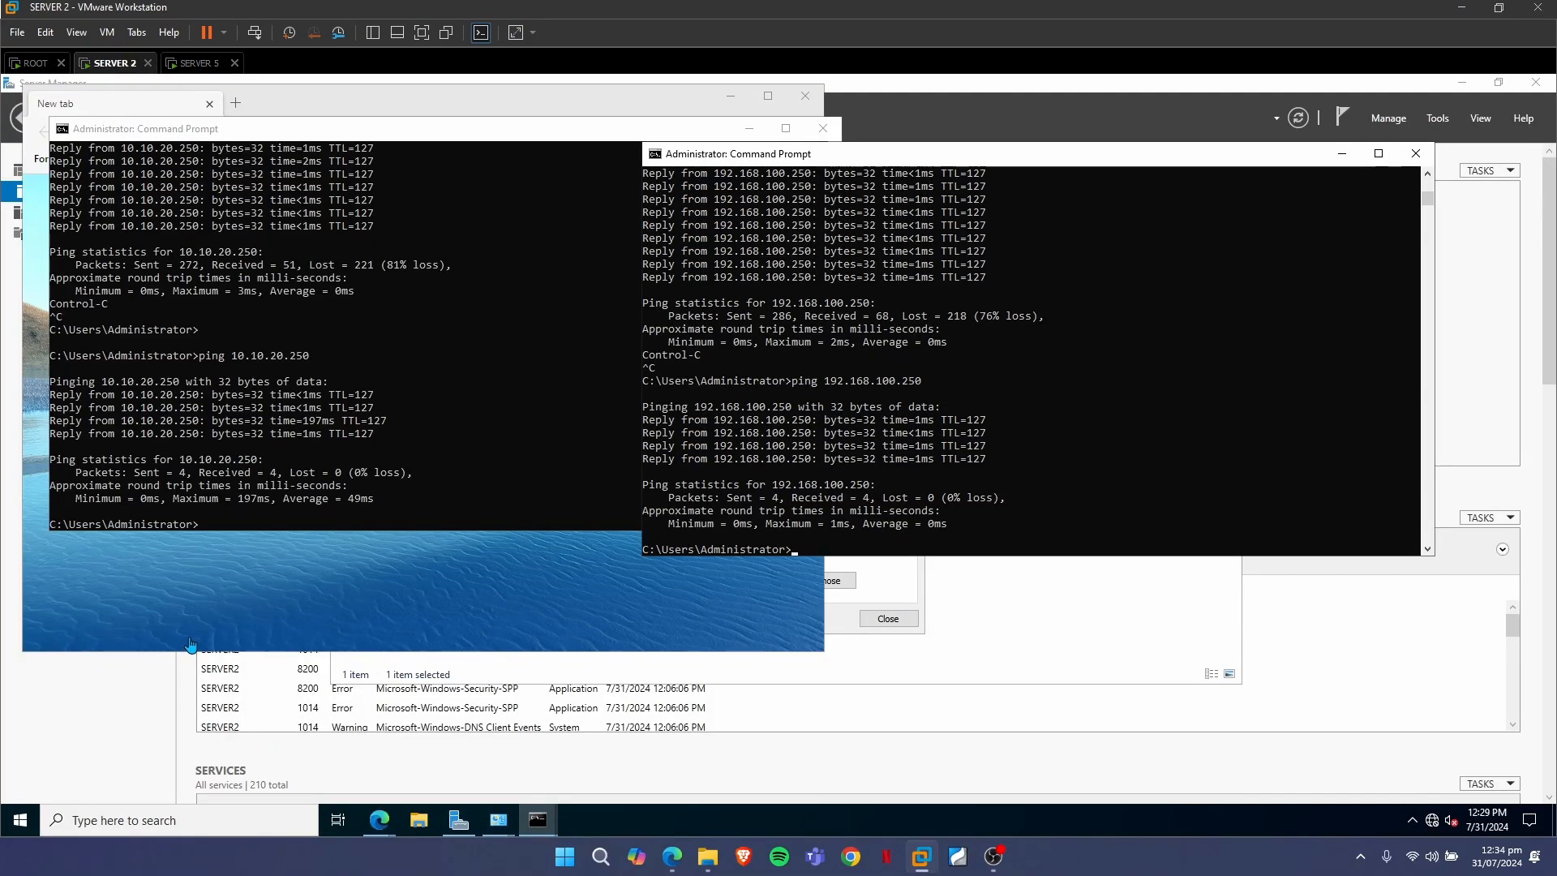
pyautogui.click(467, 109)
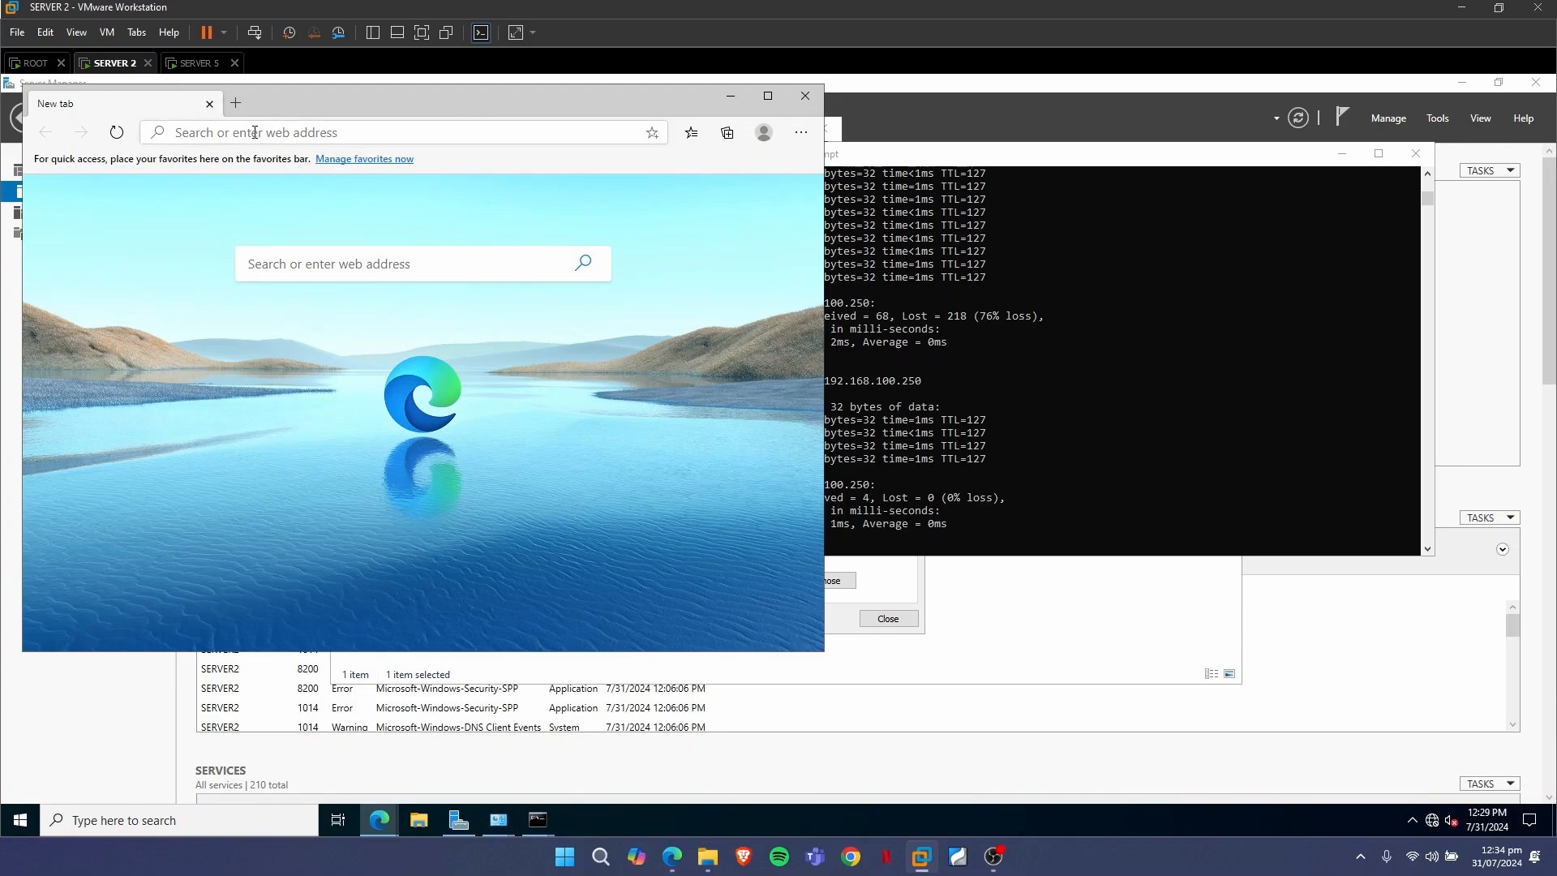
pyautogui.click(803, 95)
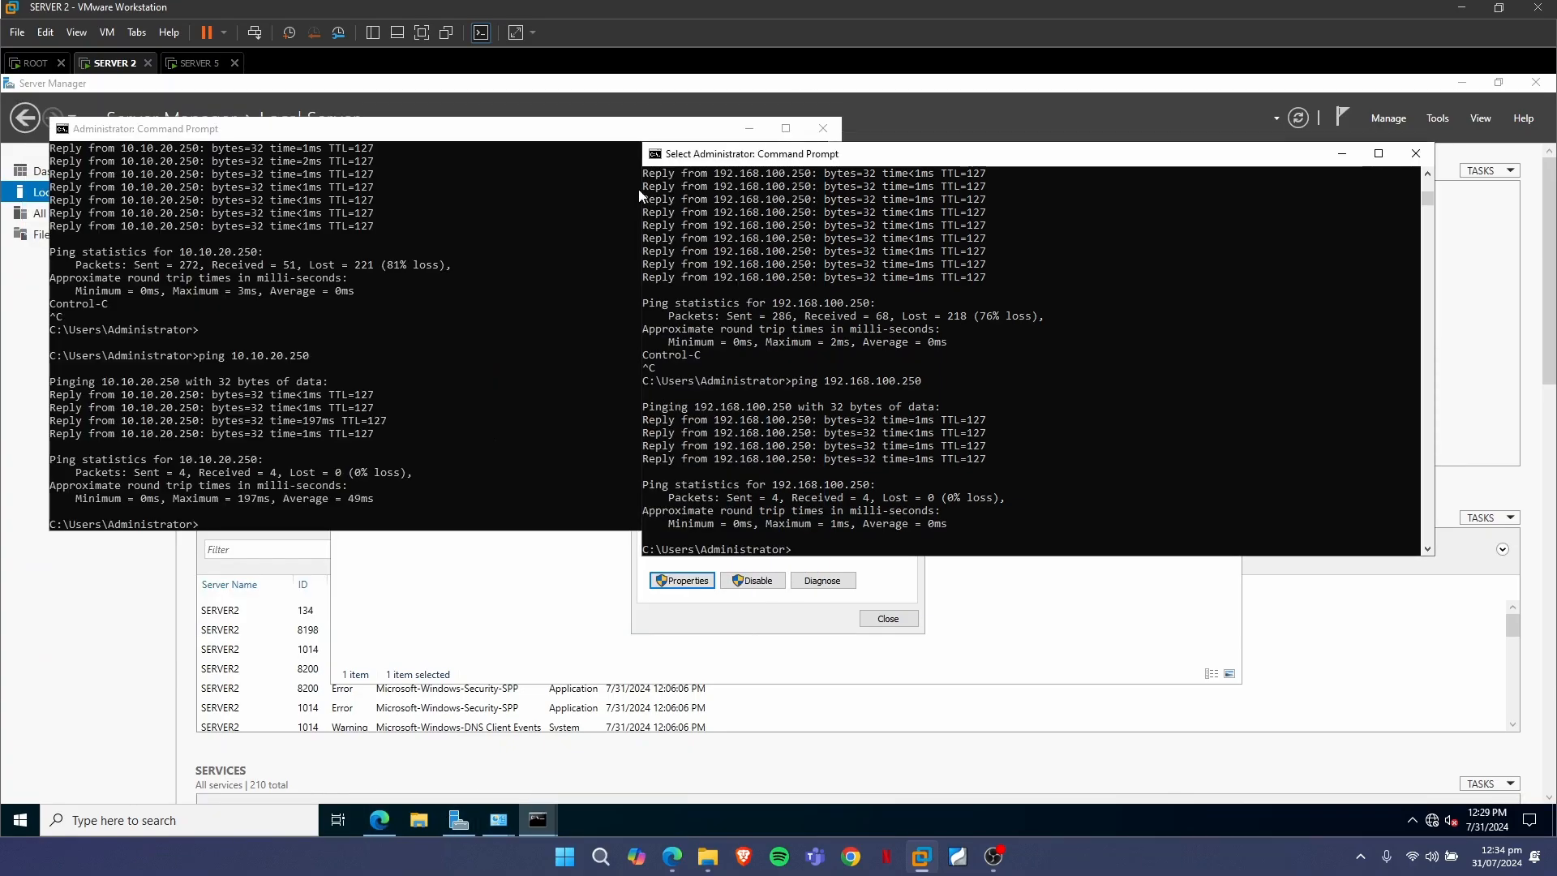
pyautogui.click(377, 819)
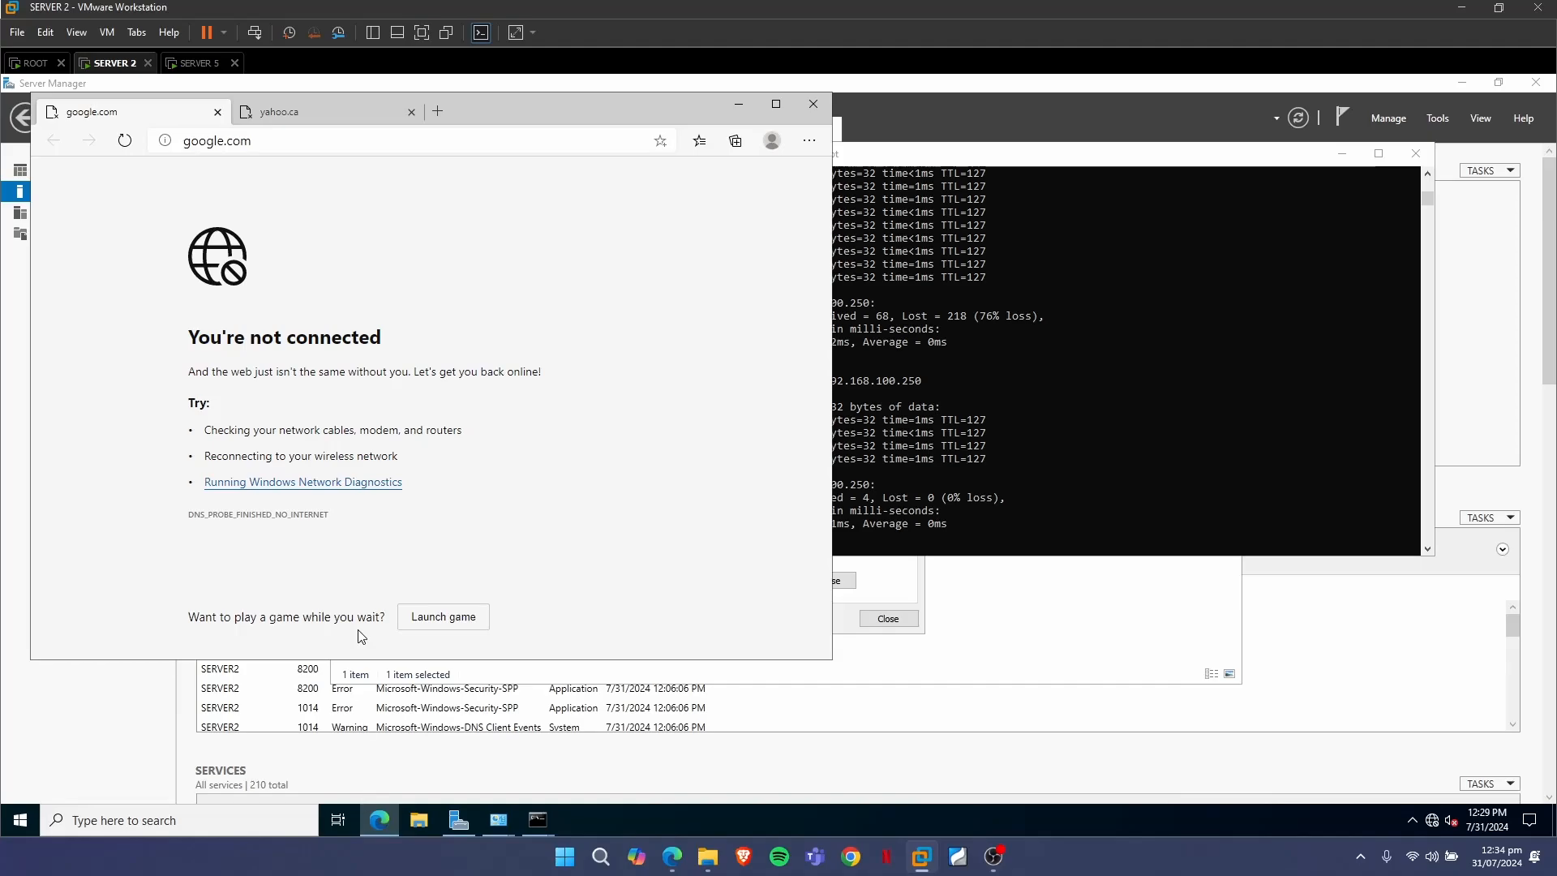
pyautogui.click(126, 142)
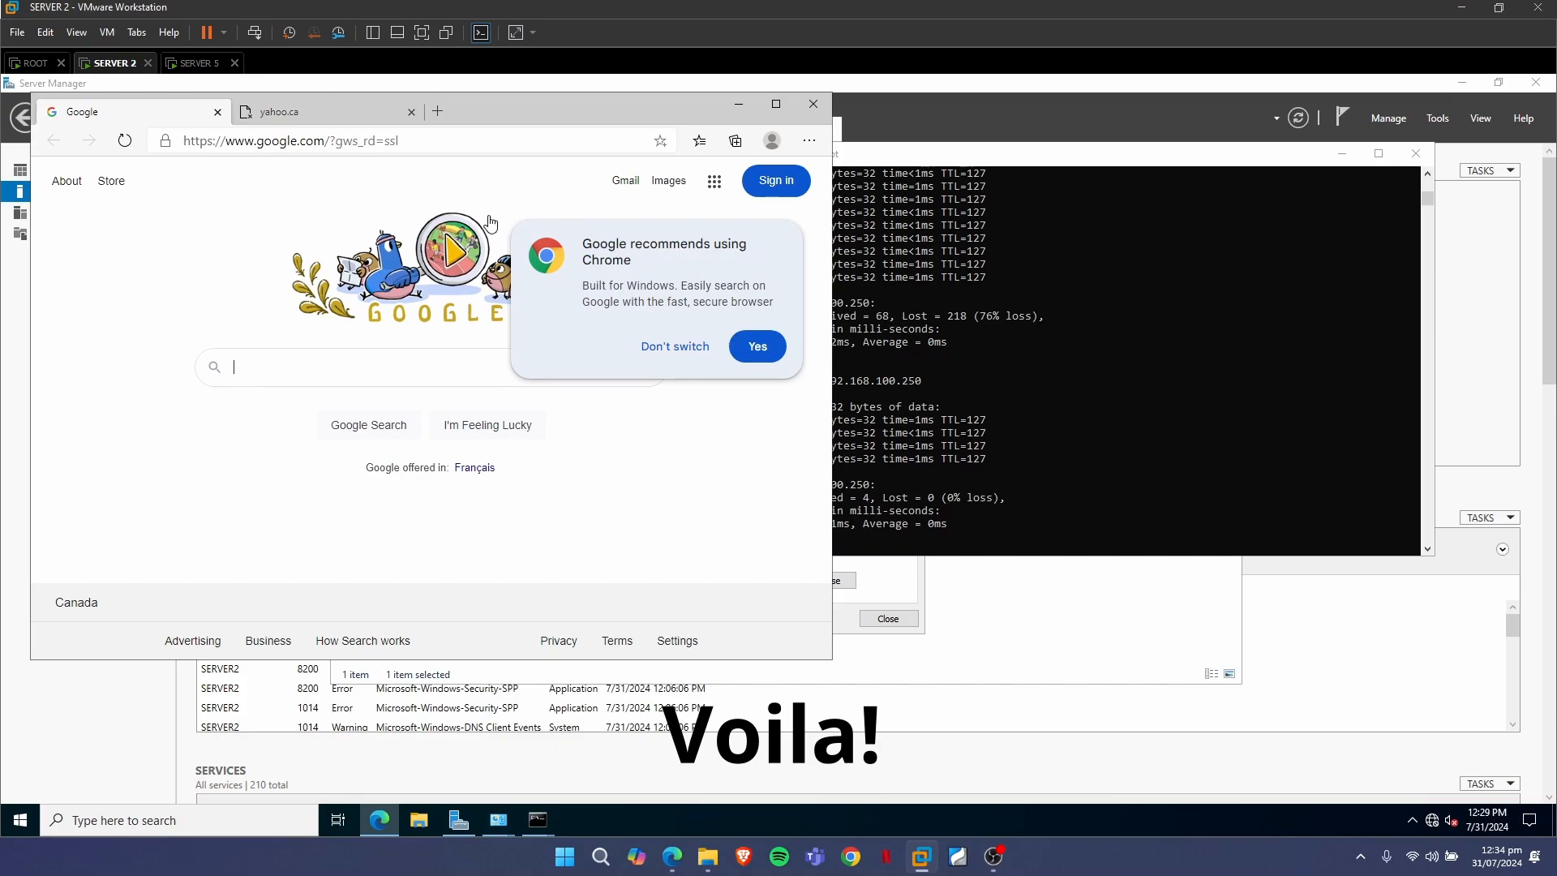
pyautogui.click(326, 115)
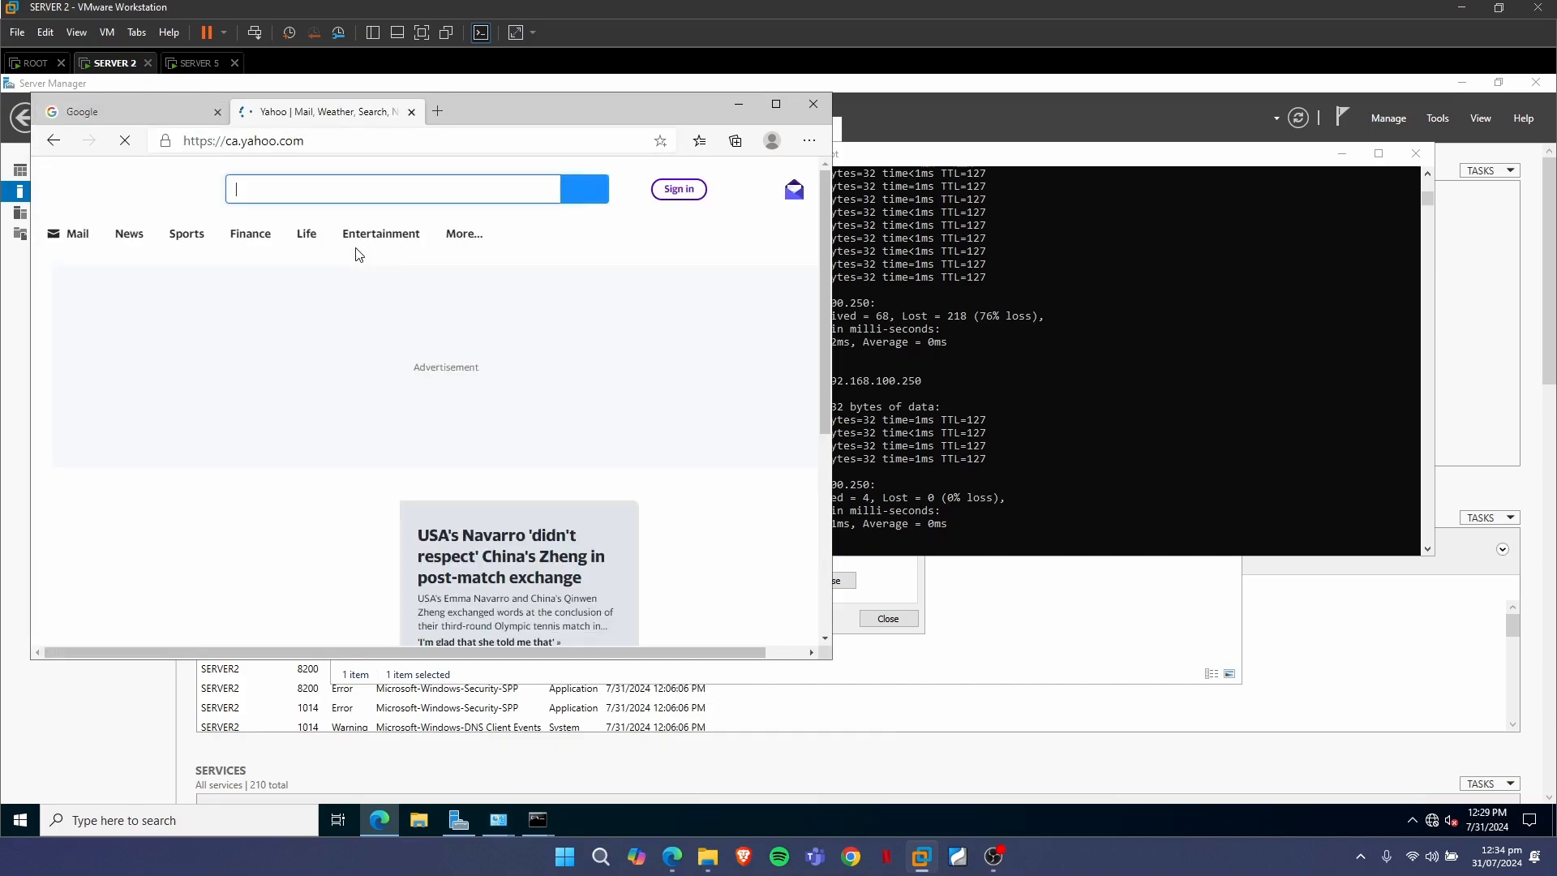
pyautogui.click(774, 106)
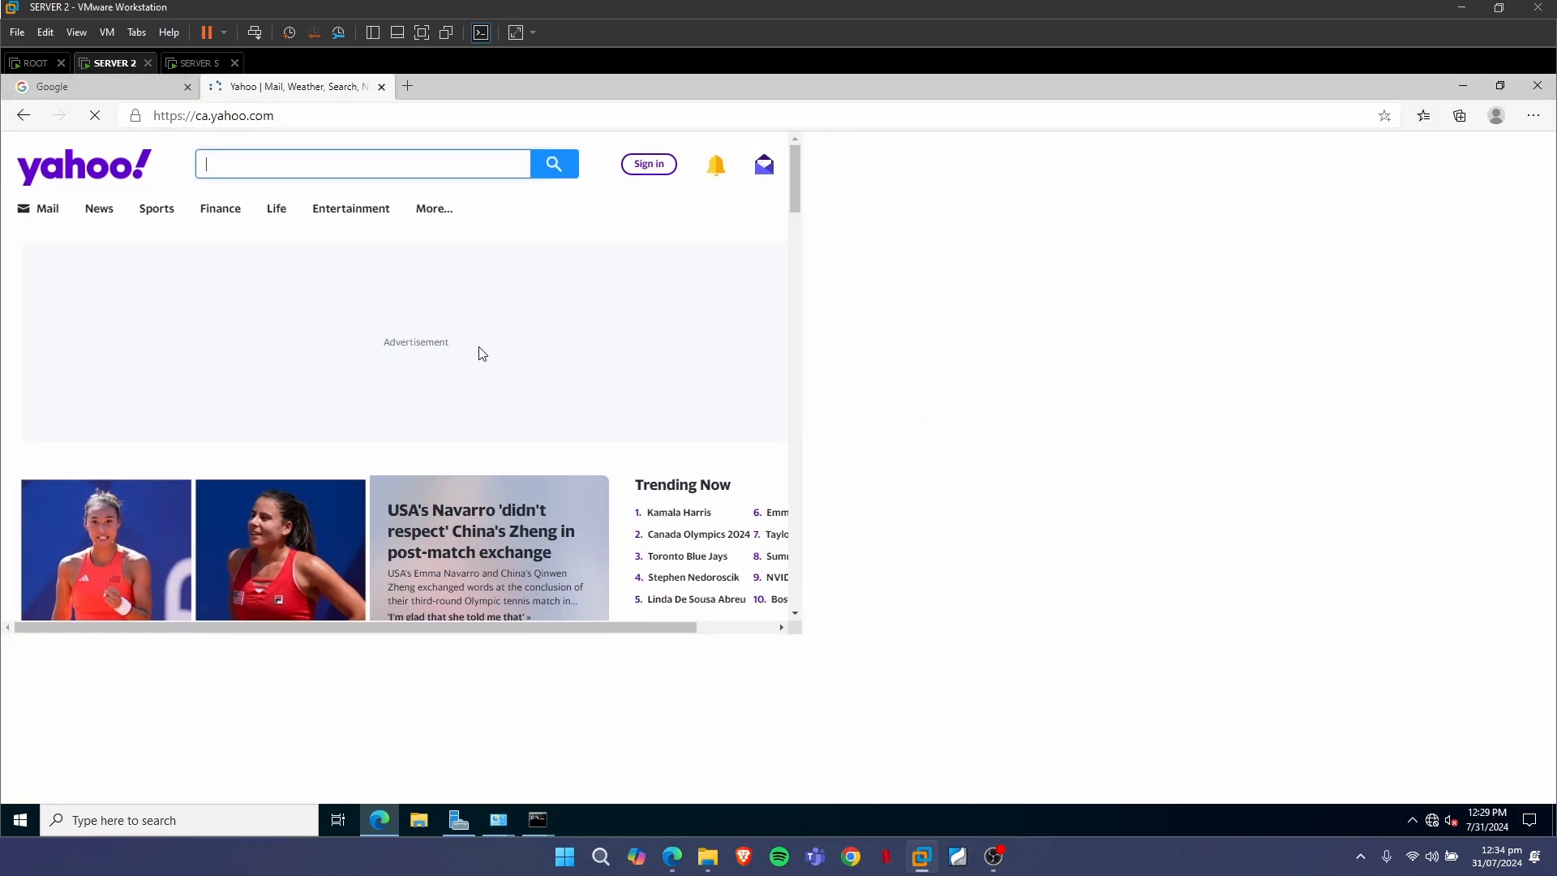
# Test internet access on SERVER 5 by reloading google.com and yahoo.ca in the browser
pyautogui.click(188, 66)
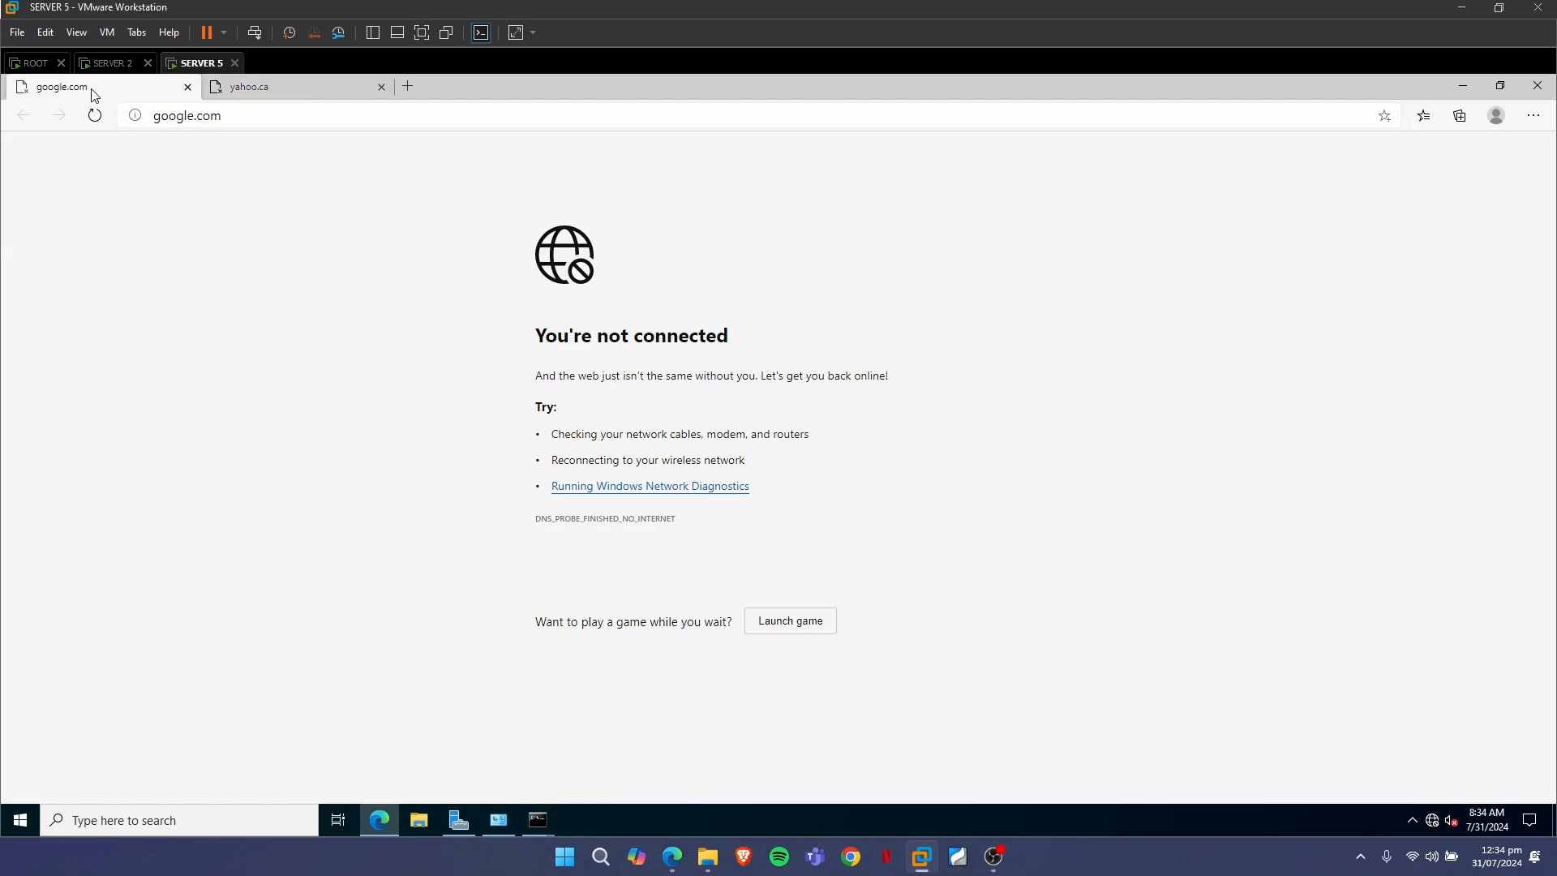
pyautogui.click(94, 115)
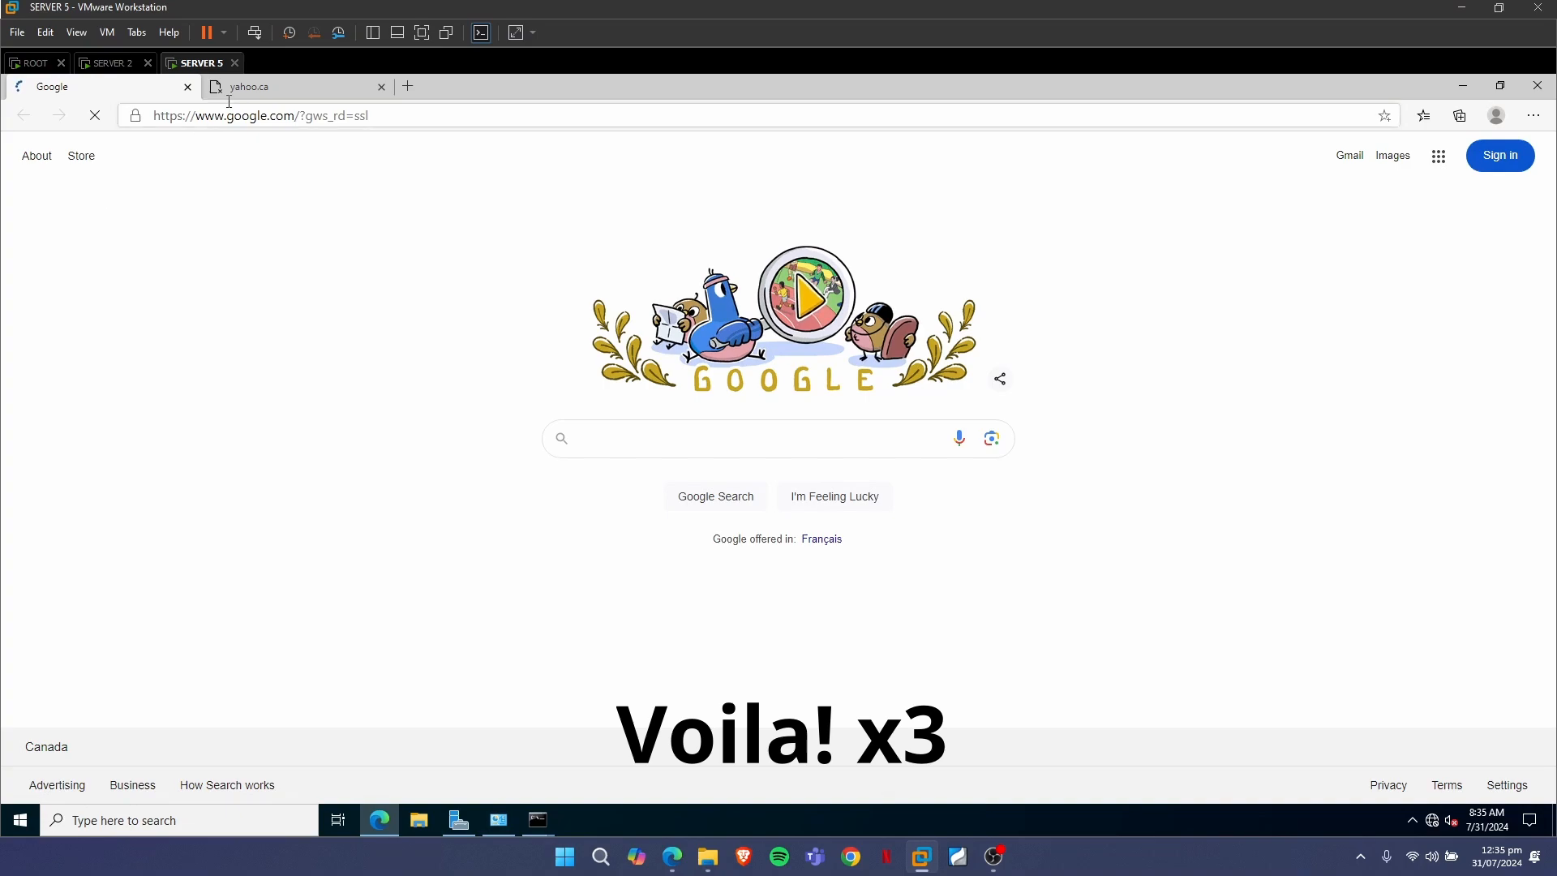
pyautogui.click(275, 89)
pyautogui.click(94, 116)
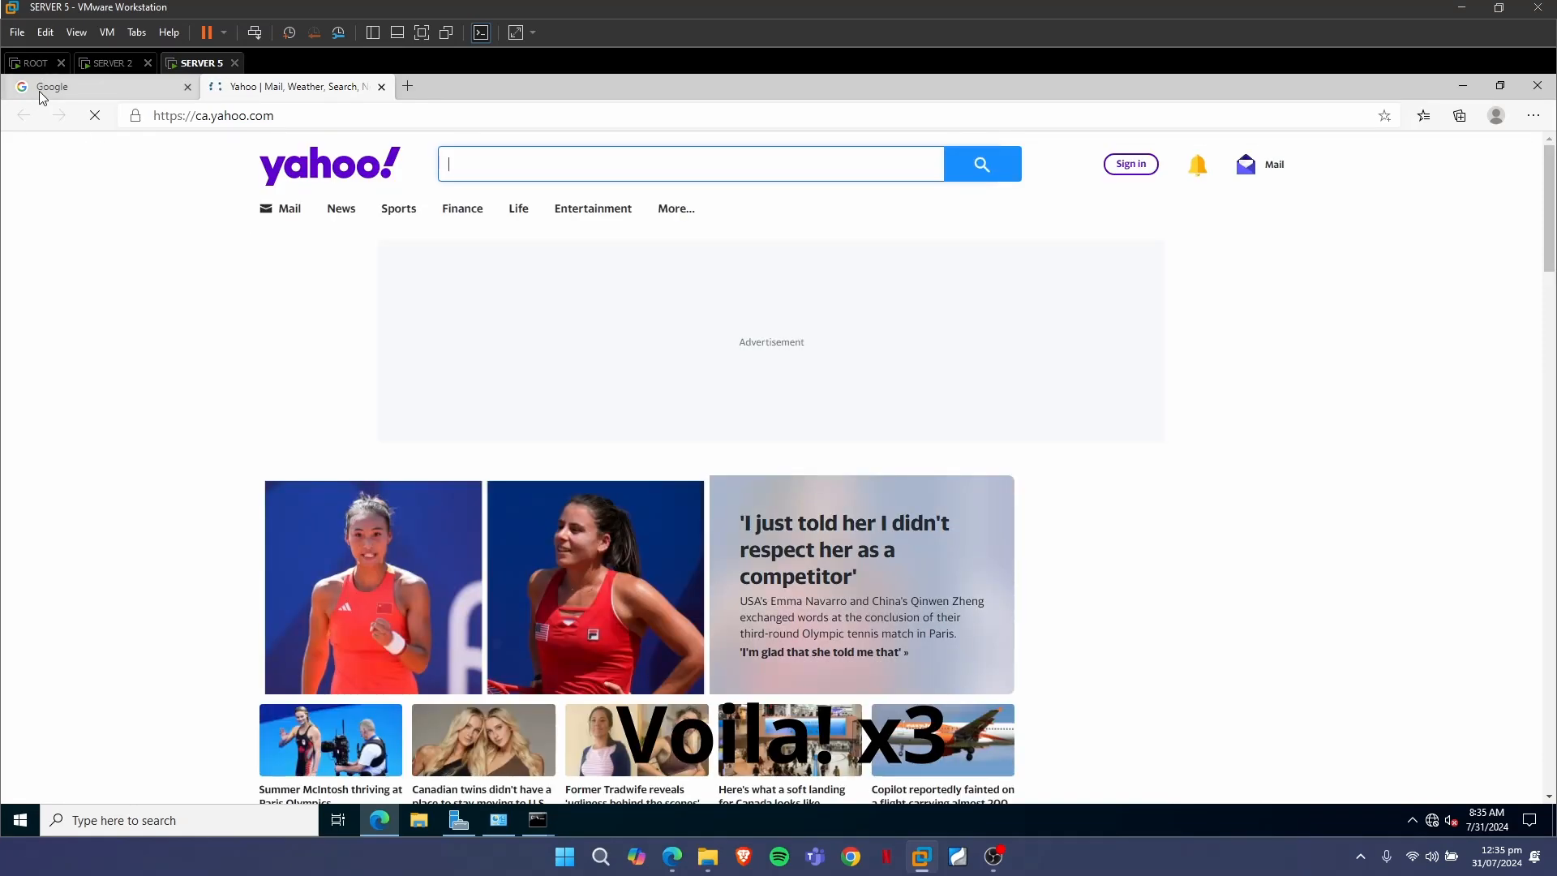
# Switch to SERVER 2 and trace the route to 10.10.20.250 with tracert in the Command Prompt
pyautogui.click(111, 68)
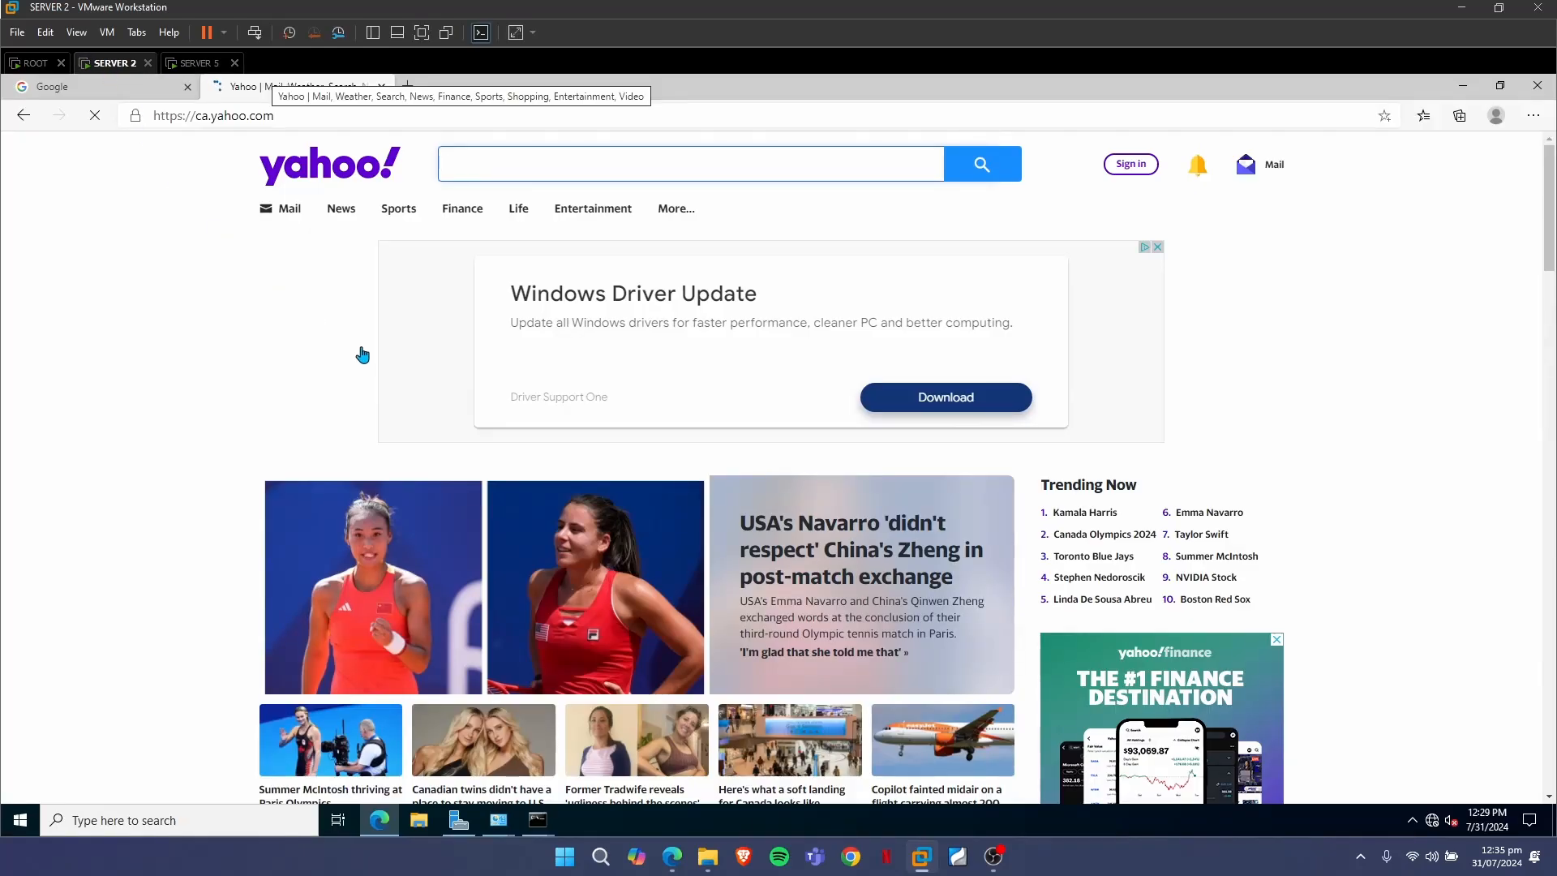
pyautogui.moveTo(544, 826)
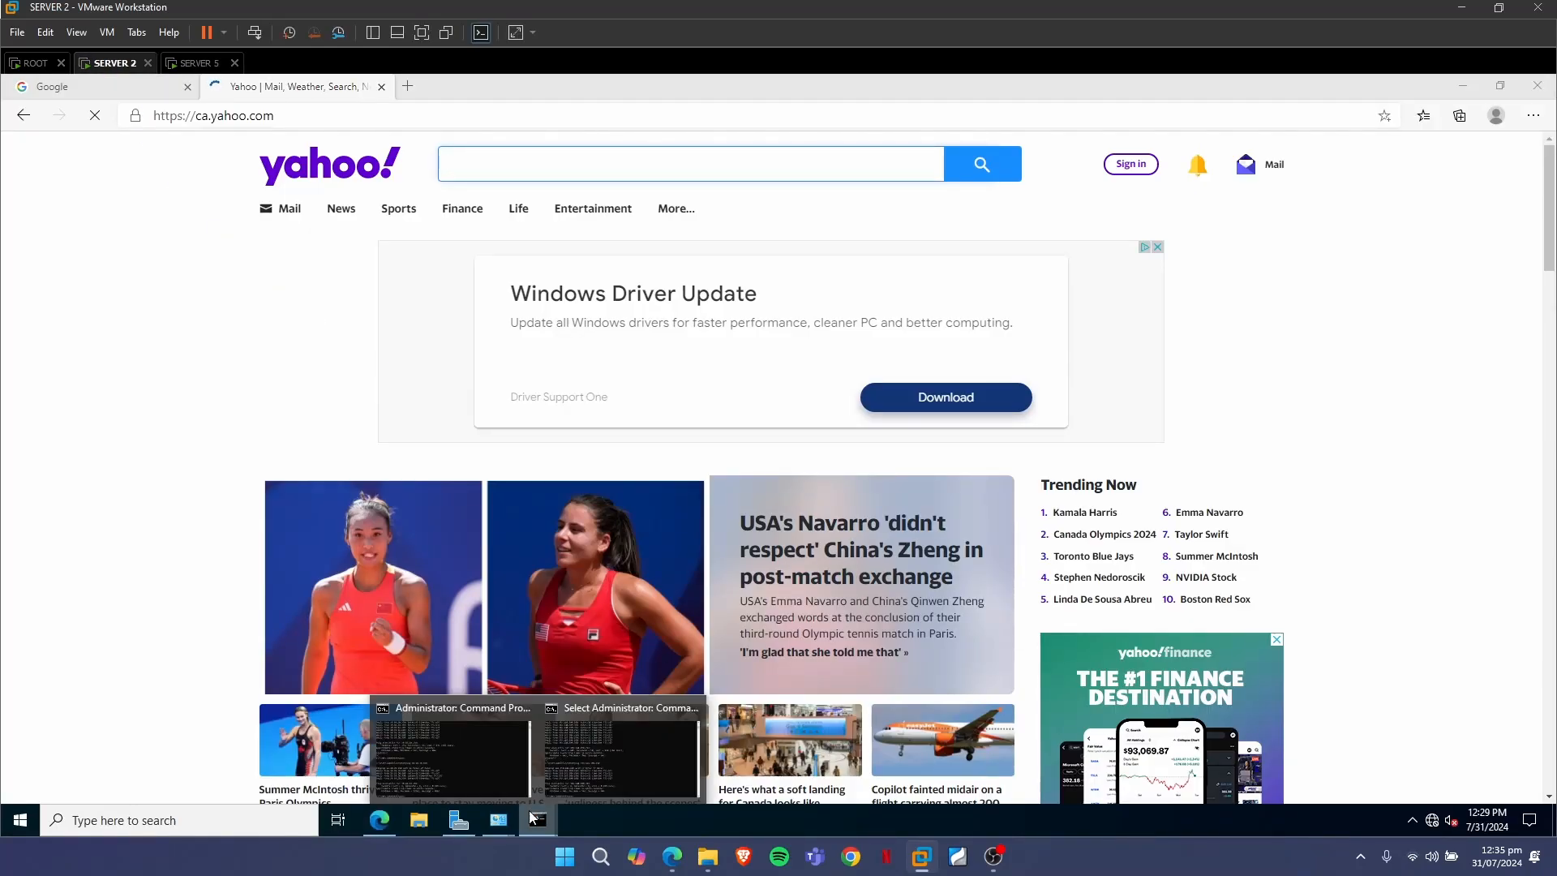
pyautogui.click(454, 745)
pyautogui.click(676, 513)
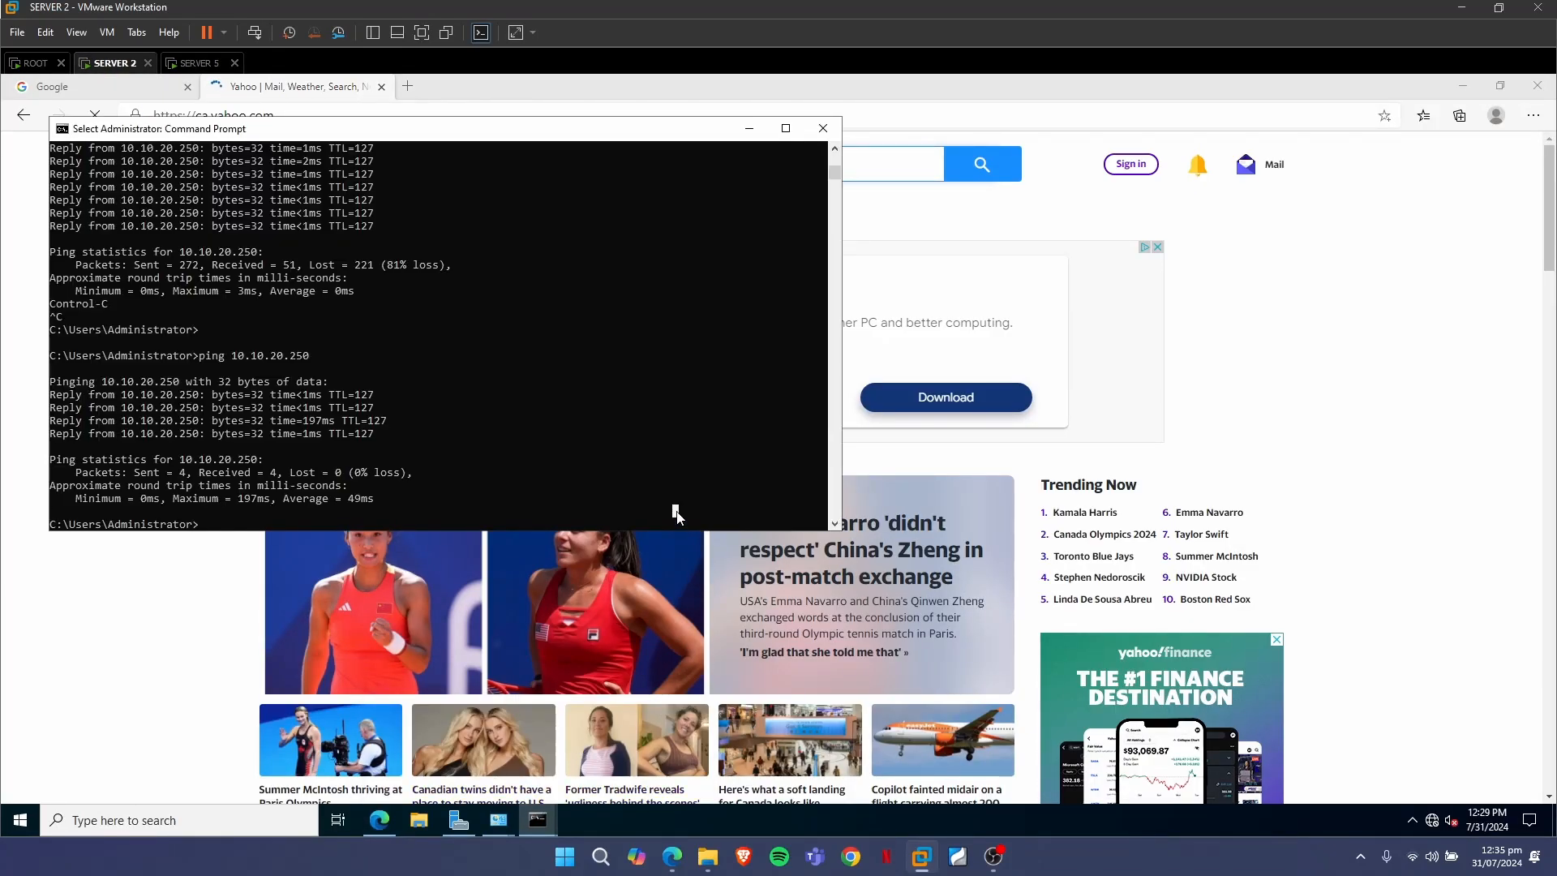
pyautogui.write('tracert 10.')
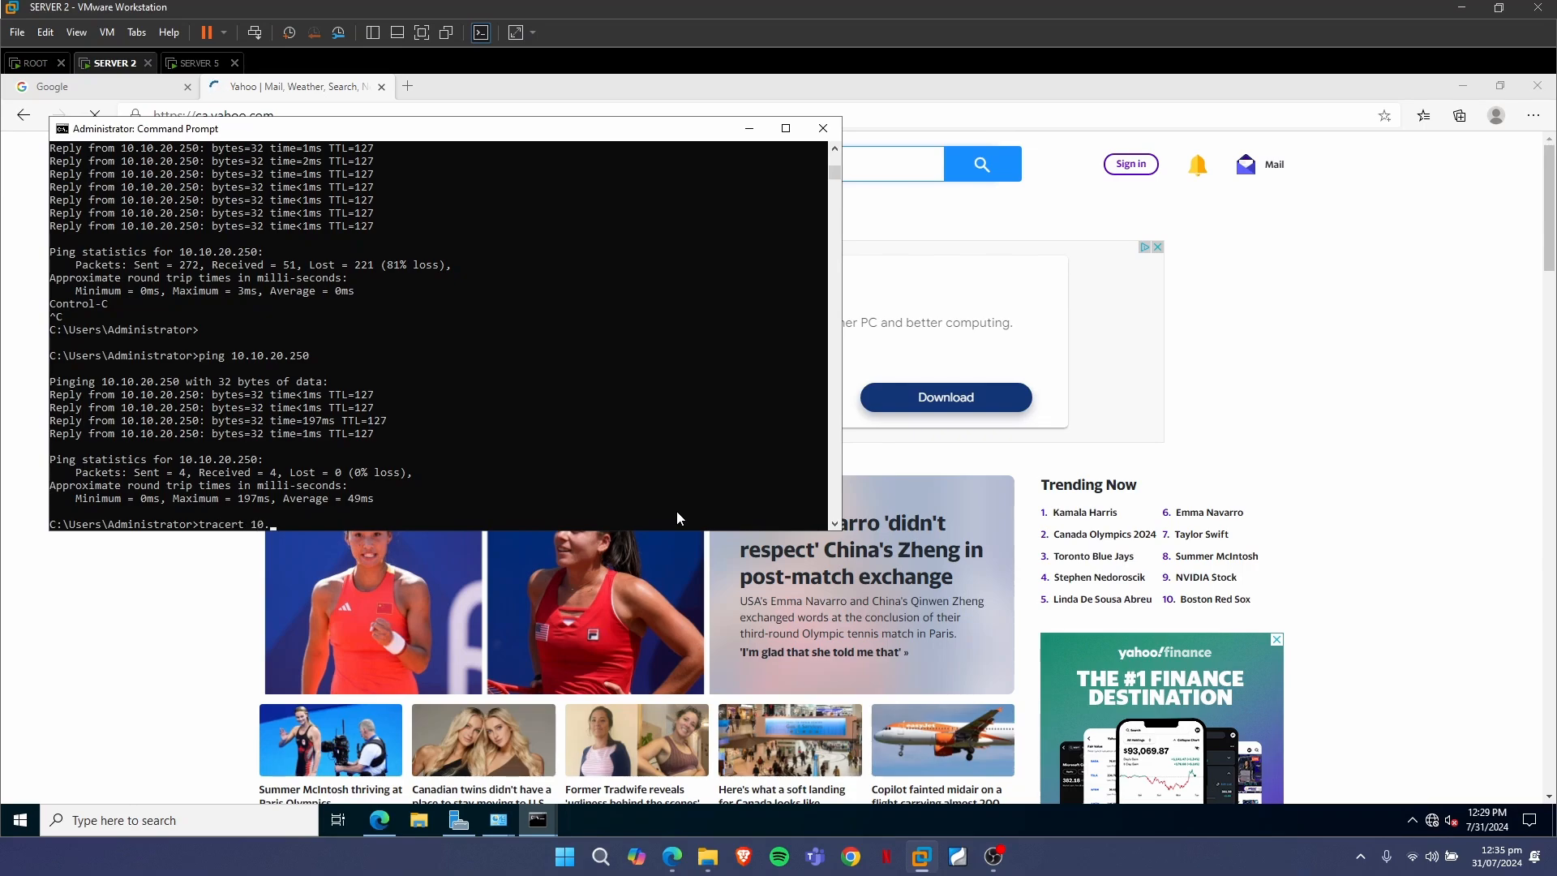
pyautogui.write('10.20.250 -t')
pyautogui.press('BackSpace')
pyautogui.press('BackSpace')
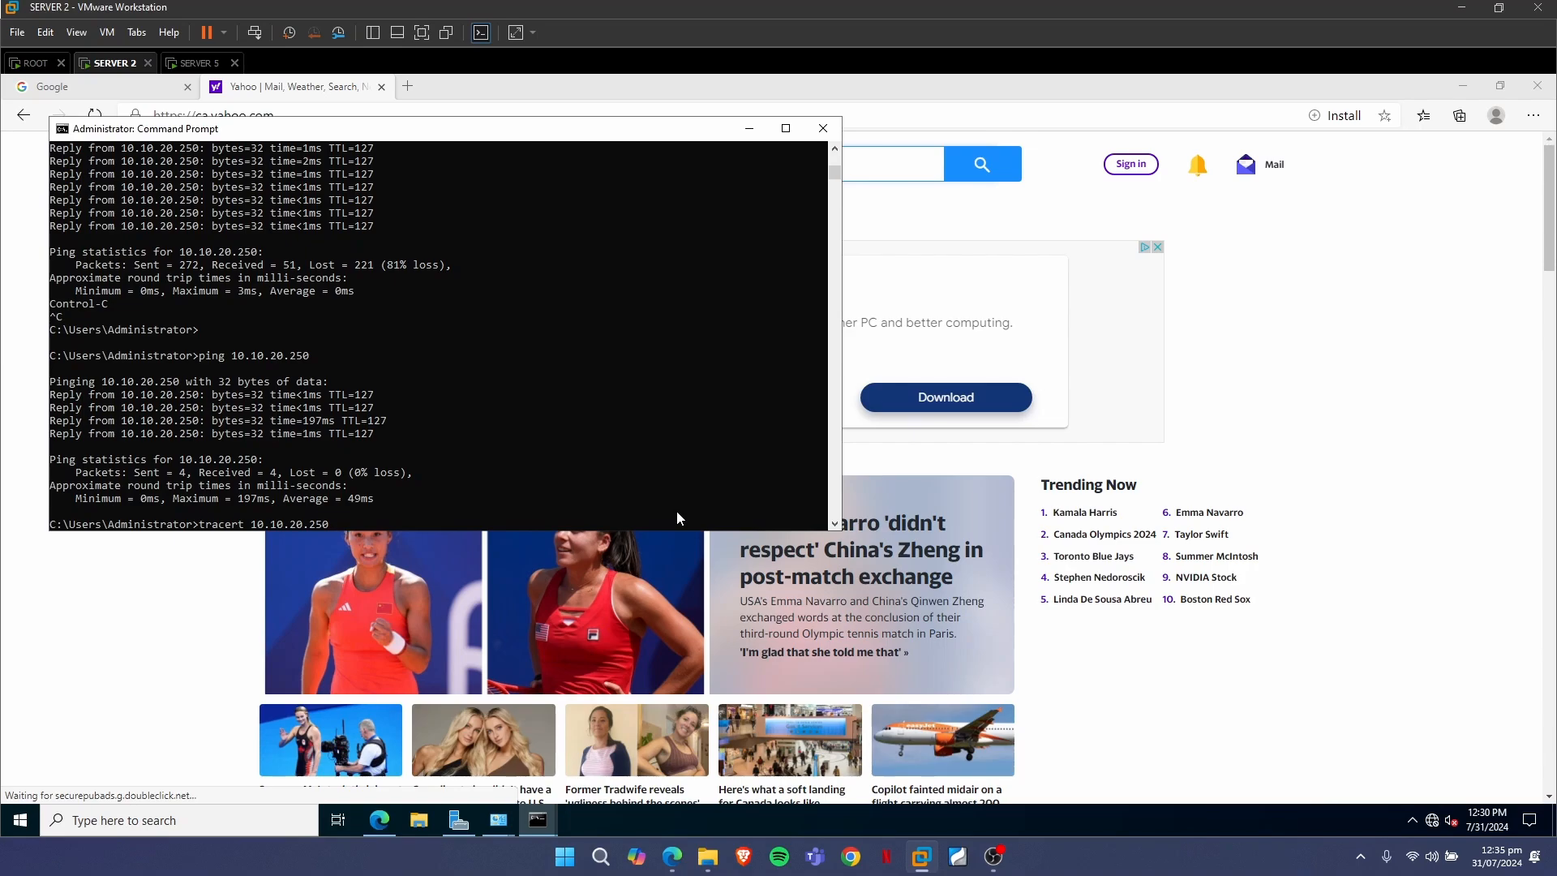
pyautogui.press('Return')
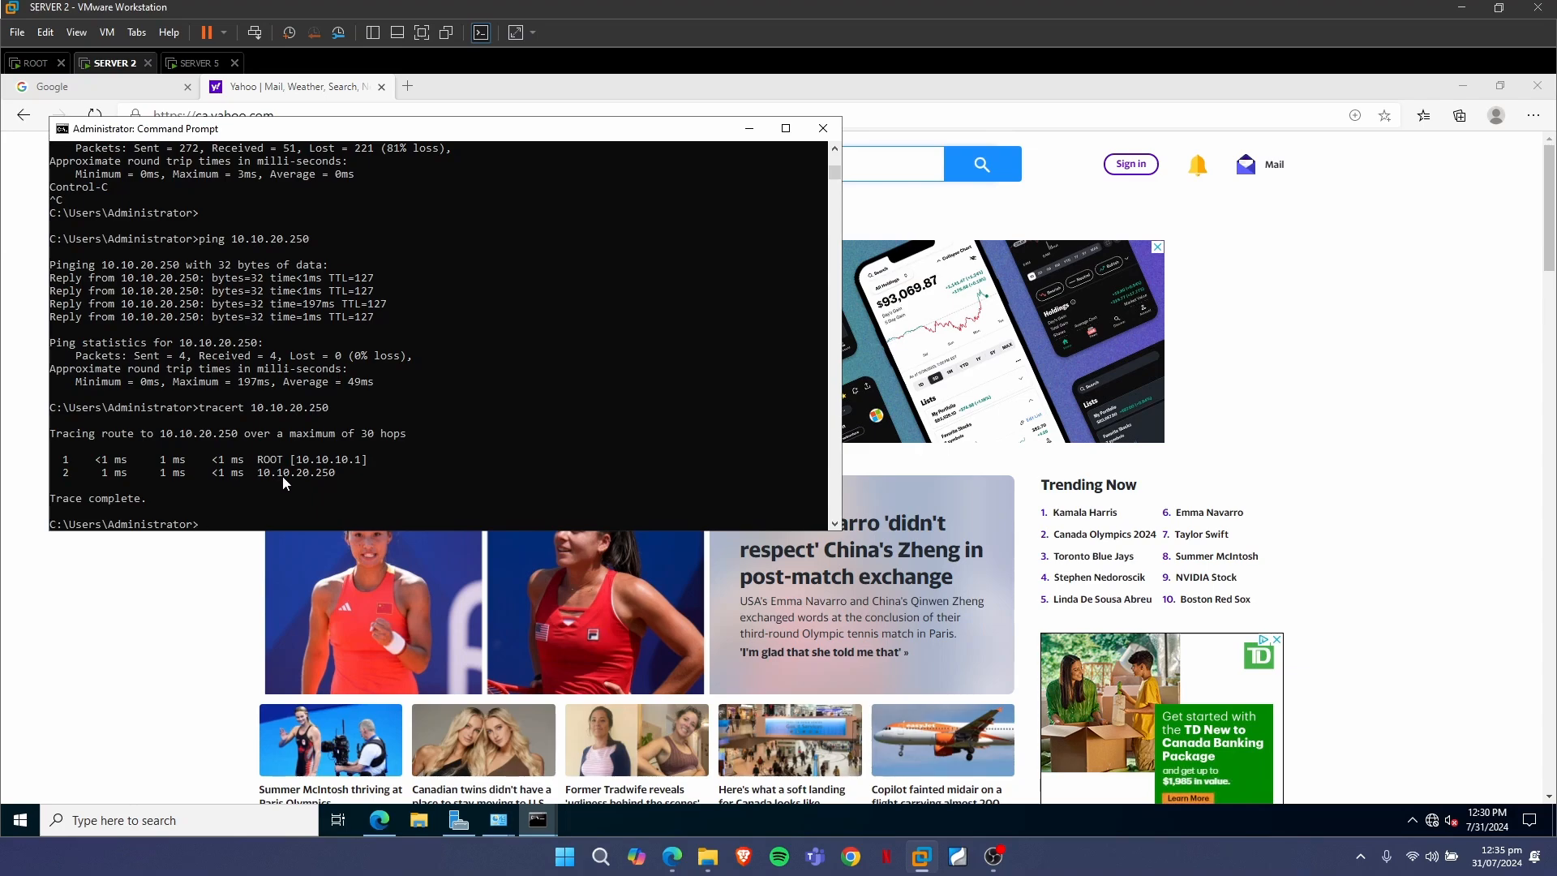
# Switch to SERVER 5 and trace the route to 10.10.10.250 with tracert in the Command Prompt
pyautogui.click(222, 65)
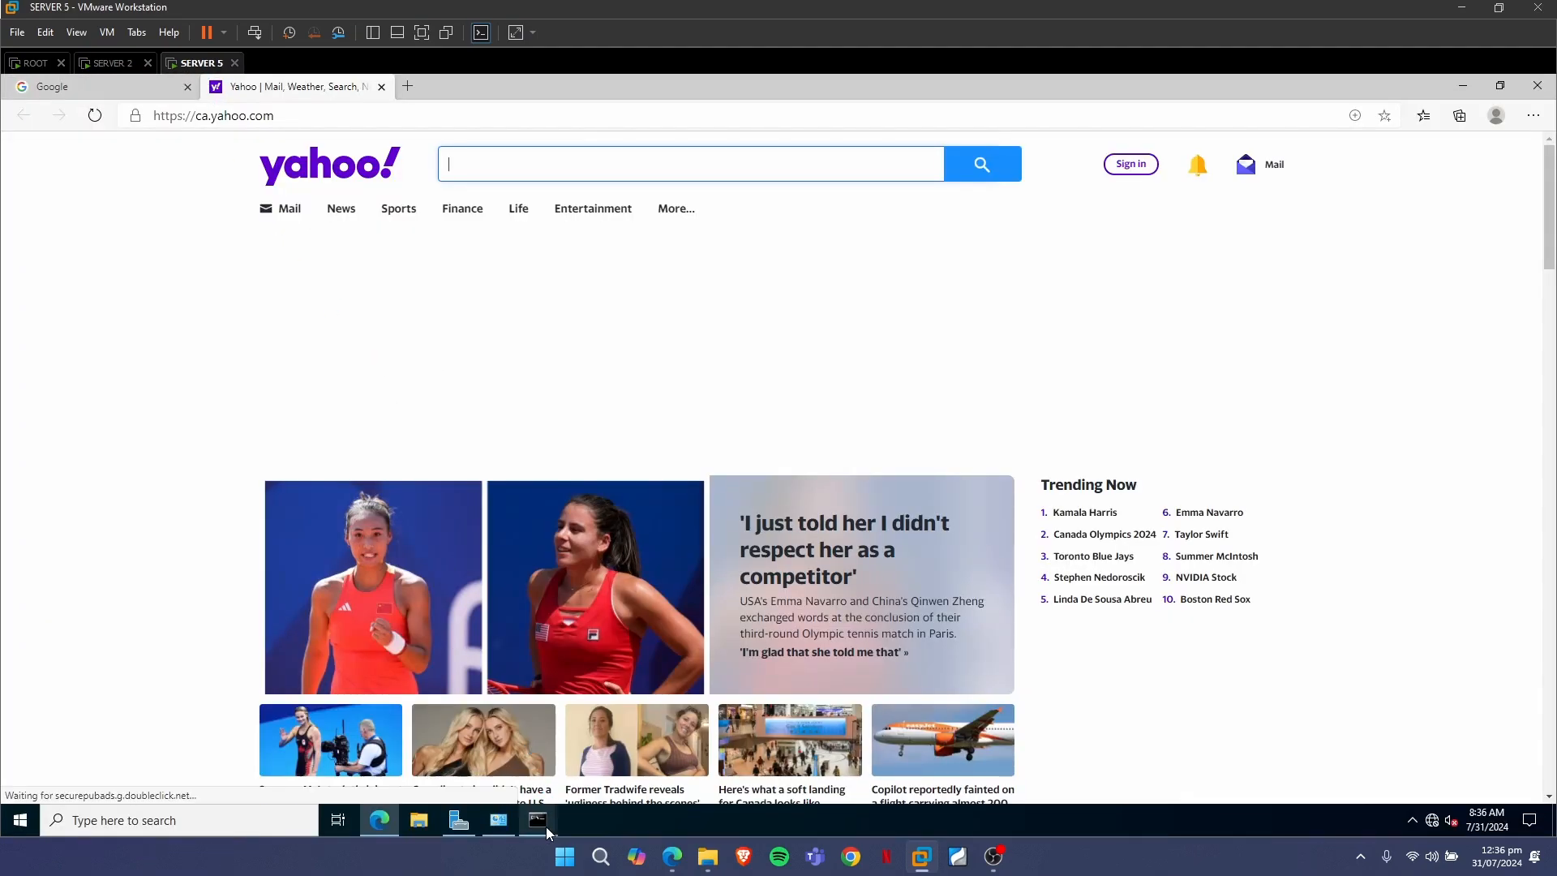
pyautogui.moveTo(546, 826)
pyautogui.click(465, 714)
pyautogui.click(519, 523)
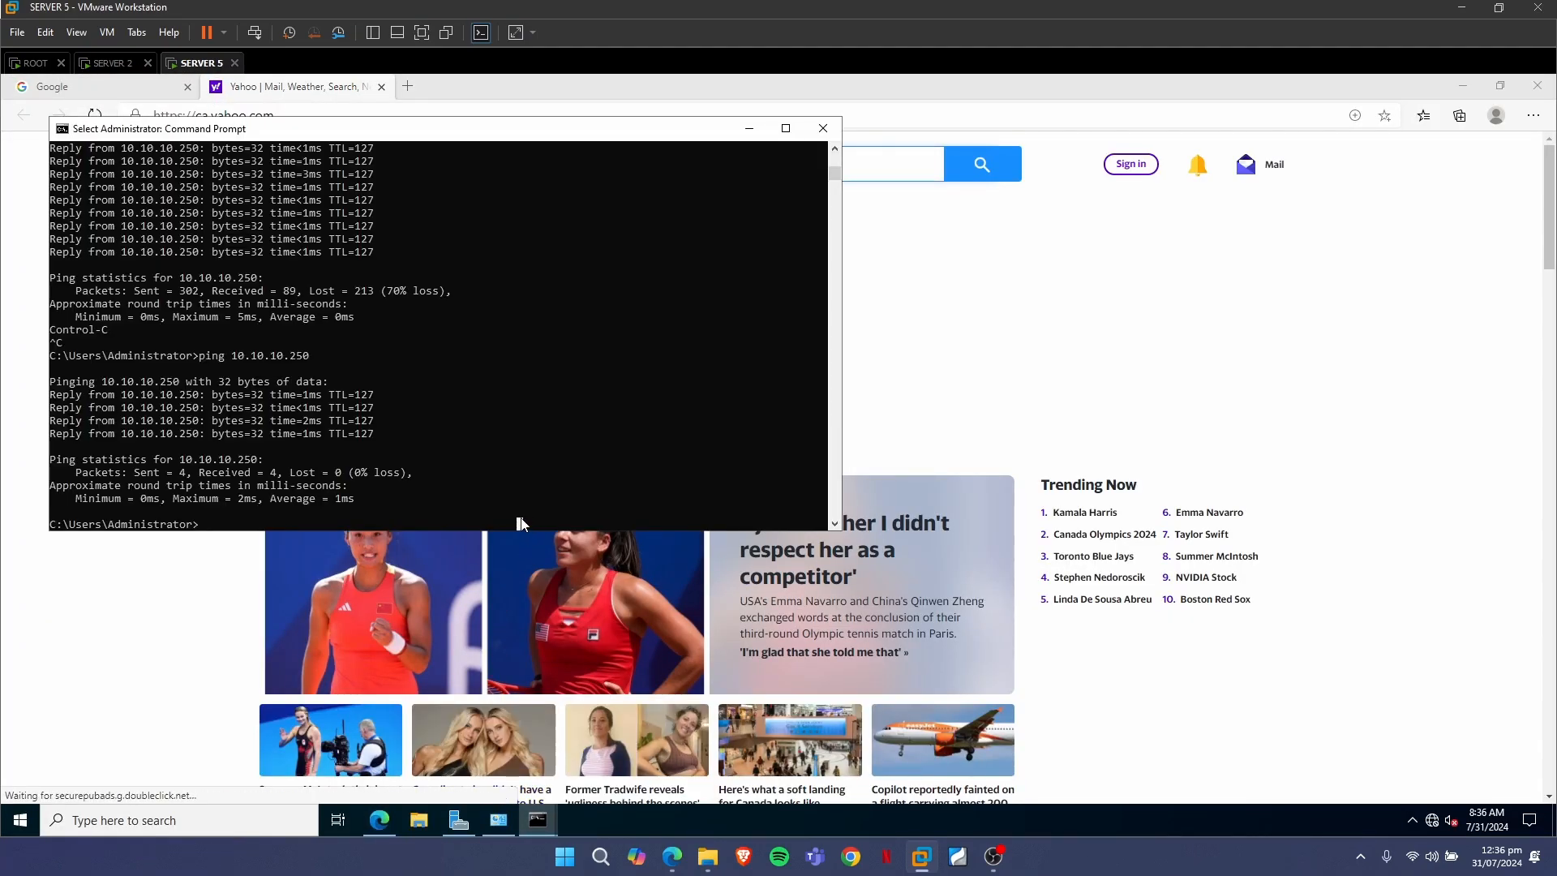
pyautogui.write('trace')
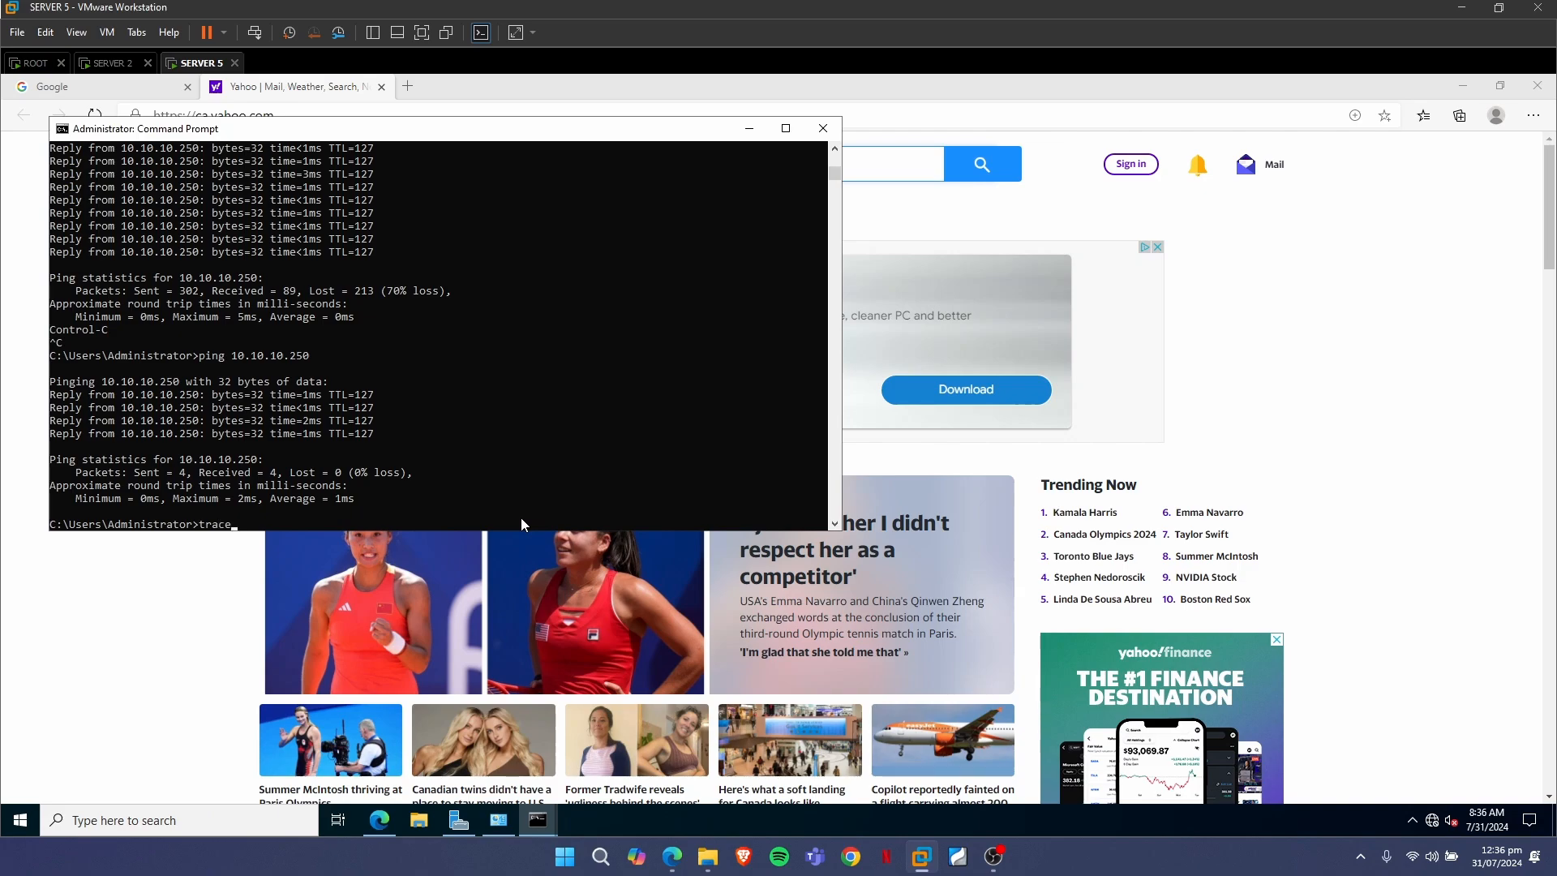
pyautogui.write('rt 10.10.10.250')
pyautogui.press('Return')
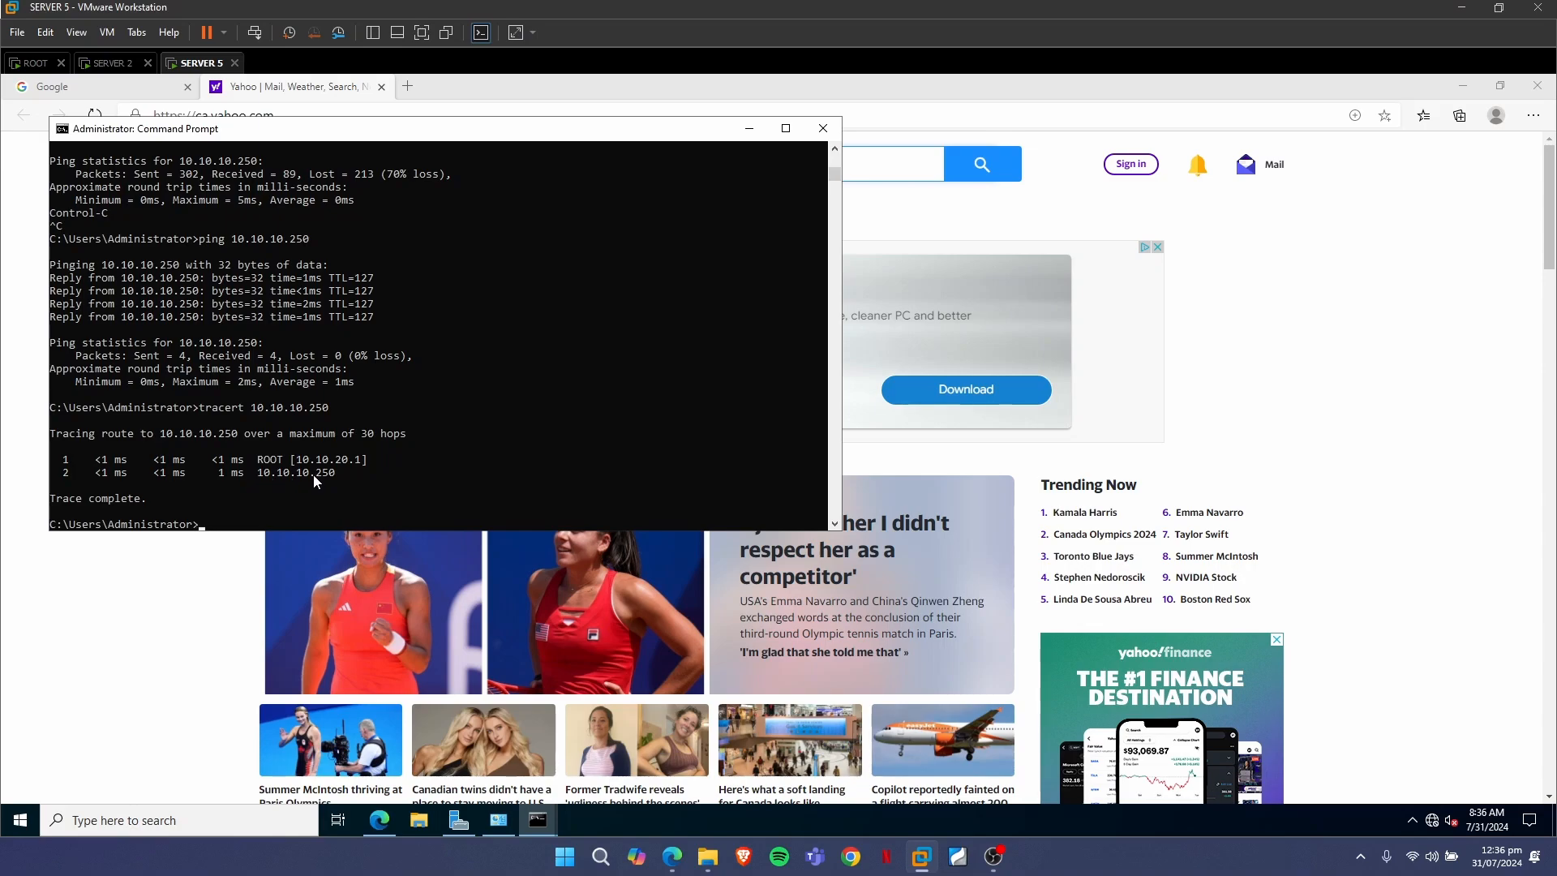
# Check the Server 2 connection's status on ROOT, closing the status dialog and the Command Prompt
pyautogui.click(33, 62)
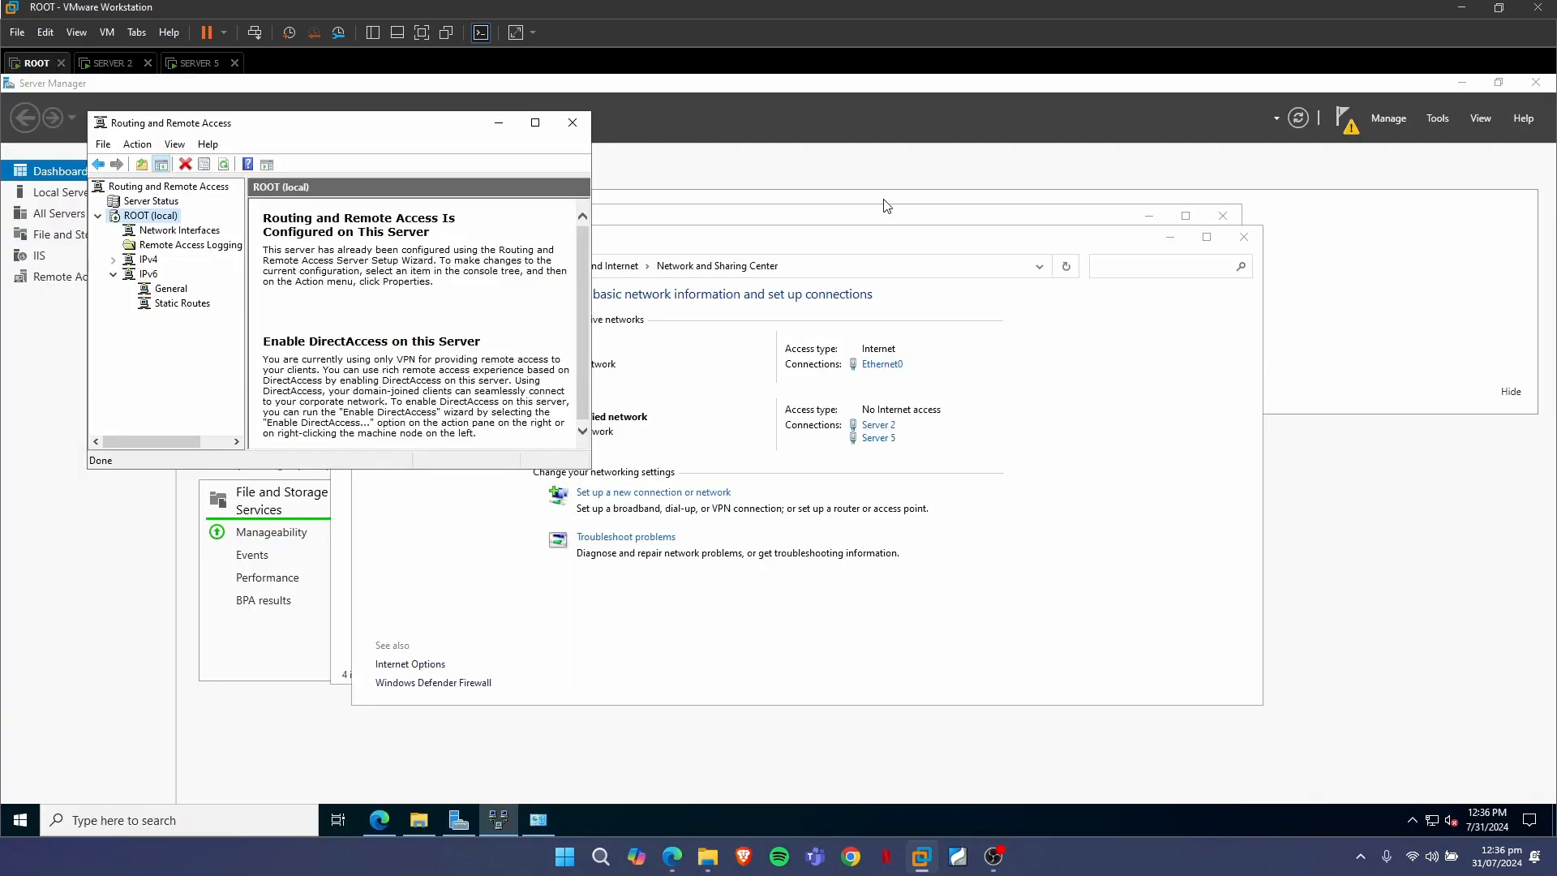
pyautogui.click(871, 254)
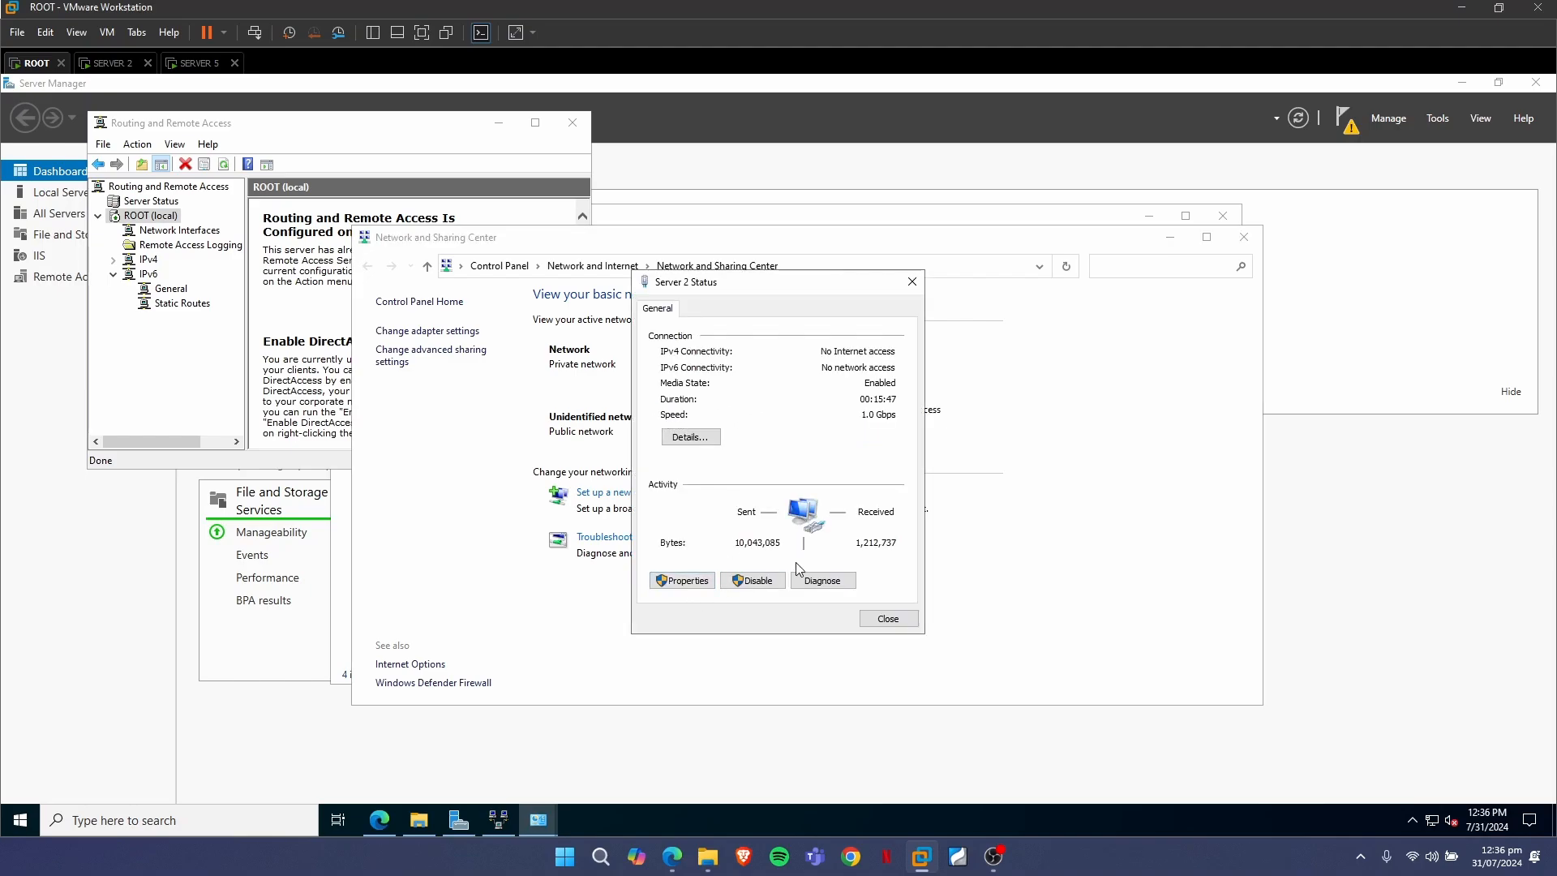
pyautogui.click(888, 618)
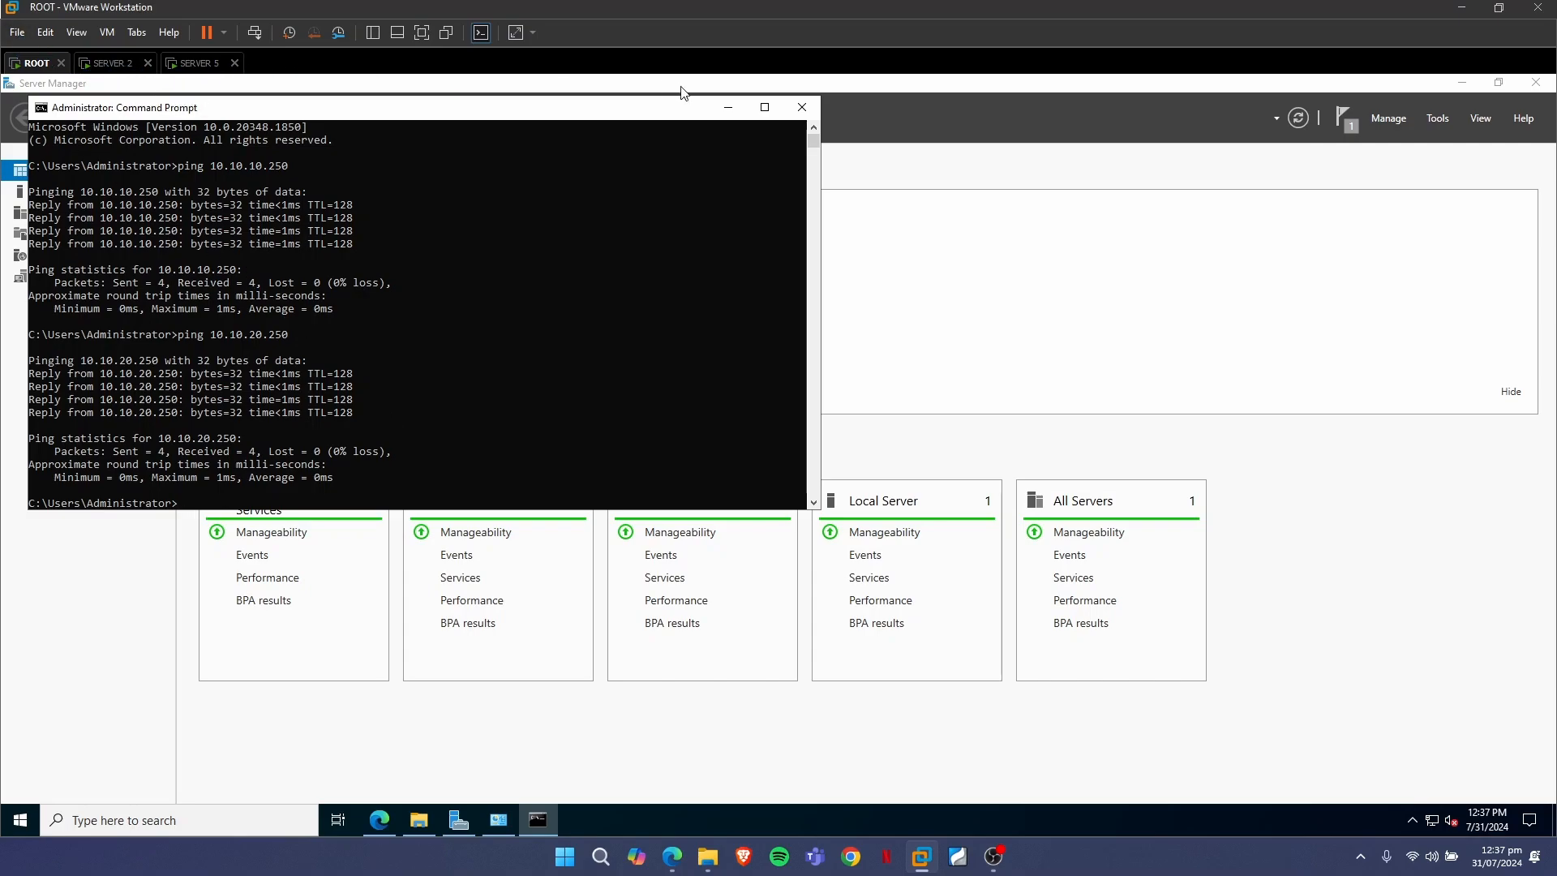
pyautogui.click(804, 109)
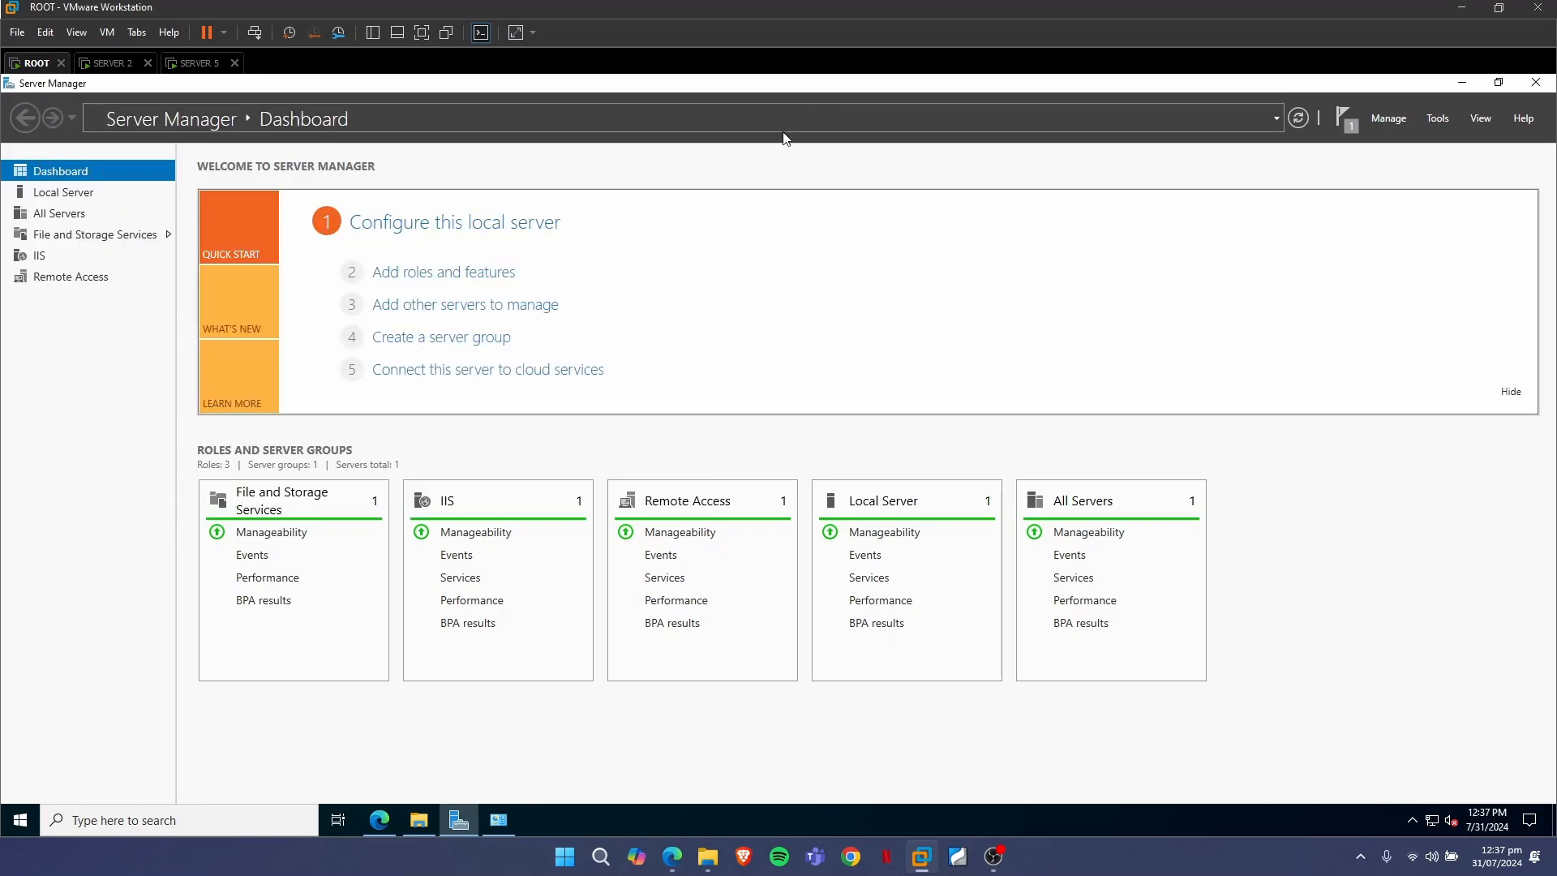